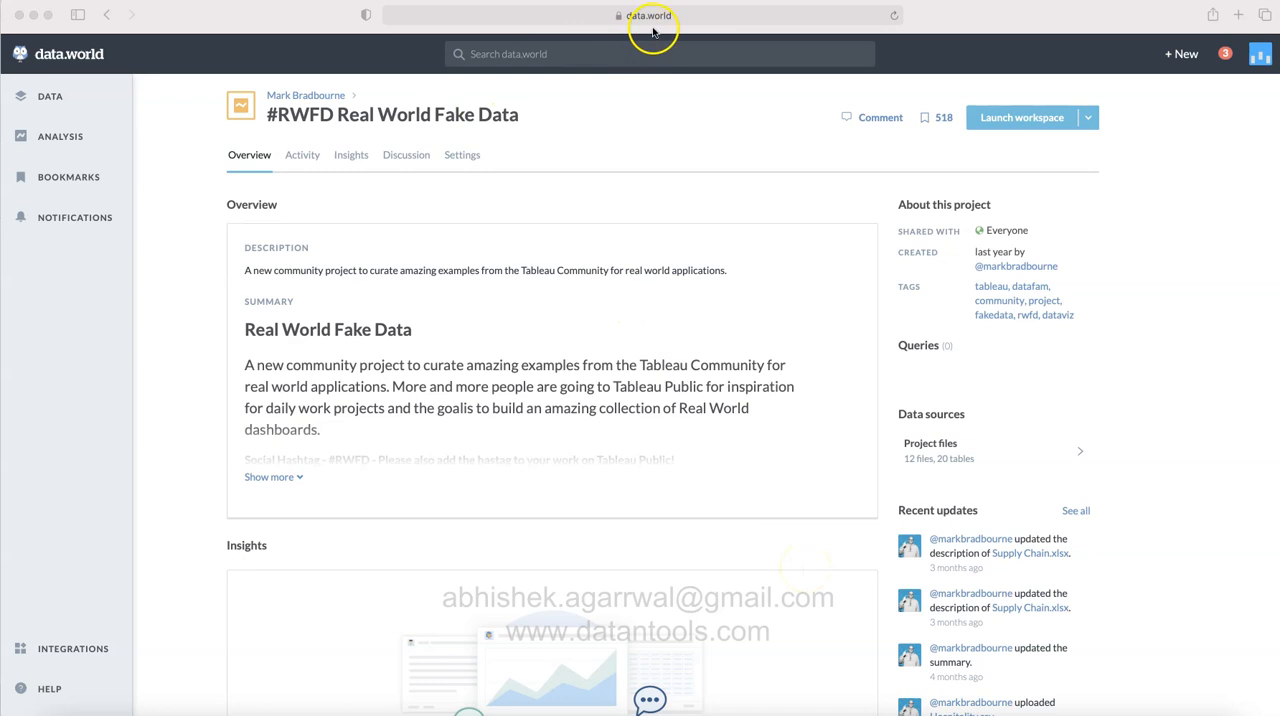
Step: Expand the #RWFD Real World Fake Data project summary and examine its release schedule of data sets
click(660, 18)
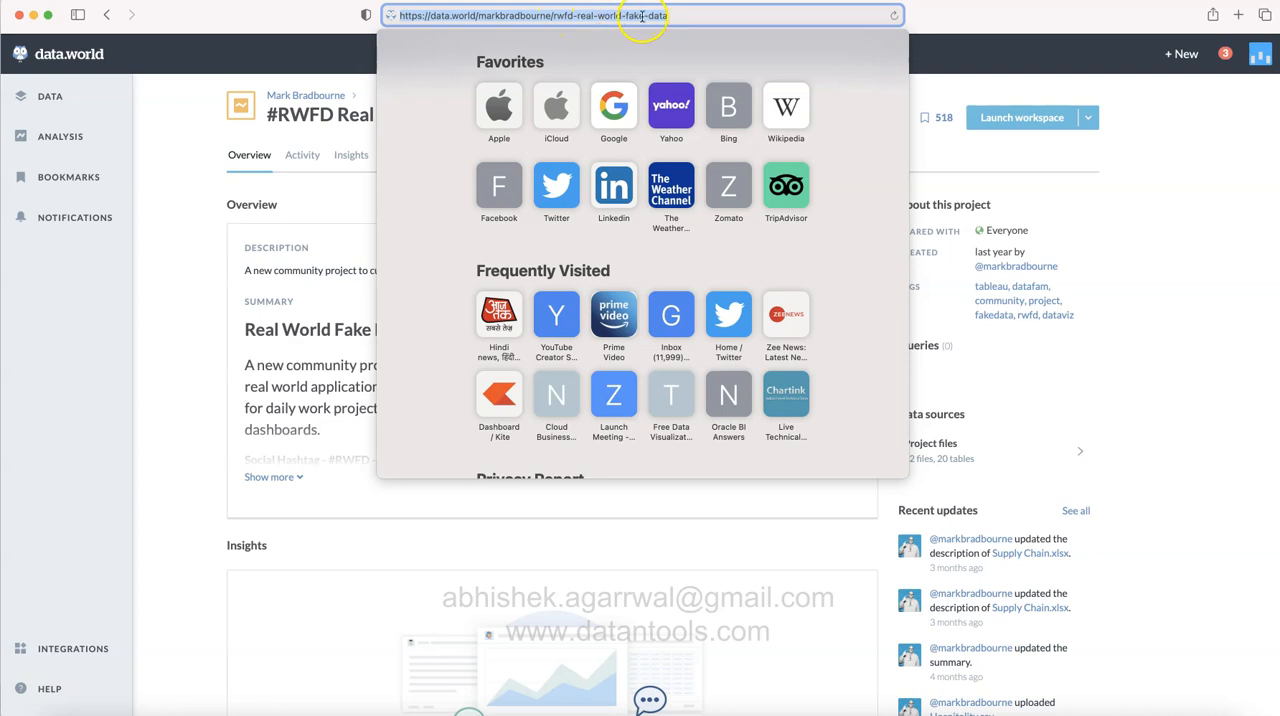
click(330, 214)
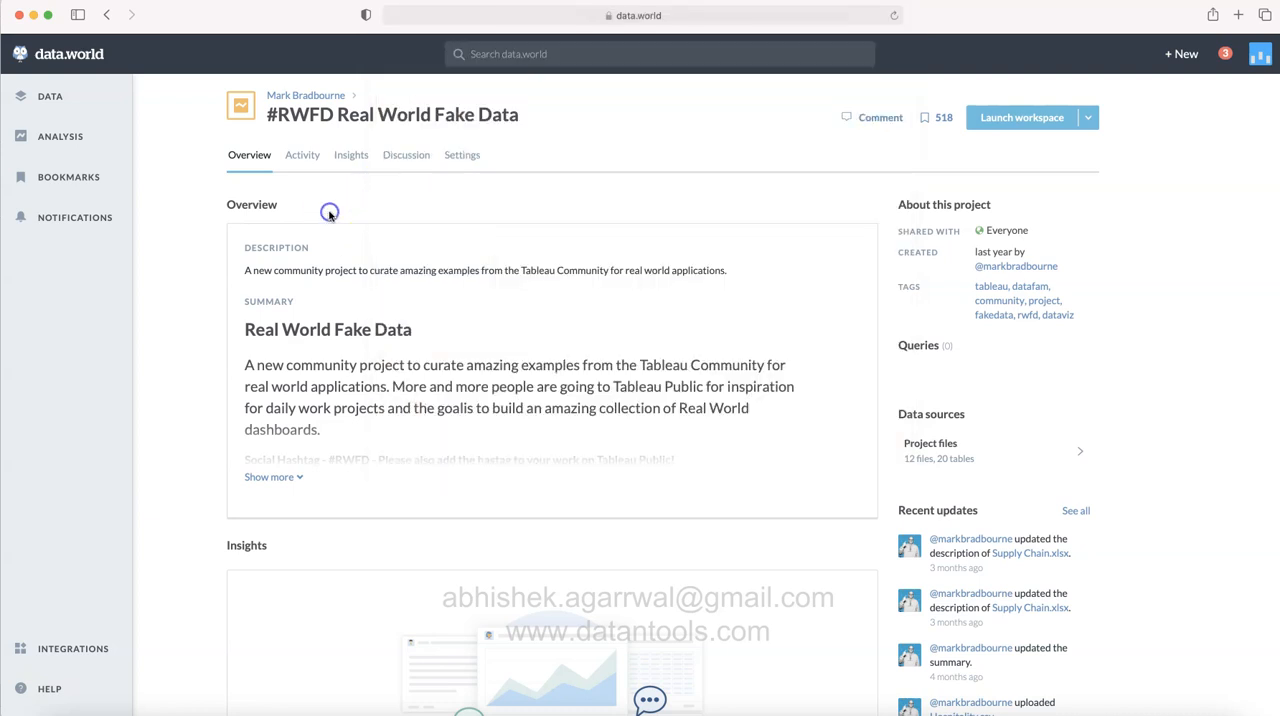
click(280, 479)
scroll(284, 482, down, 3)
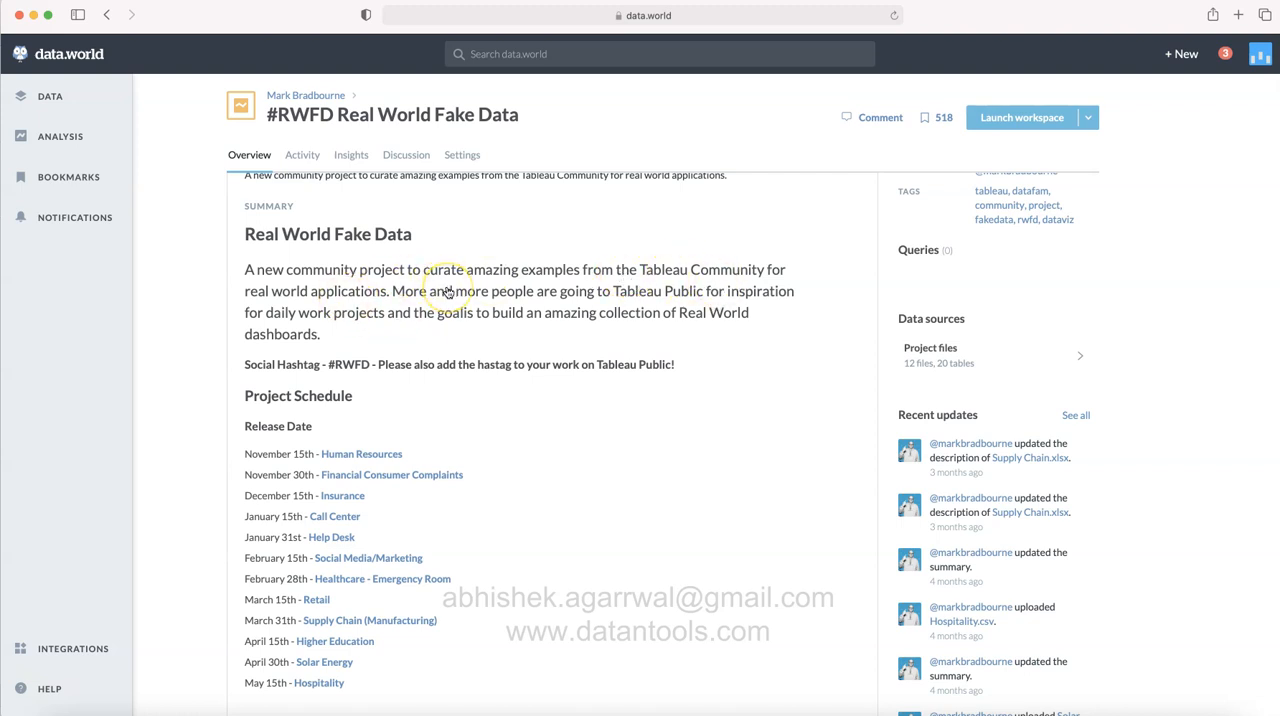
scroll(447, 291, down, 2)
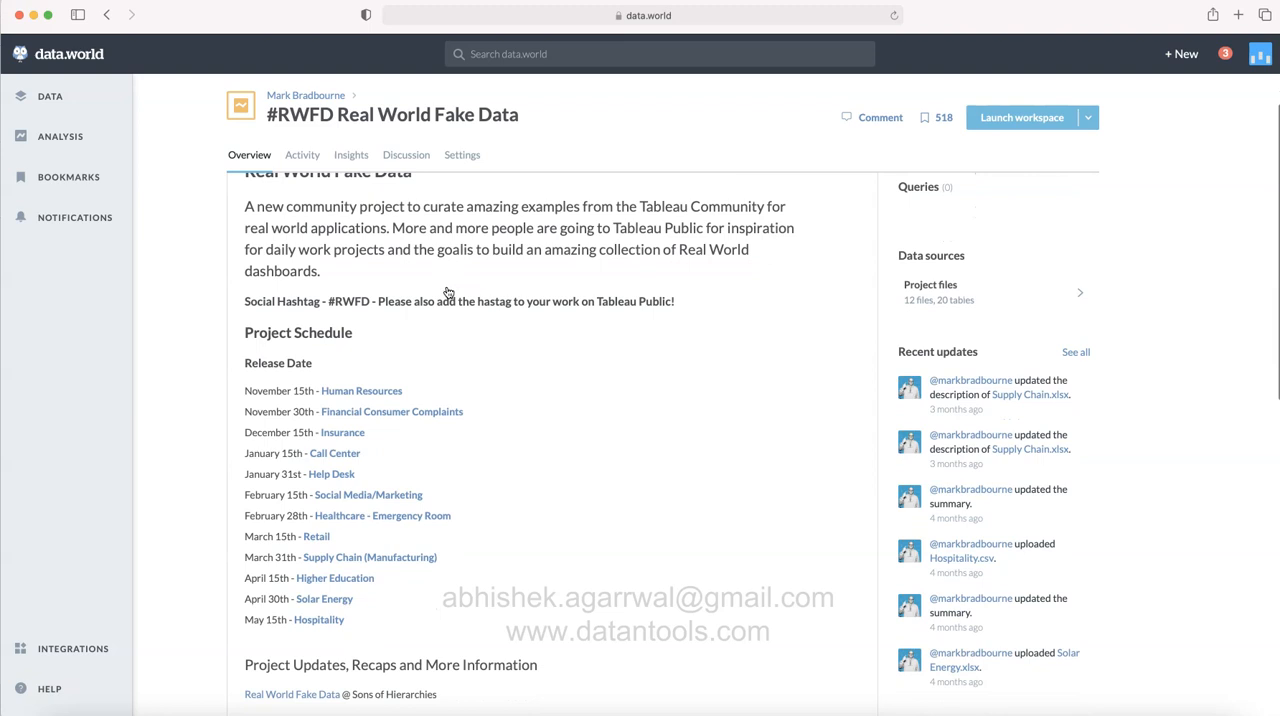
scroll(448, 291, down, 1)
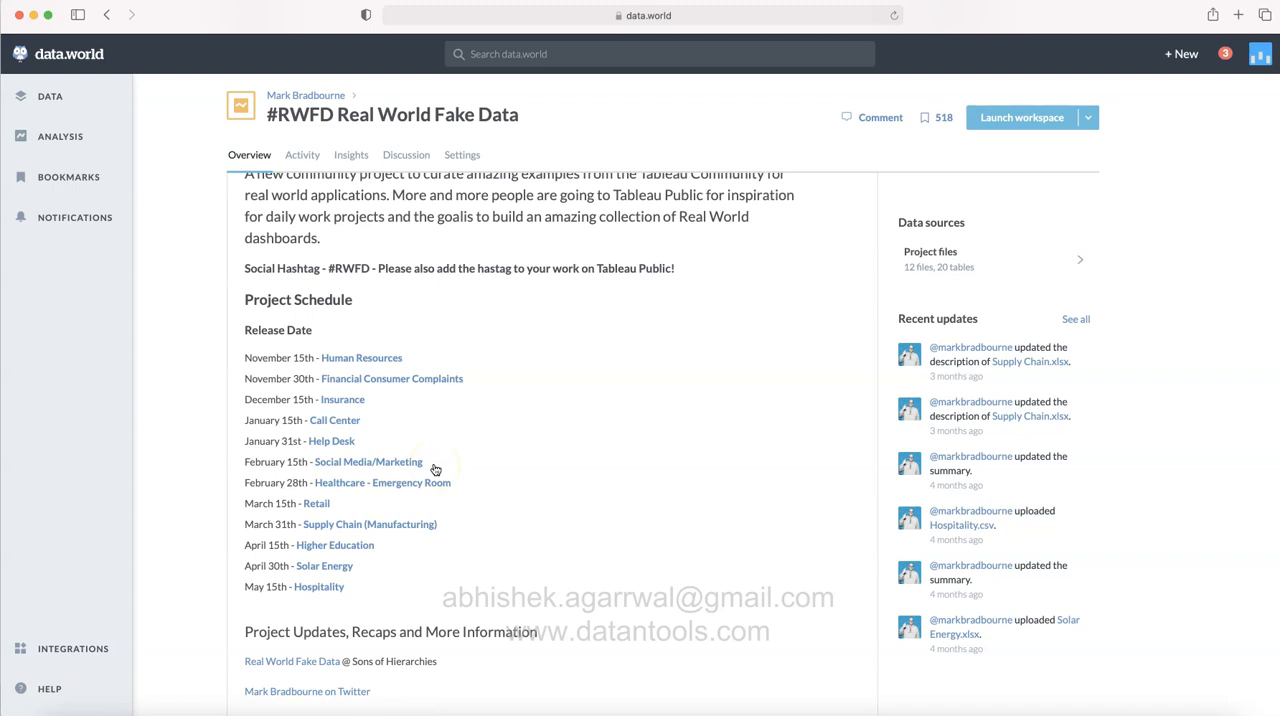
click(620, 524)
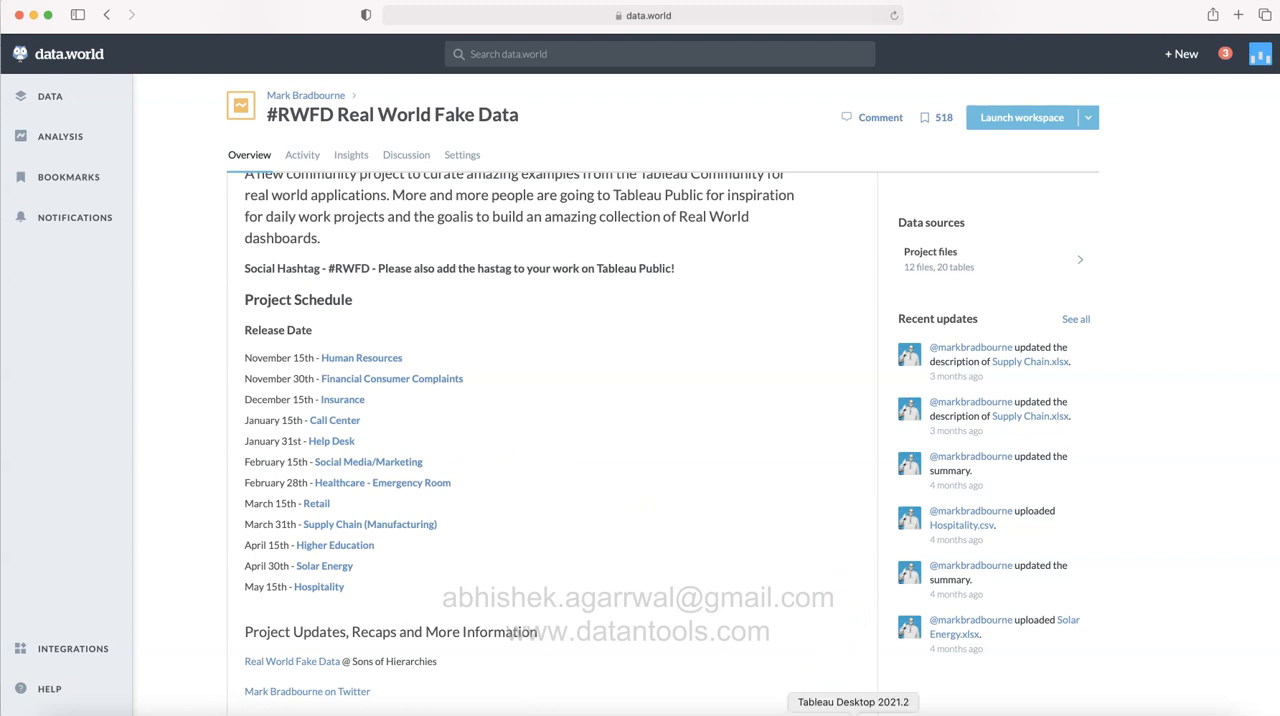
Step: Switch to the SocialMedia spreadsheet in Excel and widen the time column to fit its contents
click(766, 551)
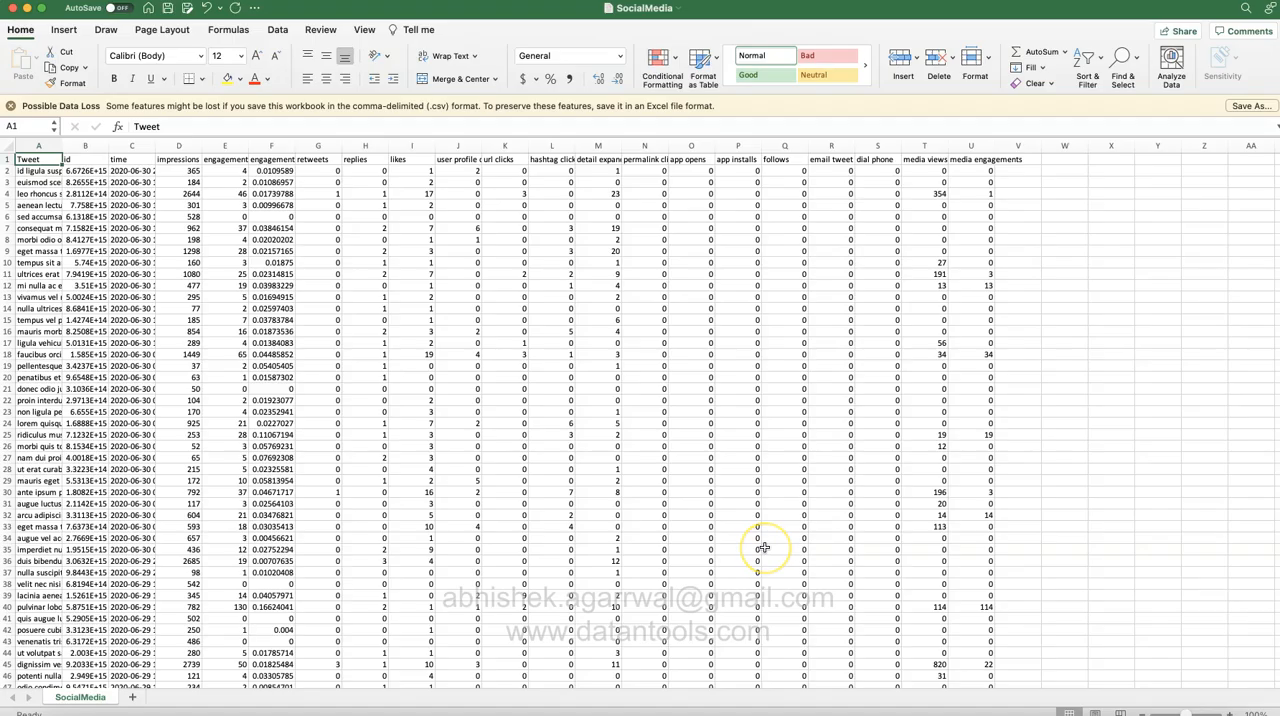
click(77, 160)
click(140, 160)
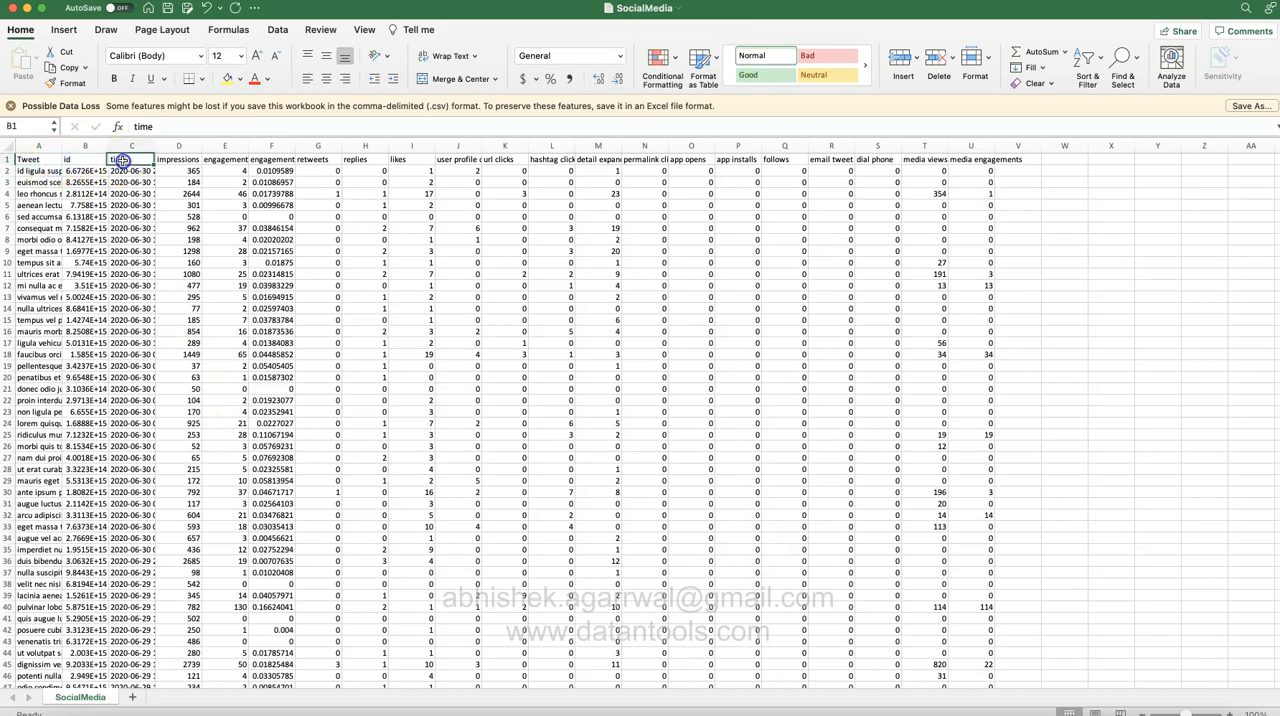
double_click(157, 148)
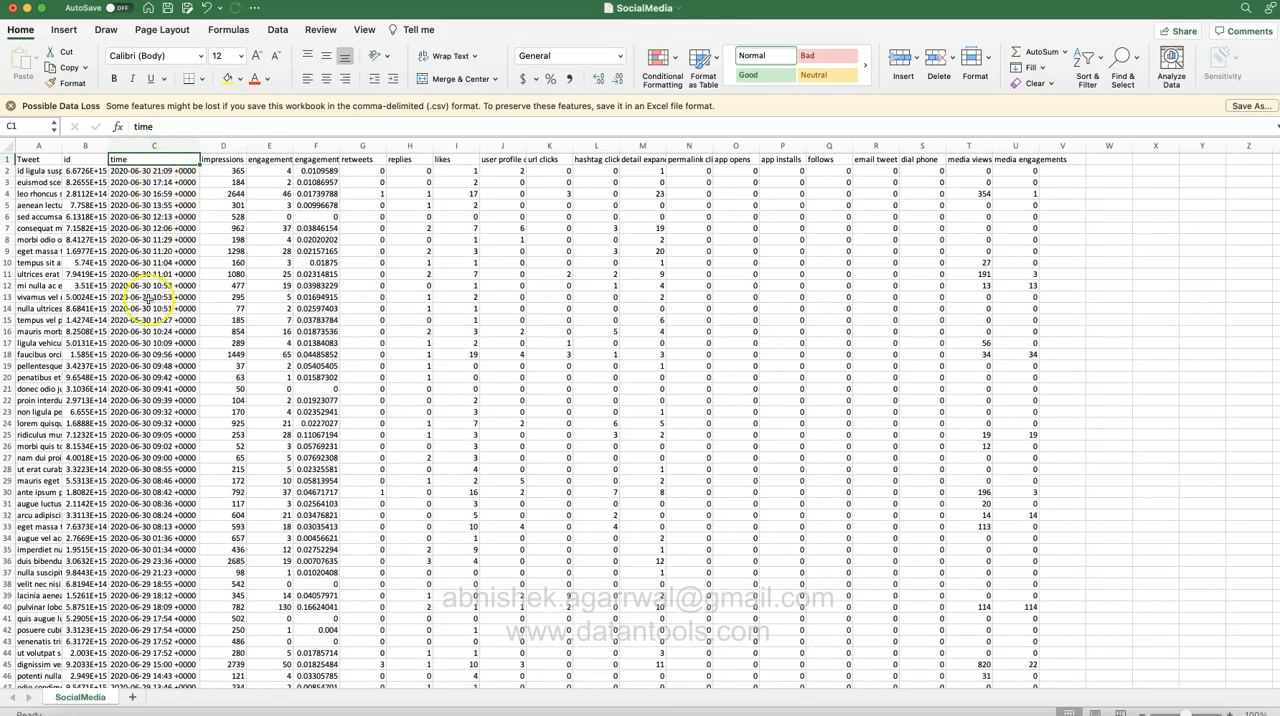
Step: Examine the timestamps in the time column and the impressions, engagement and retweets columns of the tweet data
click(128, 171)
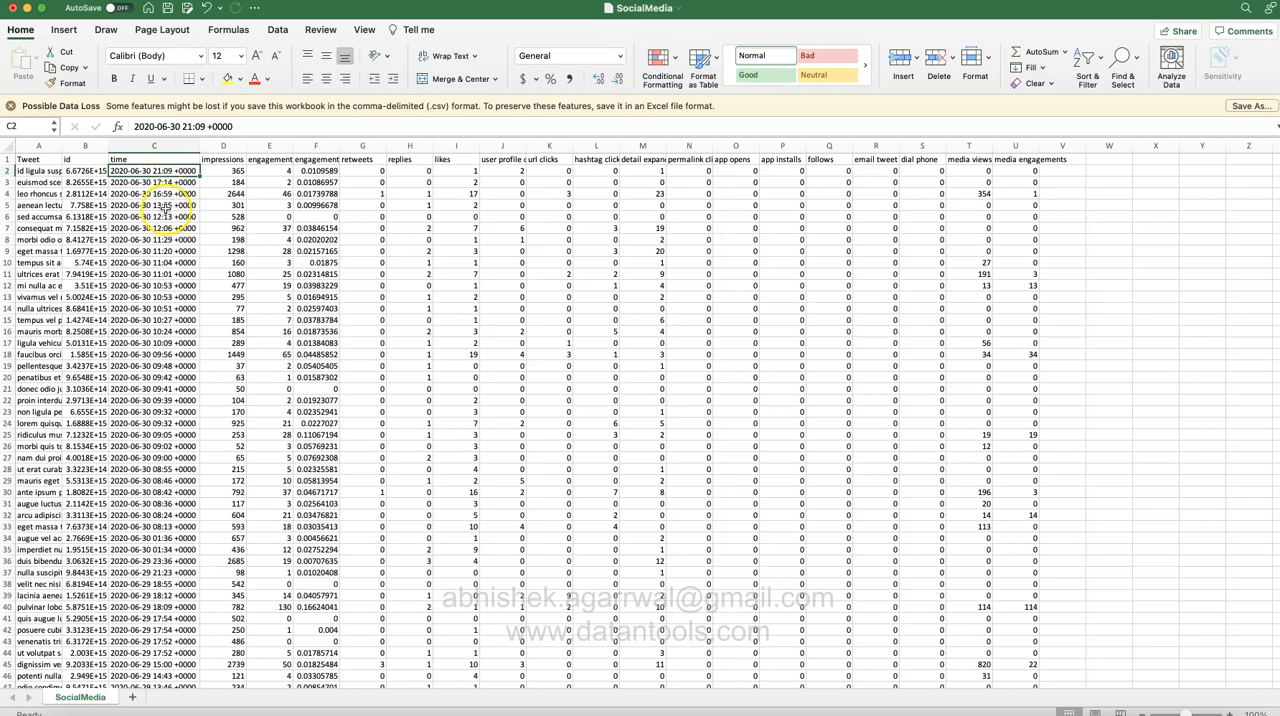
scroll(157, 408, down, 6)
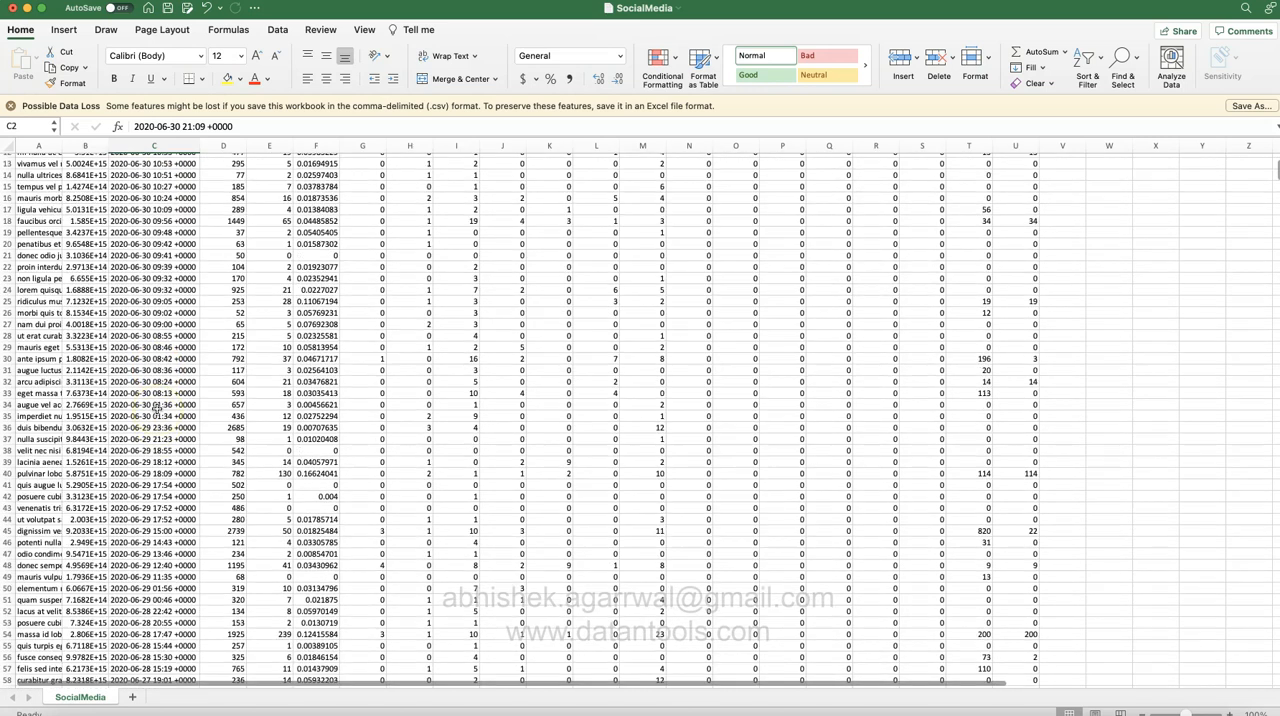
scroll(157, 408, up, 6)
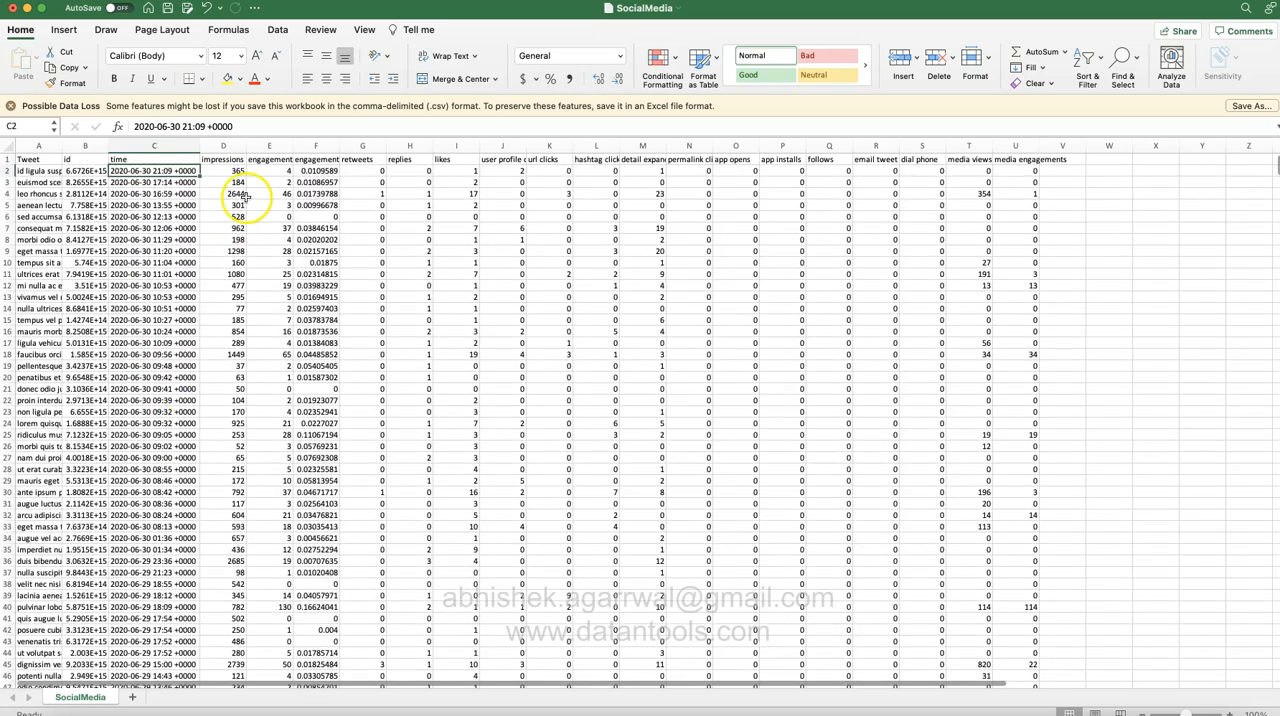
click(234, 173)
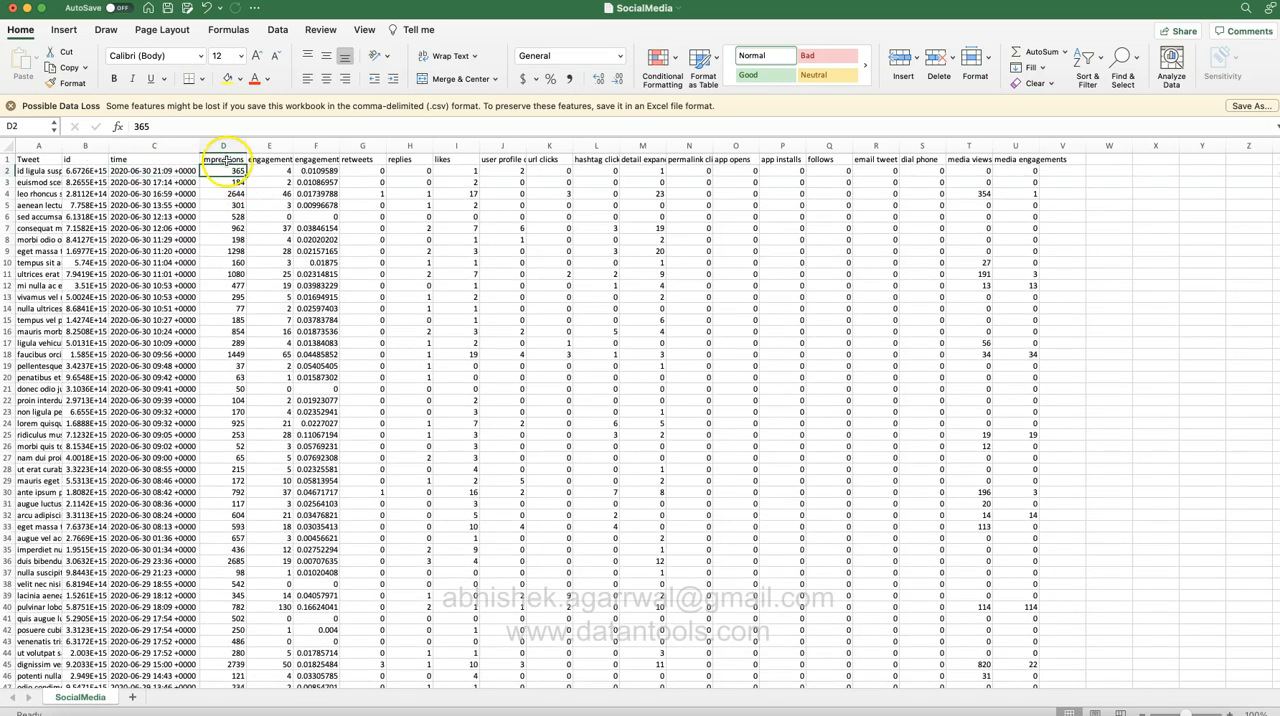
click(227, 161)
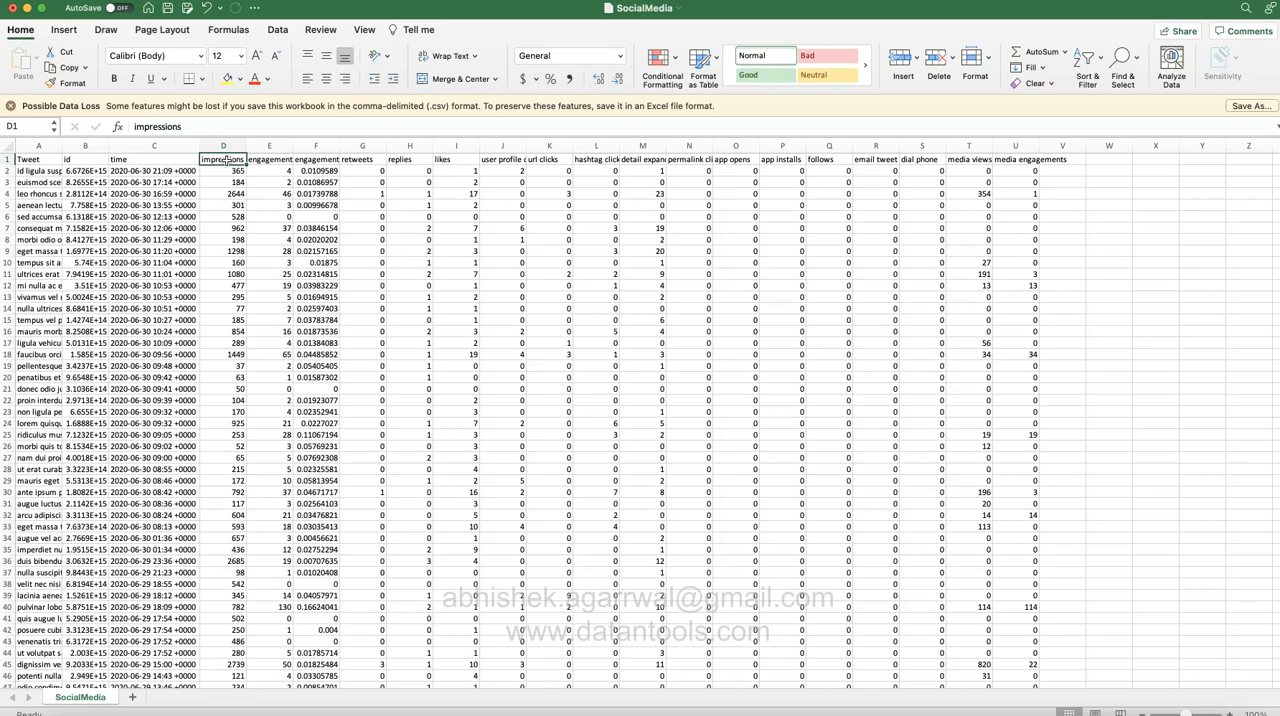
click(278, 171)
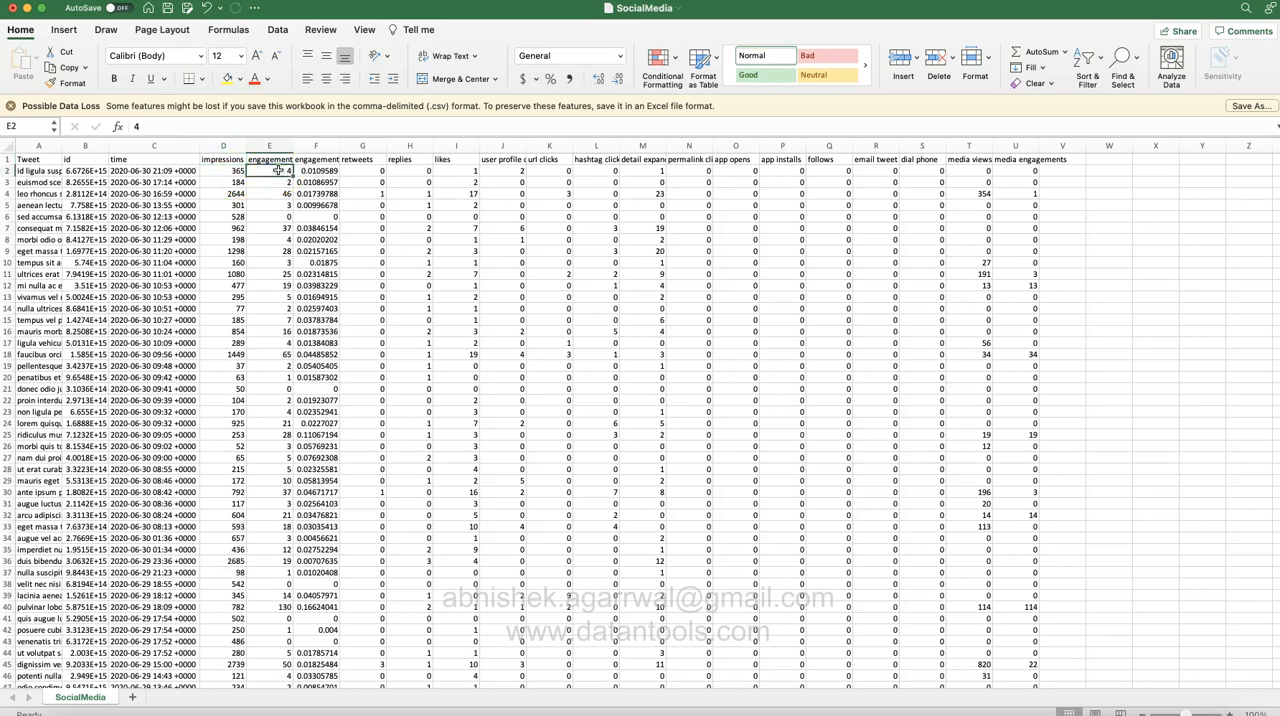
click(331, 171)
click(370, 171)
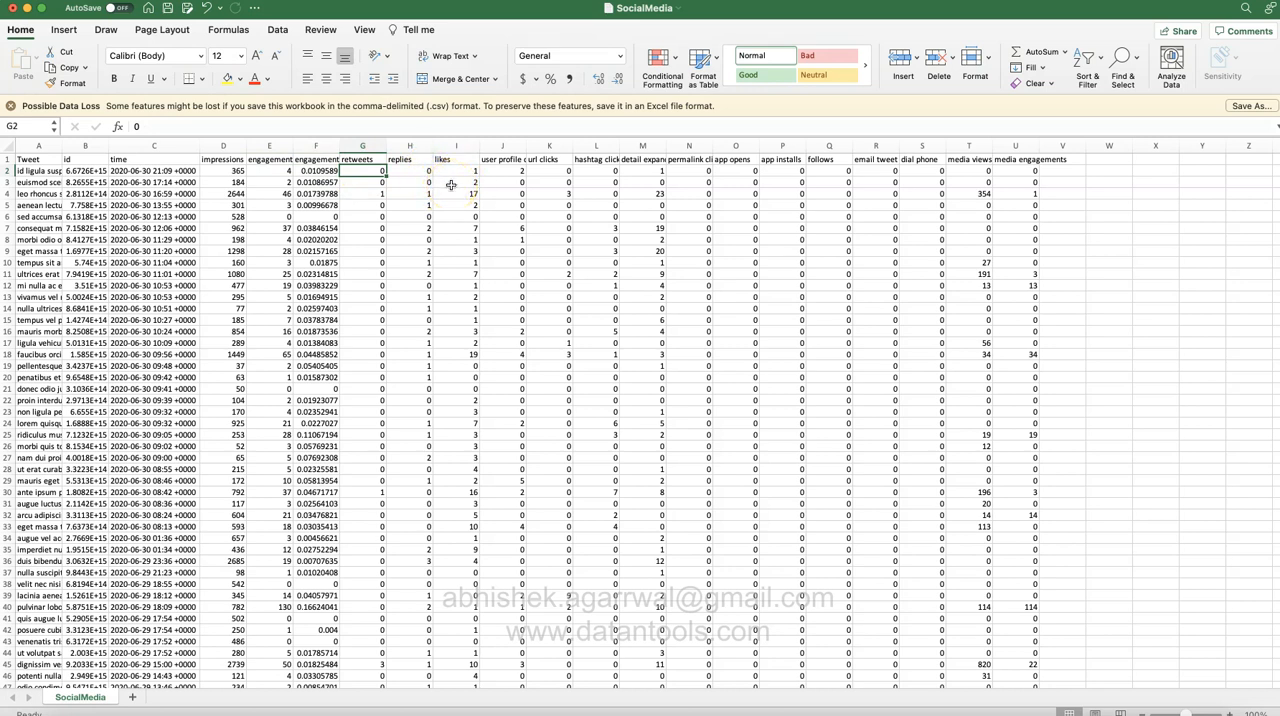
Step: Read through the remaining column headers in row 1, from retweets across to media views
key(Up)
key(Right)
key(Right)
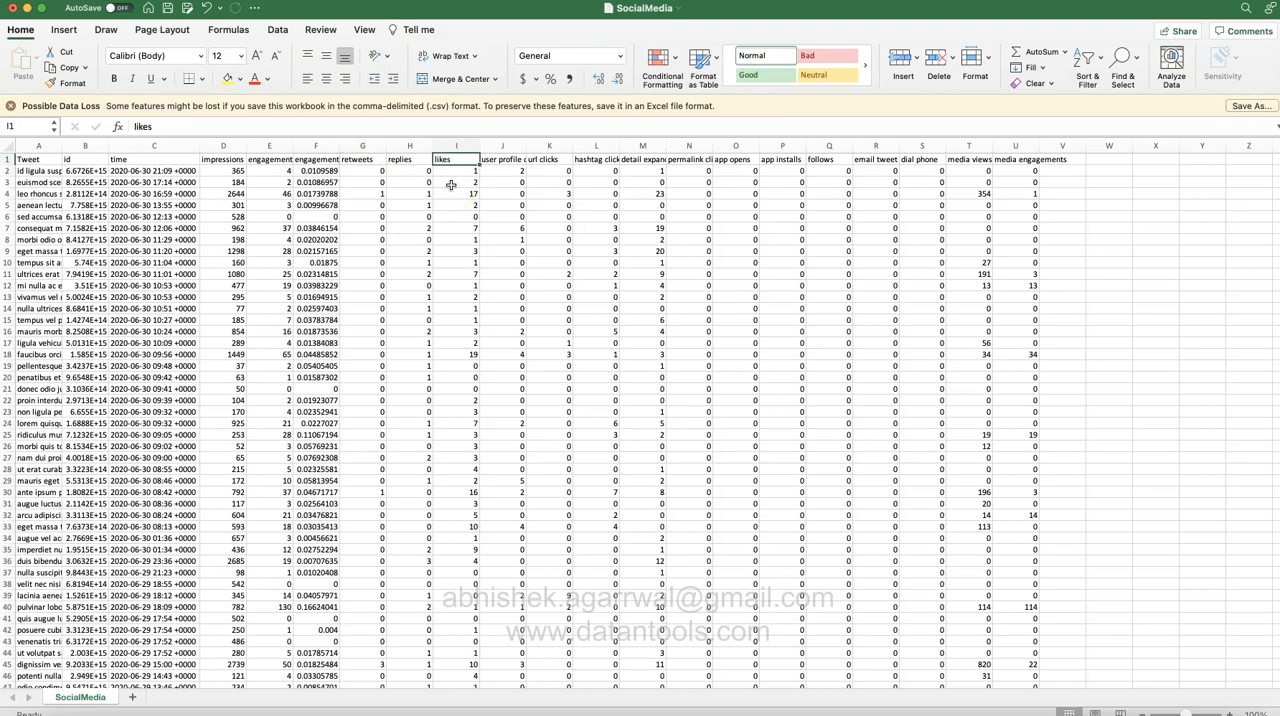
key(Right)
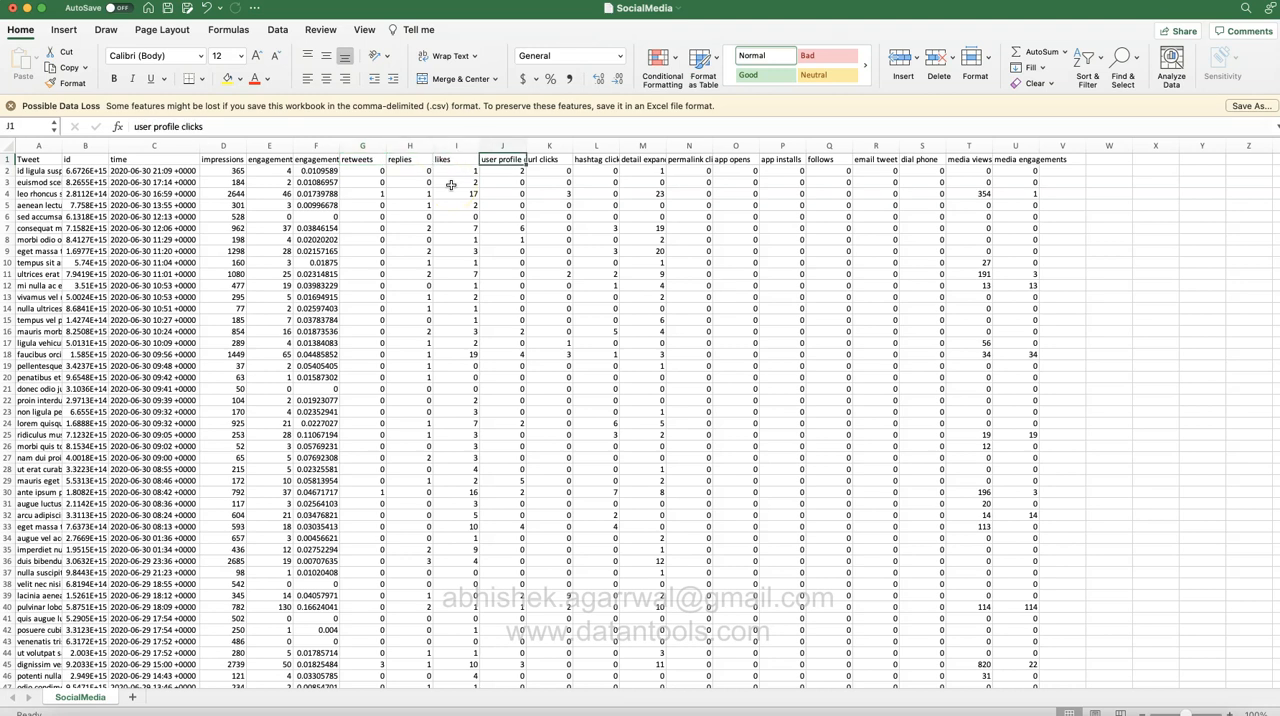
key(Right)
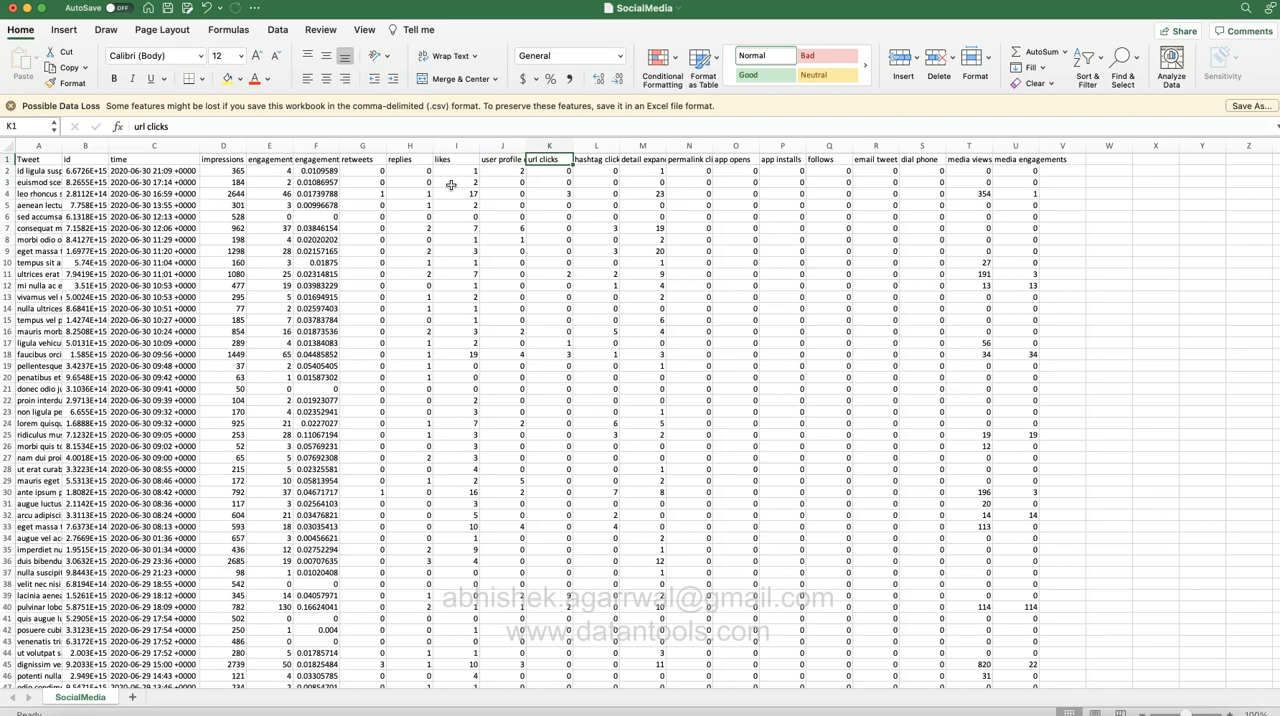
key(Right)
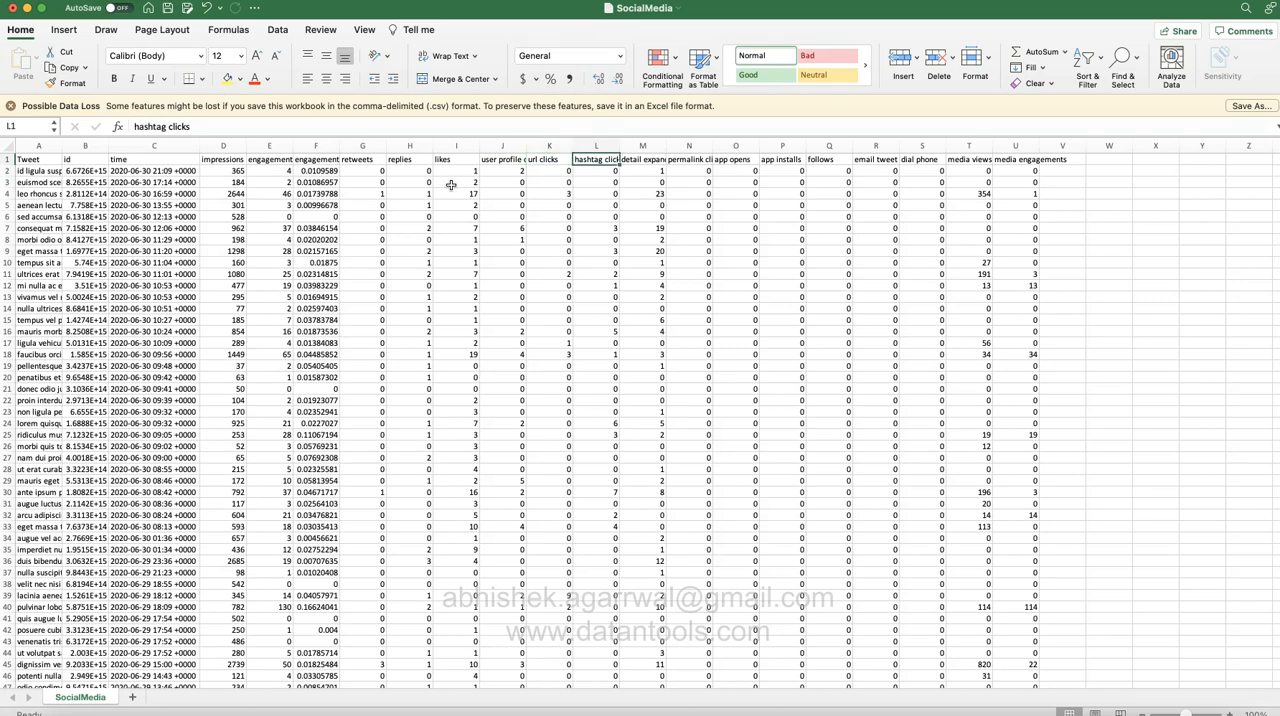
key(Right)
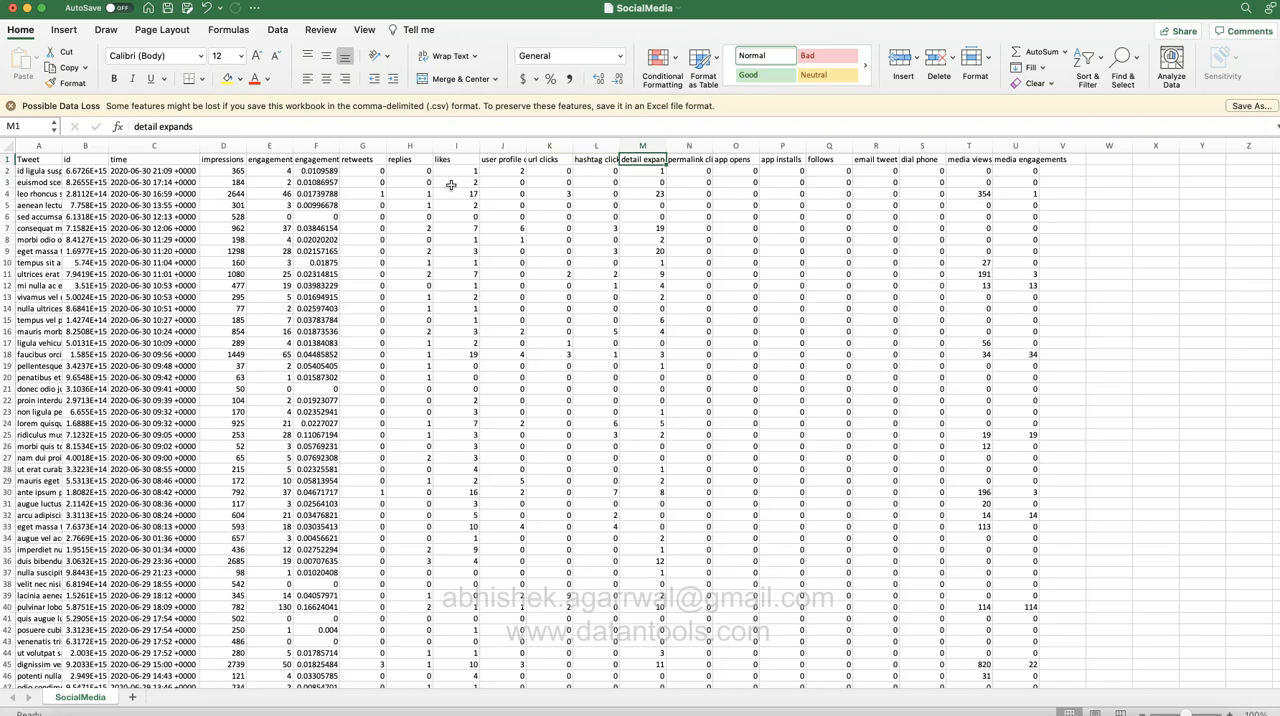
key(Right)
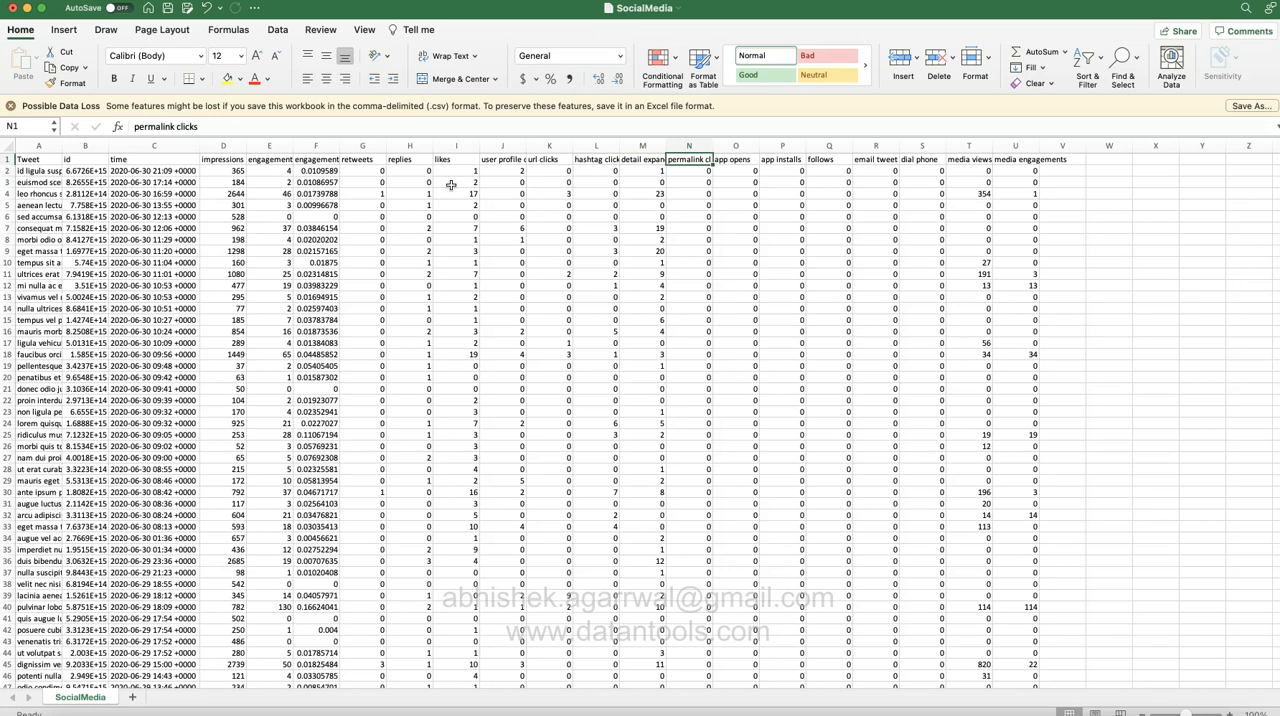
key(Right)
key(Right)
key(Right)
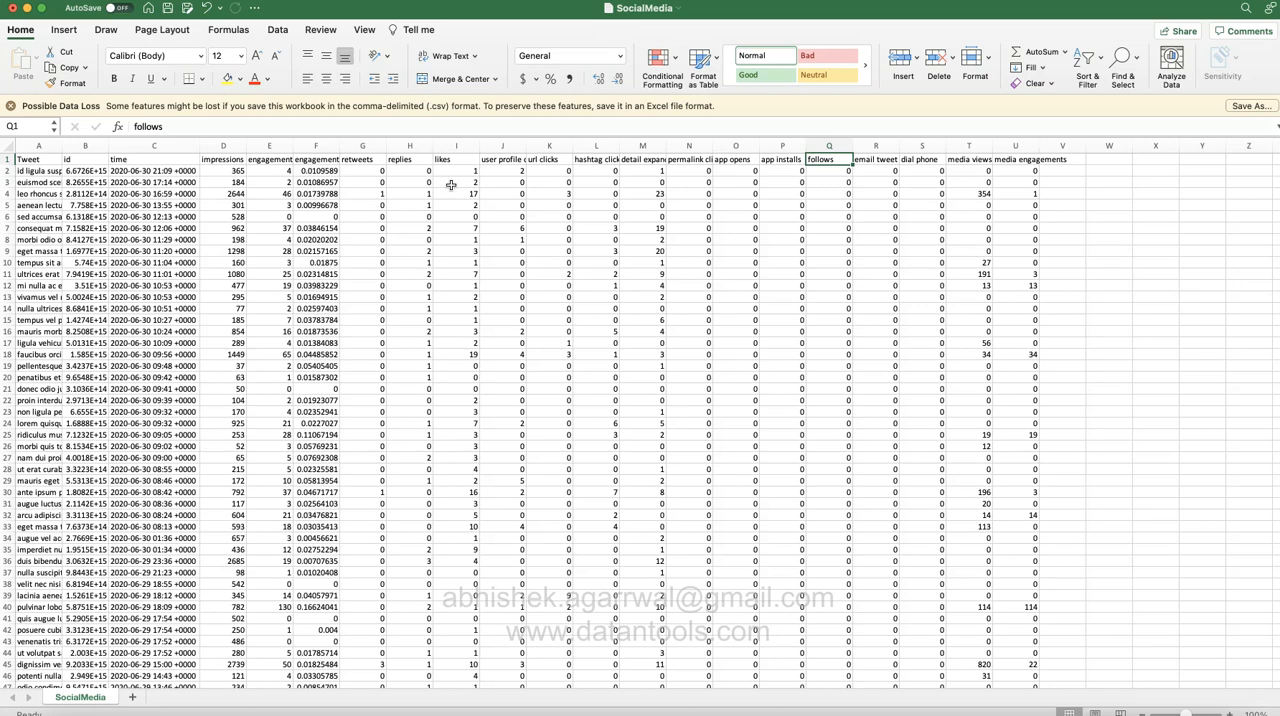
key(Right)
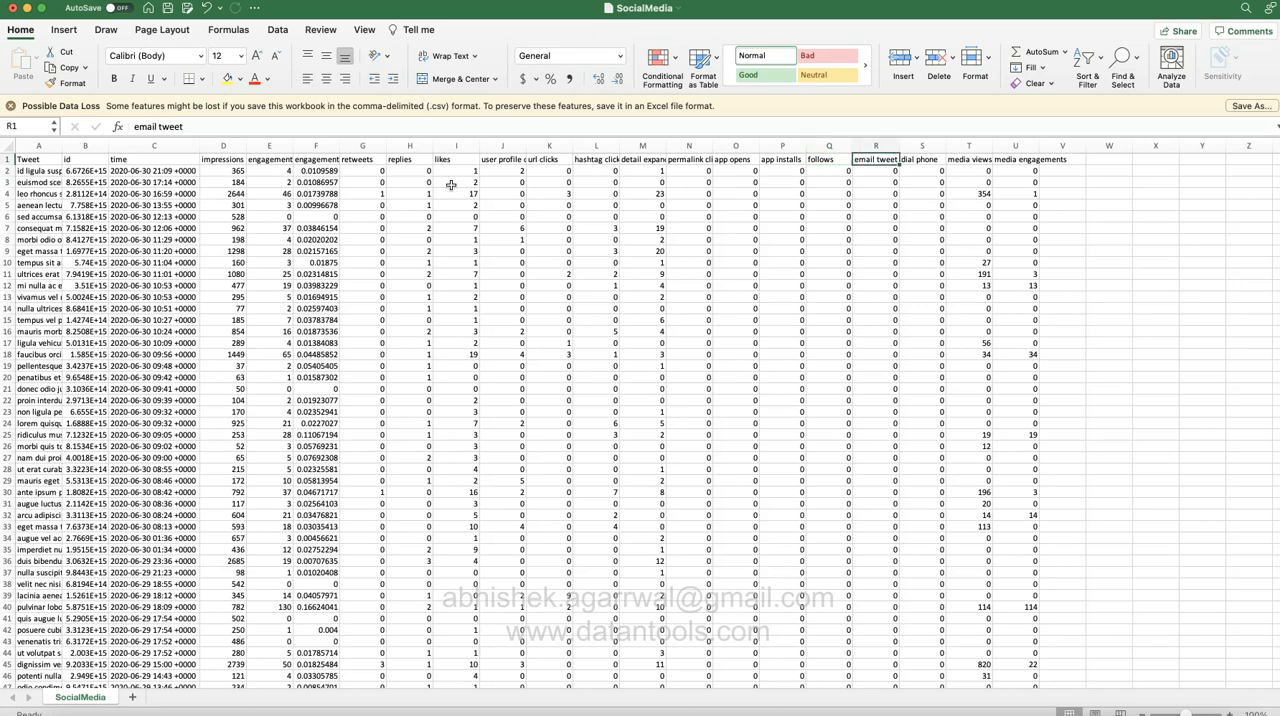
key(Right)
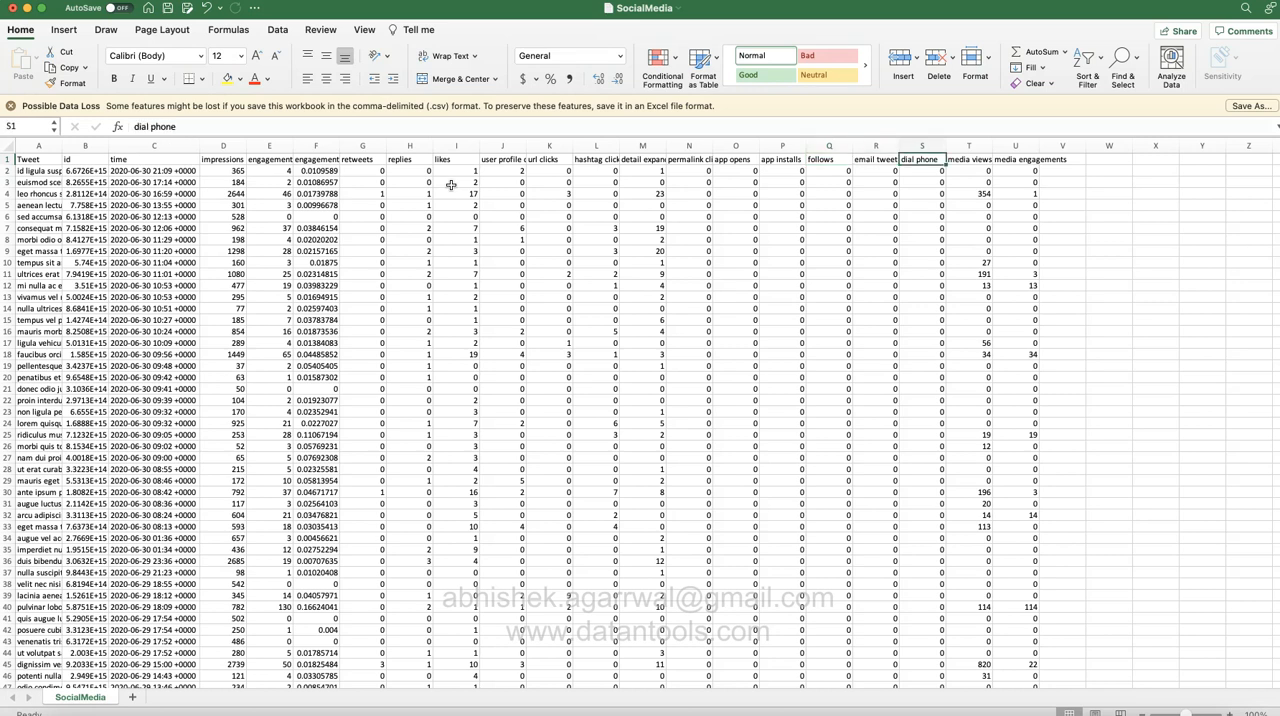
key(Right)
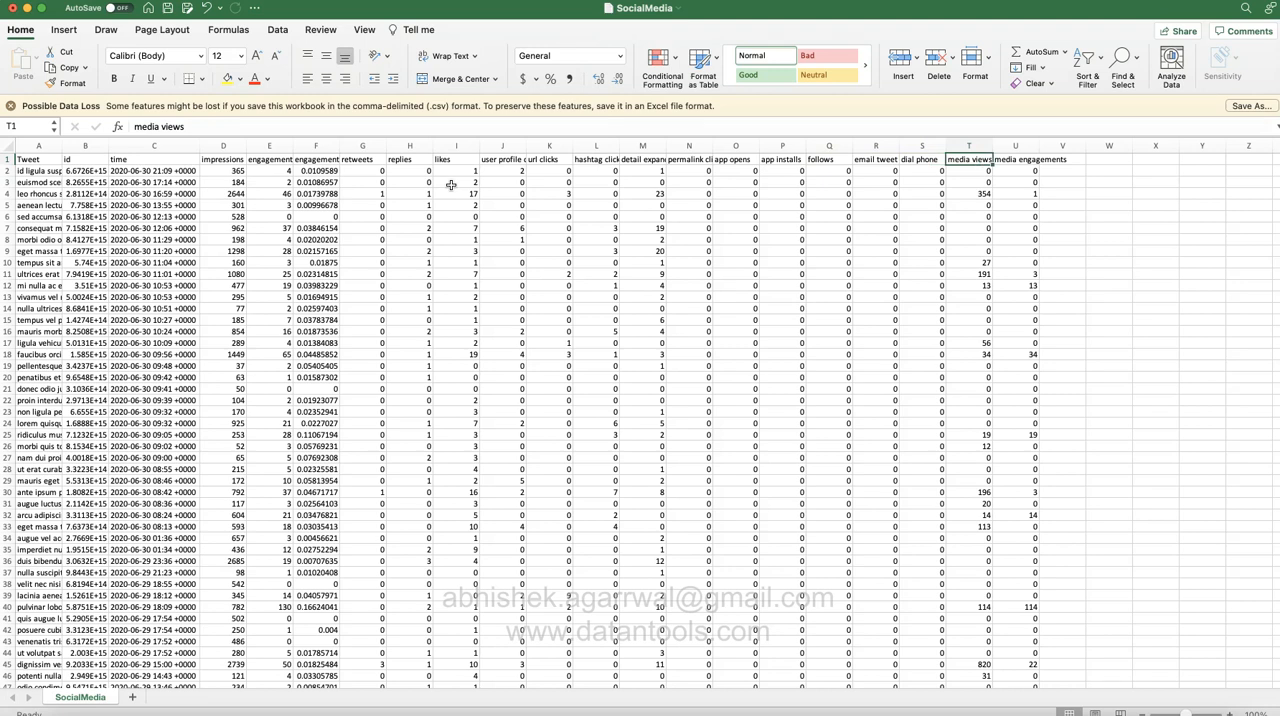
Step: Check the first values in the media views column and read the media engagements header
key(Down)
key(Down)
key(Down)
key(Up)
key(Up)
key(Up)
key(Right)
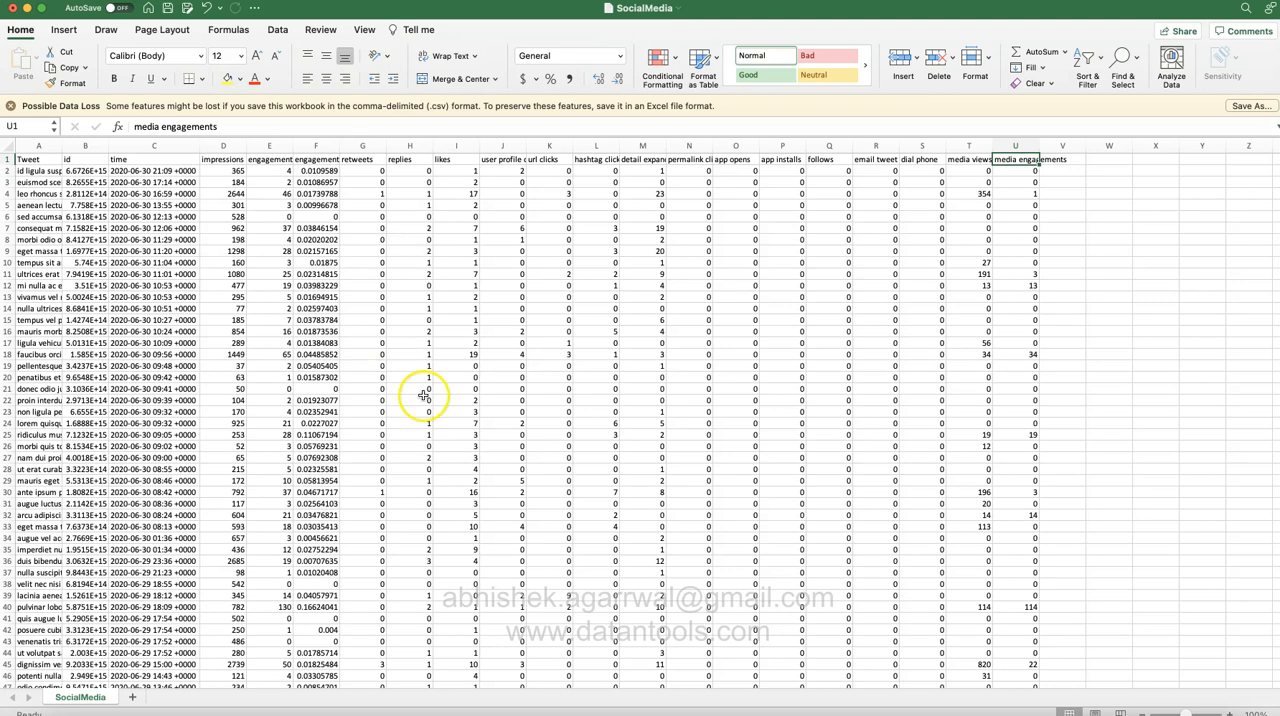
Step: Switch to the Twitter Dashboard in Tableau and examine its Total Tweets and Top N Tweets views
click(853, 713)
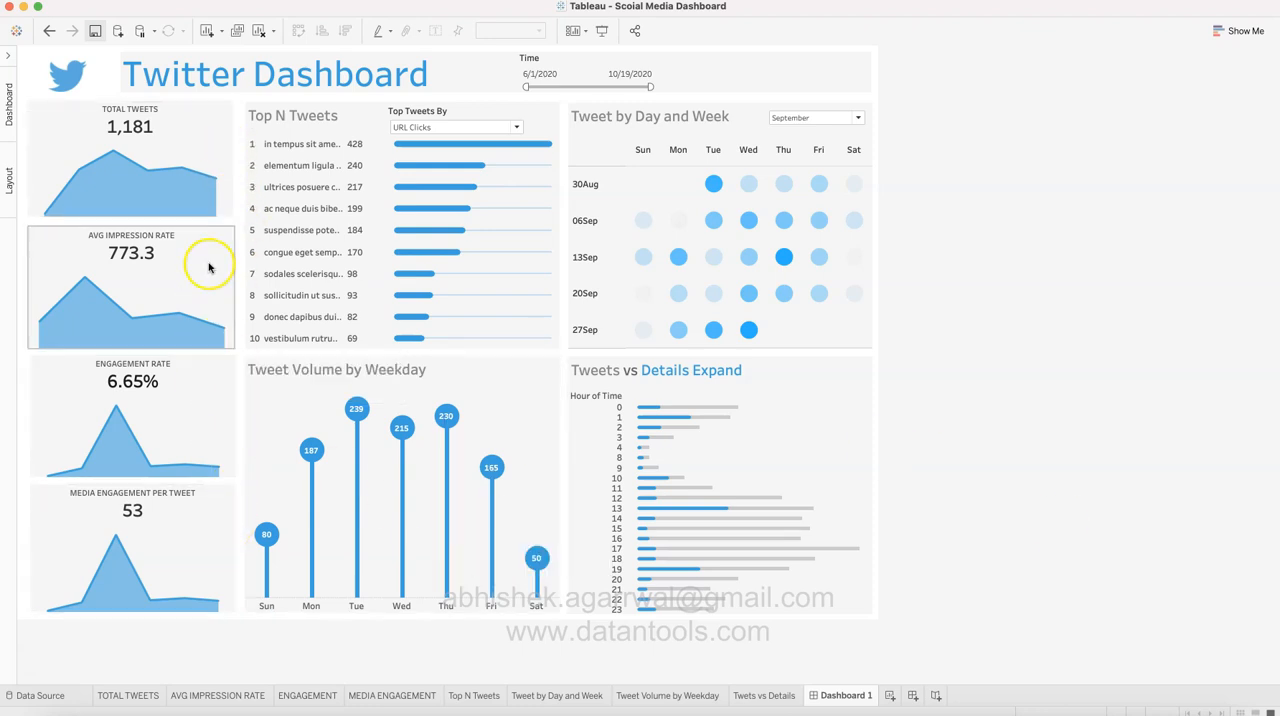
click(190, 145)
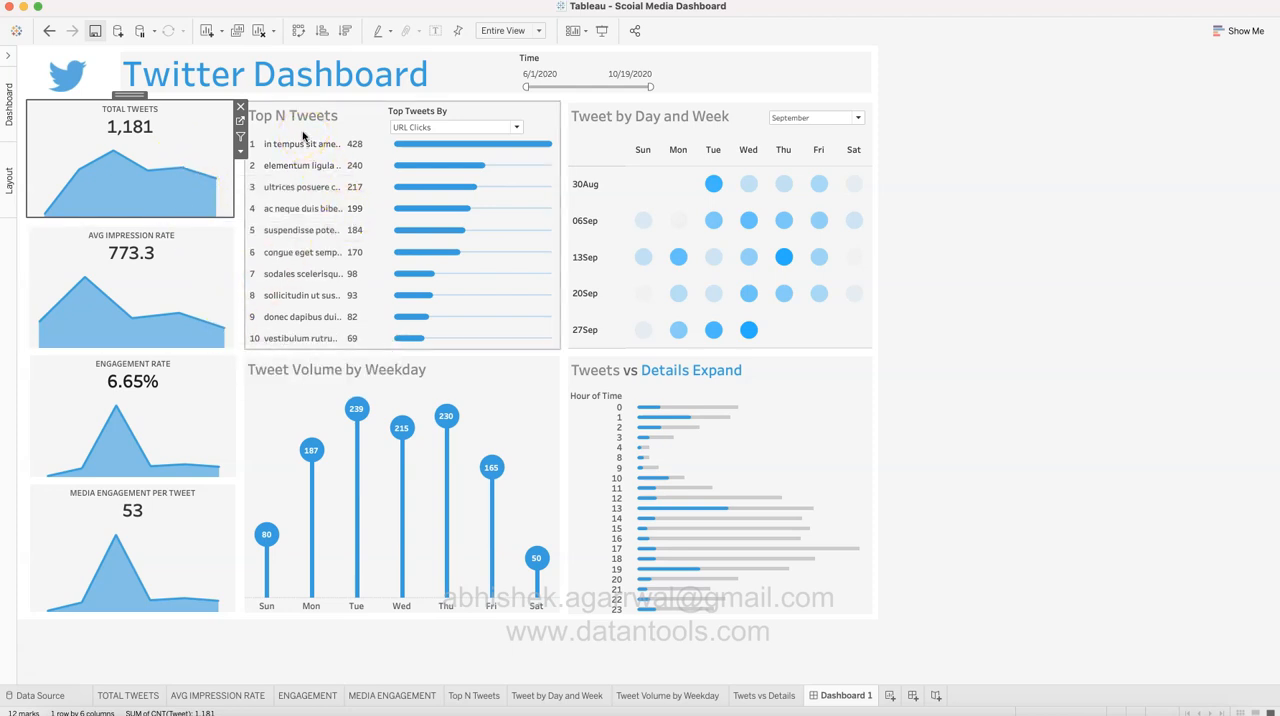
click(303, 136)
click(309, 128)
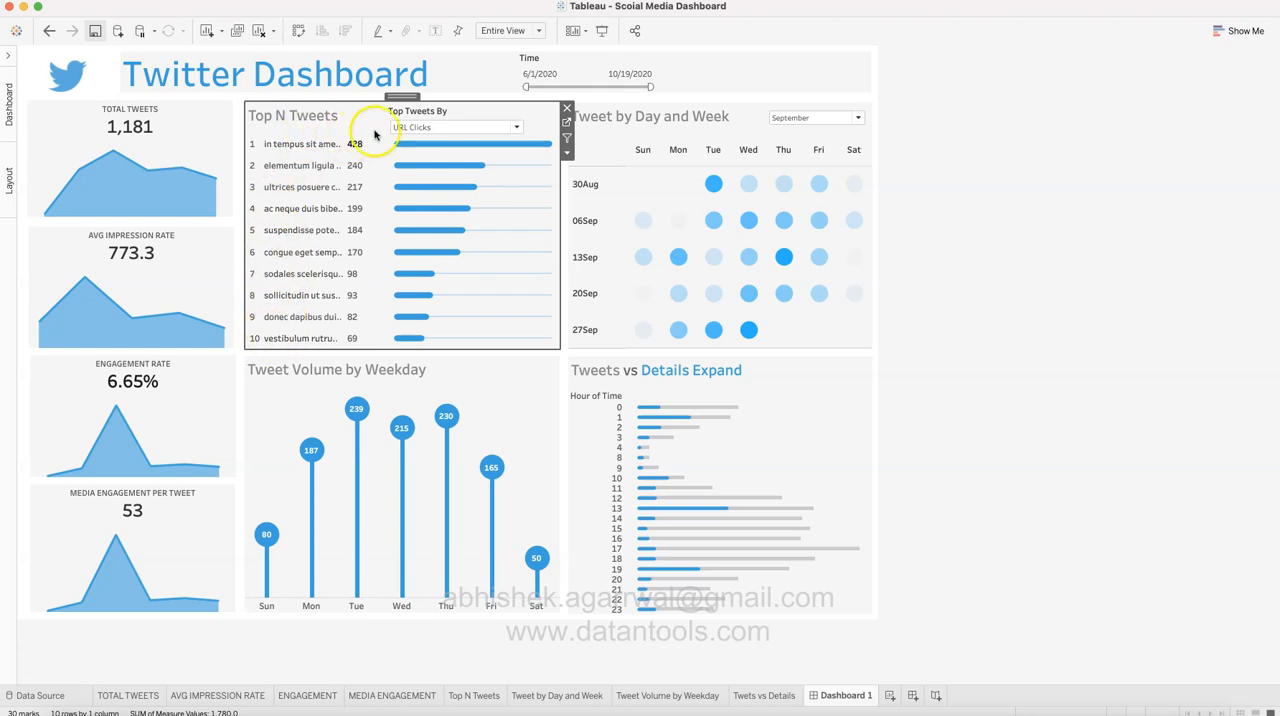
Step: Rank the Top N Tweets view by Media Engagements, Engagements and Likes in turn, and review the remaining ranking options
click(447, 127)
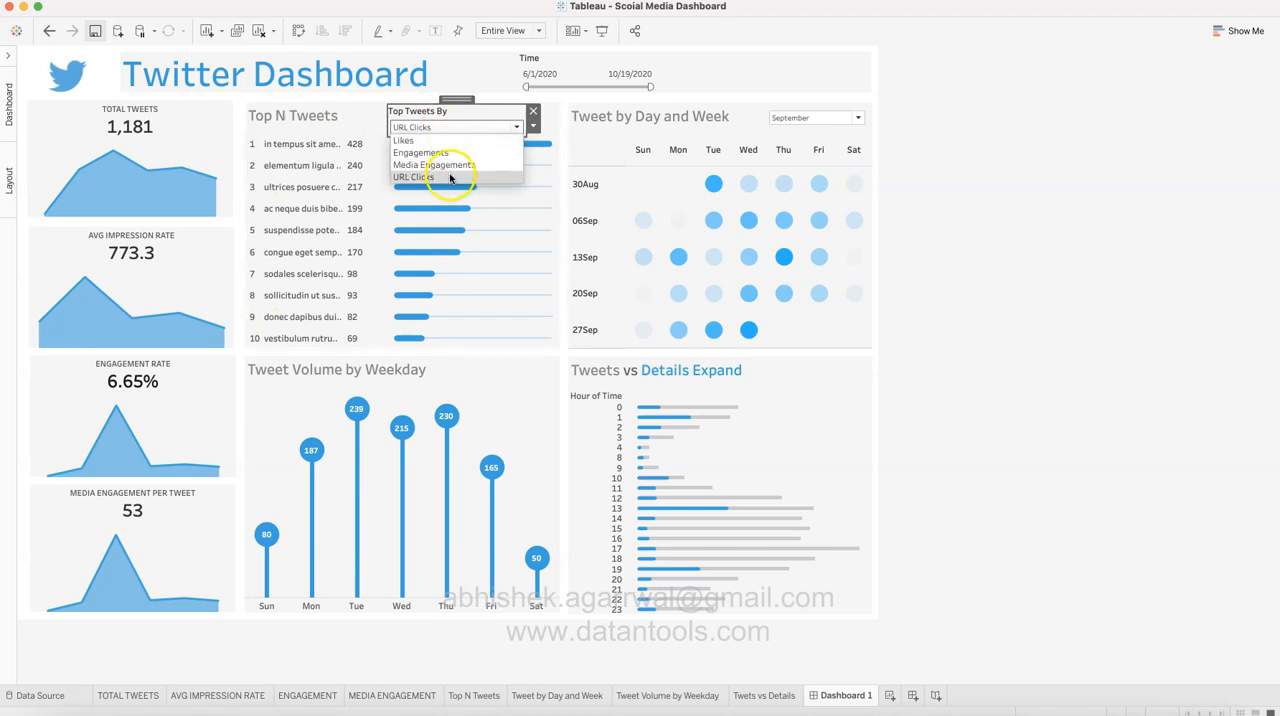
click(450, 165)
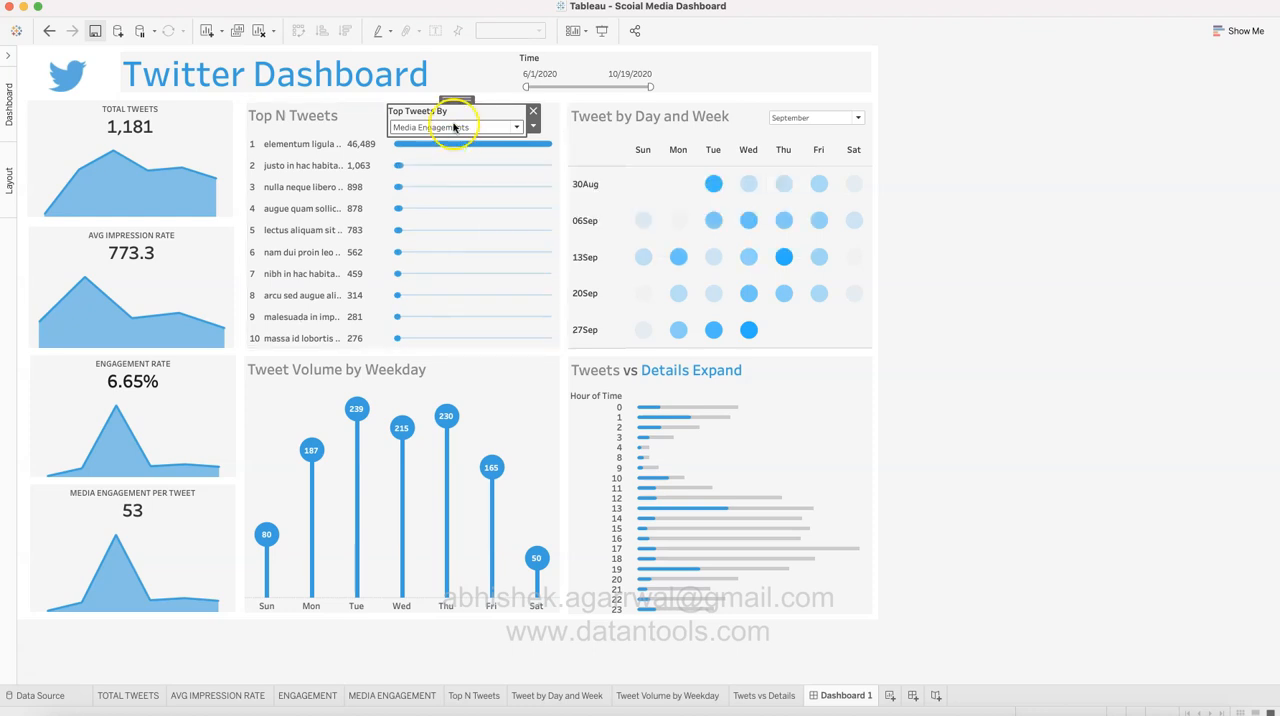
click(452, 127)
click(453, 152)
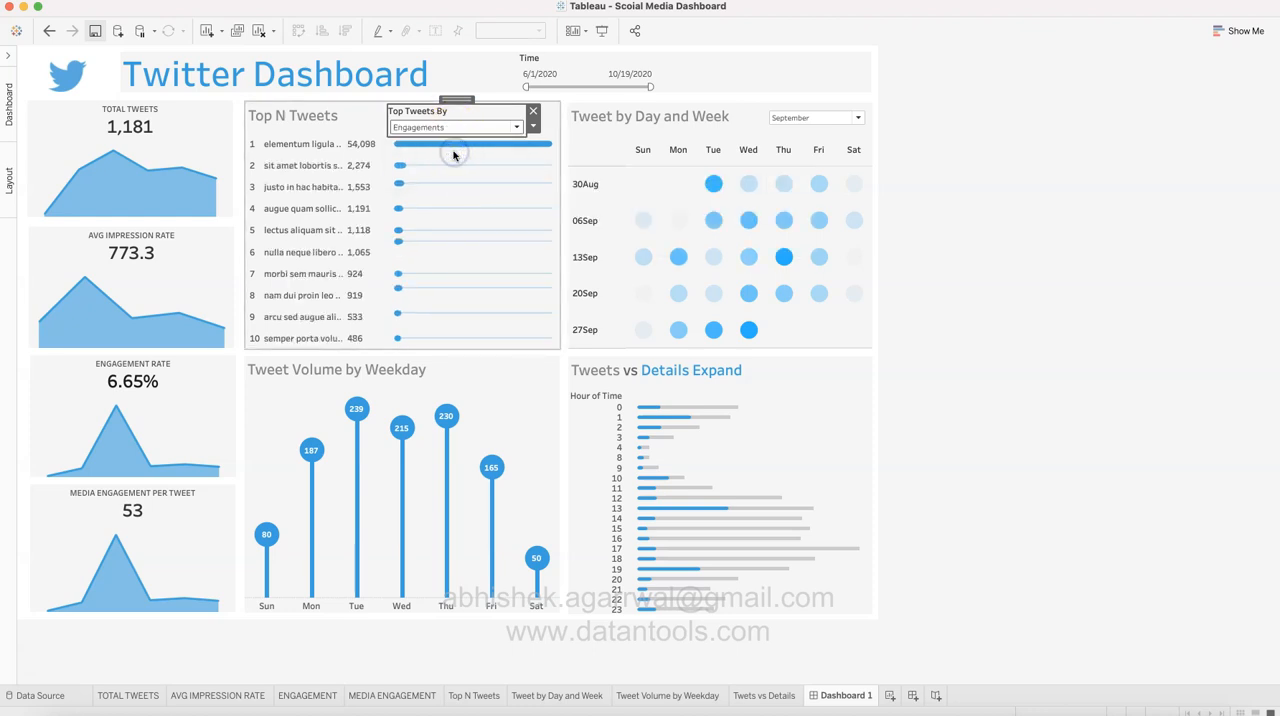
click(457, 128)
click(457, 140)
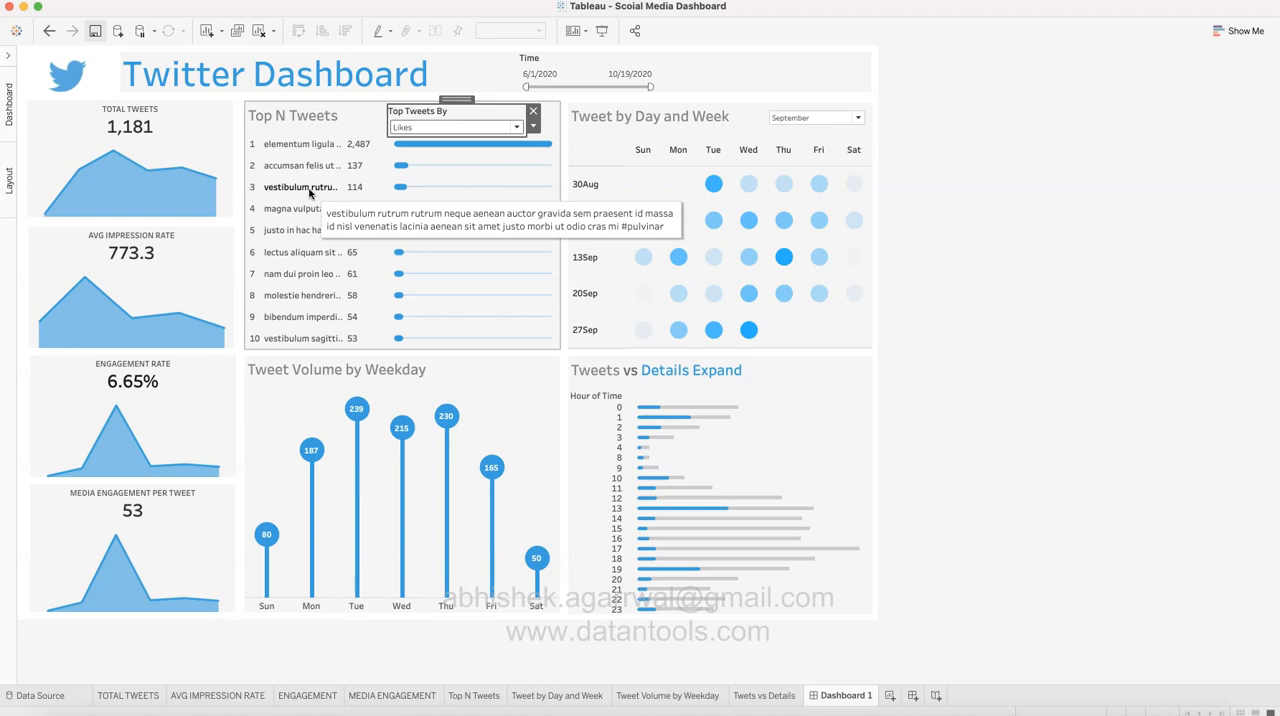
click(470, 128)
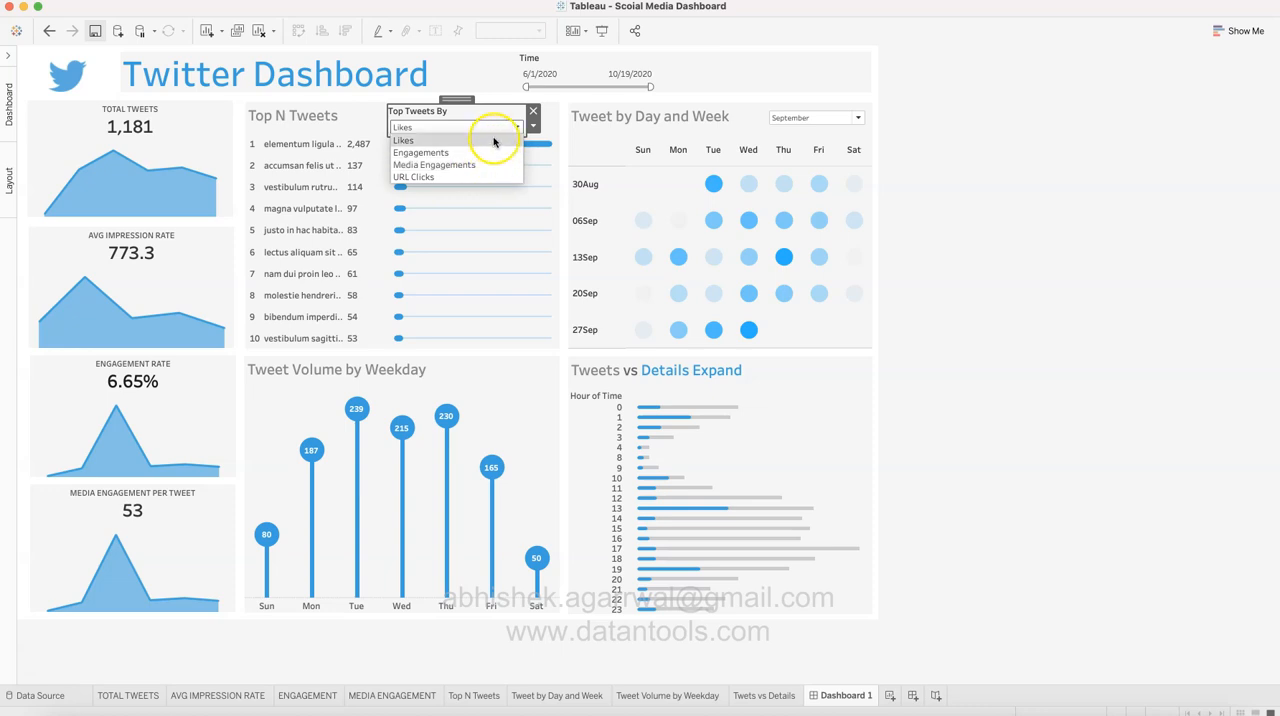
click(510, 127)
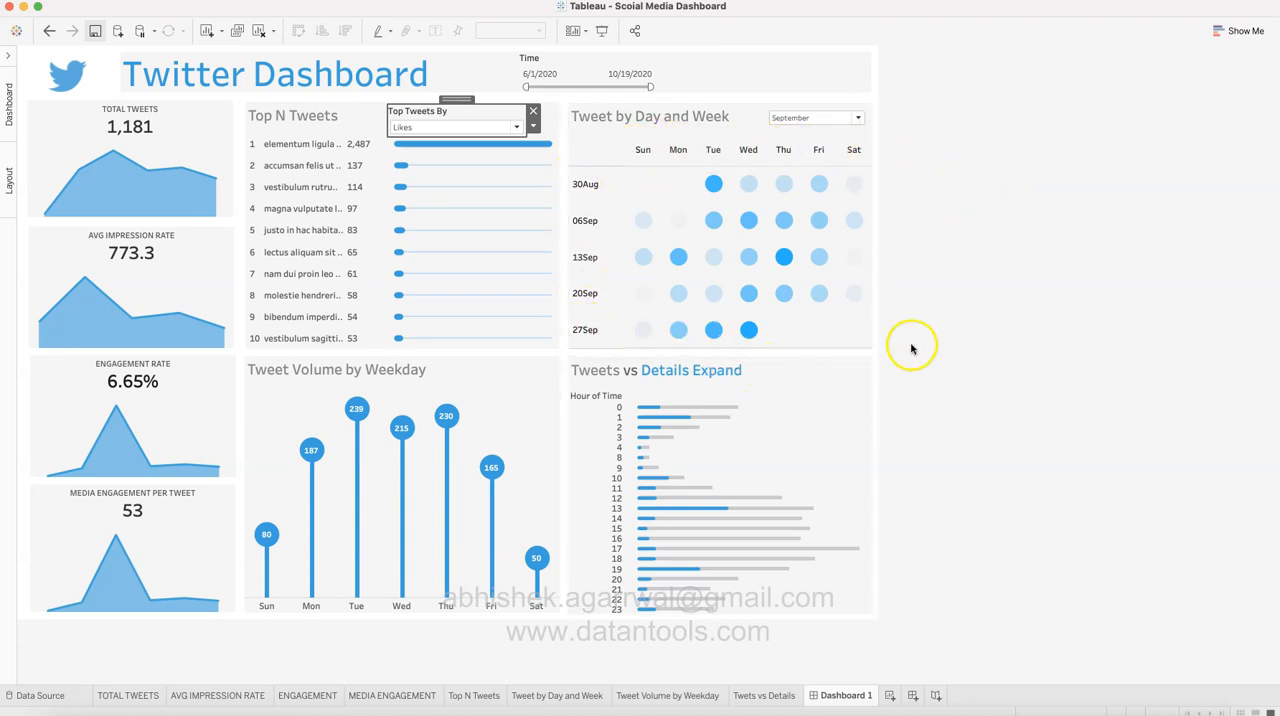
Step: Inspect the Thursday marks in Tweet by Day and Week, and filter that view to August
mouse_move(783, 291)
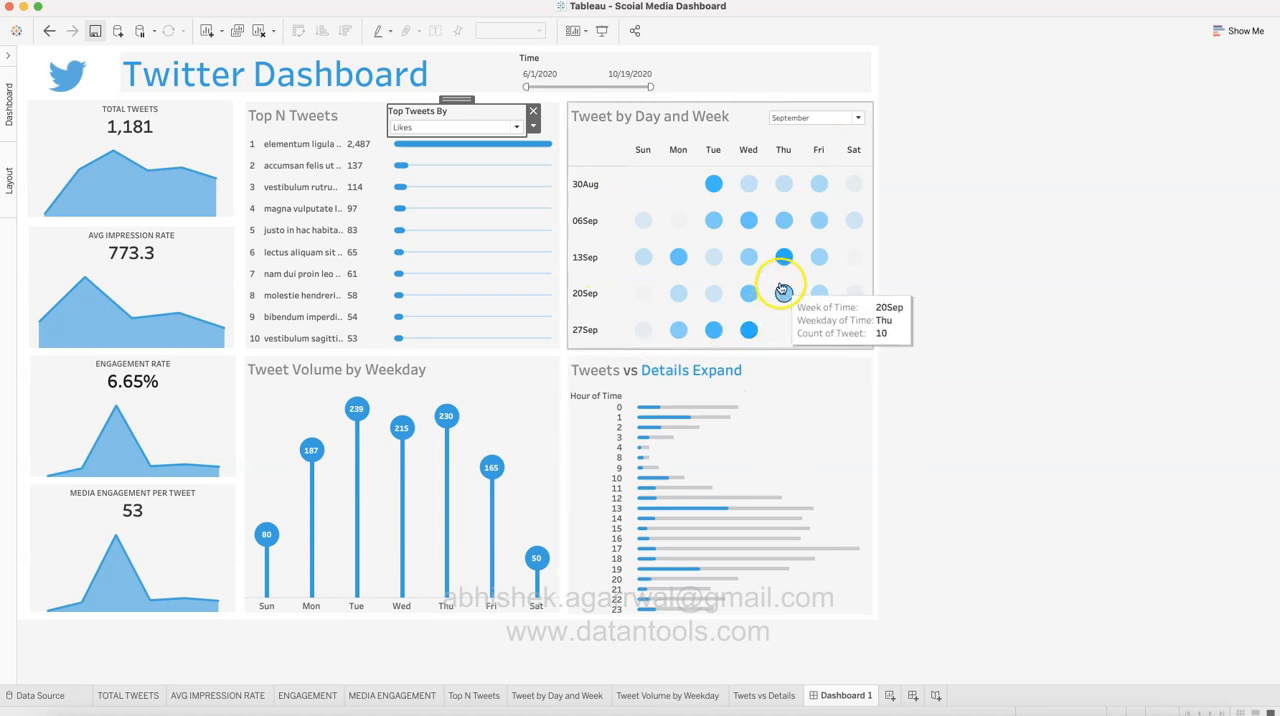
mouse_move(784, 264)
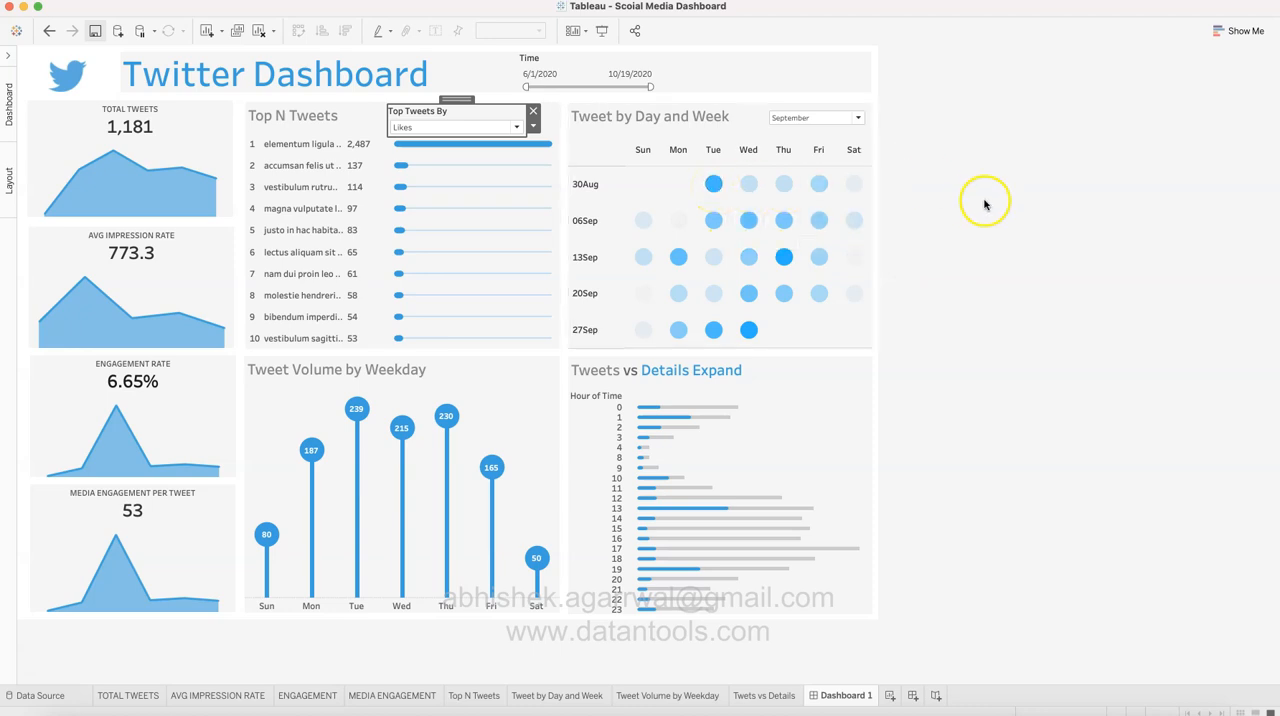
click(858, 118)
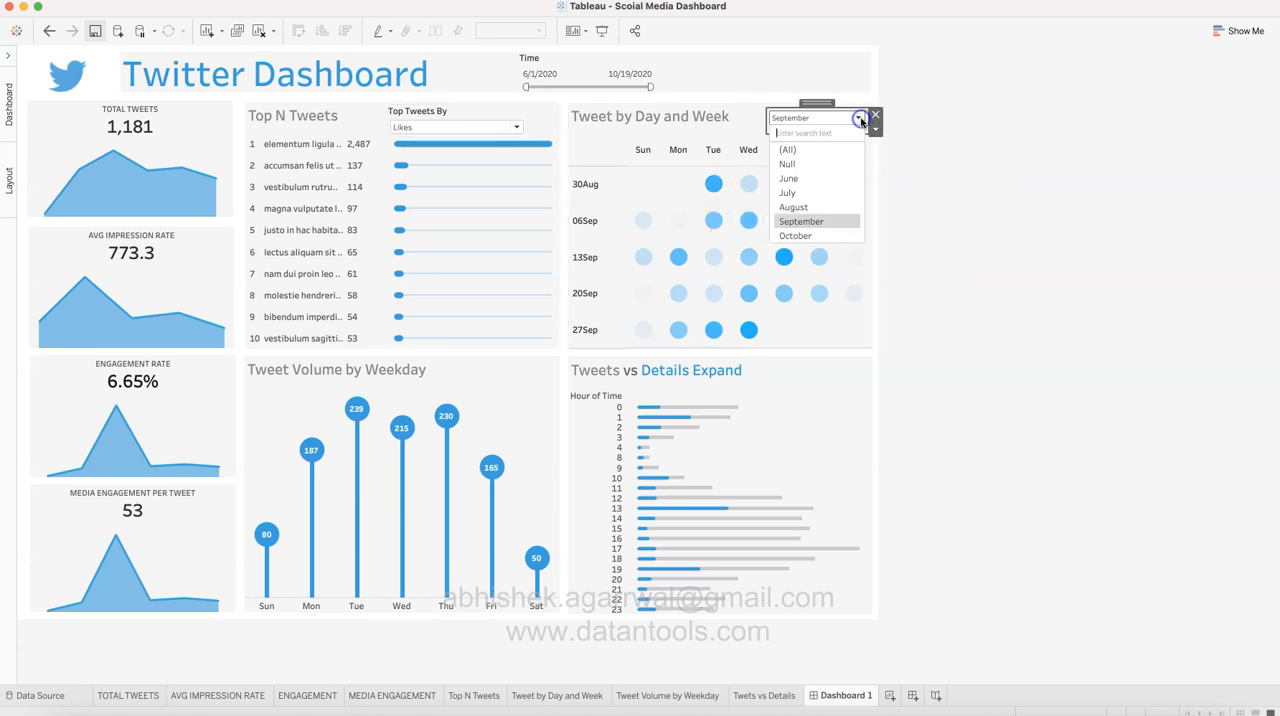
click(834, 207)
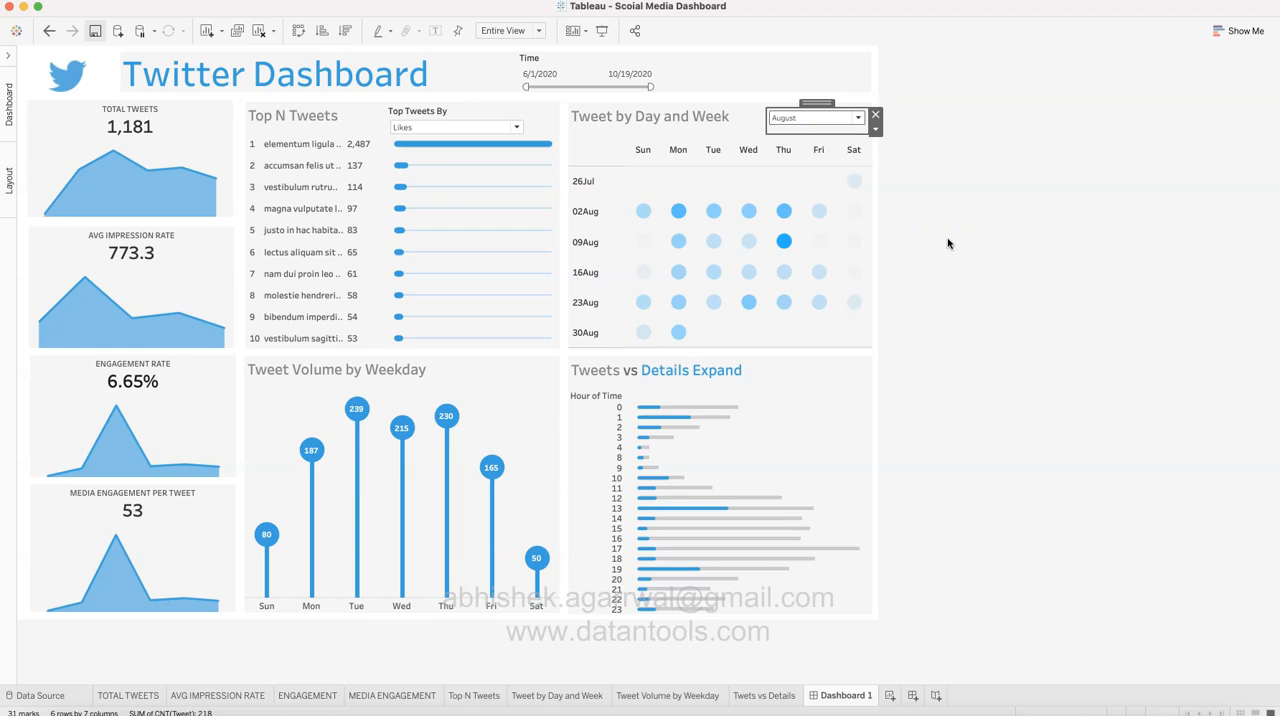
click(820, 338)
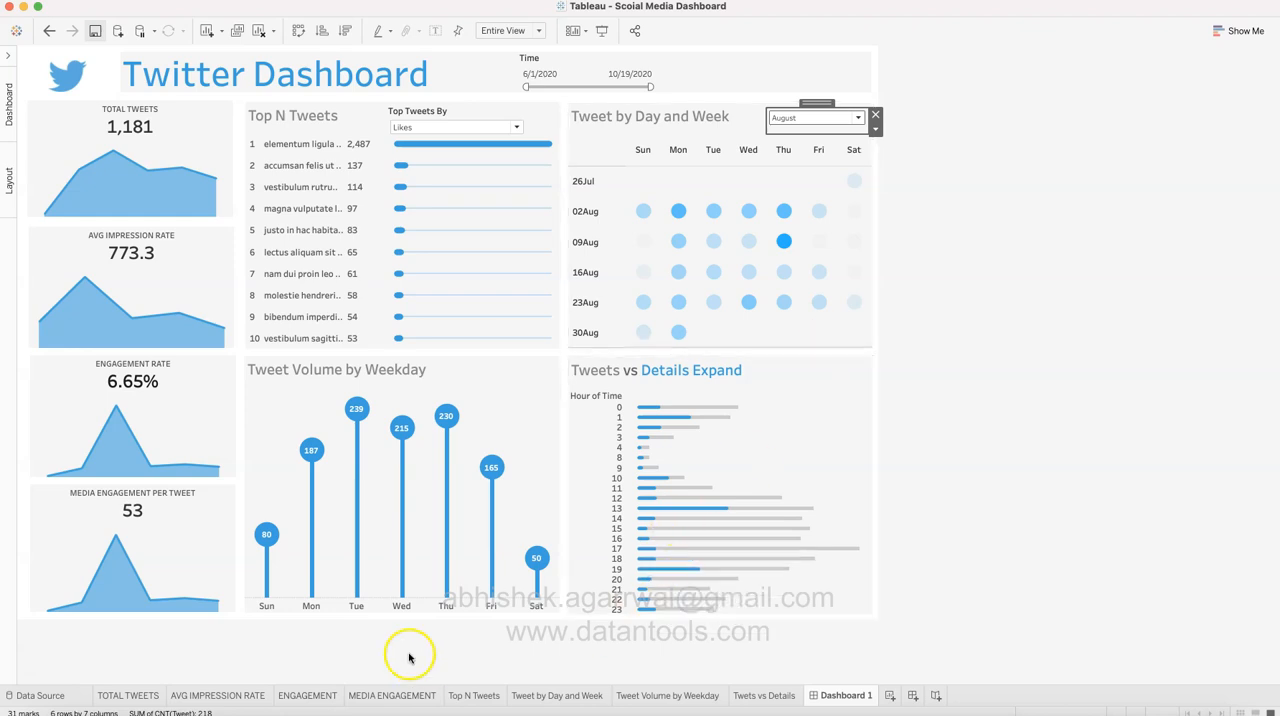
Step: Examine the Tuesday and Thursday marks in Tweet Volume by Weekday, and review the available months in the month filter
click(522, 399)
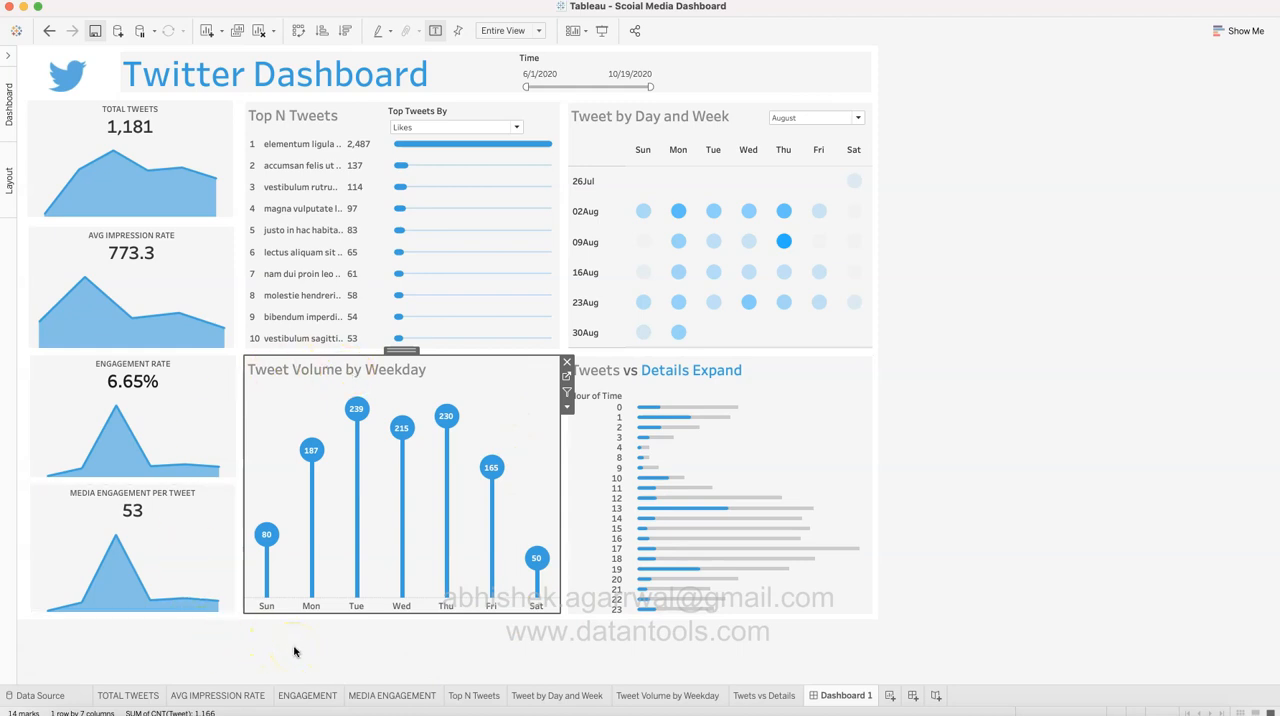
click(857, 118)
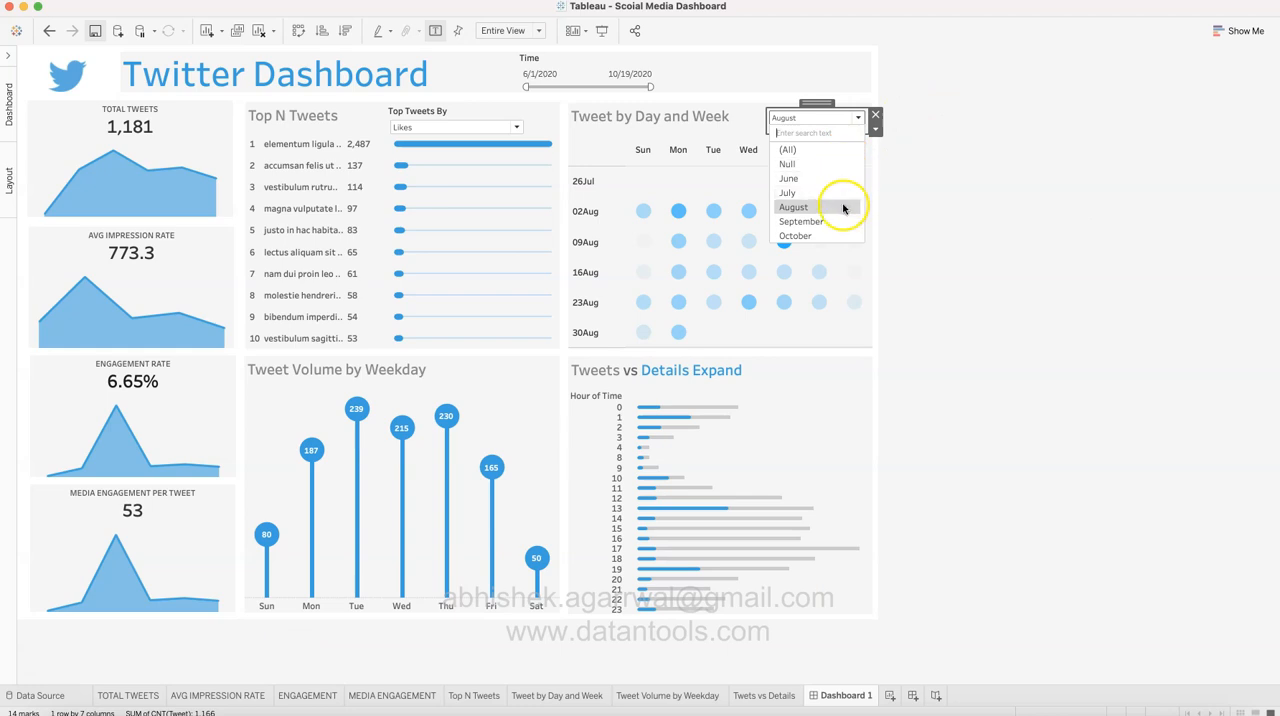
click(919, 274)
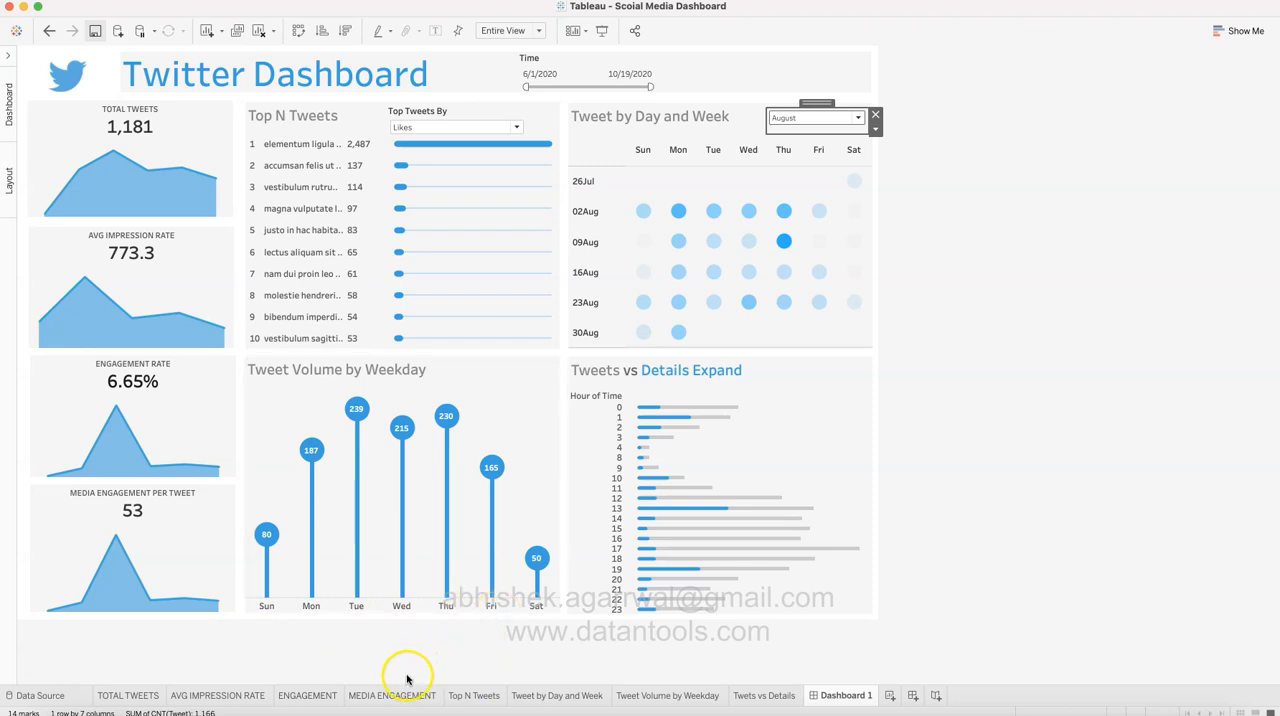
mouse_move(359, 457)
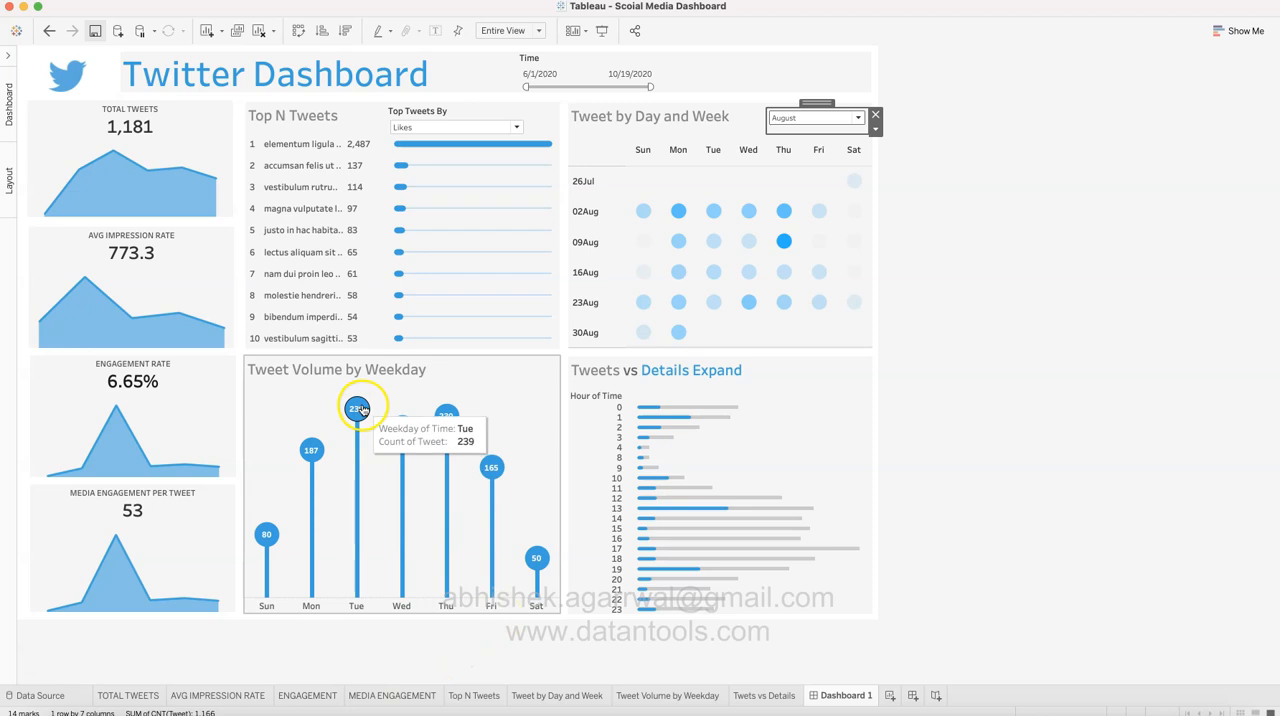
mouse_move(446, 416)
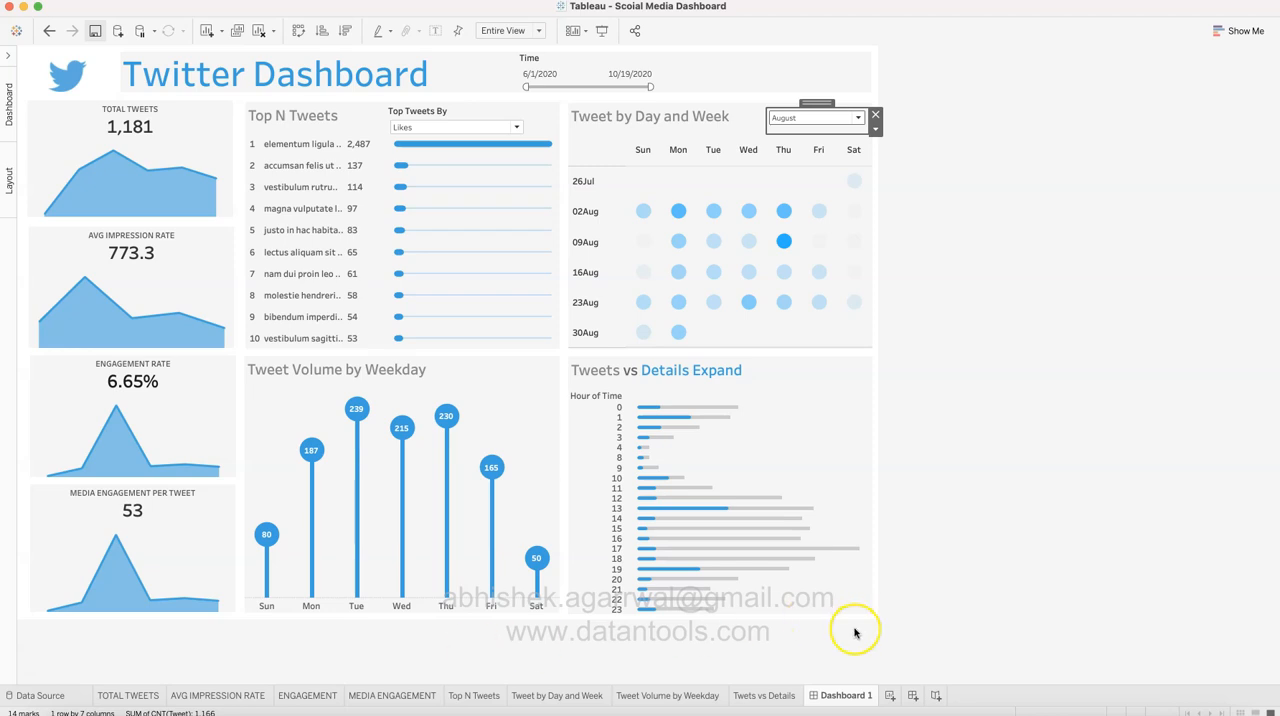
Step: Inspect the tweet count and average detail expands for hour 0 in the Tweets vs Details Expand chart
click(840, 406)
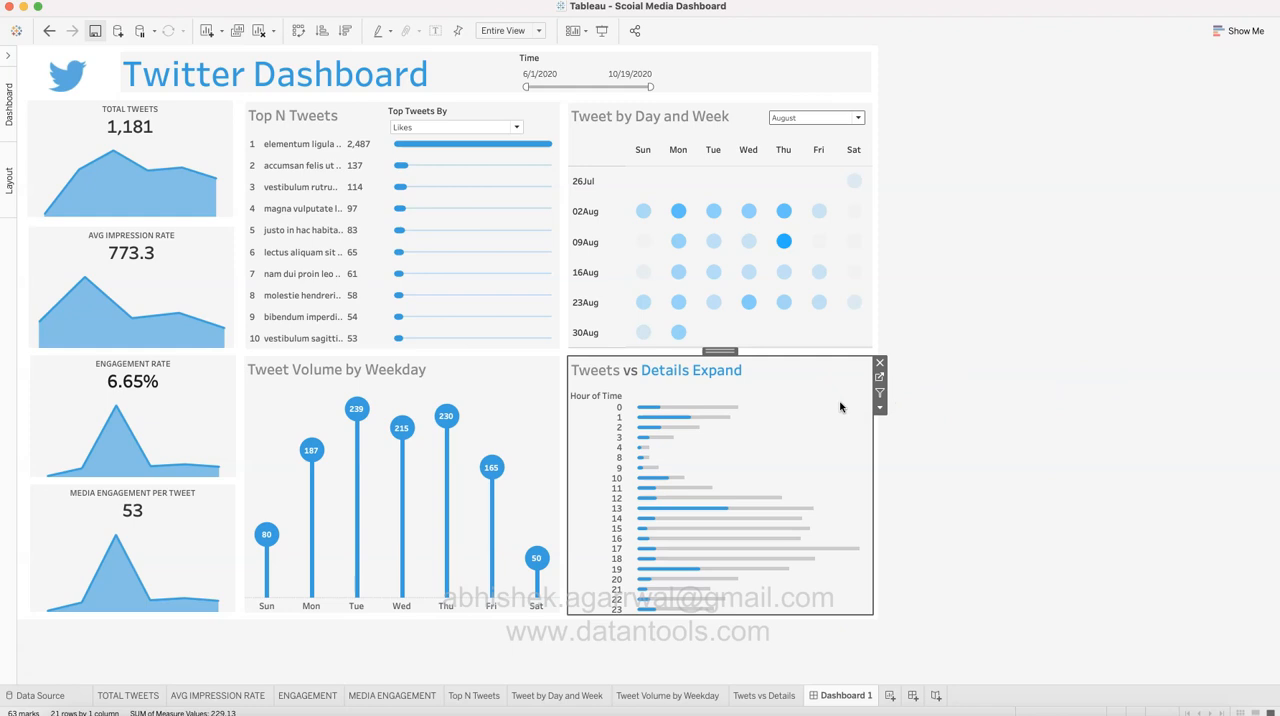
mouse_move(699, 411)
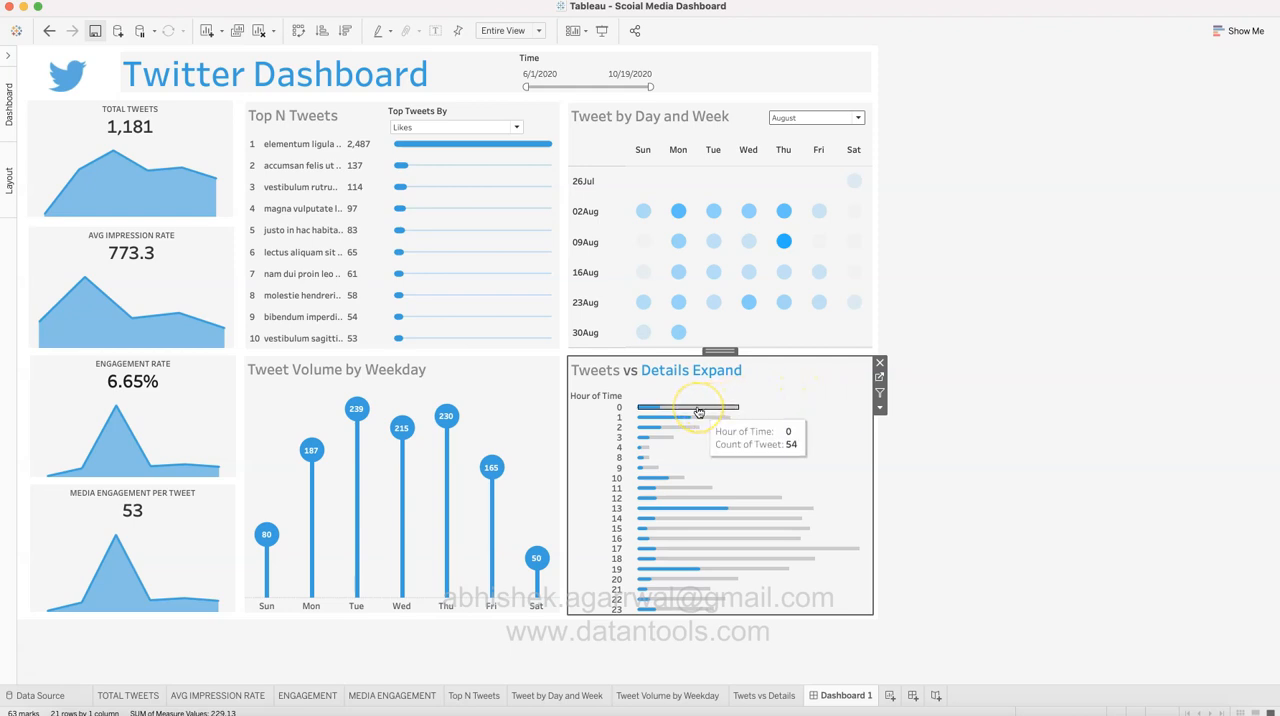
click(651, 411)
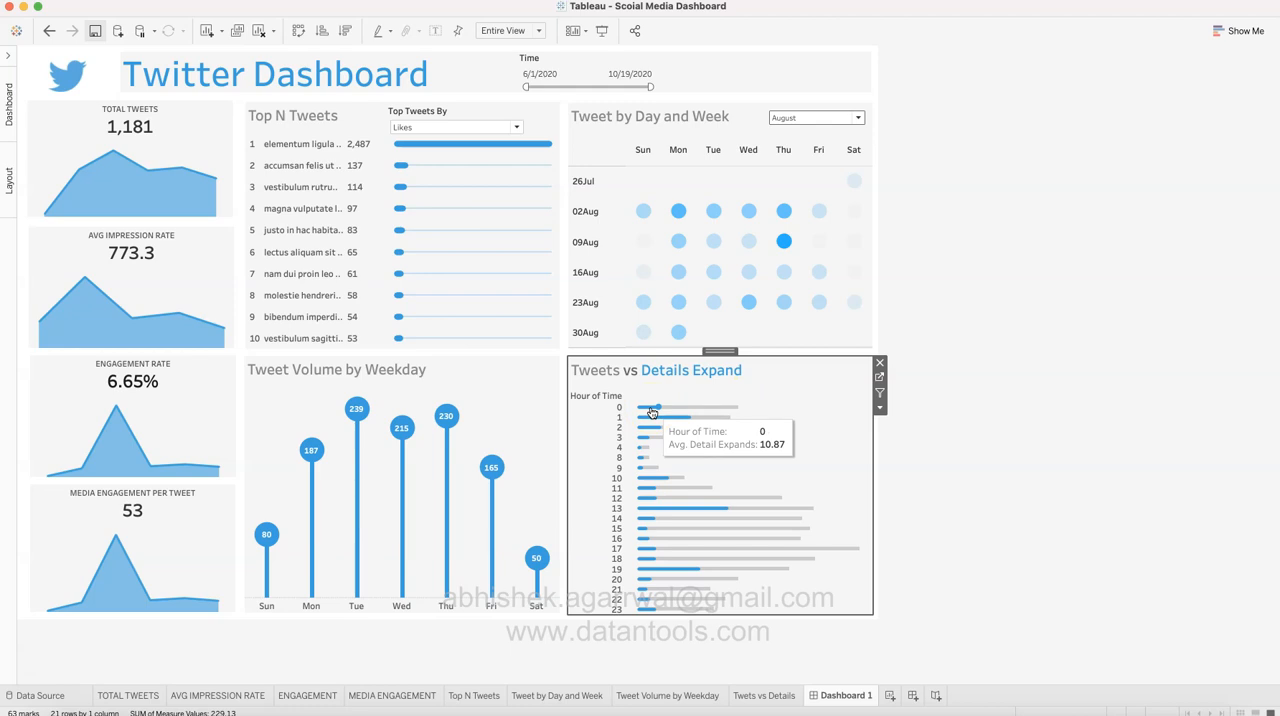
click(963, 503)
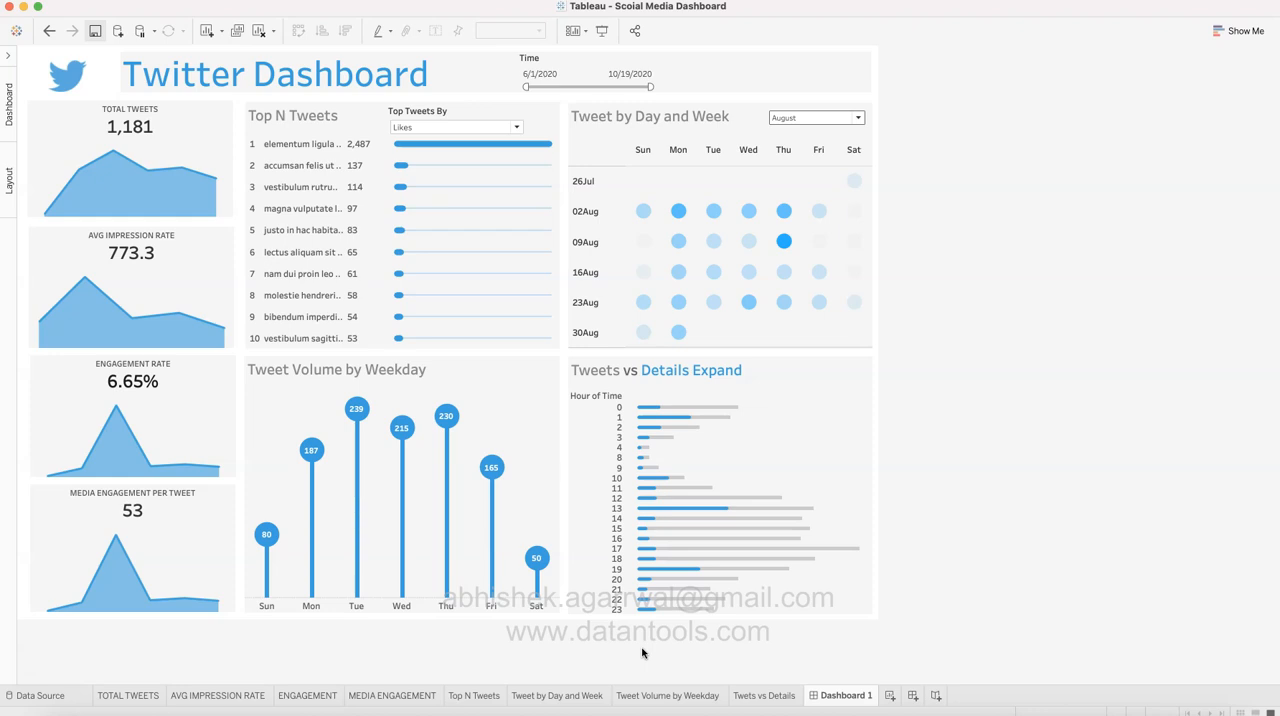
Step: Switch to the SocialMedia workbook in Excel and fit the hashtag clicks column's width to its contents
click(524, 641)
key(super+Tab)
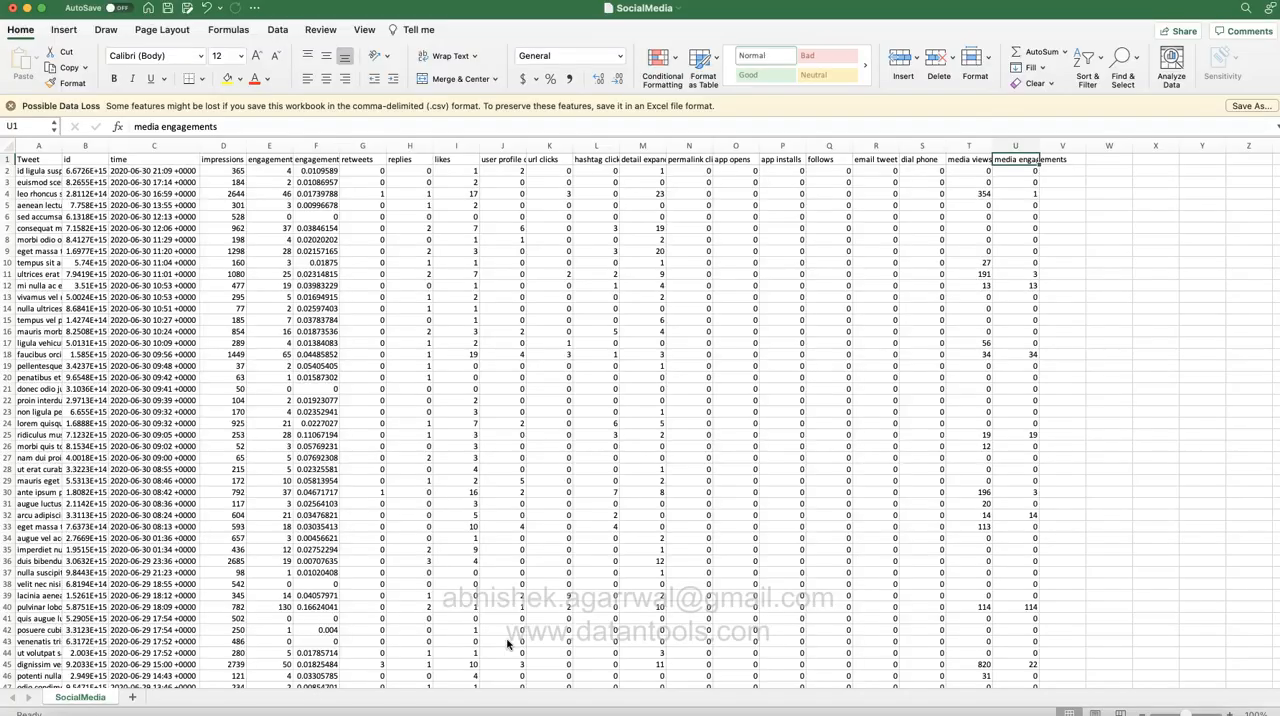
click(873, 321)
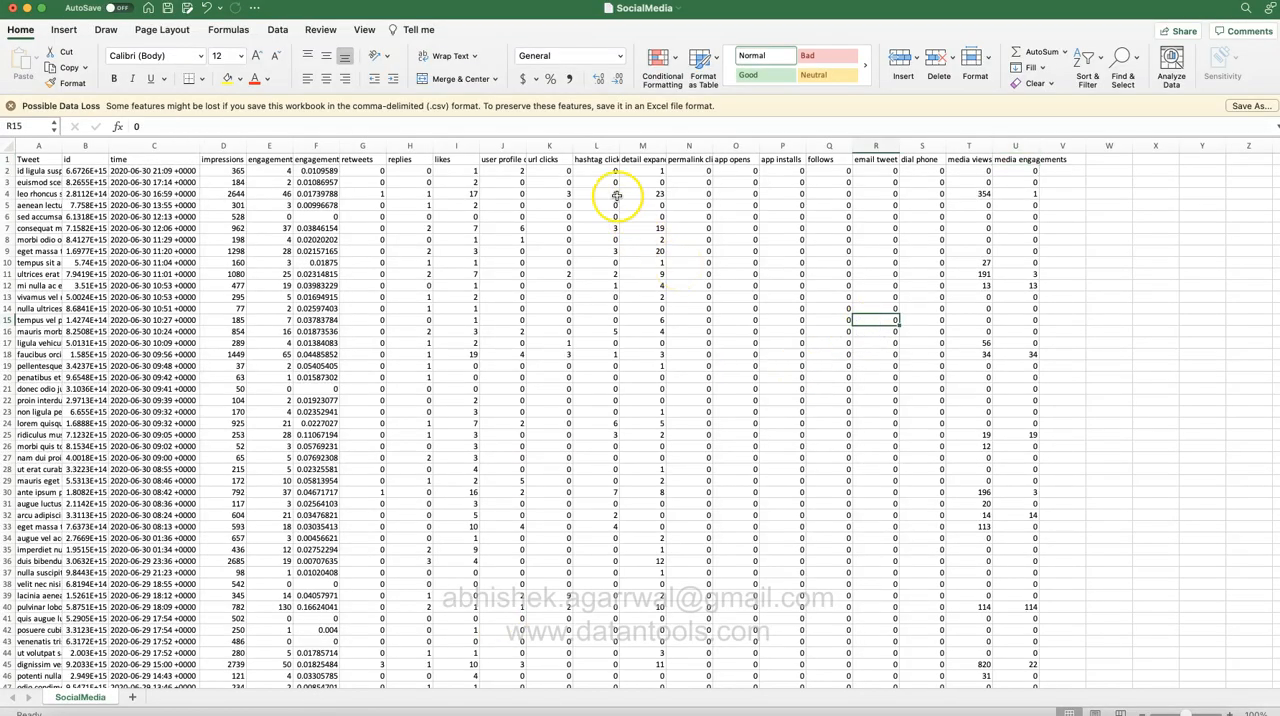
click(593, 160)
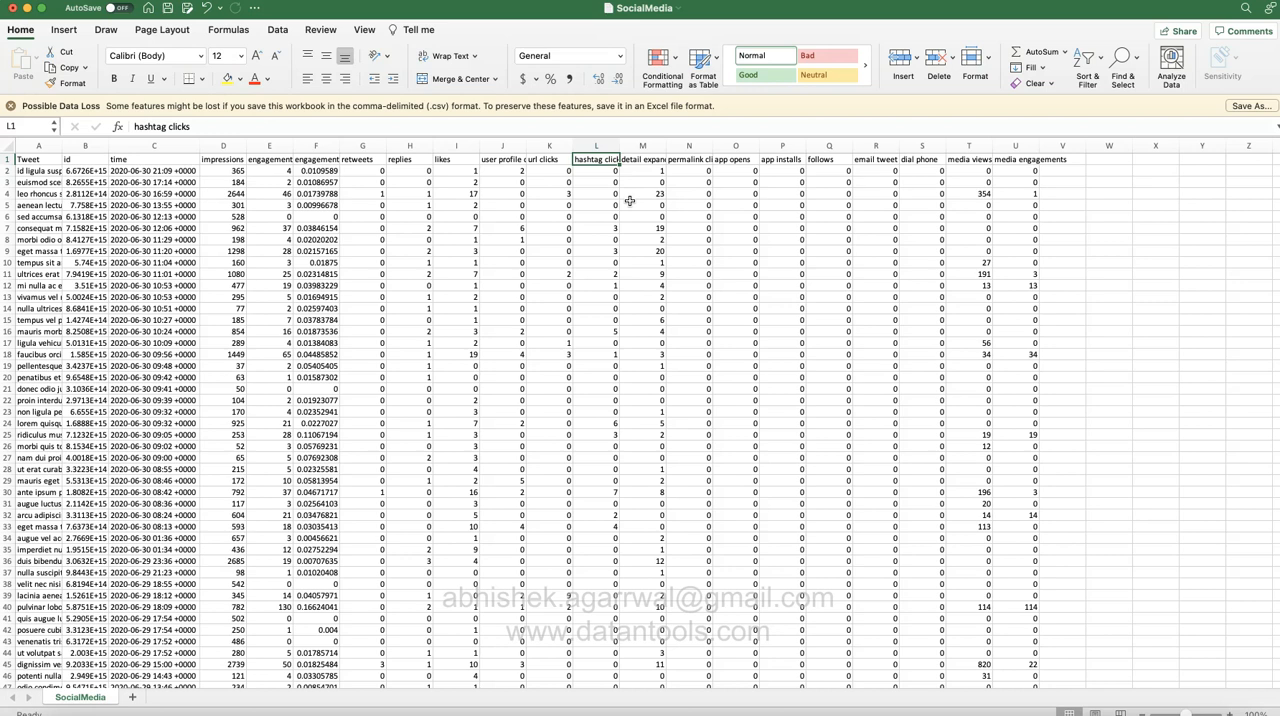
double_click(620, 148)
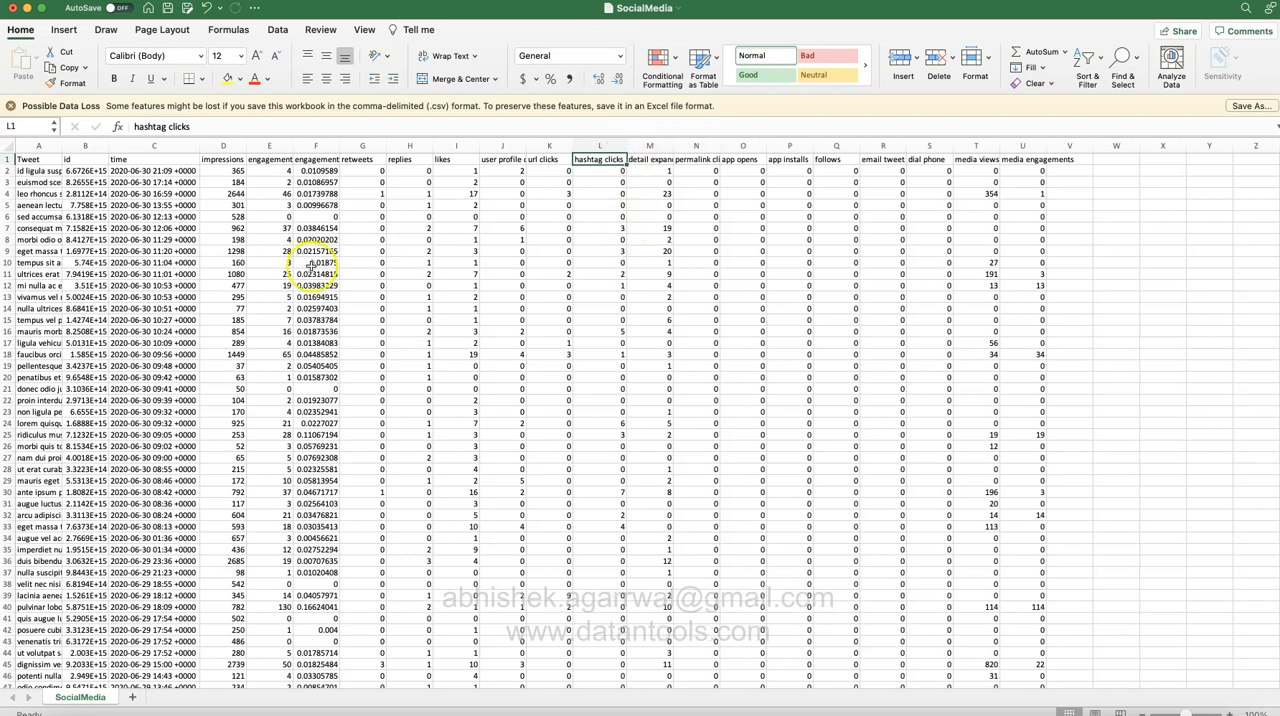
Step: Check values in the hashtag clicks, url clicks and permalink clicks columns and read the permalink clicks header
click(607, 216)
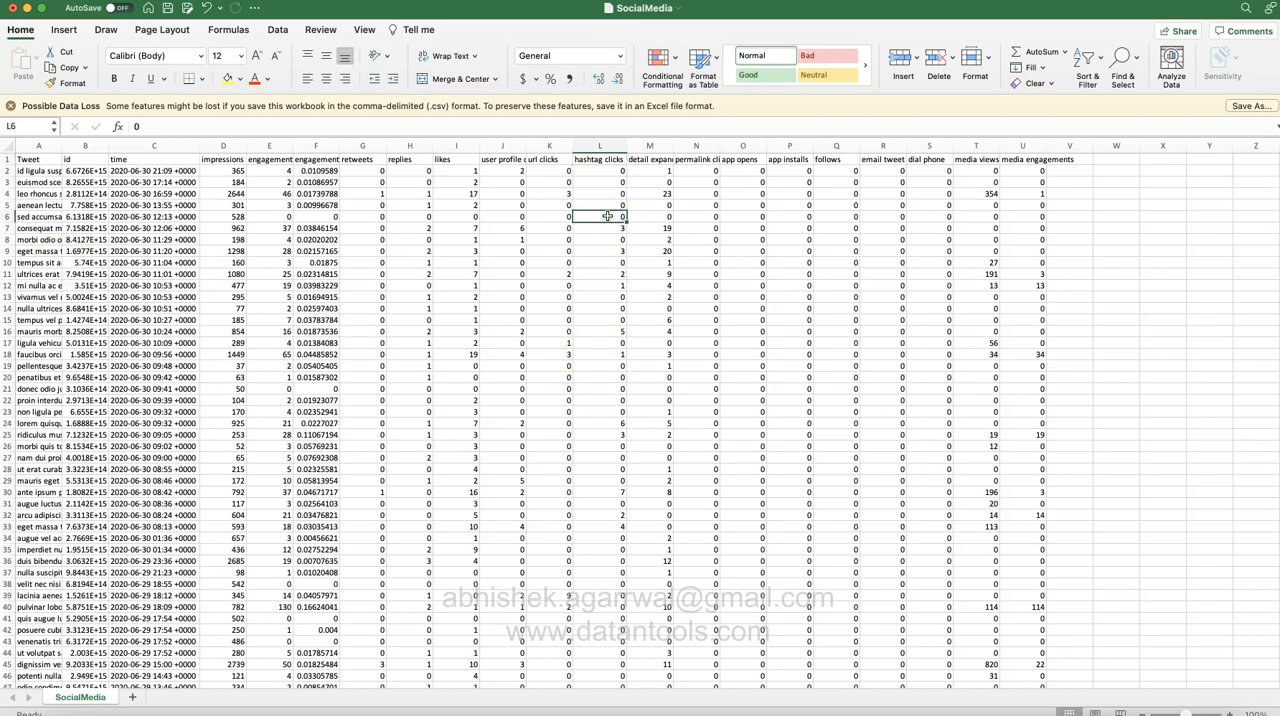
click(549, 196)
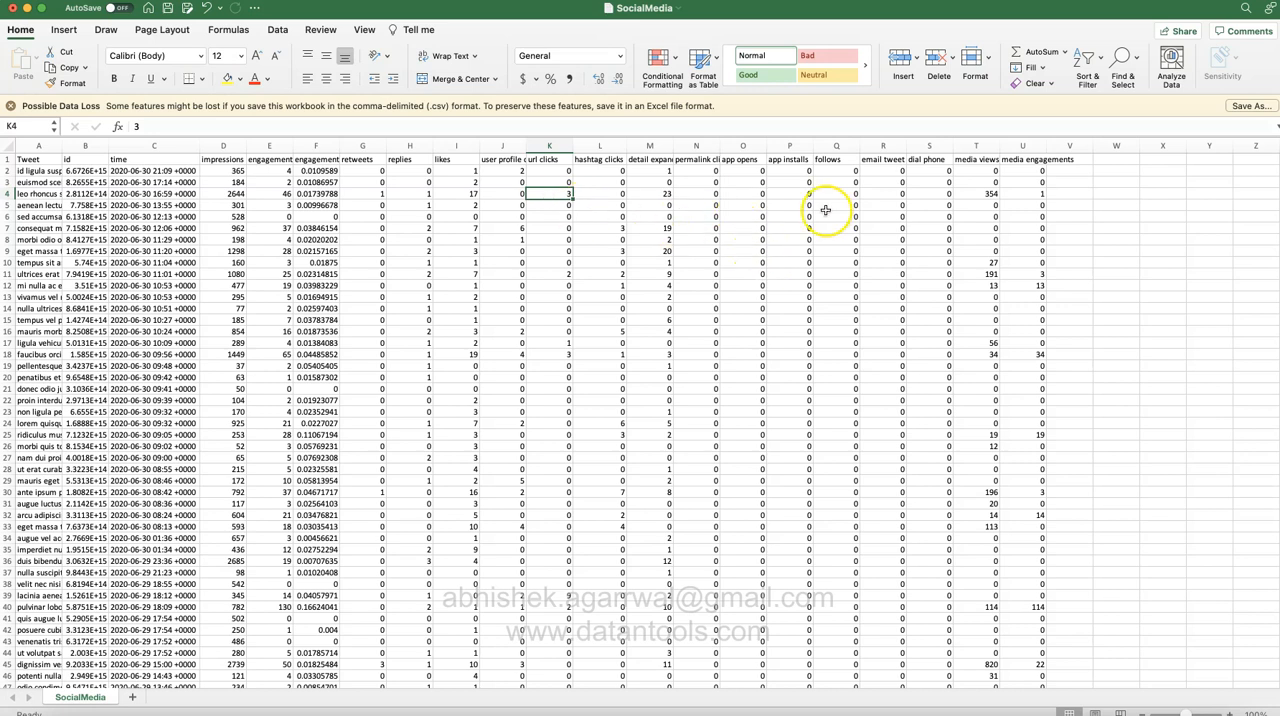
click(696, 214)
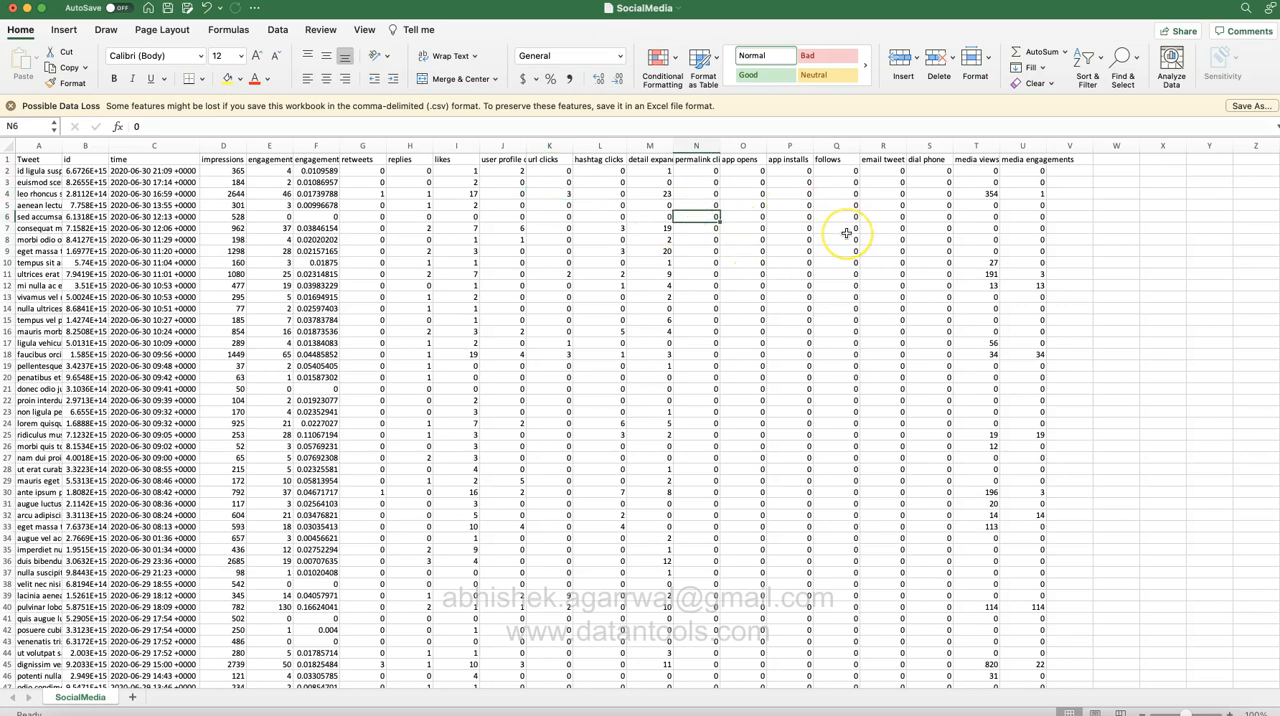
click(703, 162)
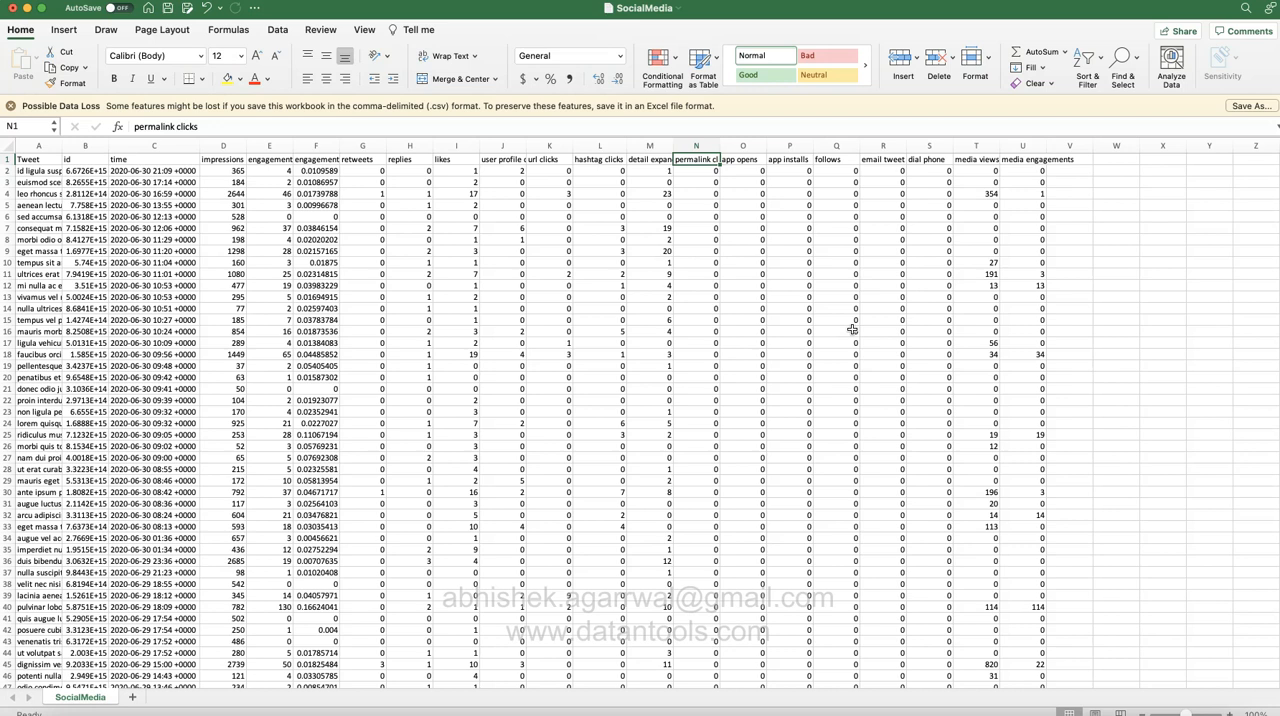
Step: Switch back to the Twitter Dashboard in Tableau and rank the Top N Tweets view by URL Clicks
key(super+Tab)
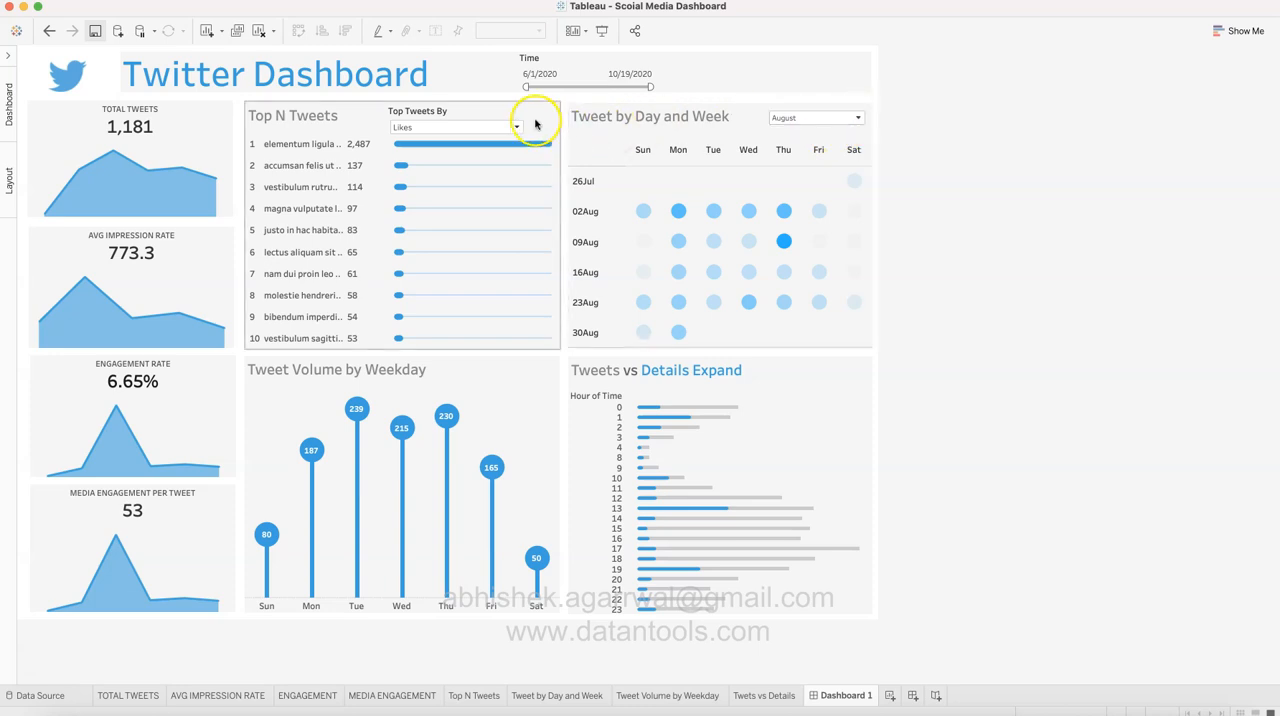
click(478, 130)
click(480, 176)
click(1120, 338)
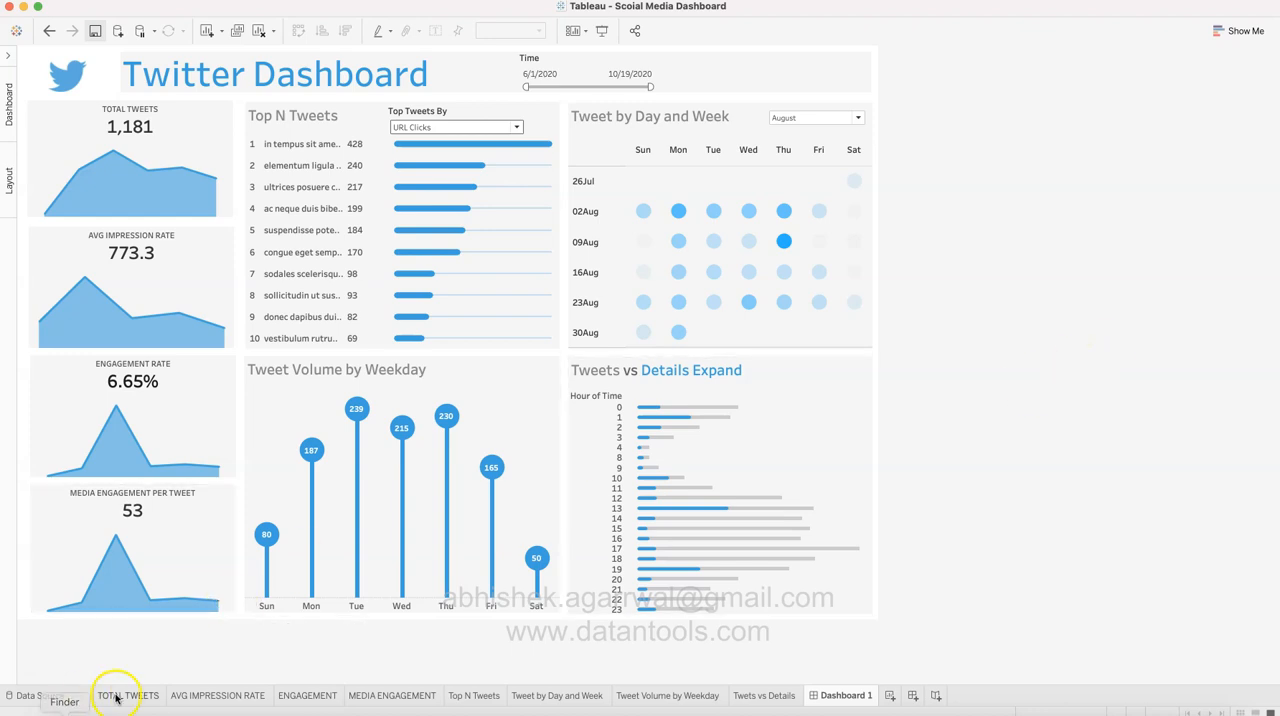
Step: Open the TOTAL TWEETS worksheet with its data fields shown, and inspect the July mark in the area chart
click(193, 132)
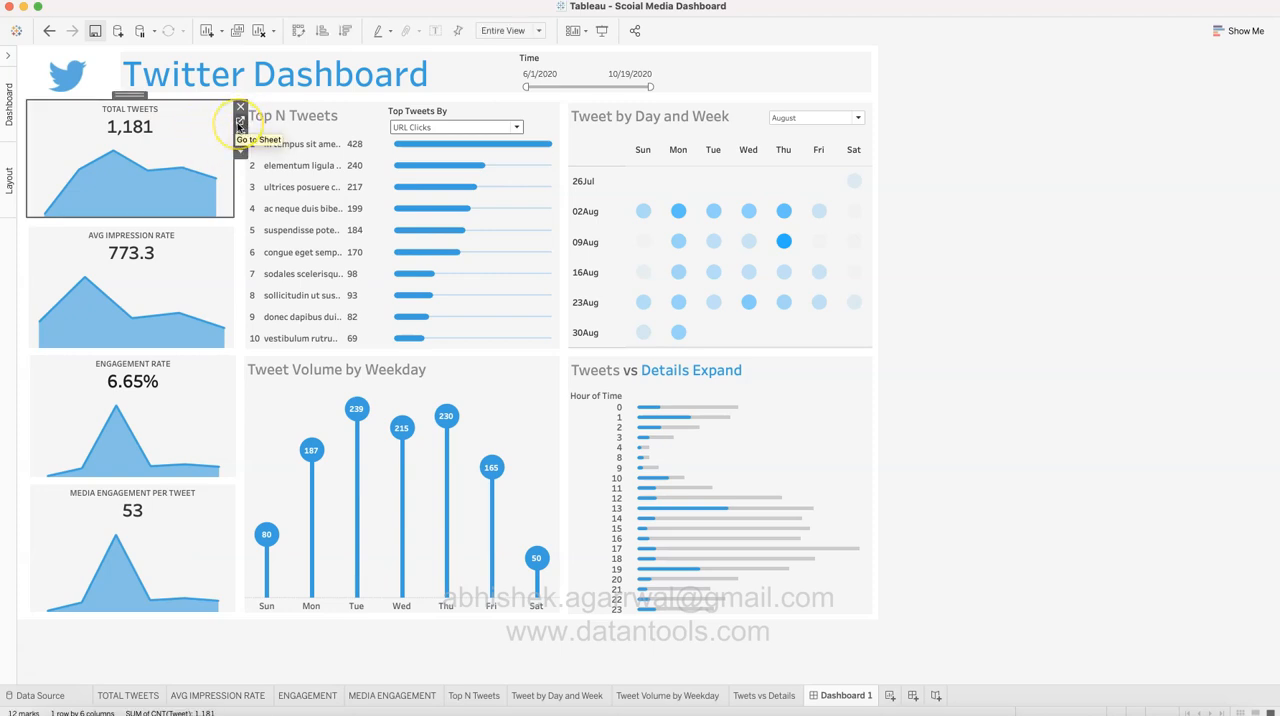
click(130, 695)
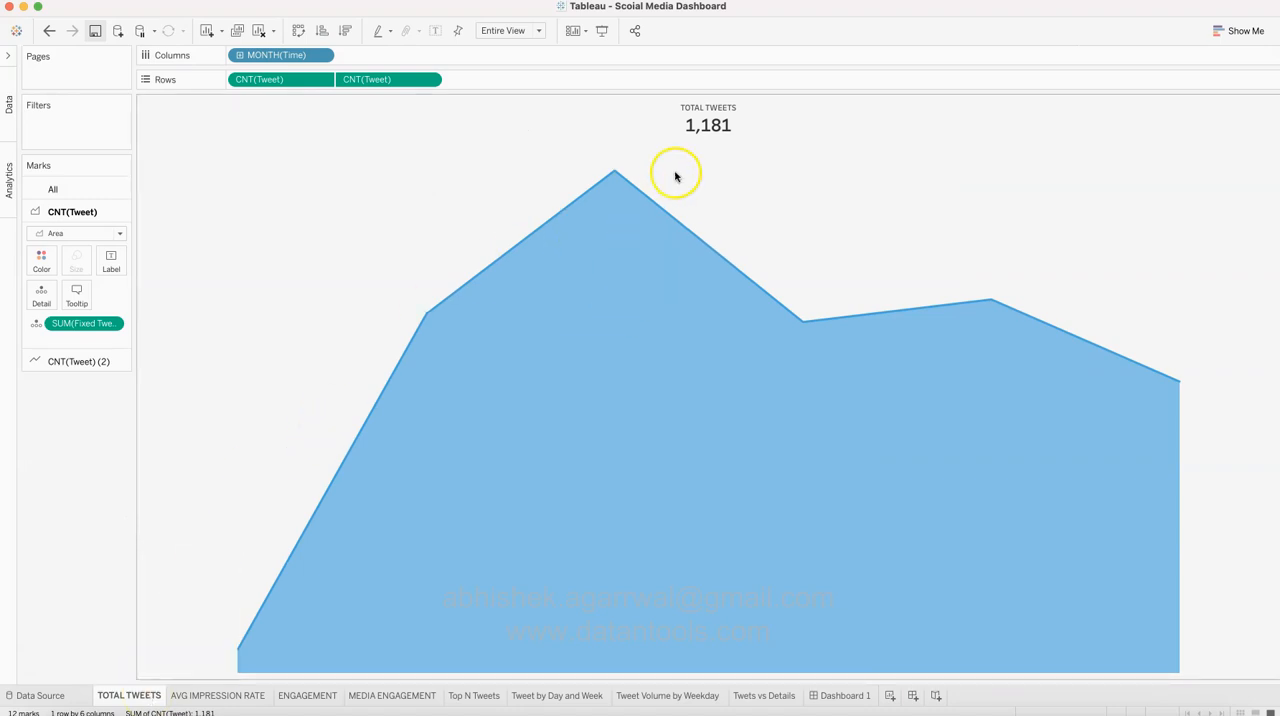
click(7, 66)
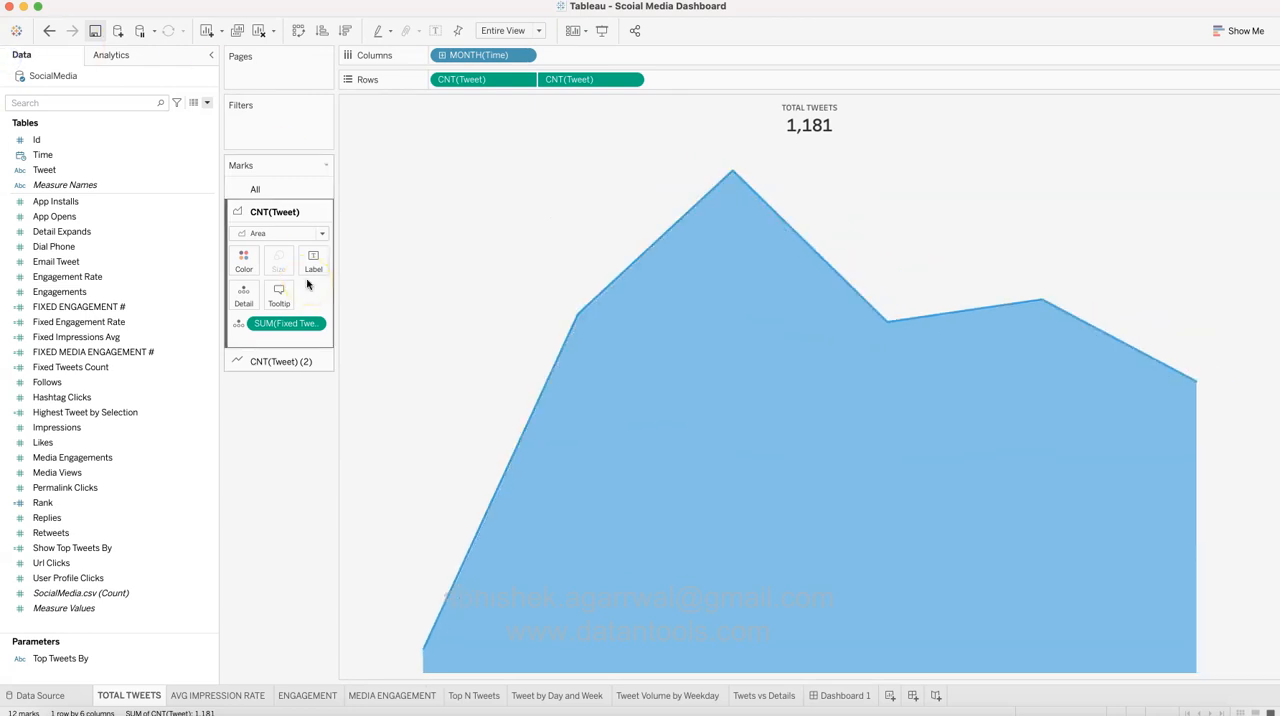
click(515, 131)
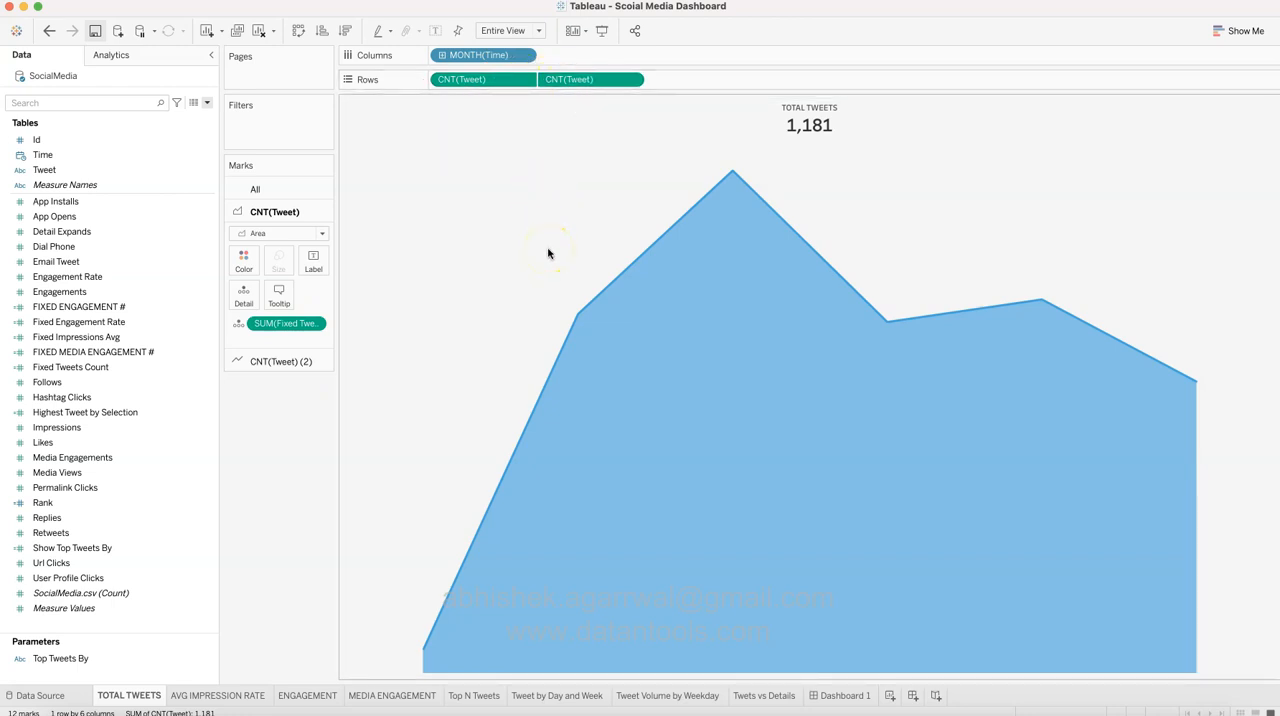
mouse_move(651, 514)
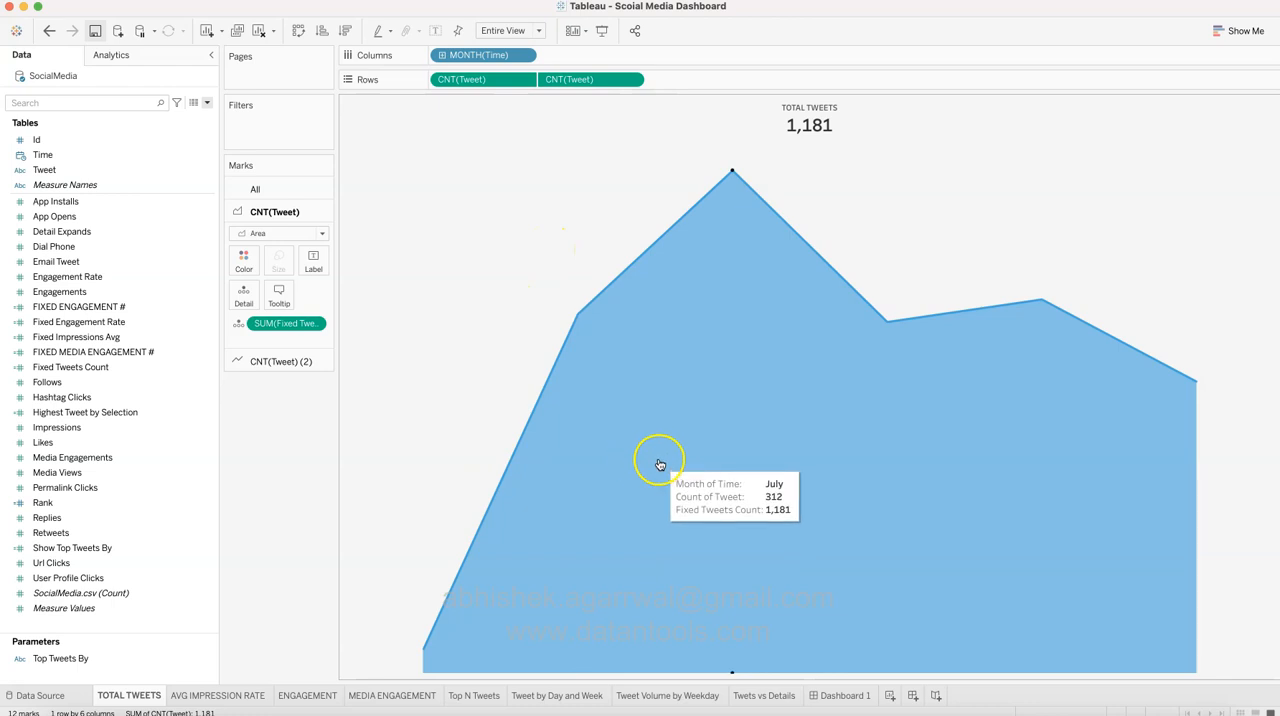
Step: Examine the line layer of the TOTAL TWEETS chart and compare the worksheet with its tile on Dashboard 1
click(284, 363)
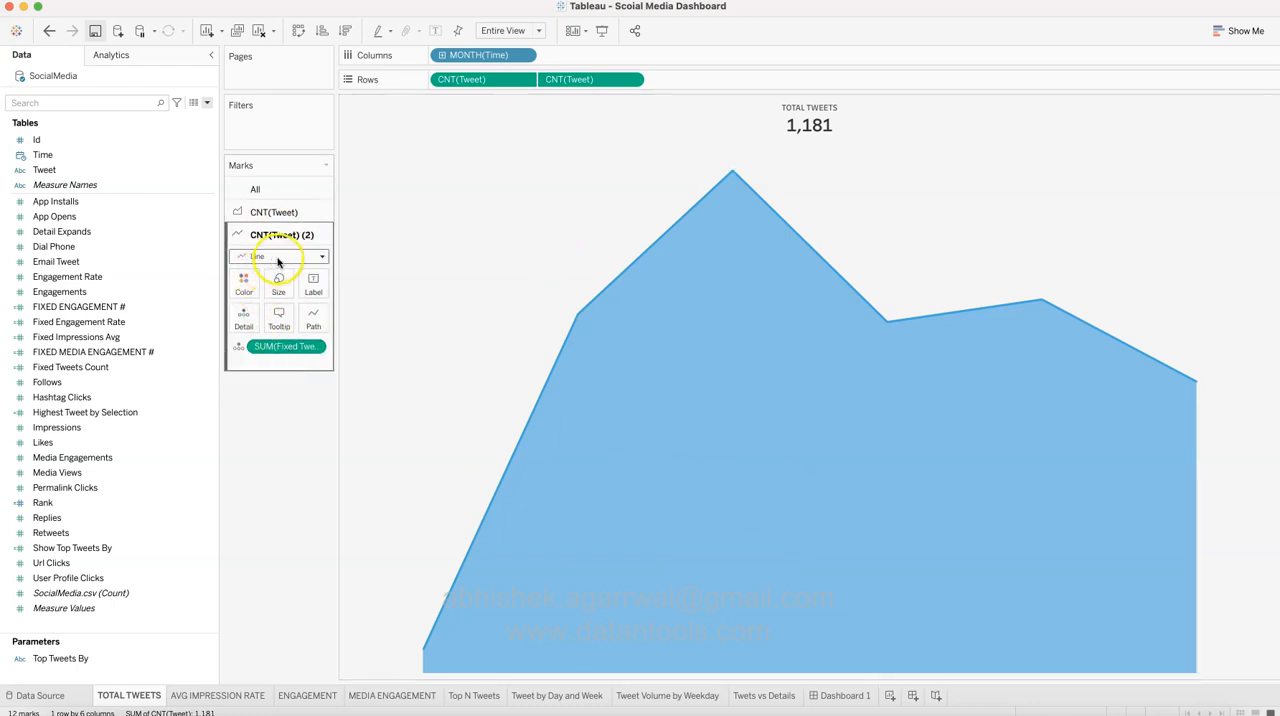
mouse_move(691, 218)
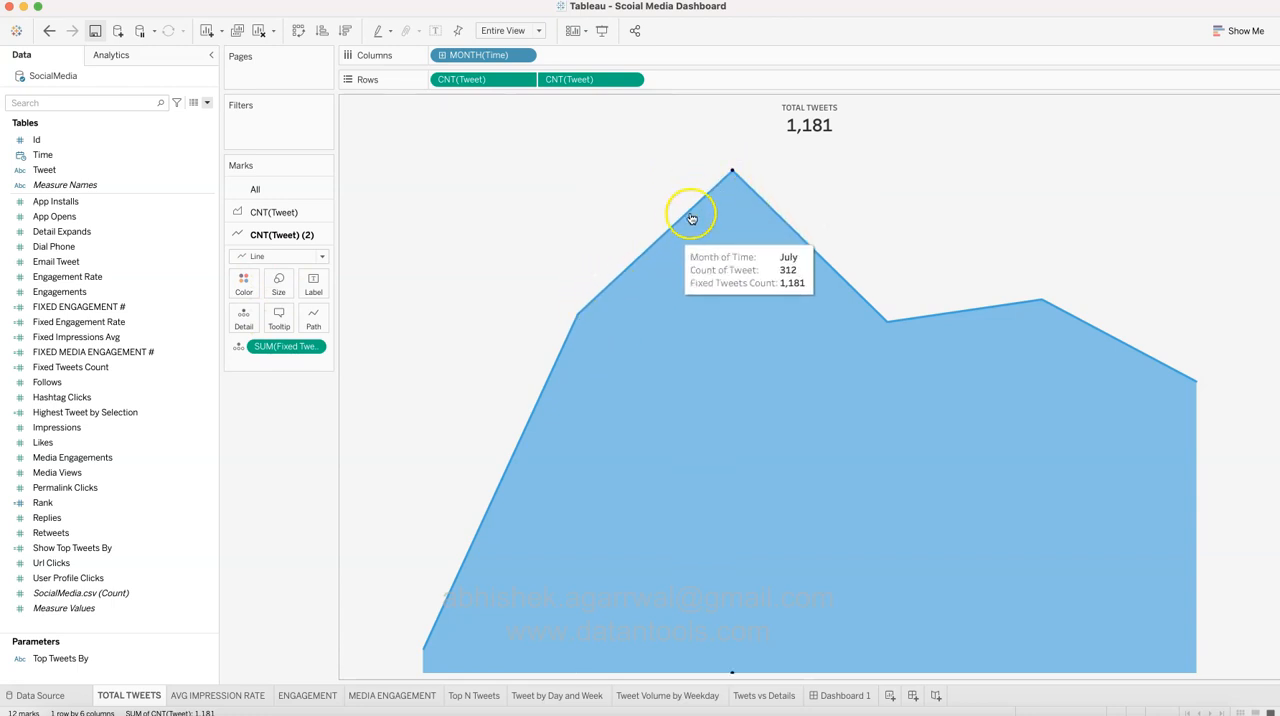
click(826, 696)
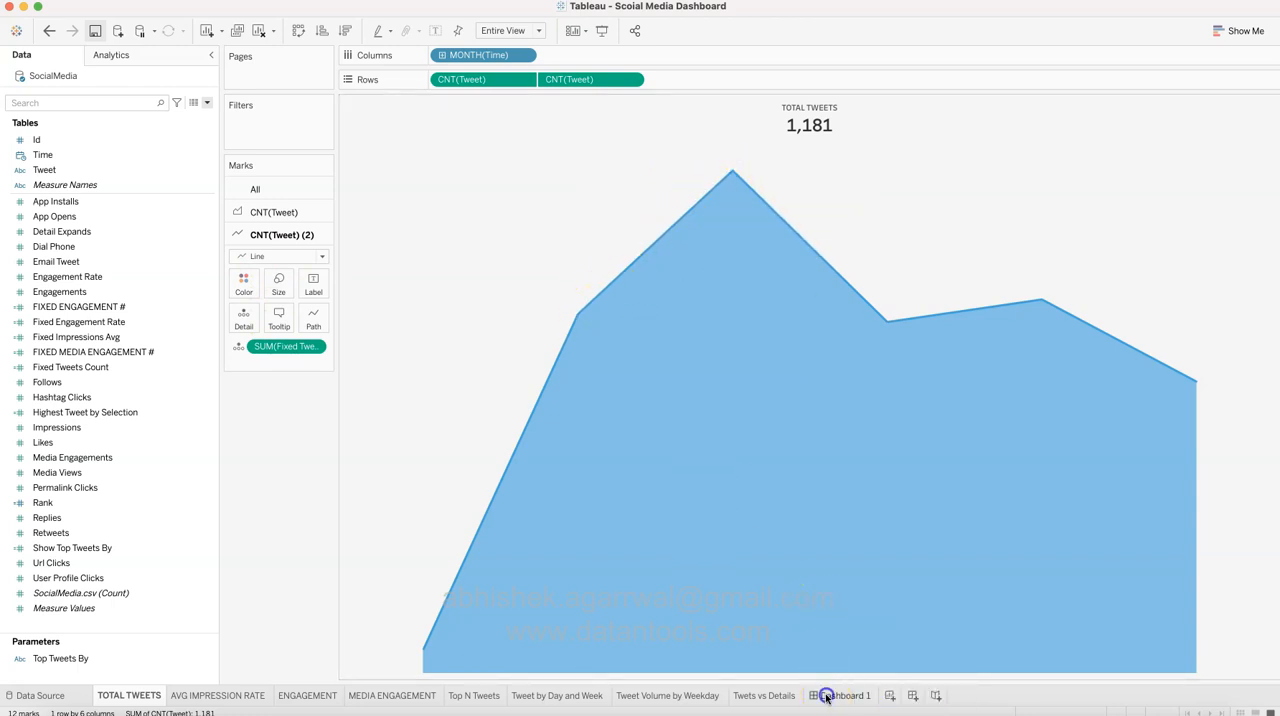
click(440, 267)
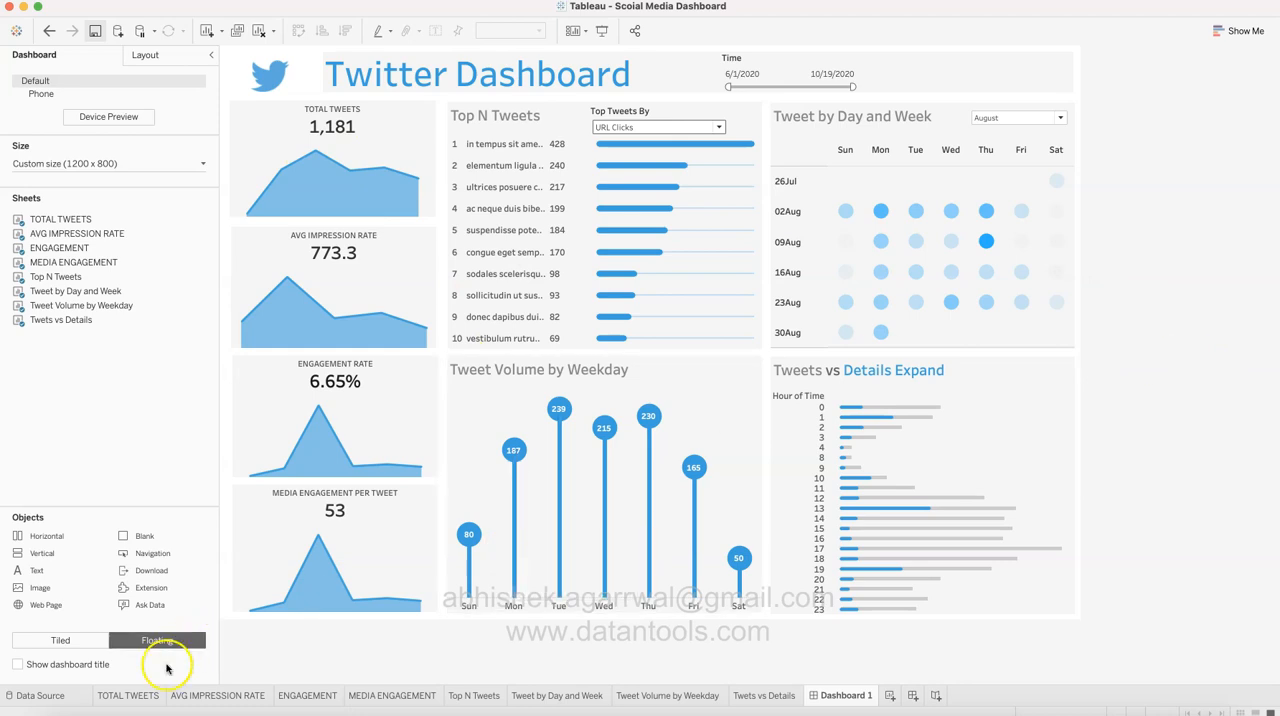
click(150, 694)
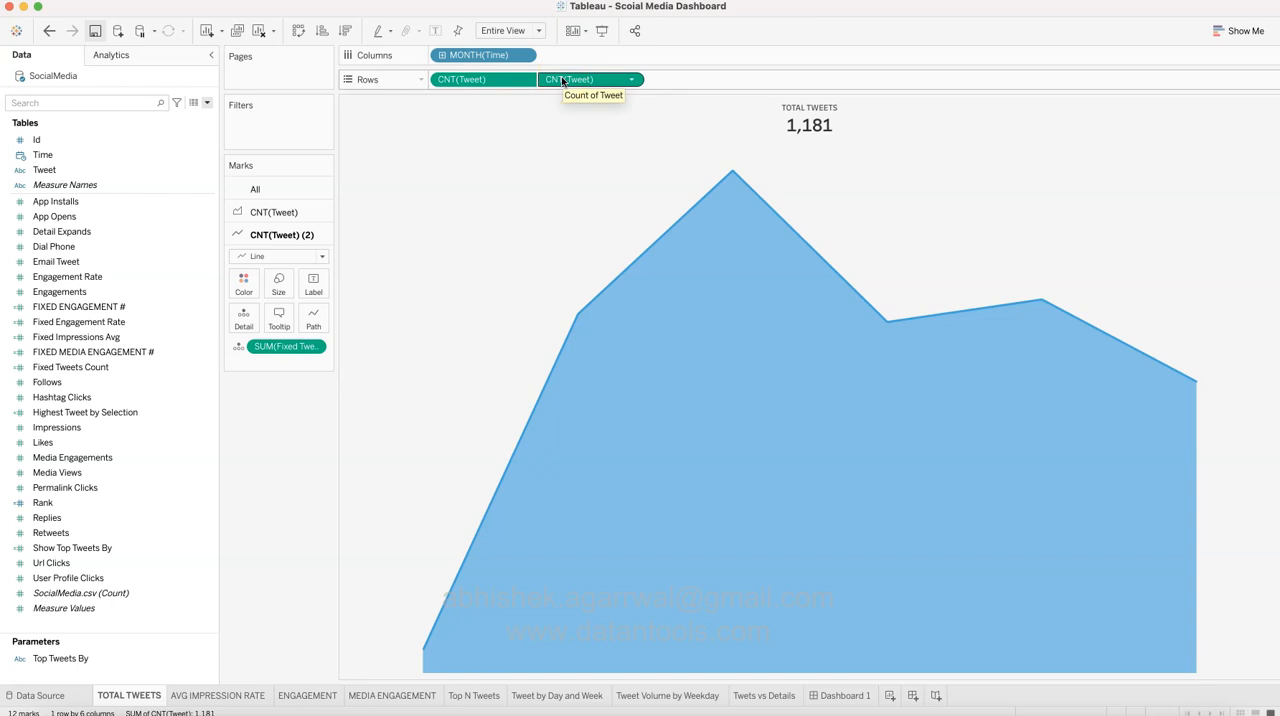
mouse_move(656, 336)
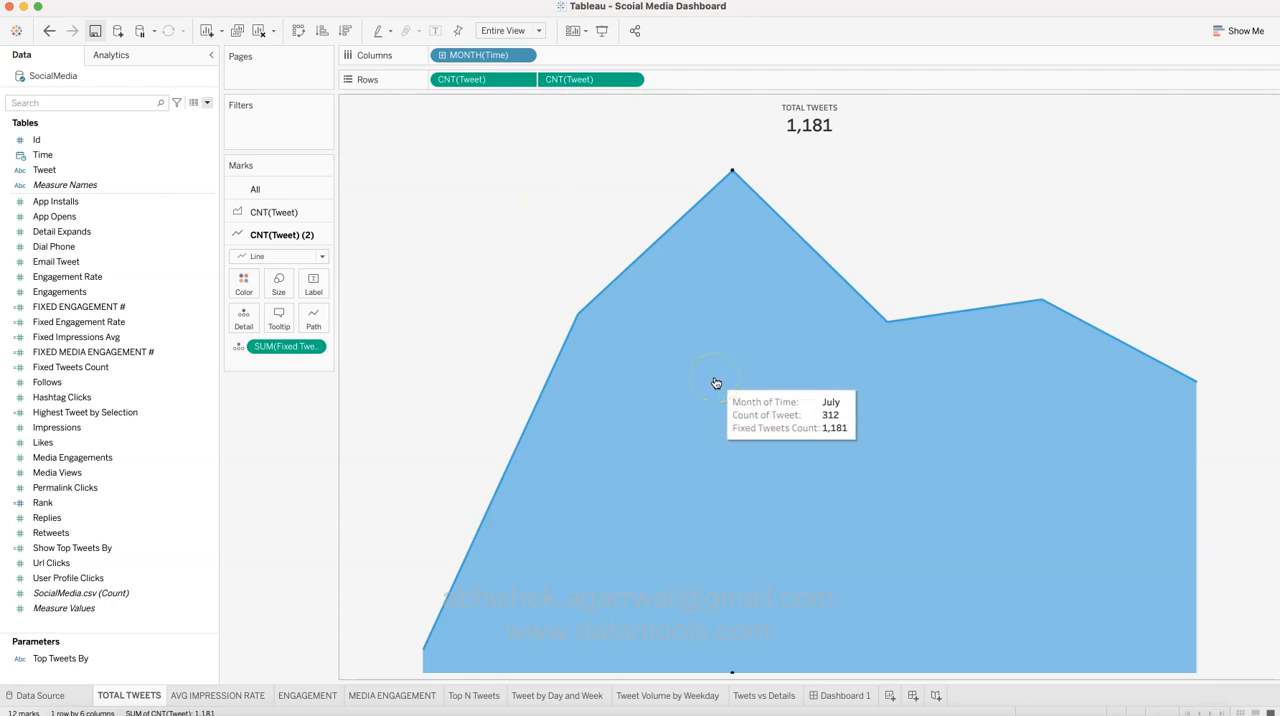
Step: Inspect the RGB and hex values of the custom blue used for the CNT(Tweet) (2) line layer
click(241, 287)
click(252, 397)
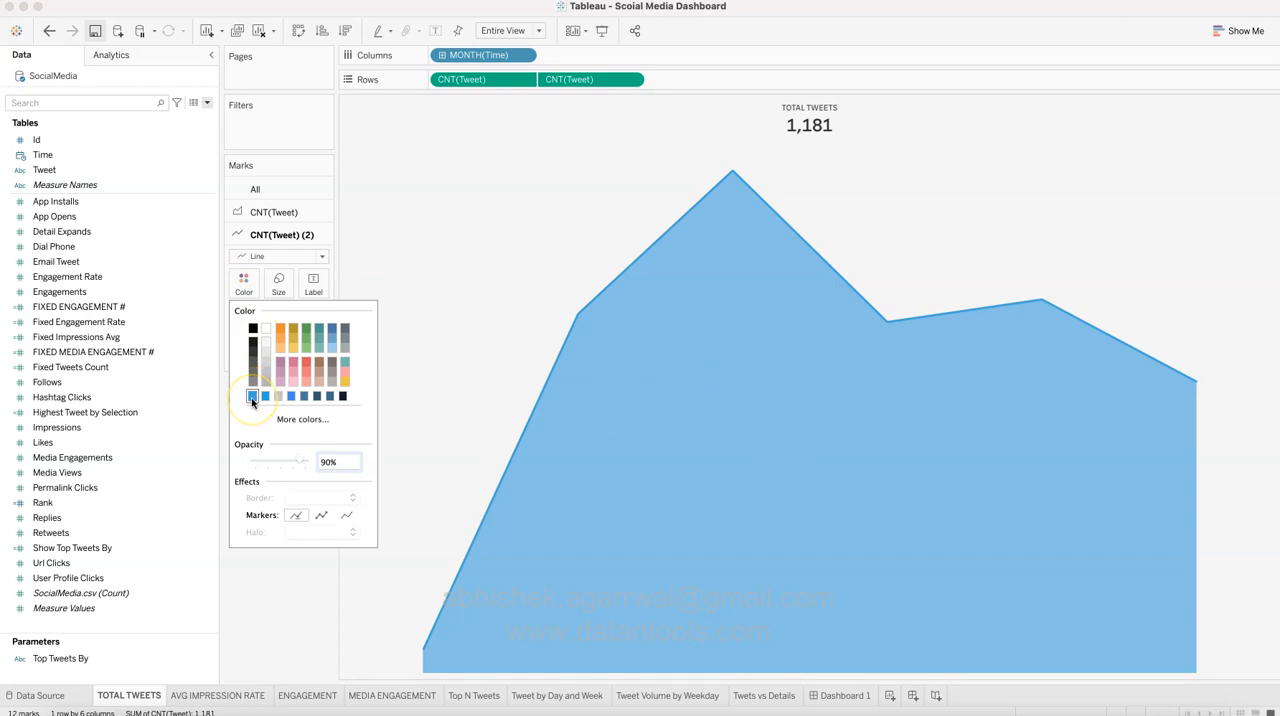
click(292, 420)
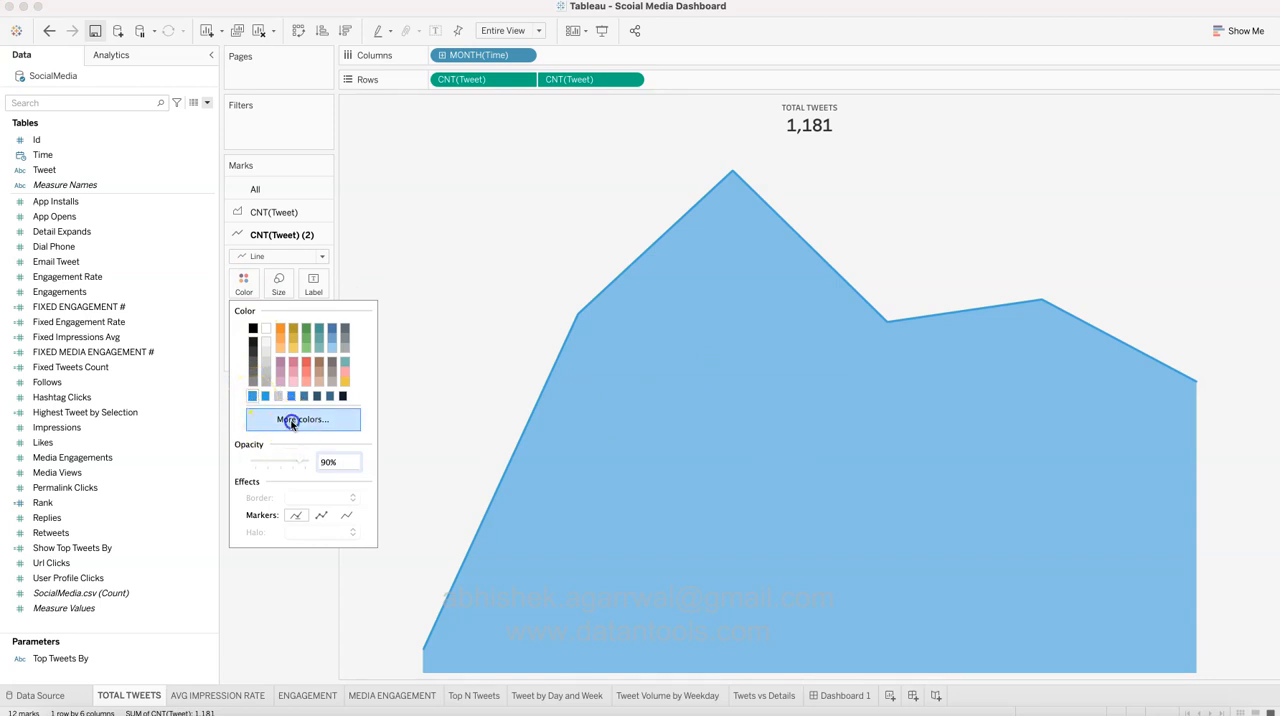
click(294, 208)
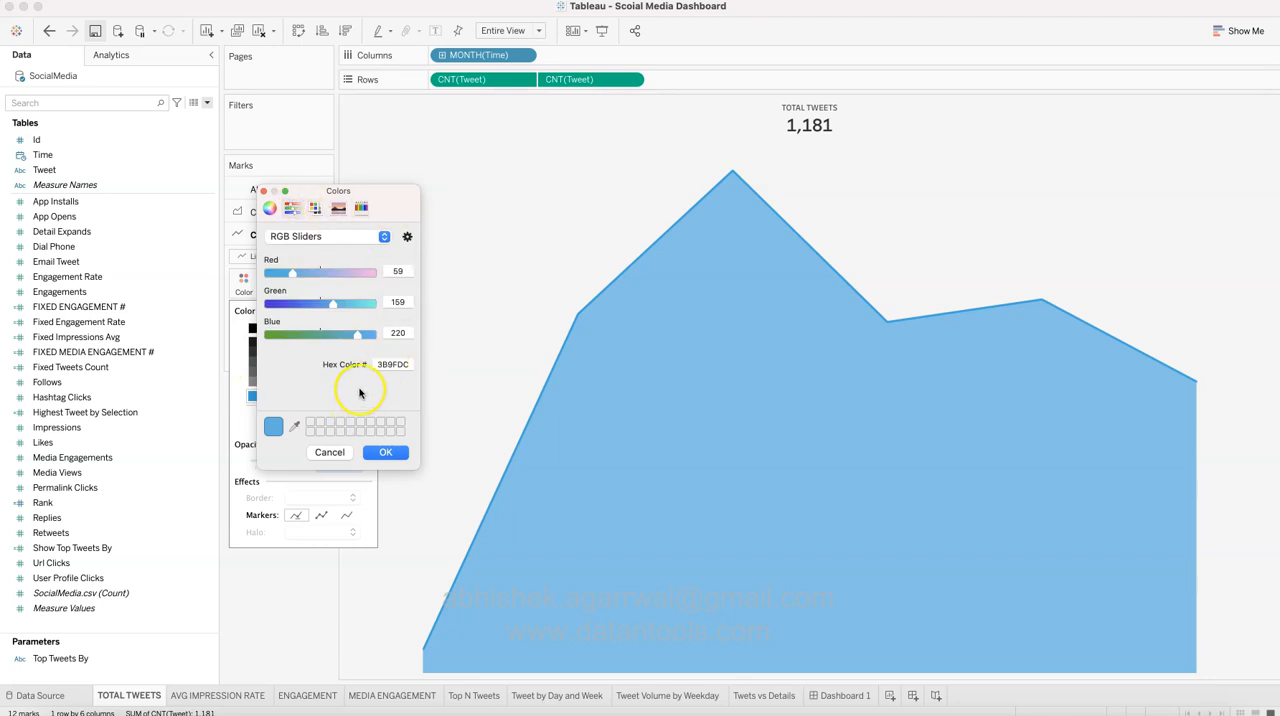
click(410, 364)
click(337, 452)
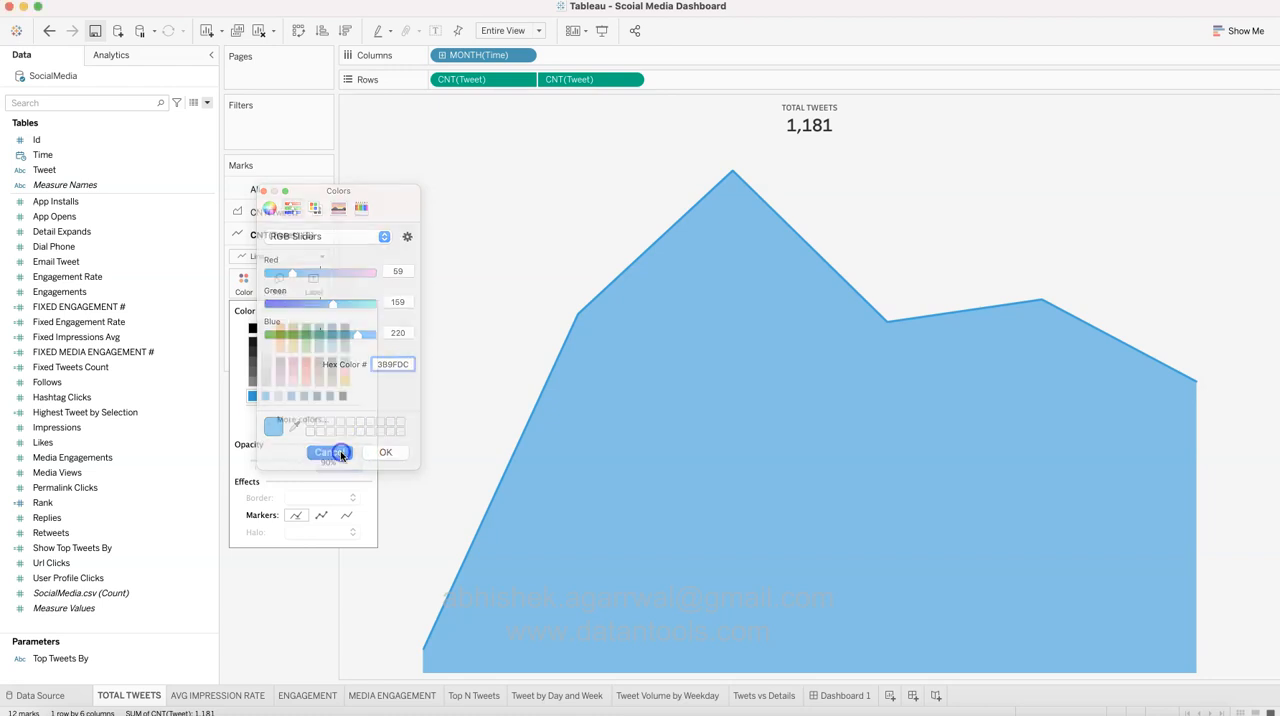
click(310, 614)
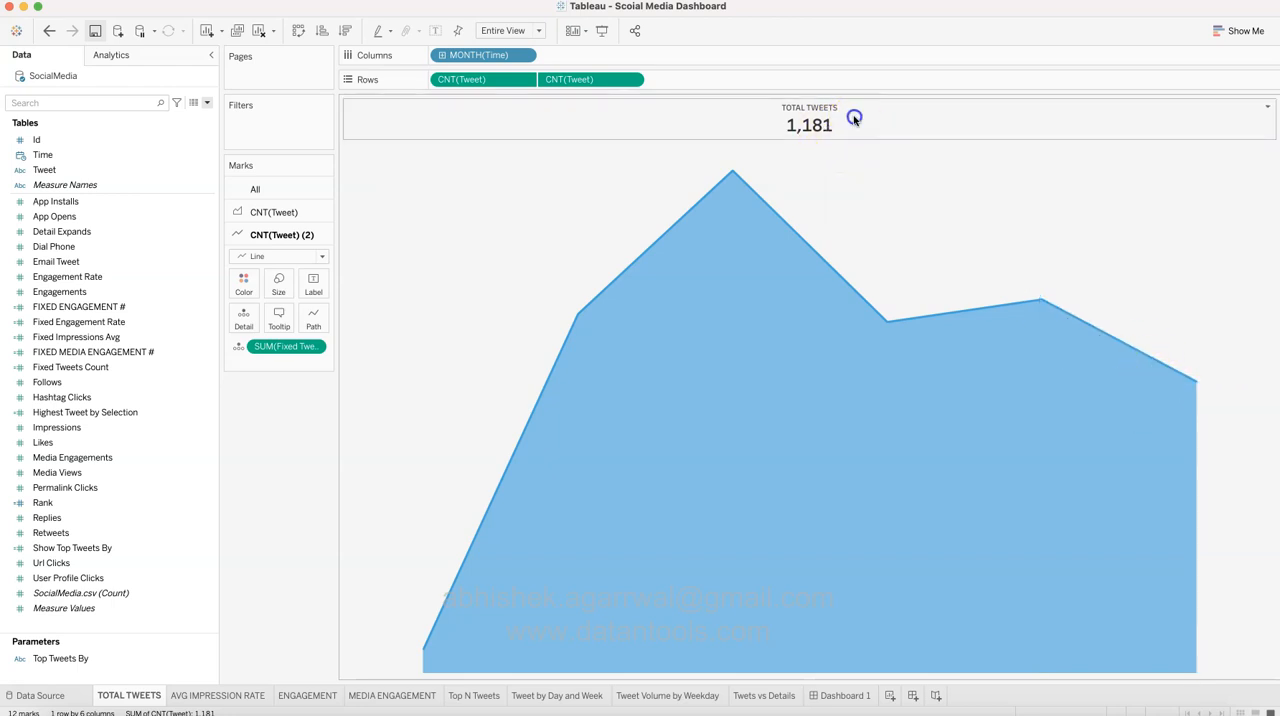
Step: Inspect the font size and text colour of the sheet name and Fixed Tweets Count fields in the TOTAL TWEETS title
double_click(853, 120)
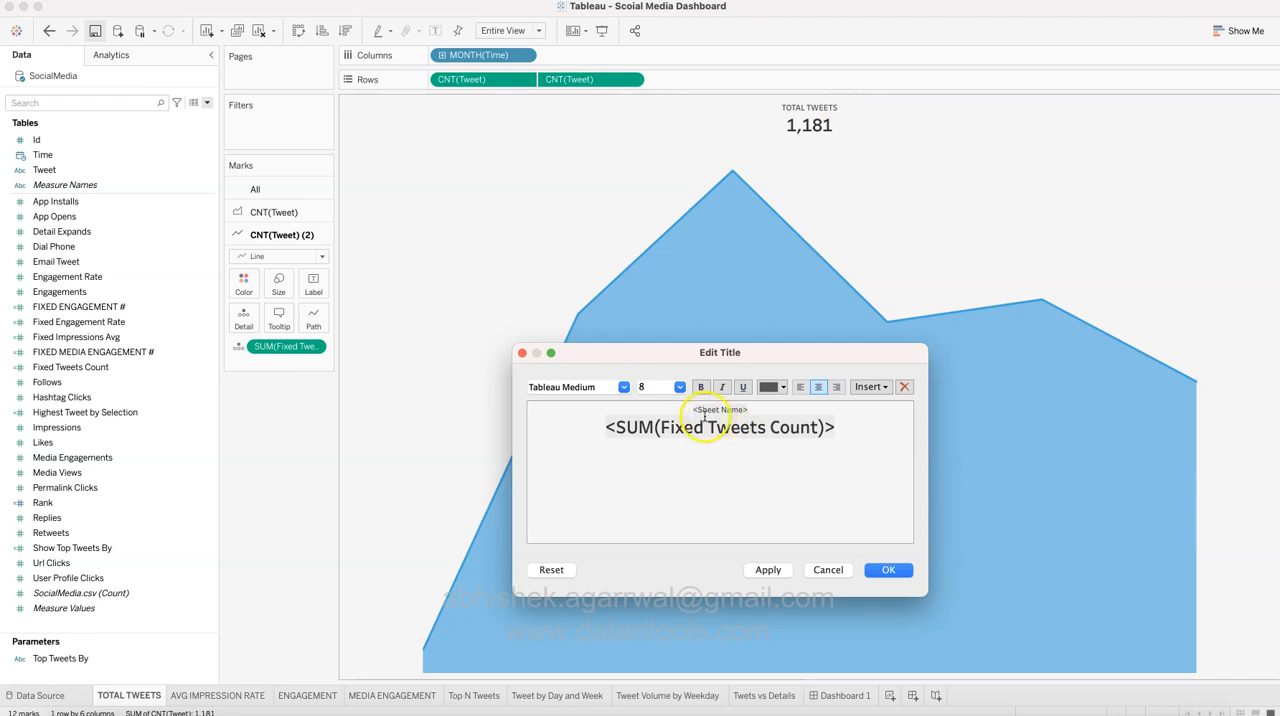
drag(692, 409, 747, 410)
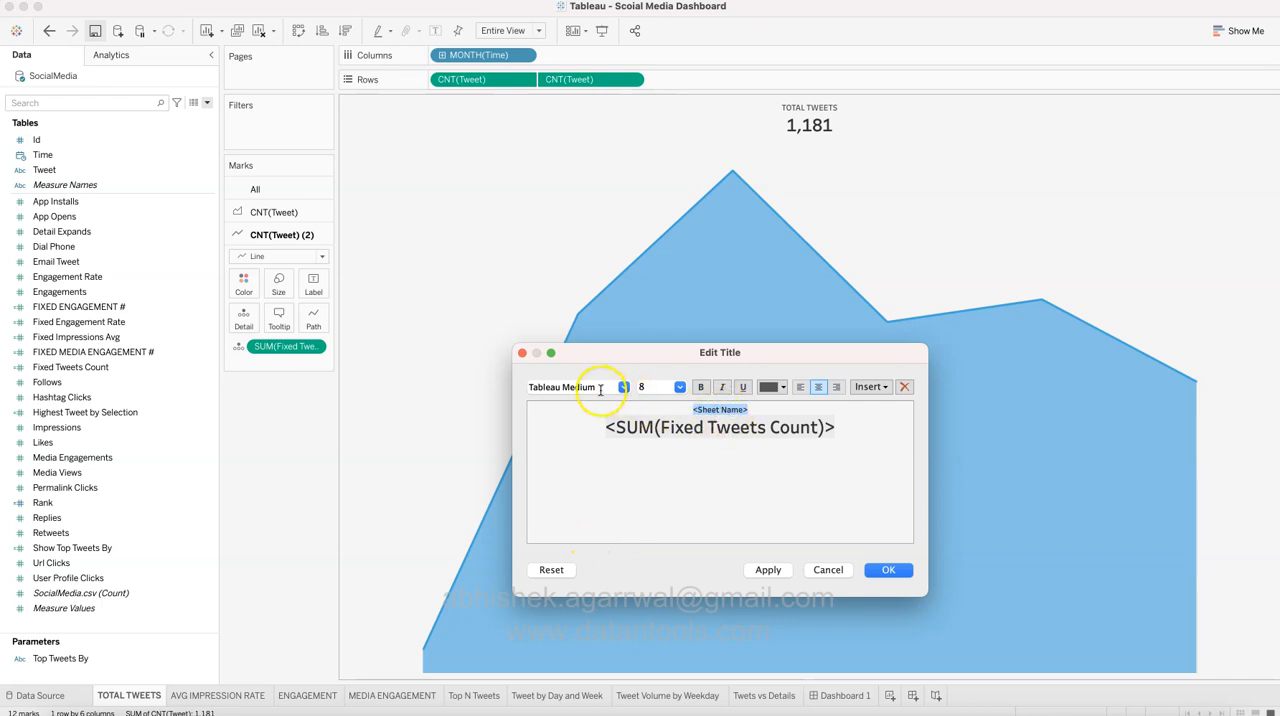
click(776, 387)
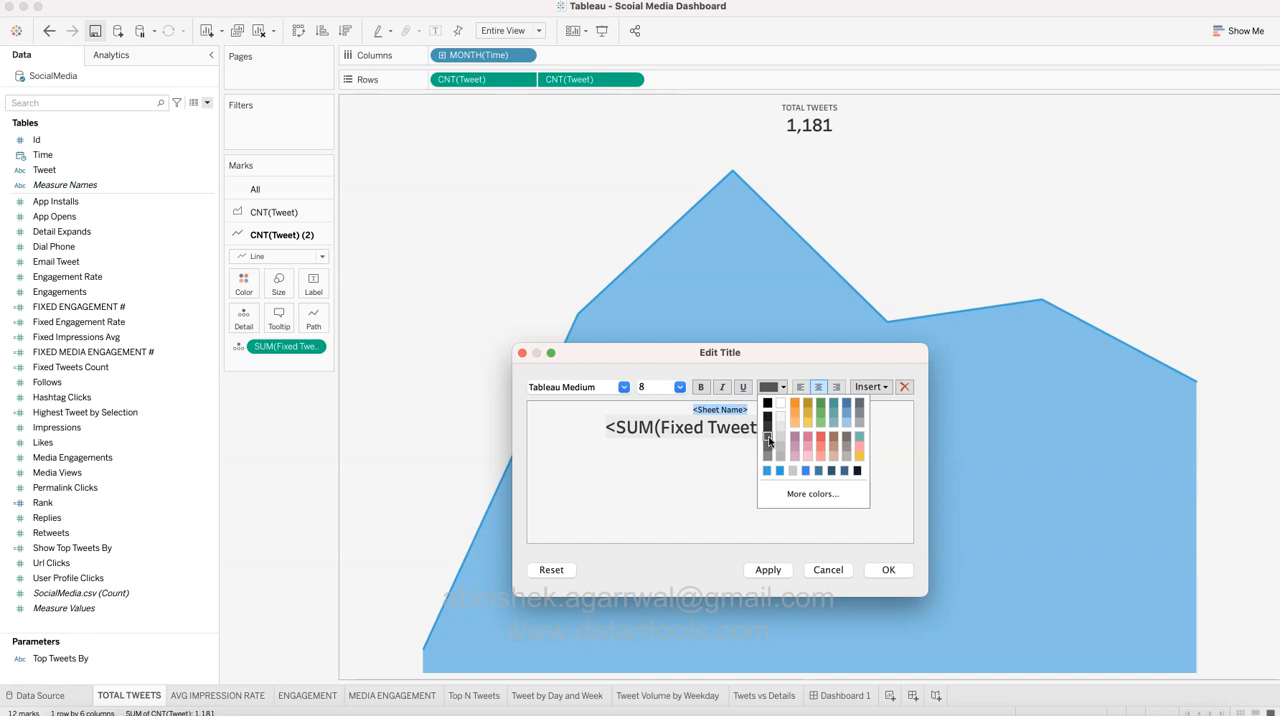
click(718, 448)
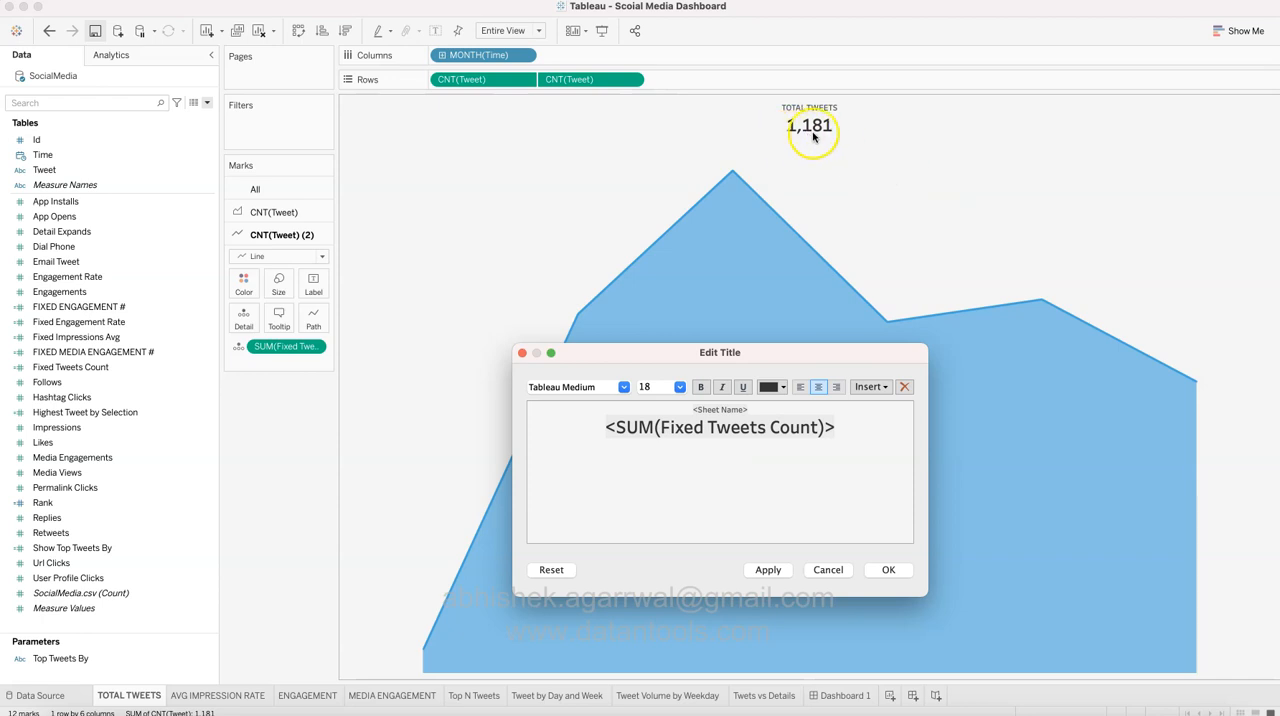
drag(606, 428, 841, 428)
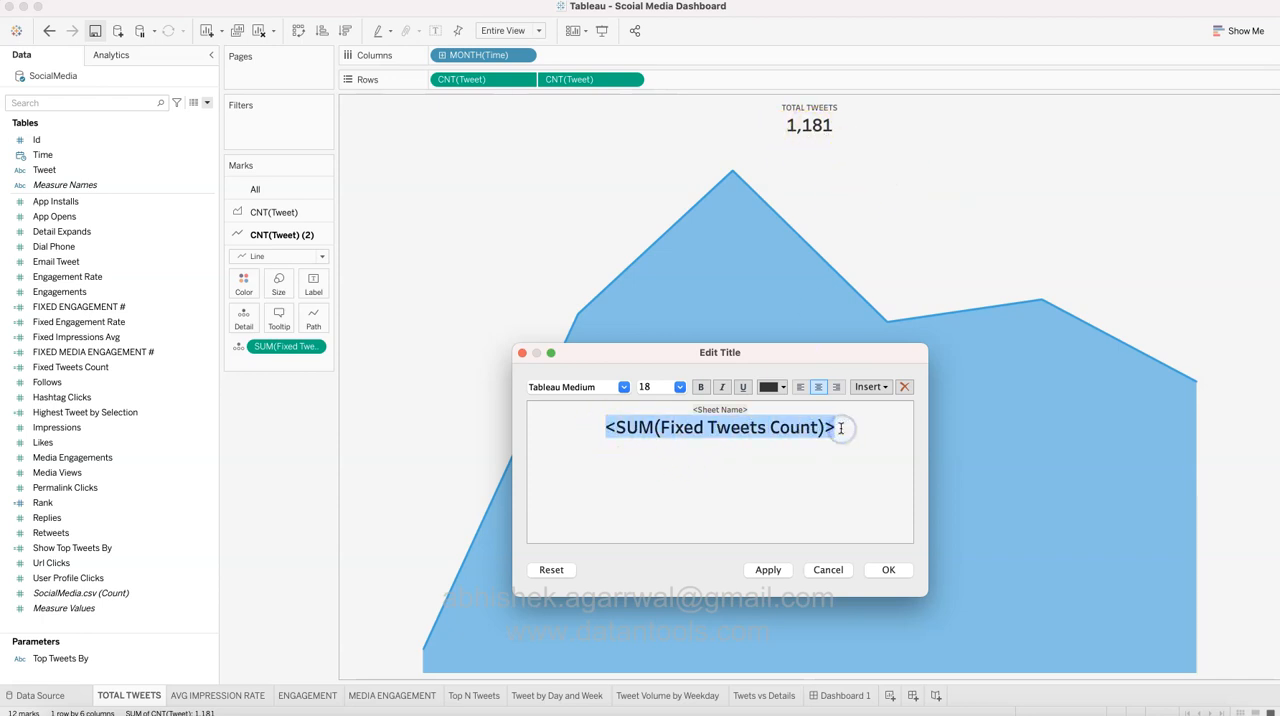
click(652, 388)
click(785, 387)
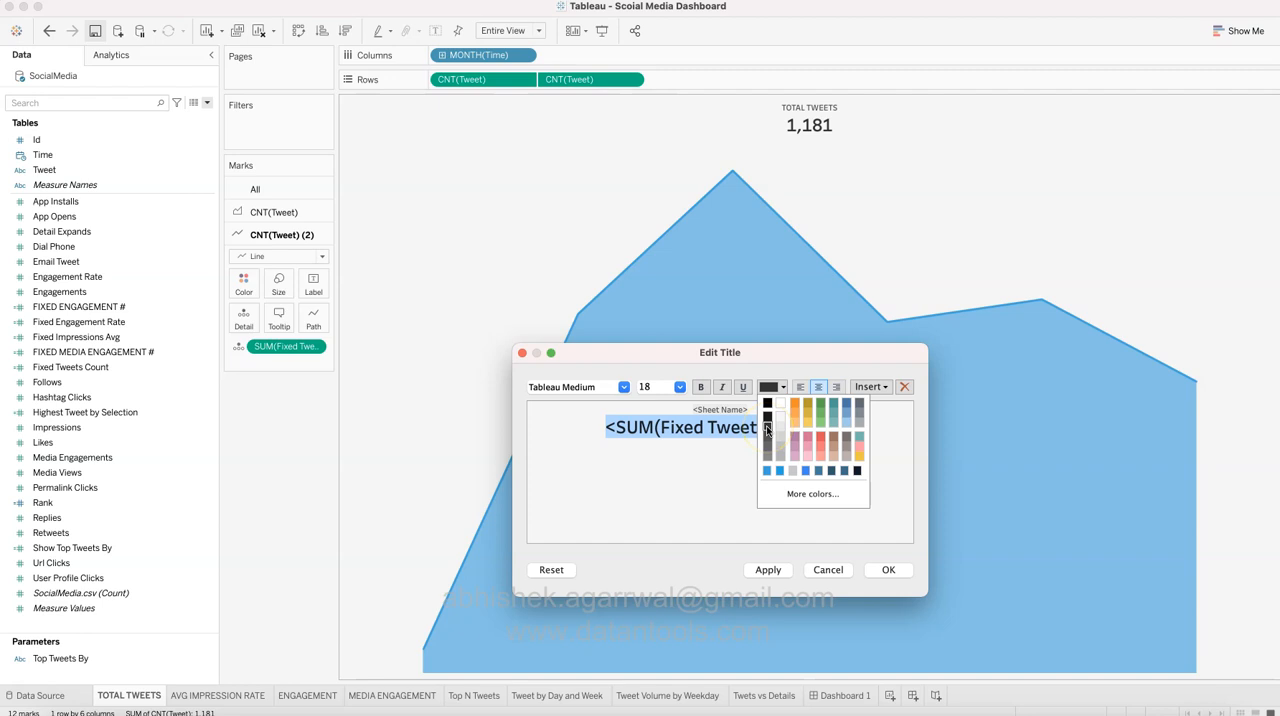
click(896, 571)
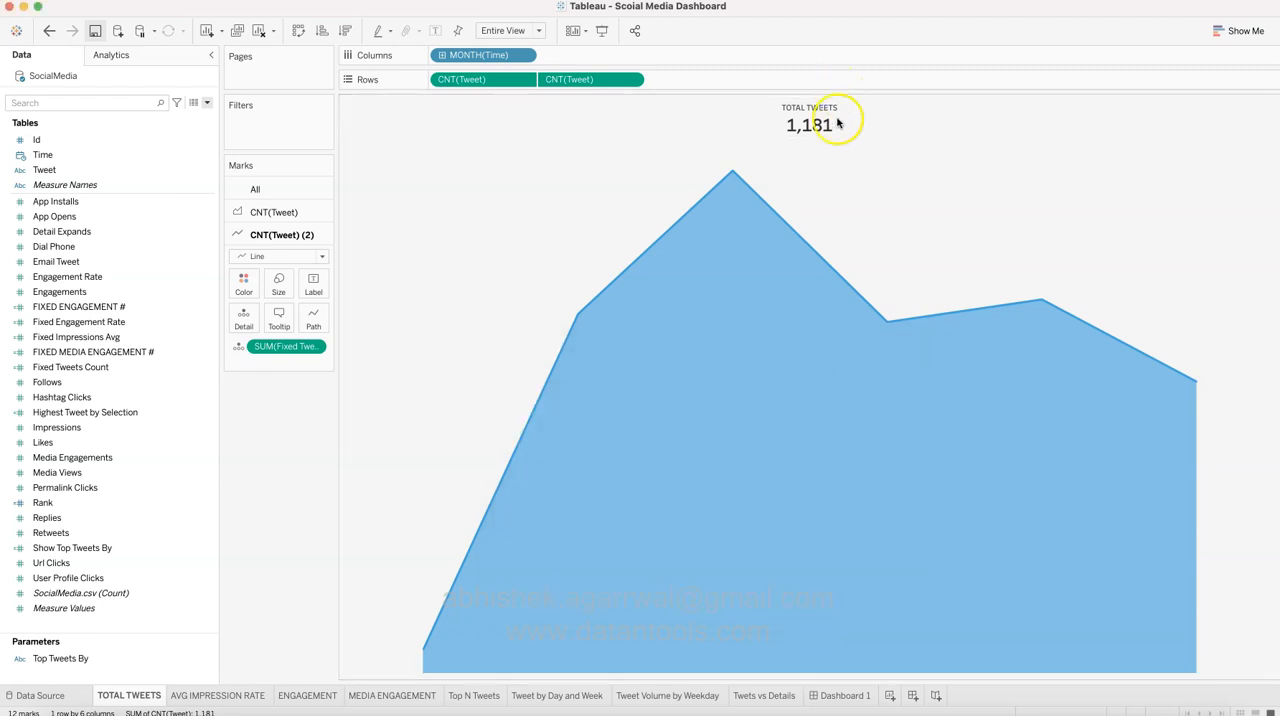
Step: Create a new worksheet and place it directly after TOTAL TWEETS, before AVG IMPRESSION RATE
click(220, 696)
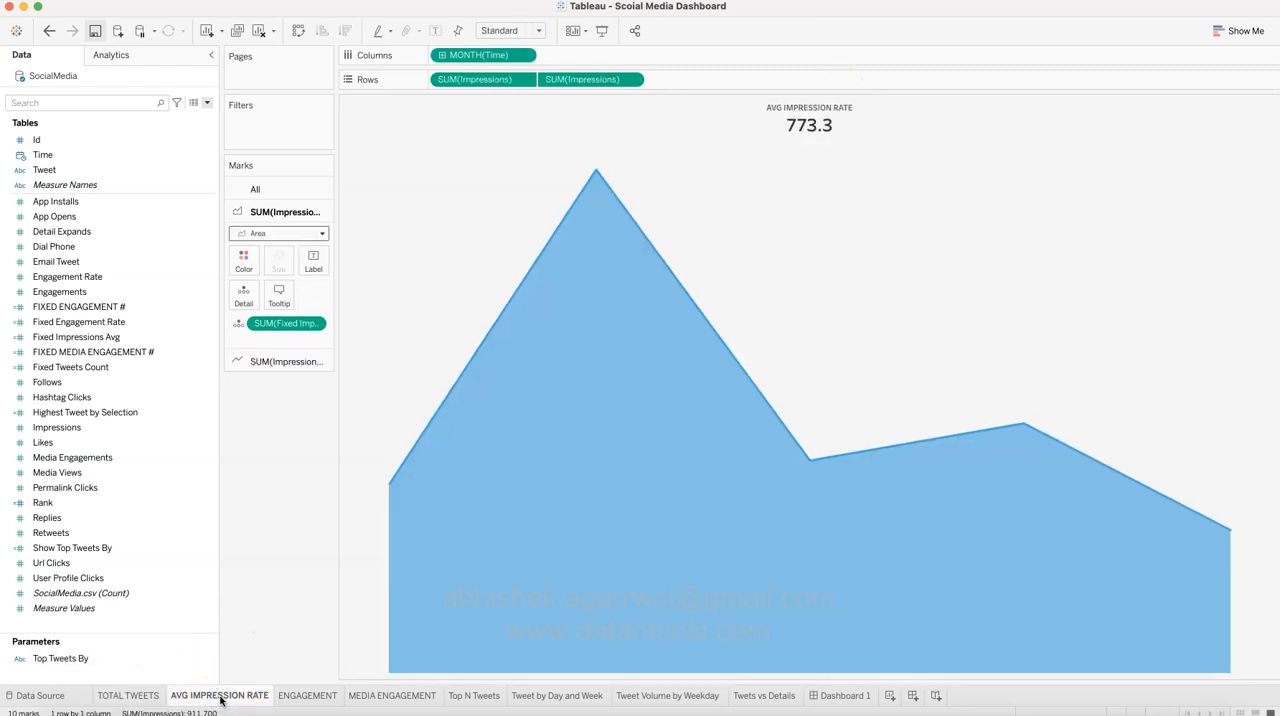
click(157, 697)
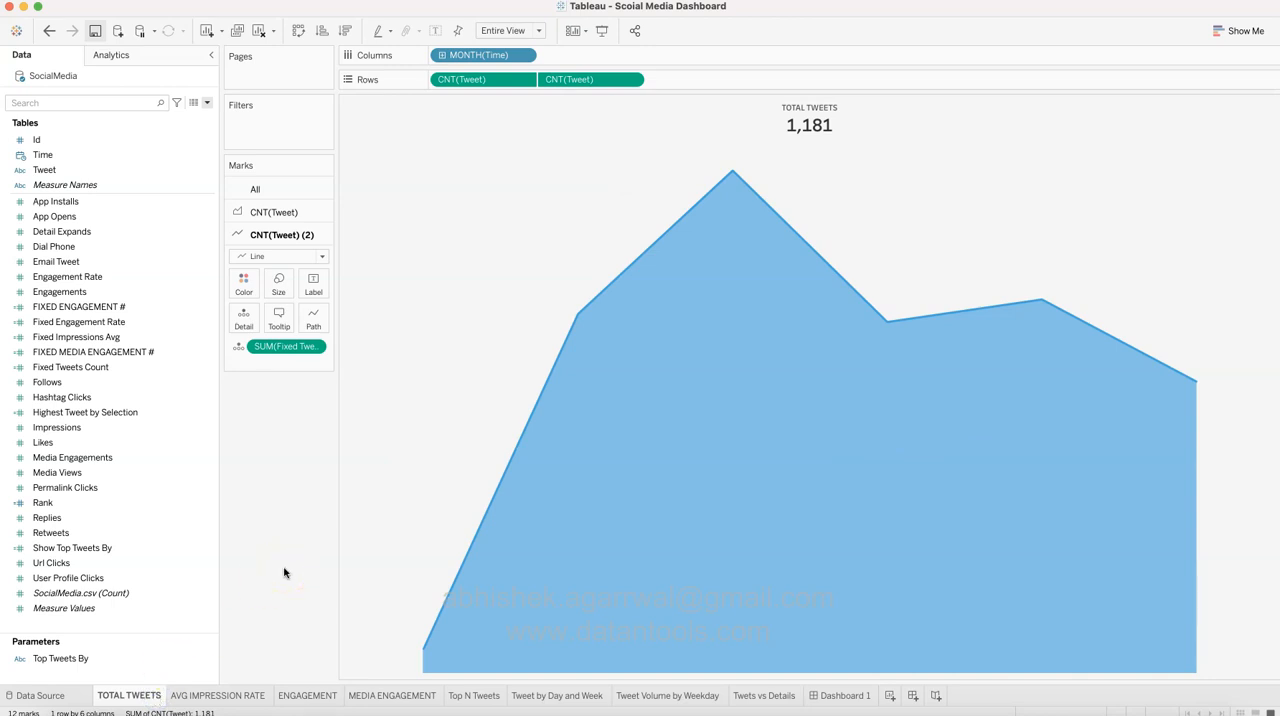
click(890, 696)
drag(173, 697, 174, 697)
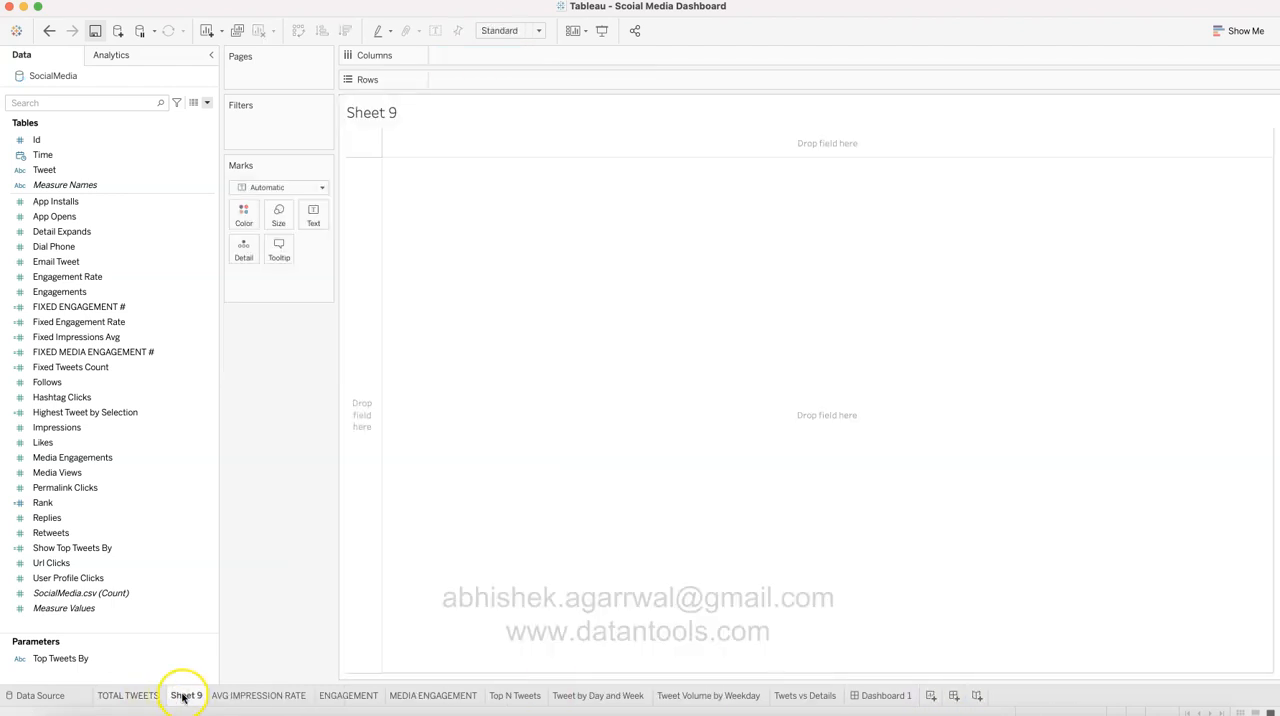
Step: Review how Fixed Tweets Count is used in the TOTAL TWEETS area layer and title, and view that field's available options
click(153, 695)
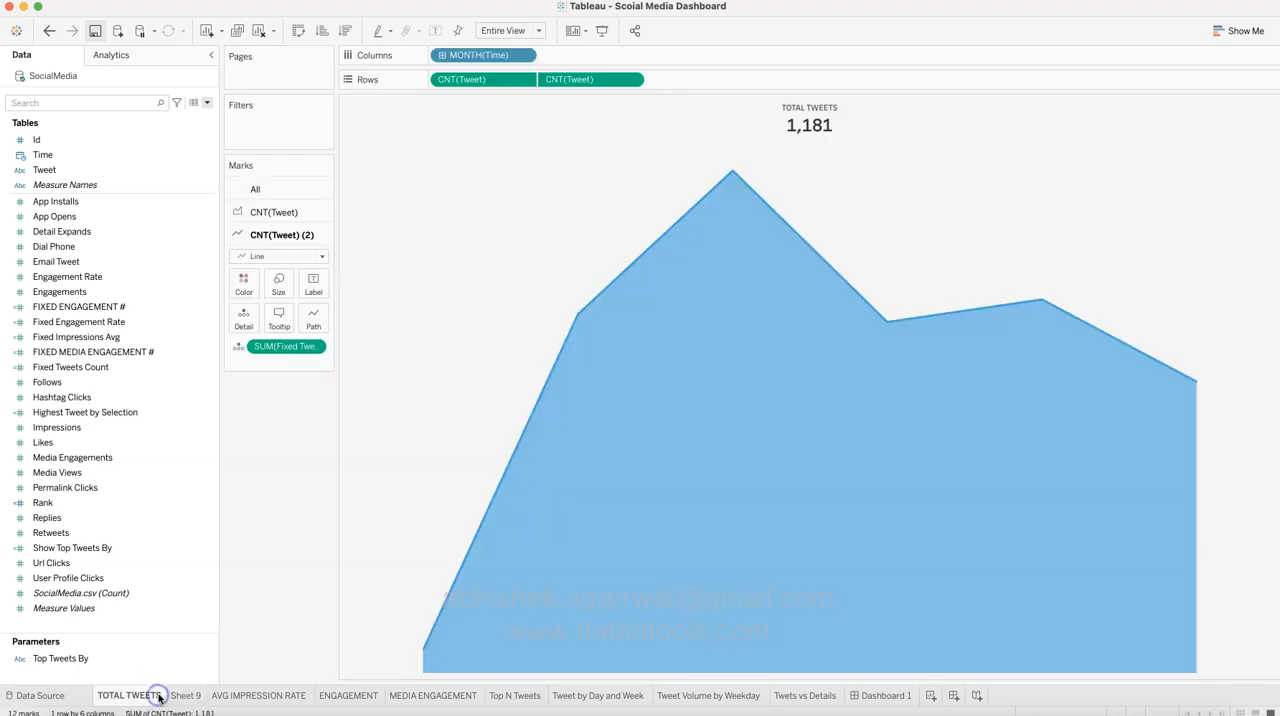
click(285, 213)
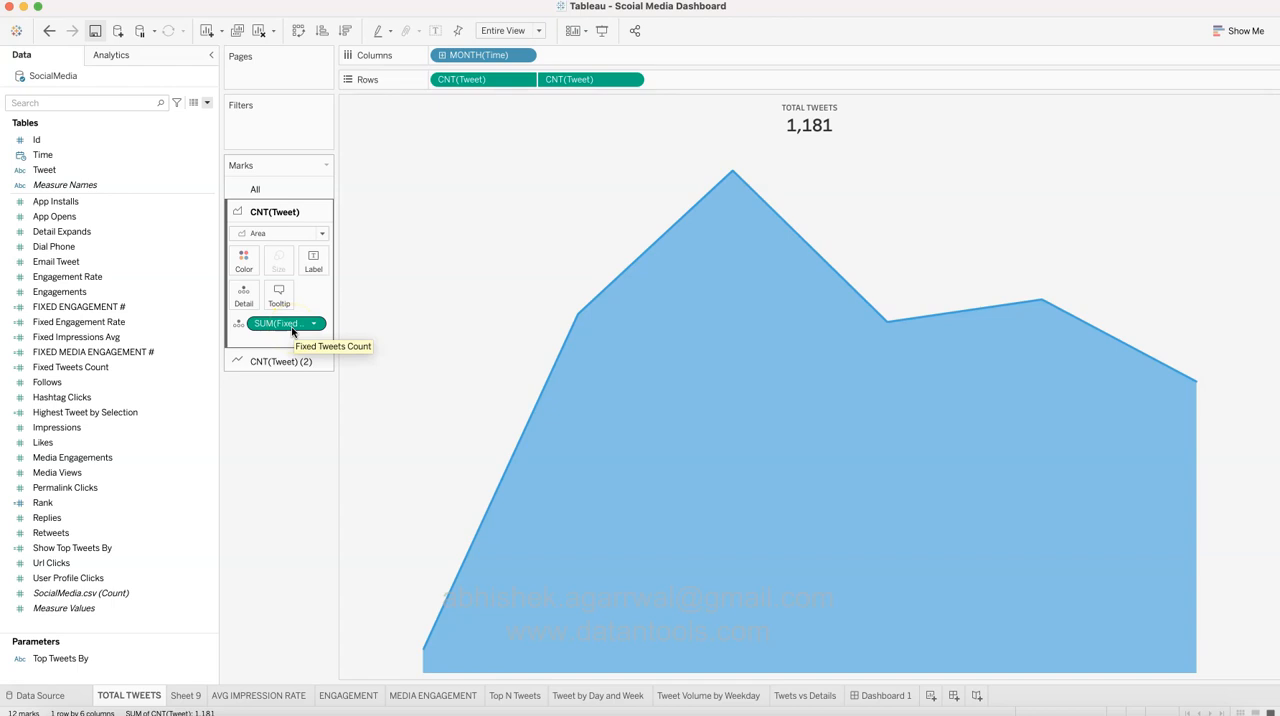
click(812, 127)
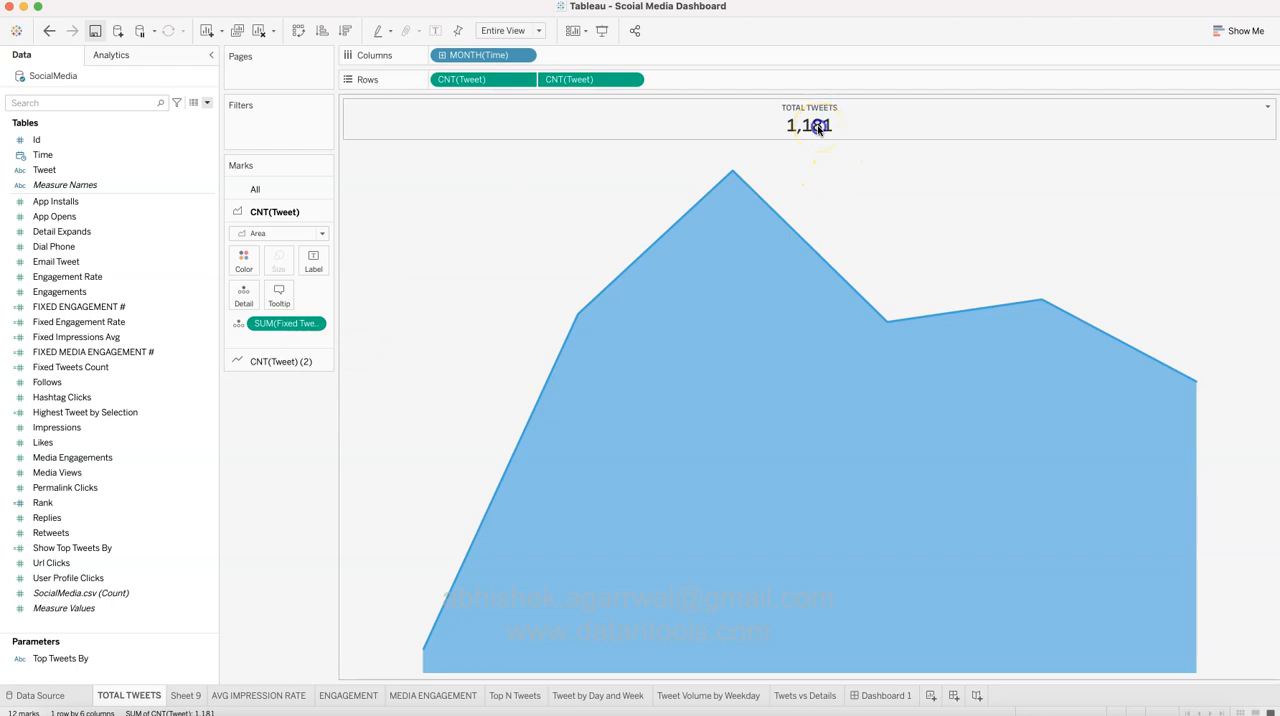
double_click(818, 126)
double_click(752, 427)
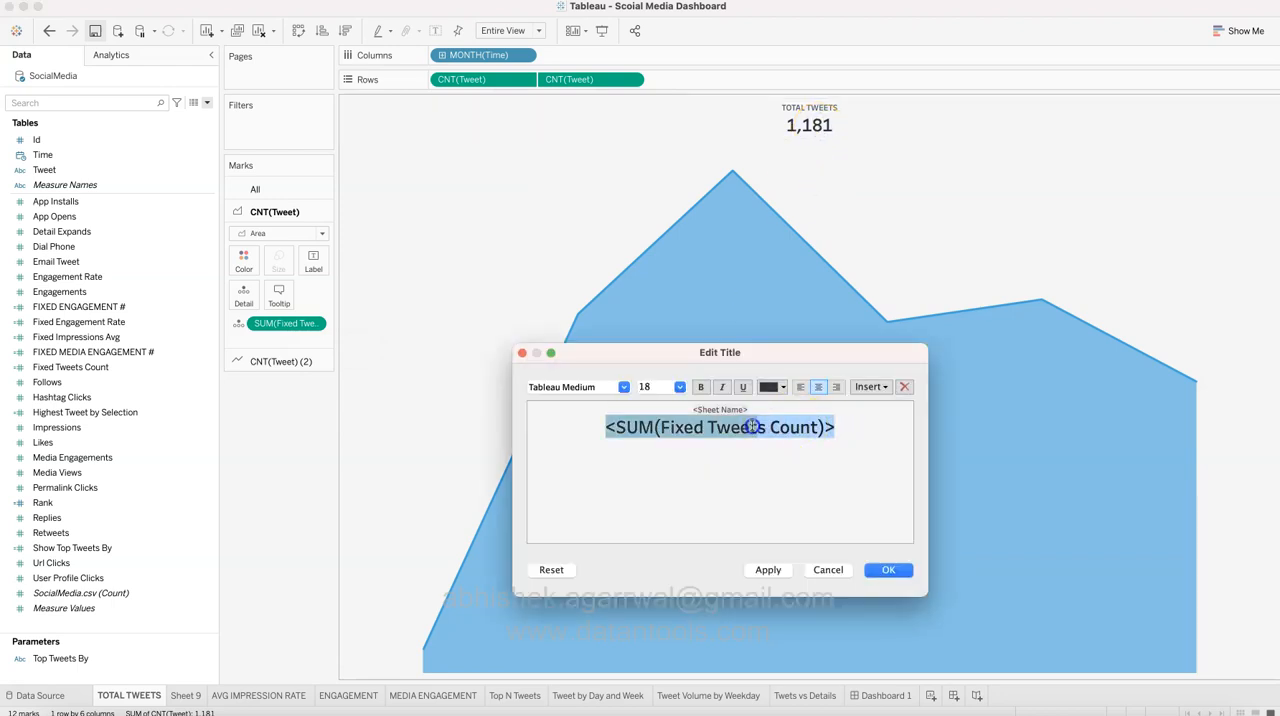
click(837, 429)
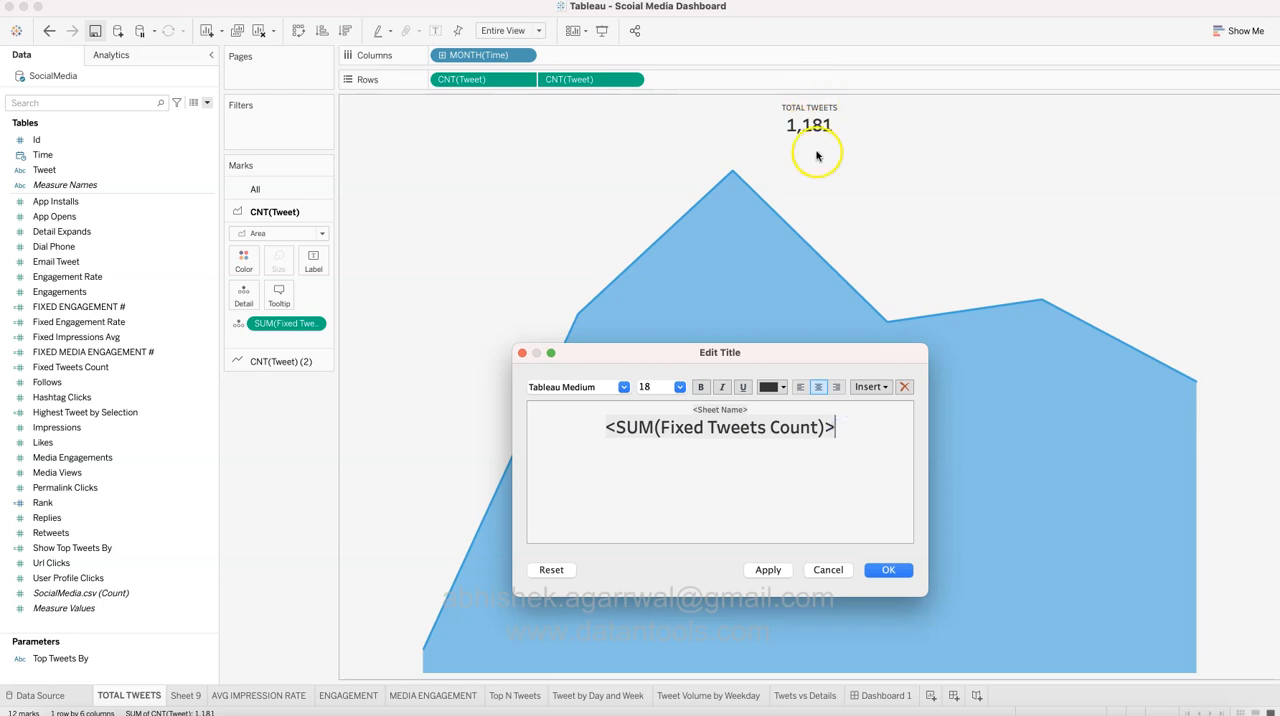
click(826, 569)
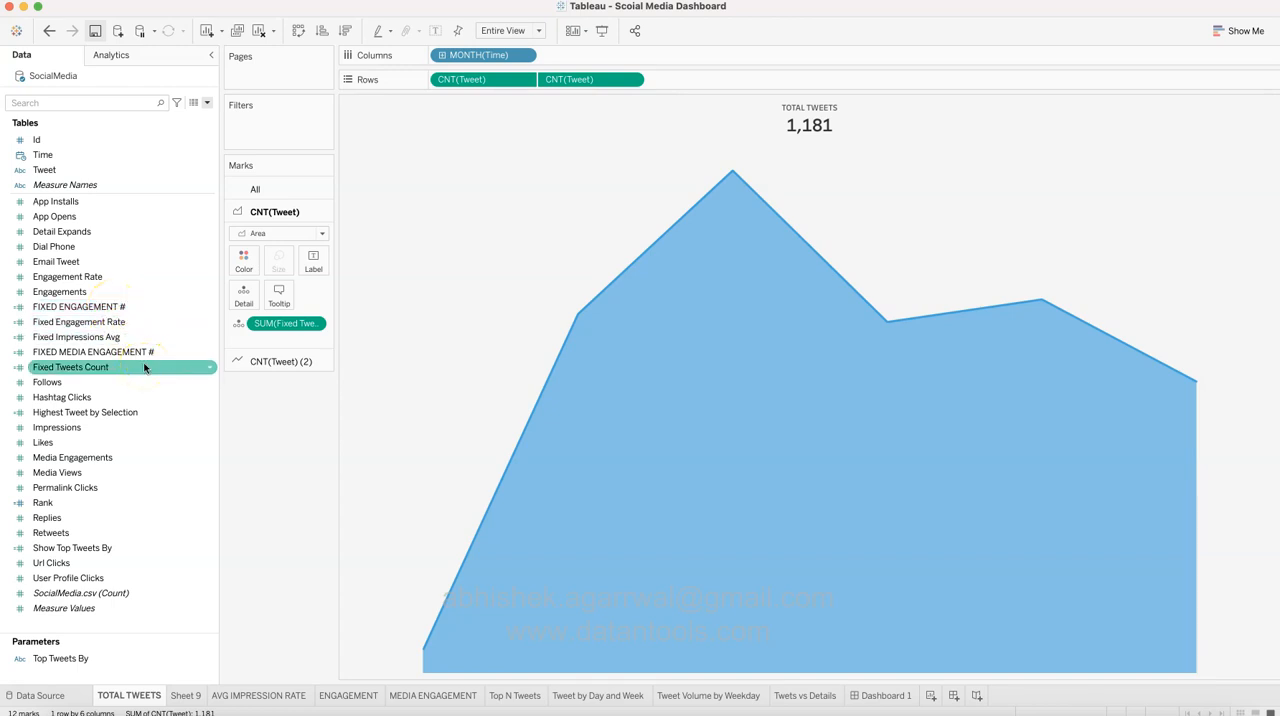
click(209, 368)
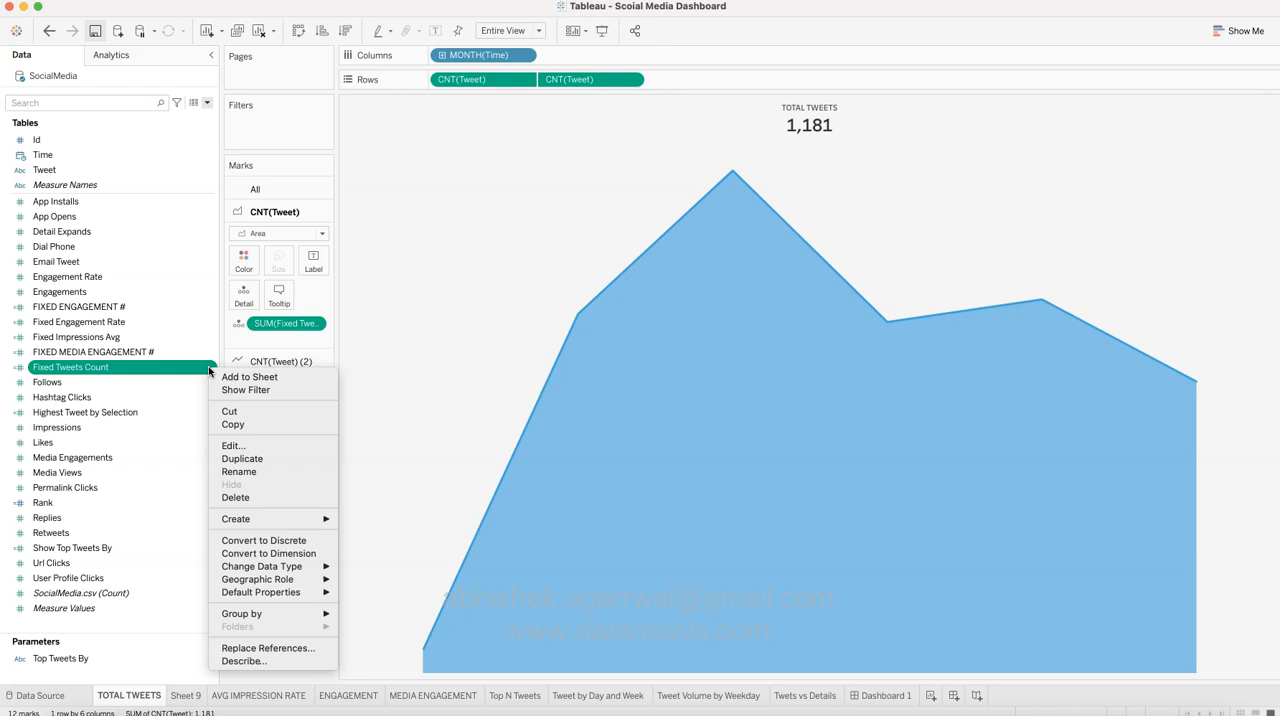
click(405, 528)
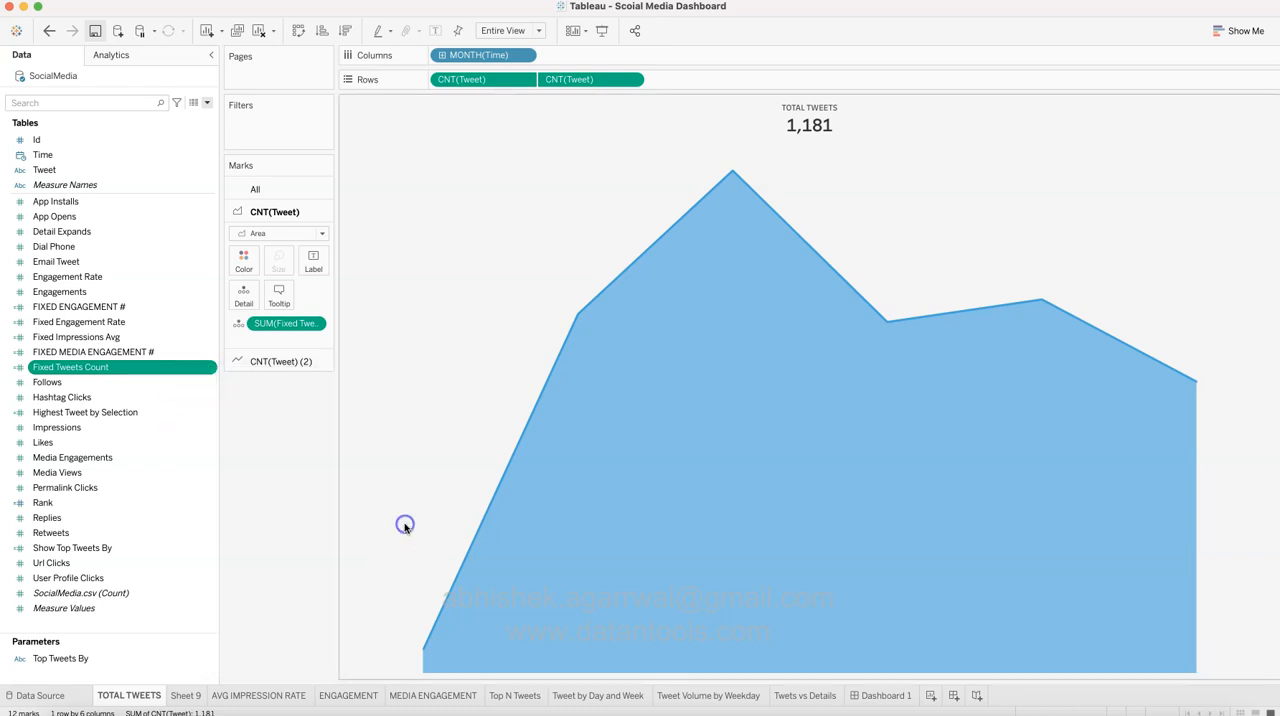
Step: On Sheet 9, add Time to the columns as a discrete Month
click(186, 695)
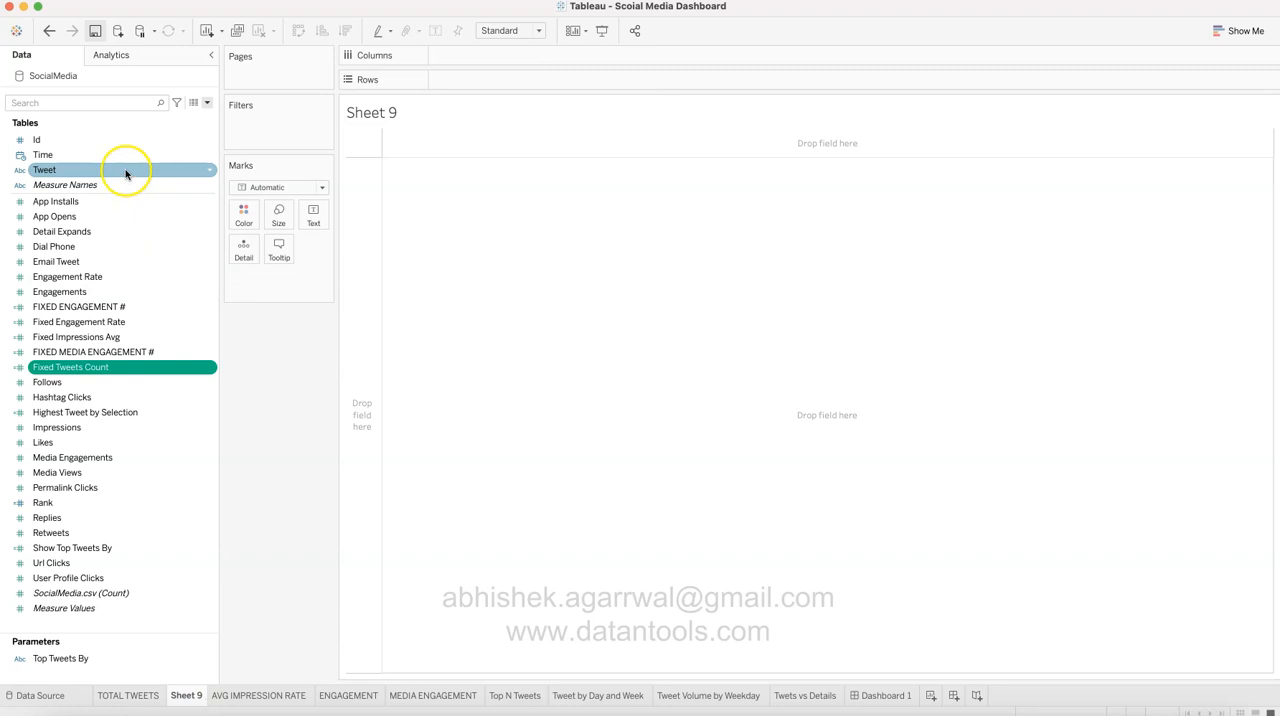
drag(122, 155, 473, 58)
click(523, 55)
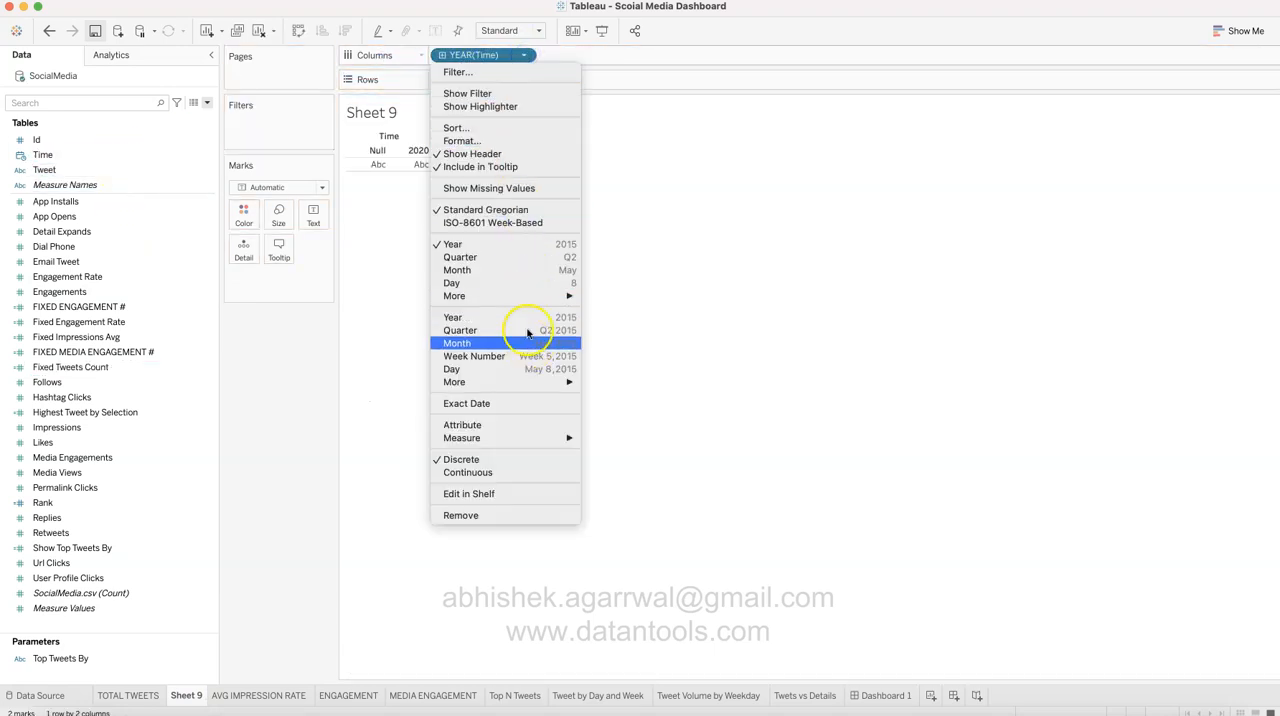
click(521, 268)
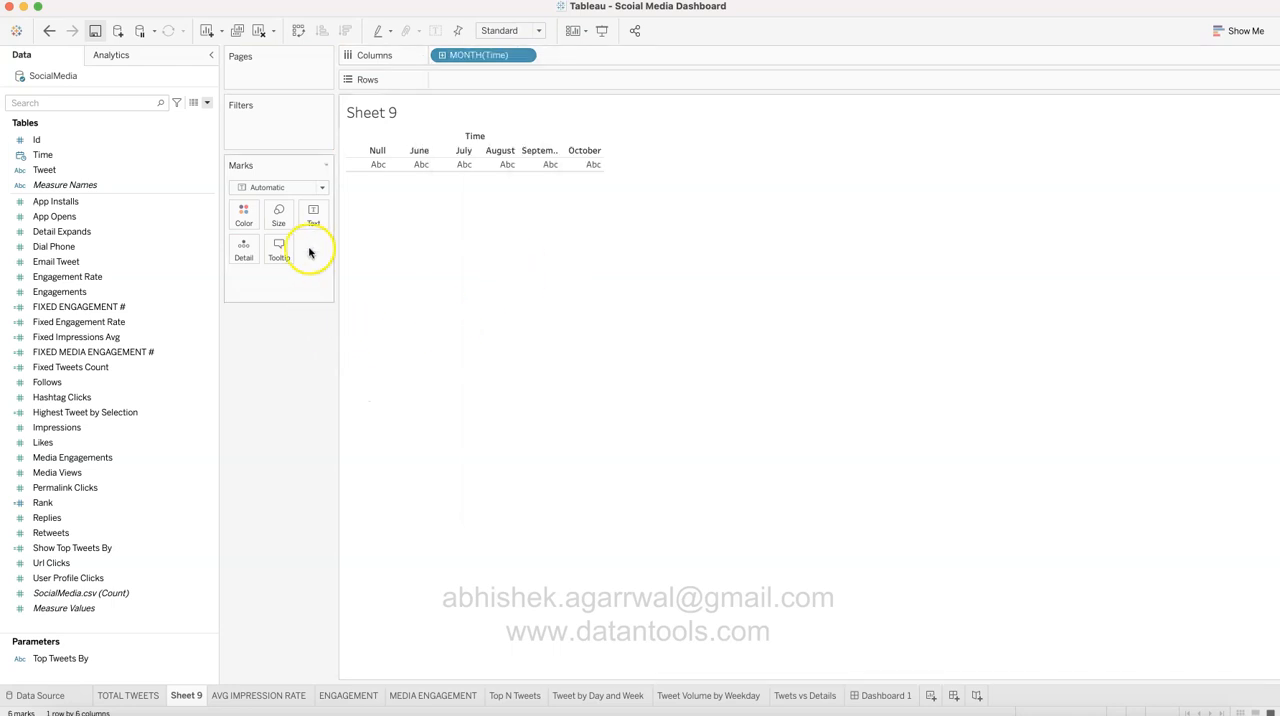
Step: Add the Tweet field to the rows of Sheet 9 and turn it into COUNT([Tweet])
drag(86, 171, 466, 80)
click(658, 358)
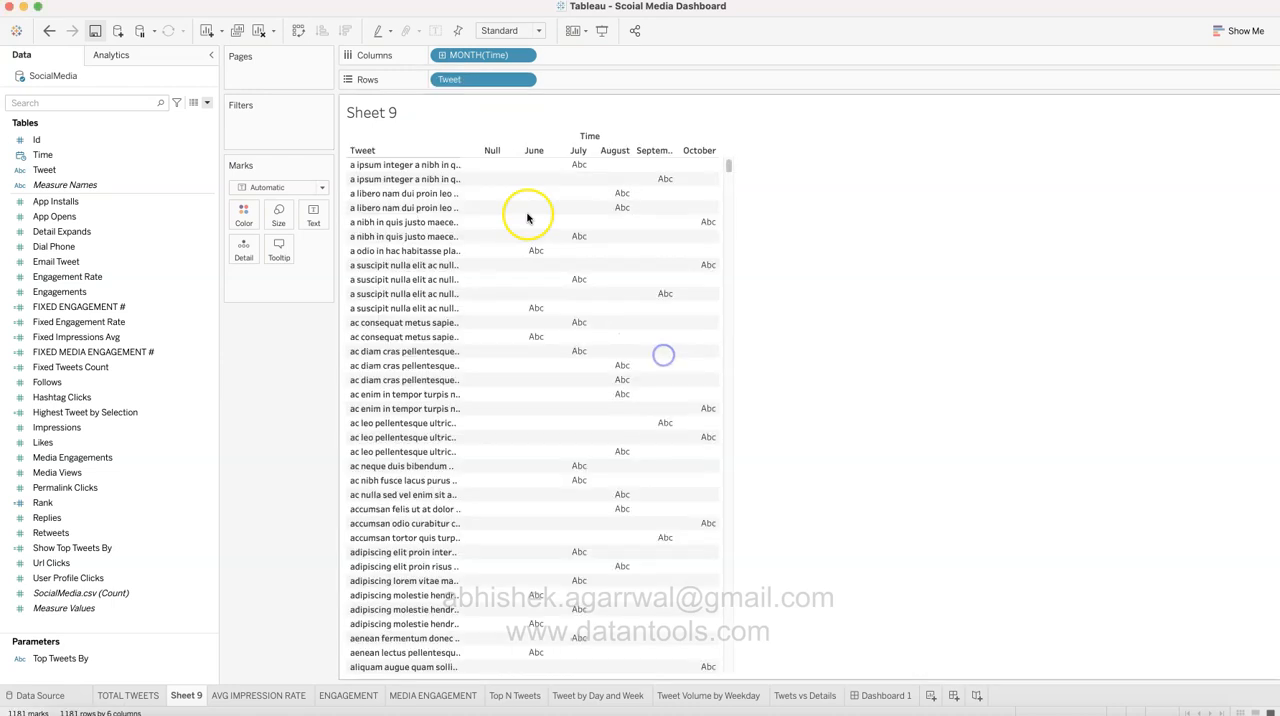
double_click(487, 80)
text(Coun[)
key(Return)
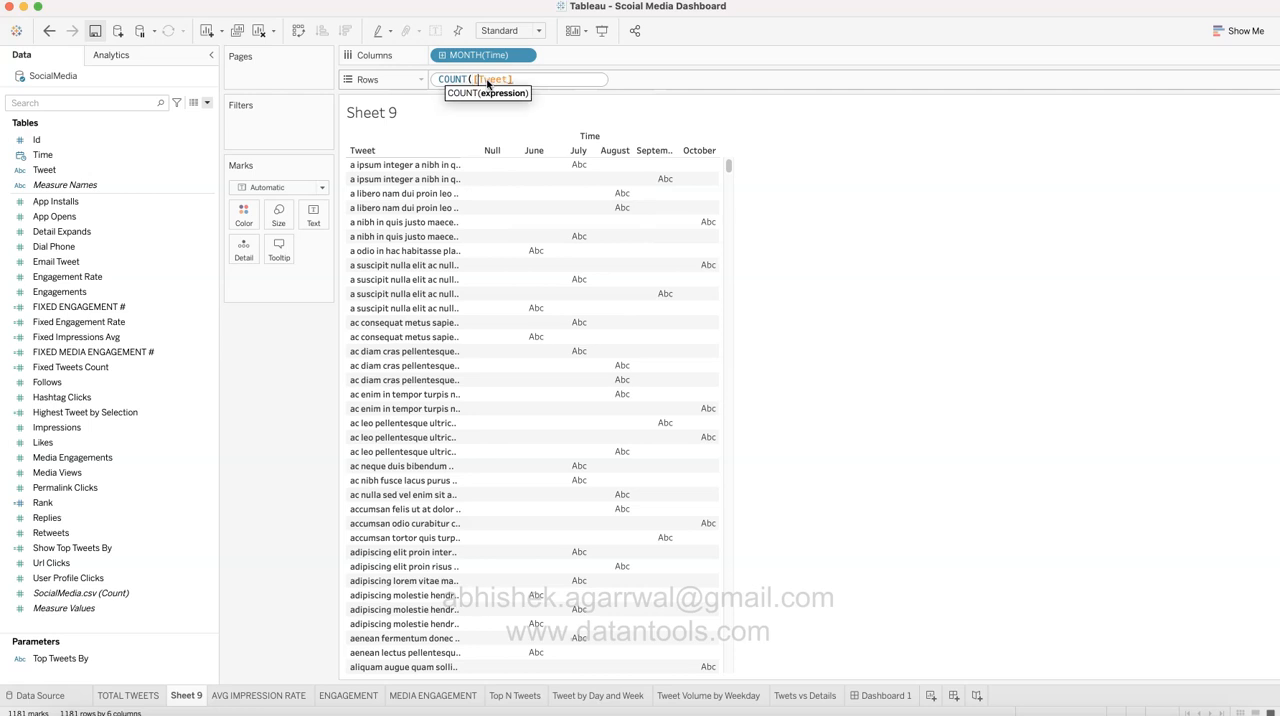
text())
key(Return)
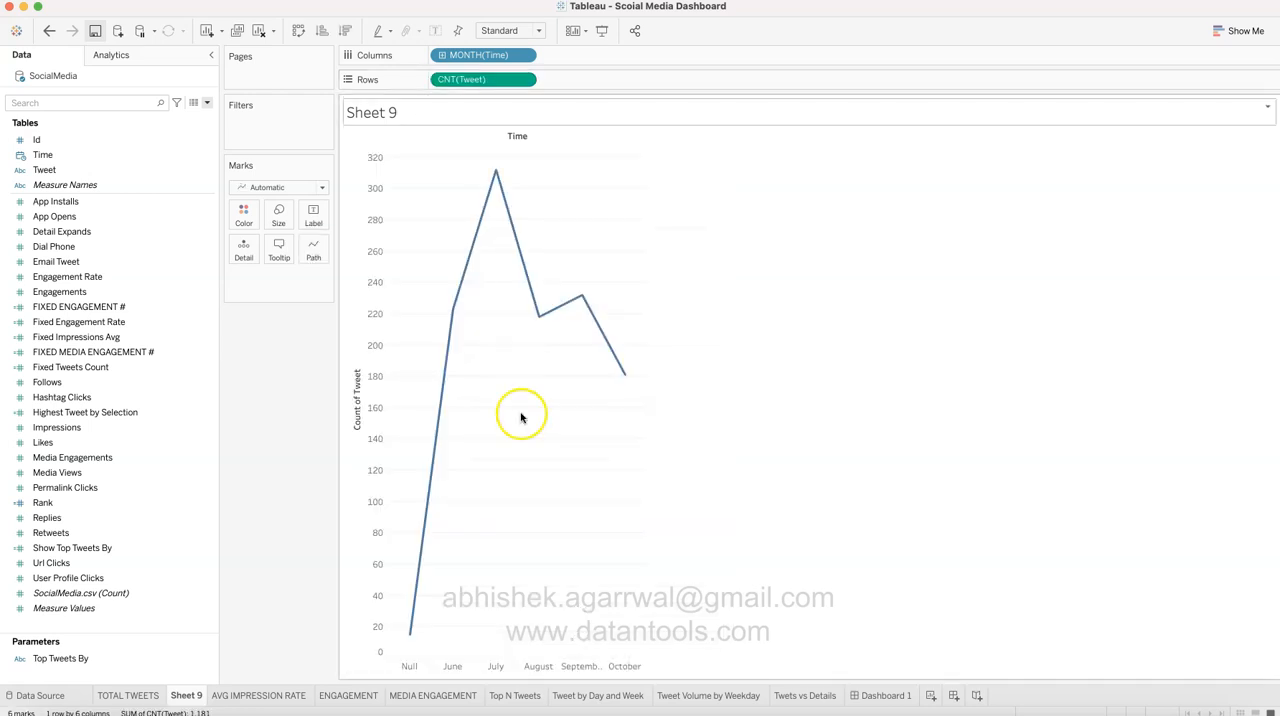
Step: Fit the Sheet 9 chart to Entire View and exclude the Null month from it
click(500, 31)
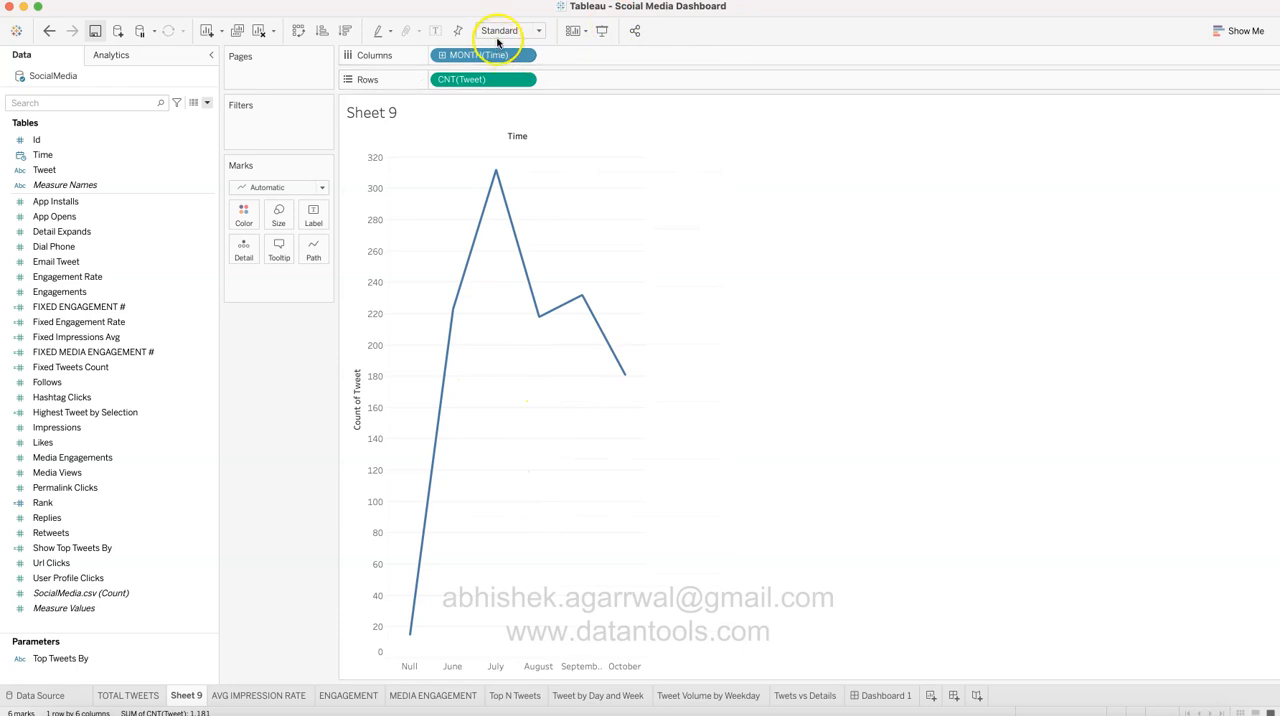
click(500, 78)
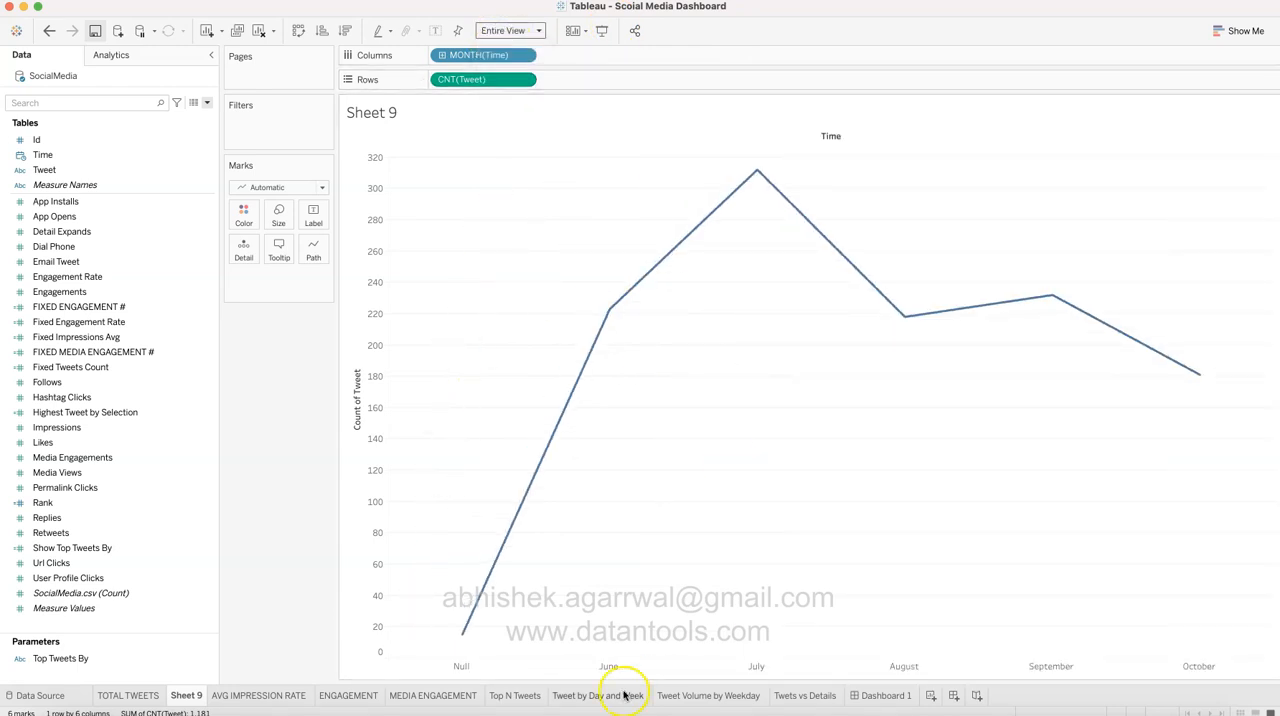
right_click(462, 672)
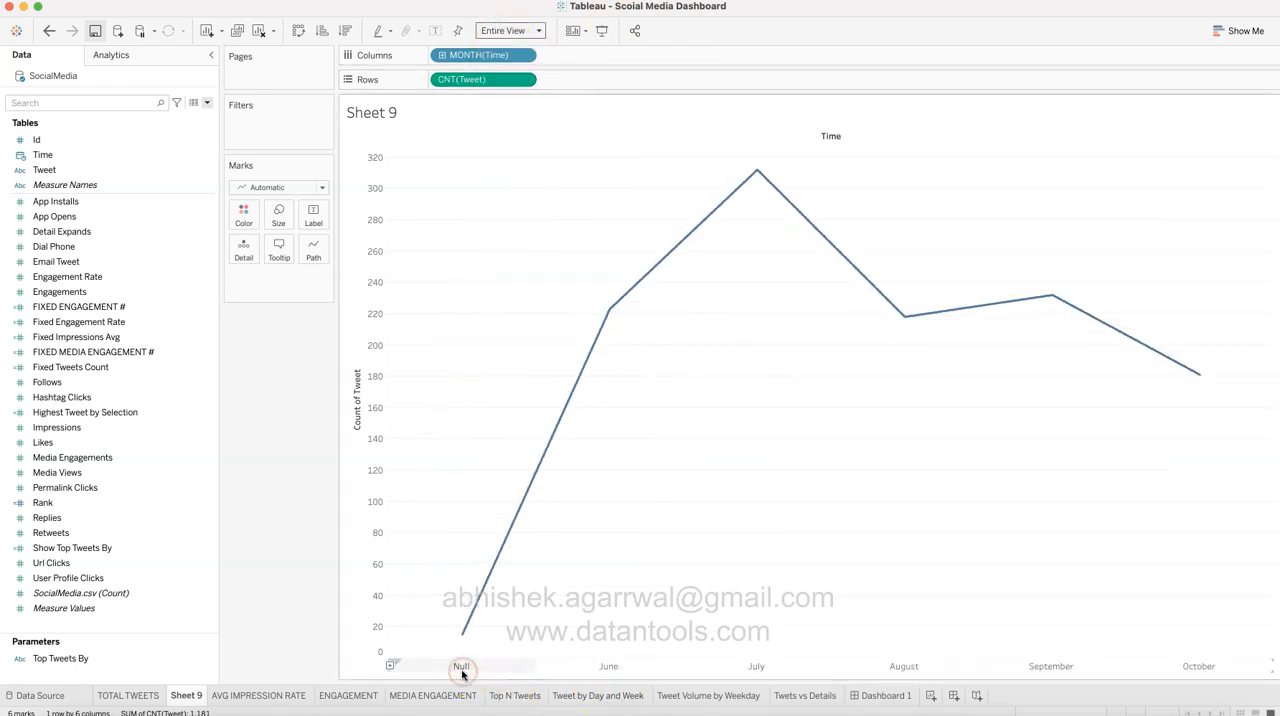
right_click(470, 670)
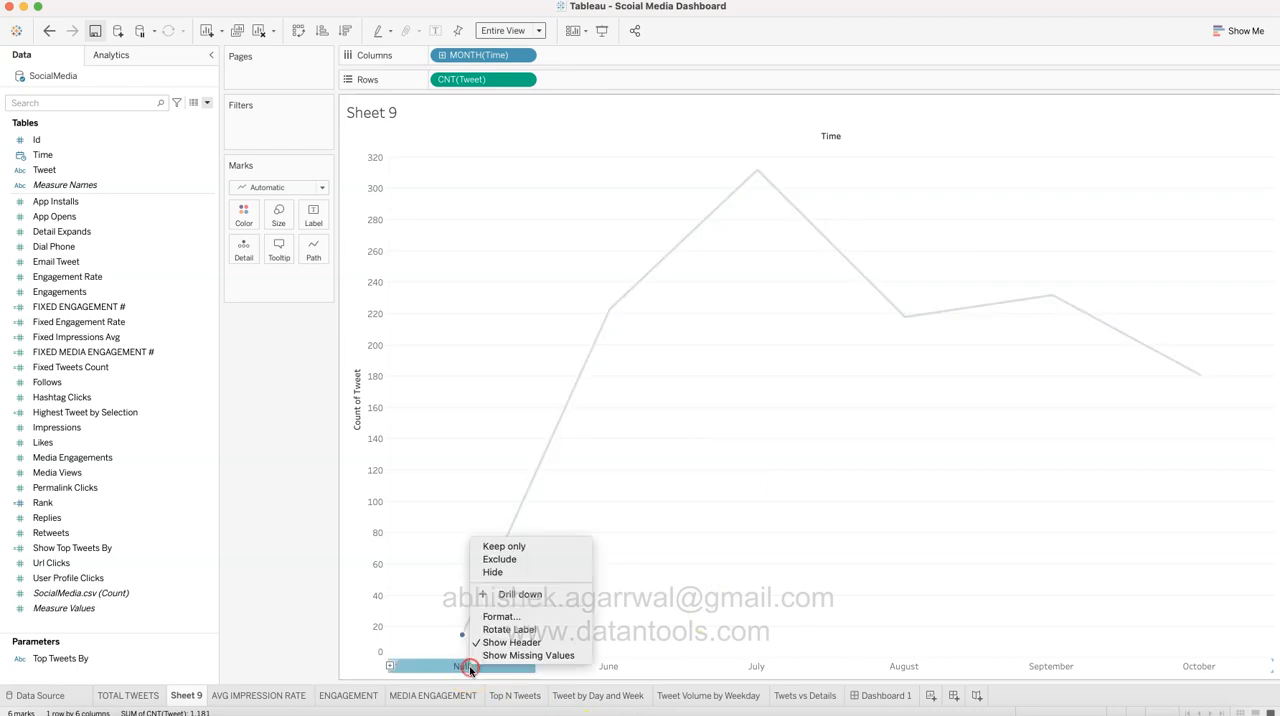
click(508, 559)
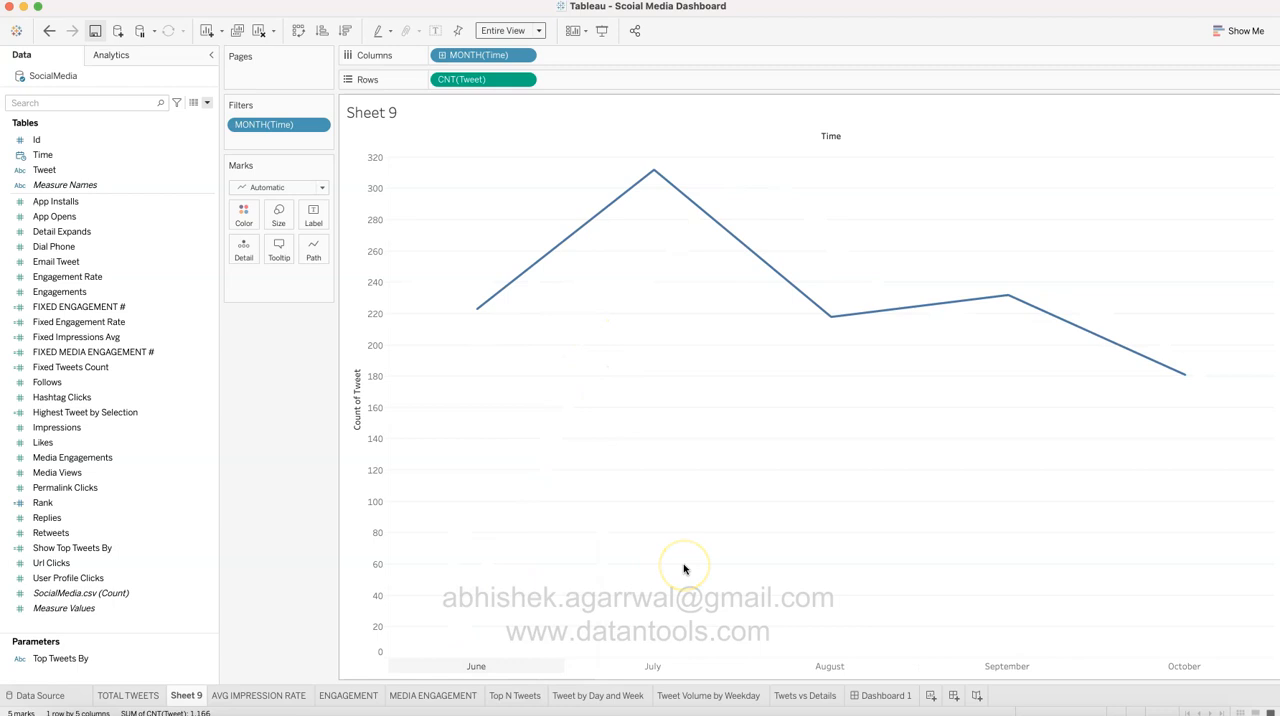
Step: Check the TOTAL TWEETS chart for reference and rename Sheet 9 as New Total Tweets
click(150, 695)
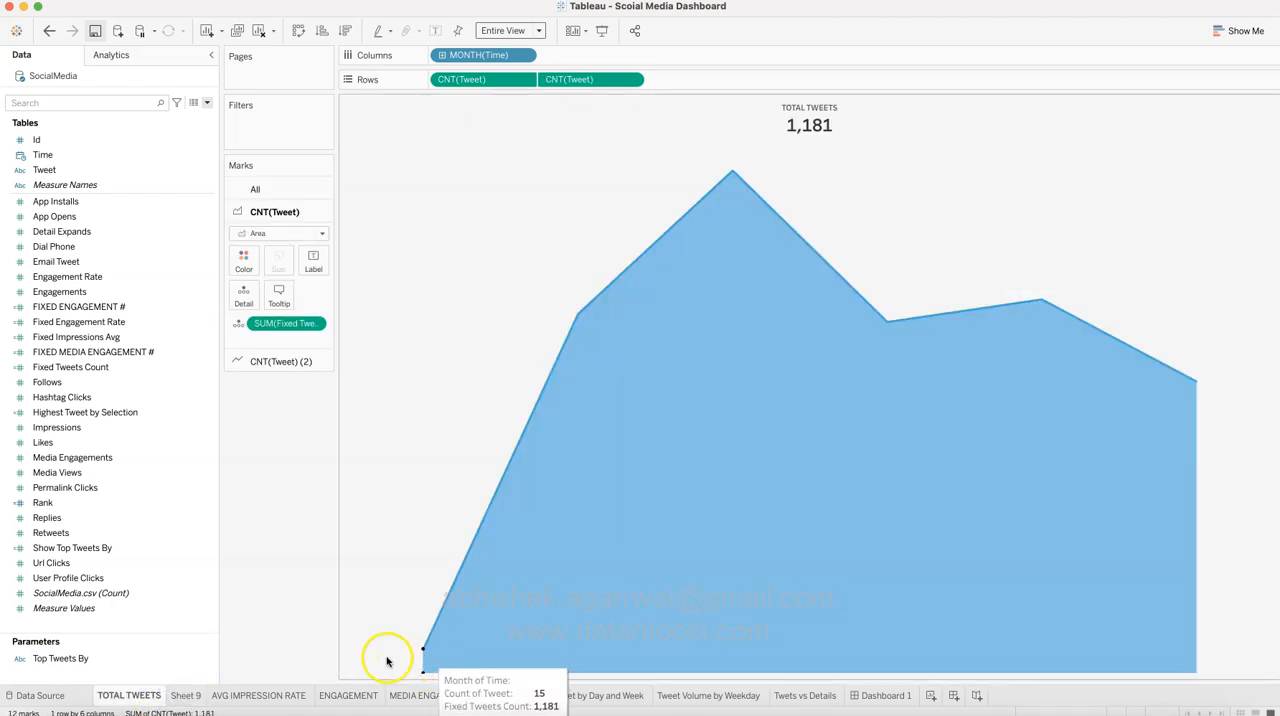
click(186, 695)
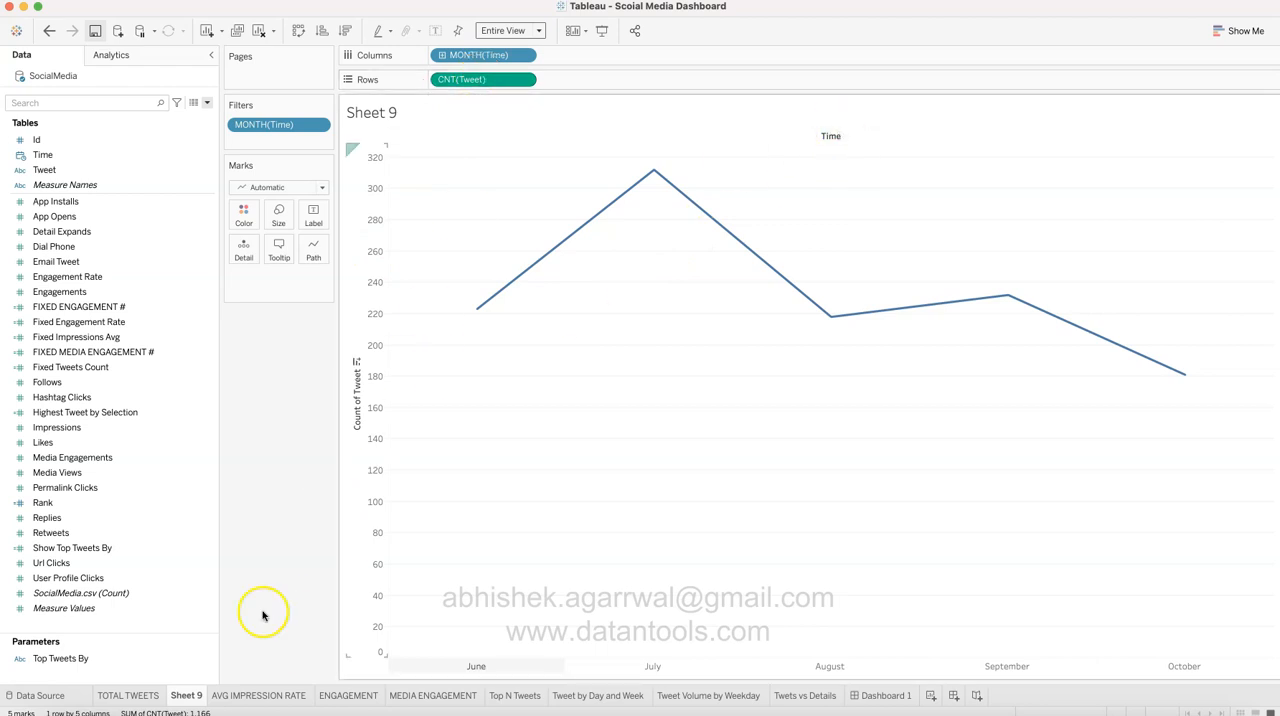
double_click(192, 697)
text(New Total Tweets)
key(Return)
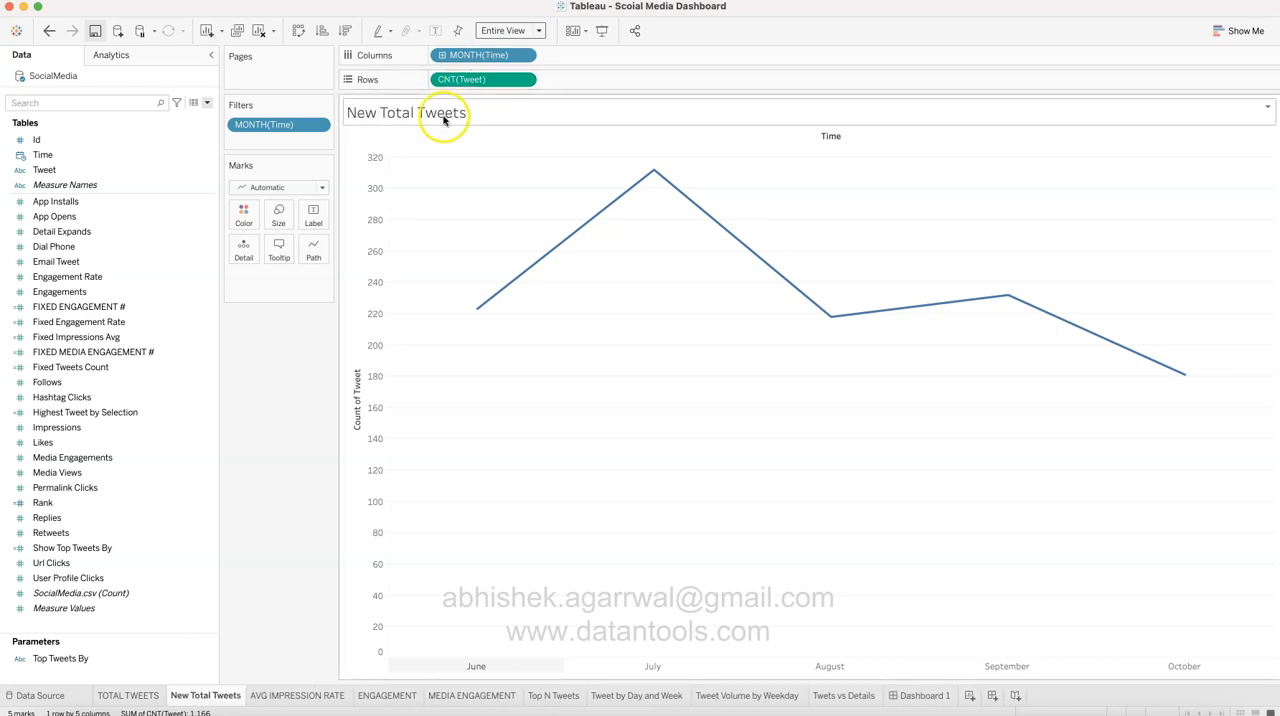
Step: Centre the New Total Tweets title and insert the CNT(Tweet) field on a line below the sheet name
click(140, 697)
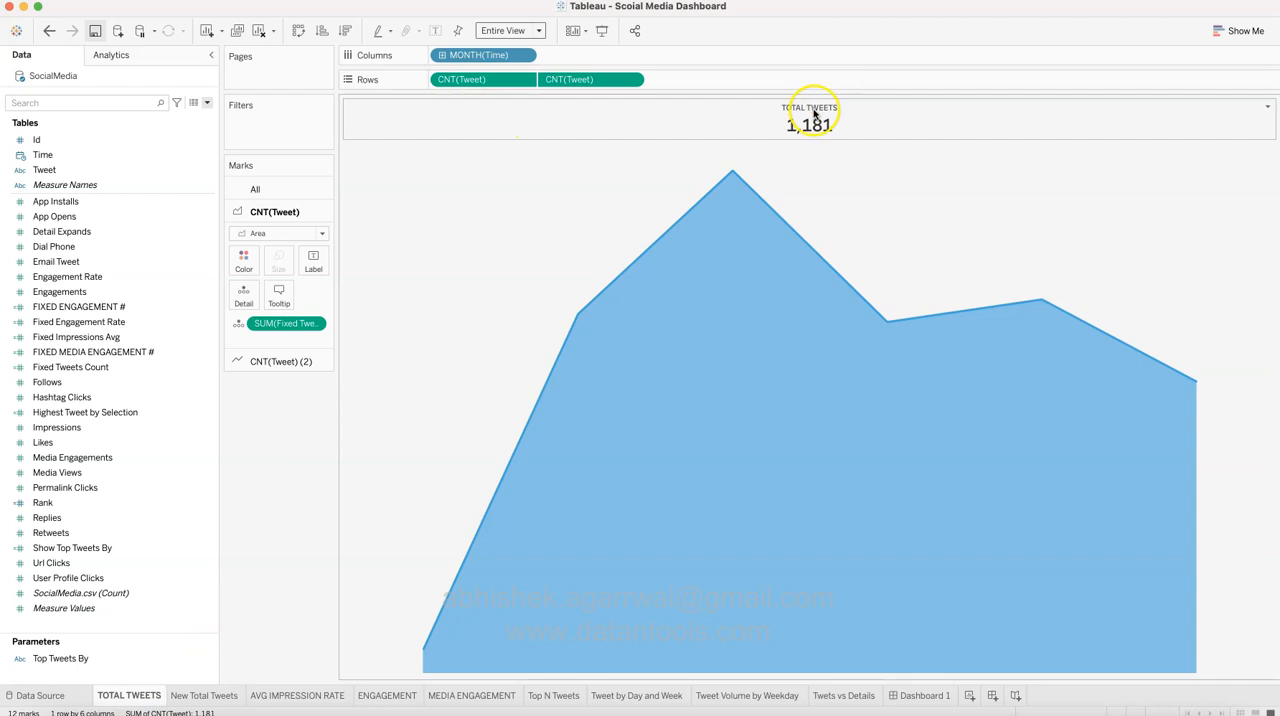
click(206, 695)
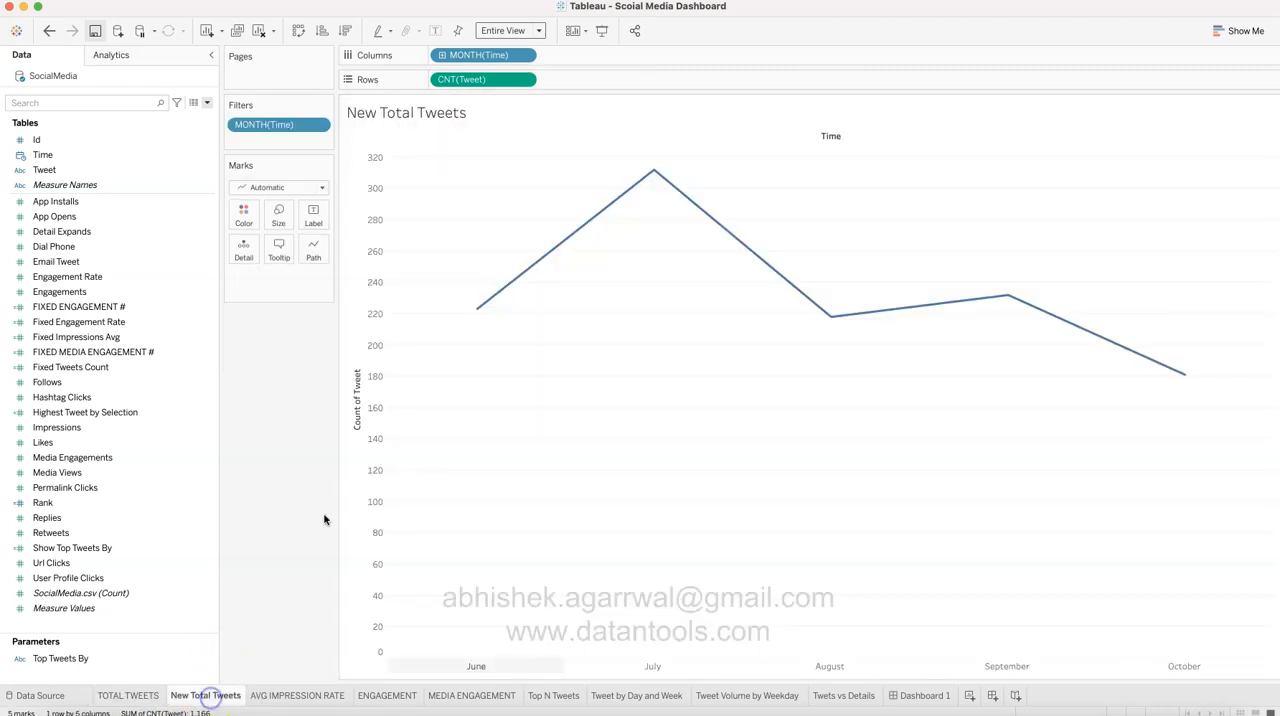
double_click(457, 117)
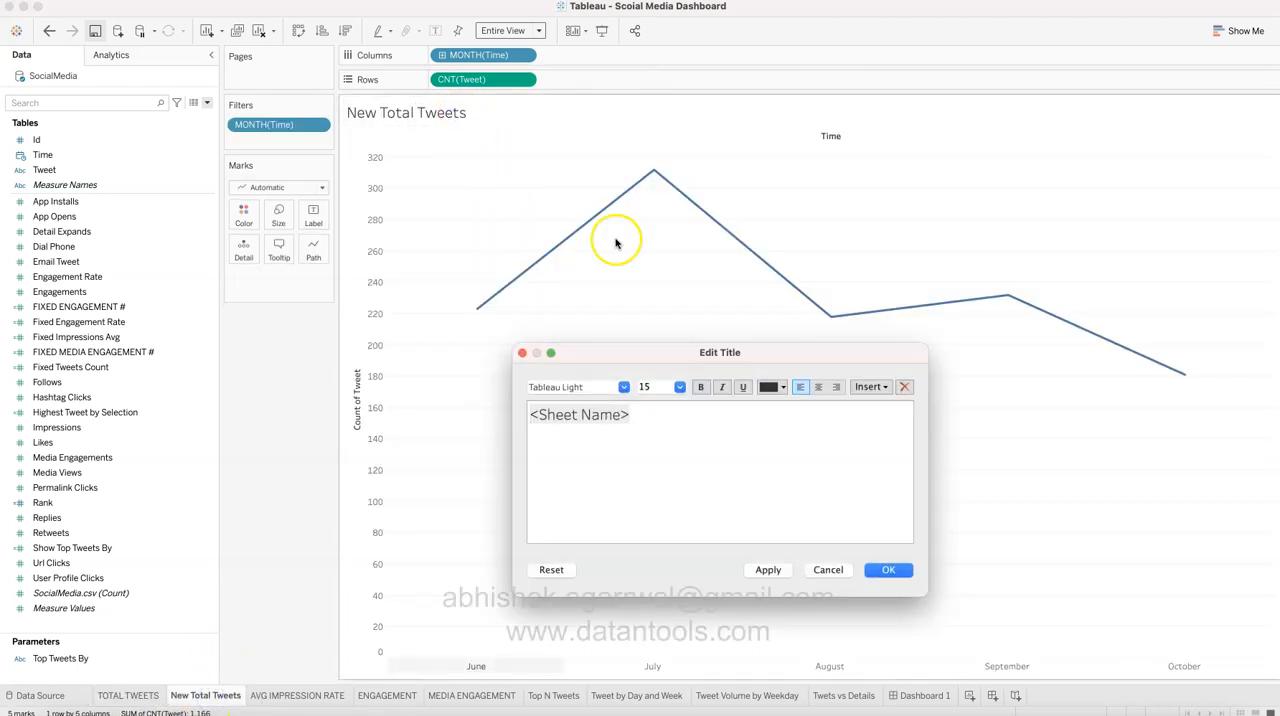
click(818, 387)
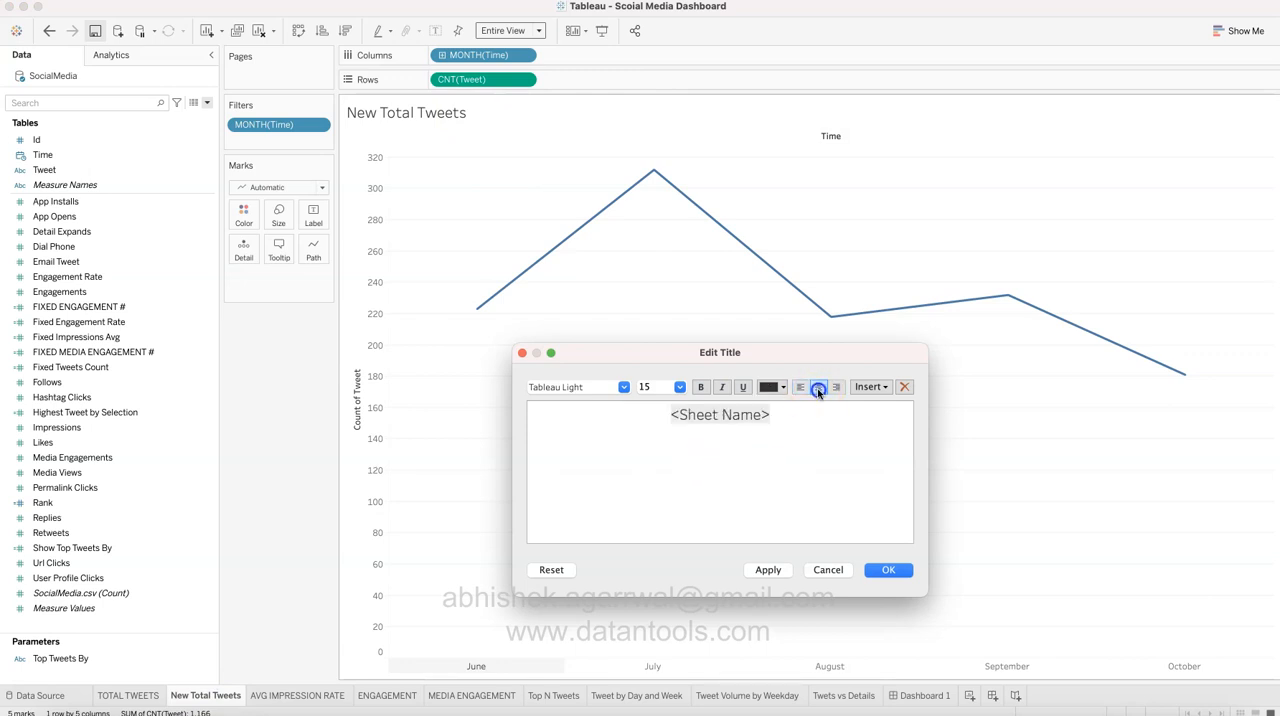
click(815, 430)
click(884, 388)
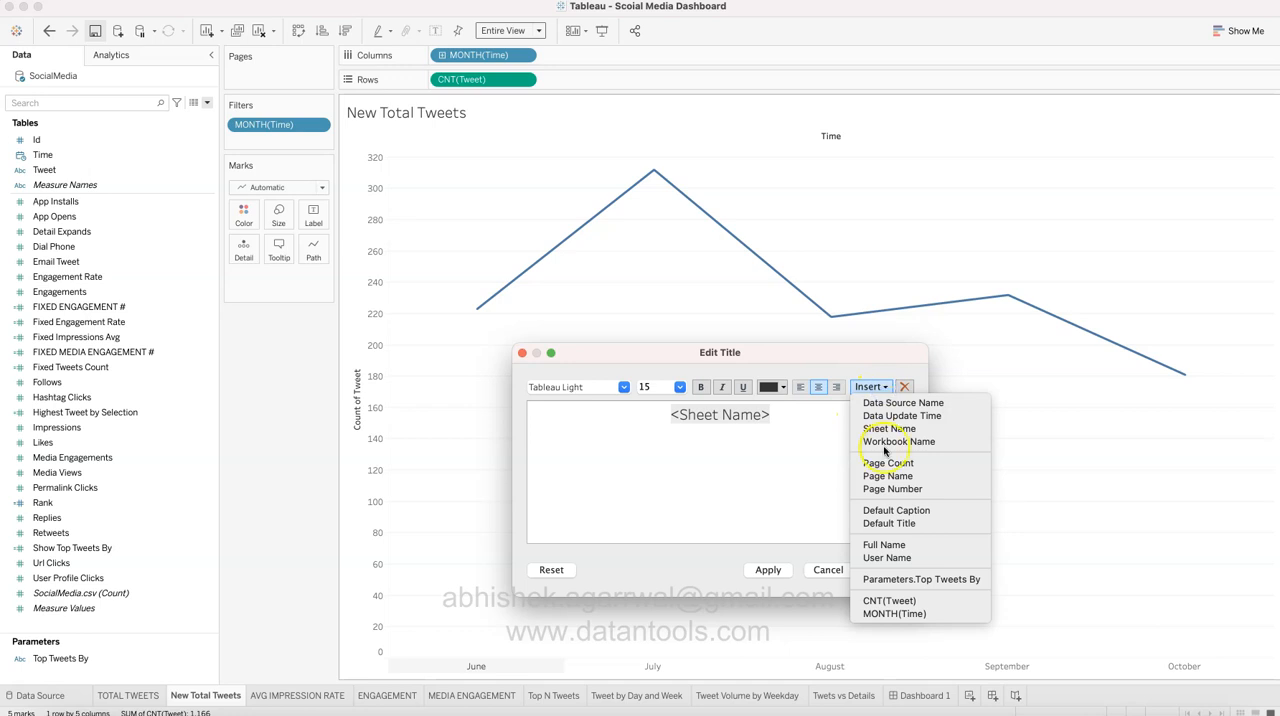
click(909, 600)
click(872, 458)
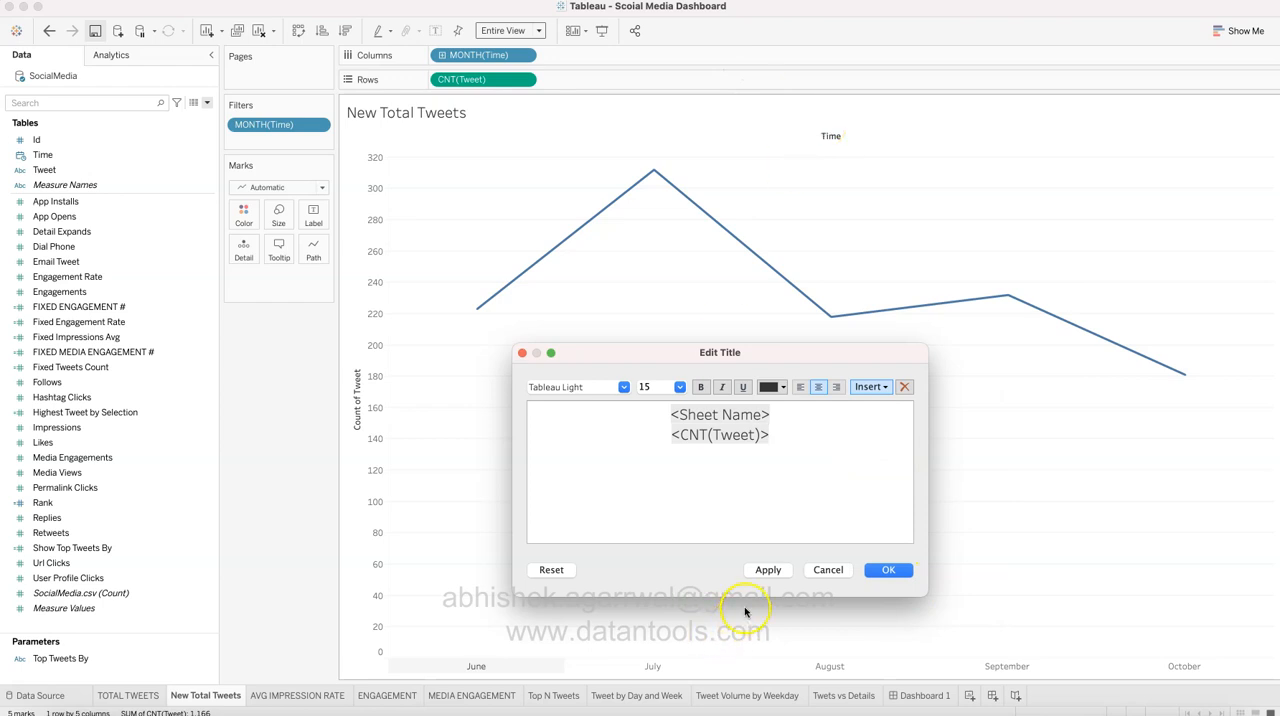
click(766, 569)
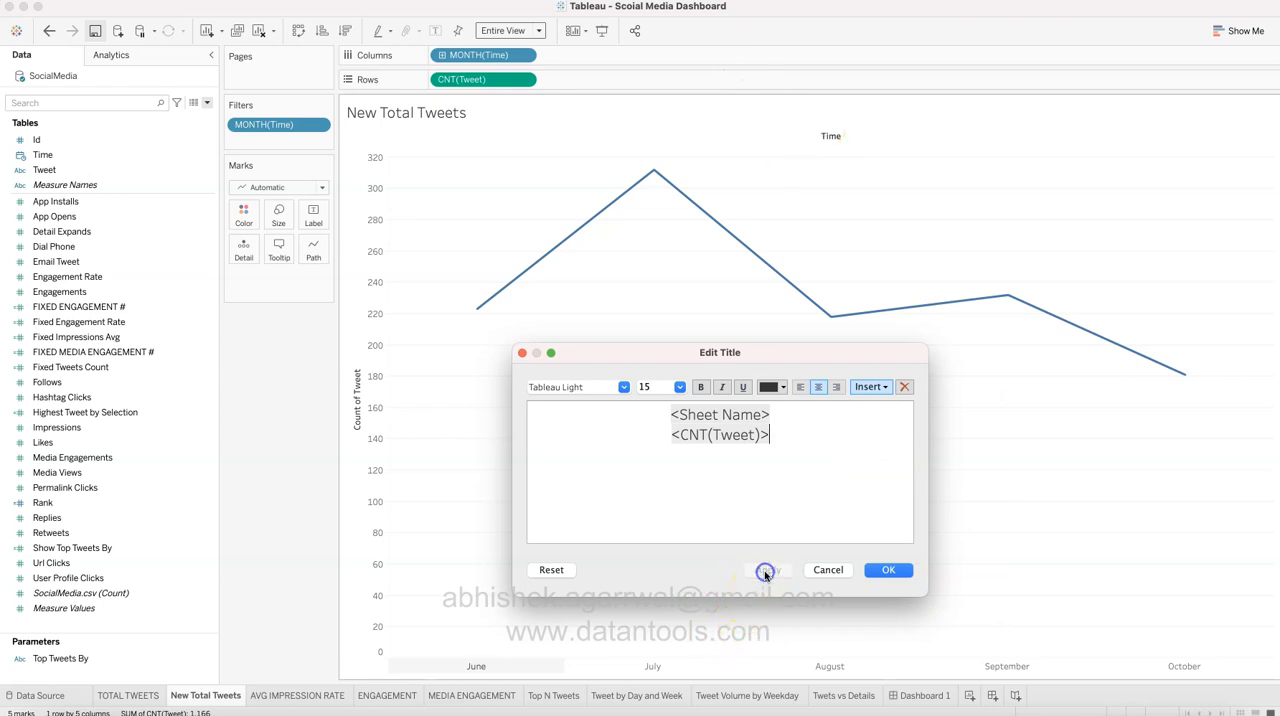
click(880, 570)
Step: Compare the count in the New Total Tweets title with the one in the TOTAL TWEETS title
click(810, 140)
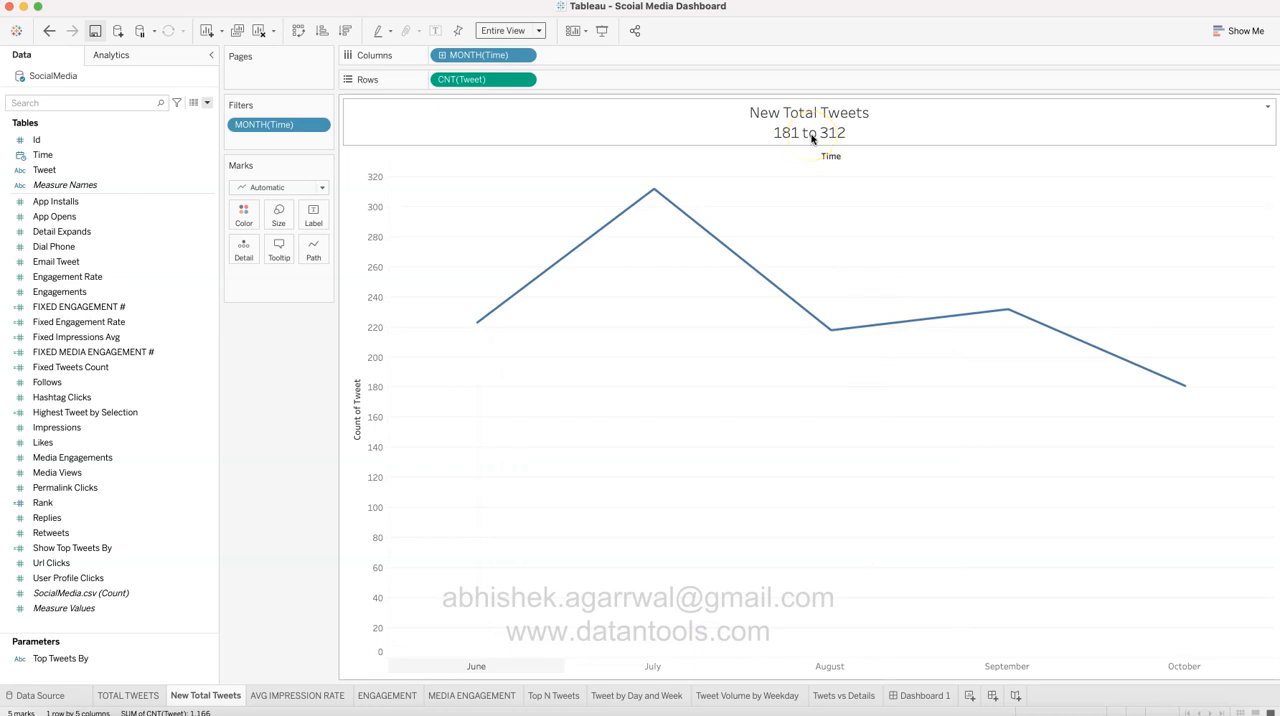
click(130, 695)
click(818, 128)
click(429, 494)
click(205, 695)
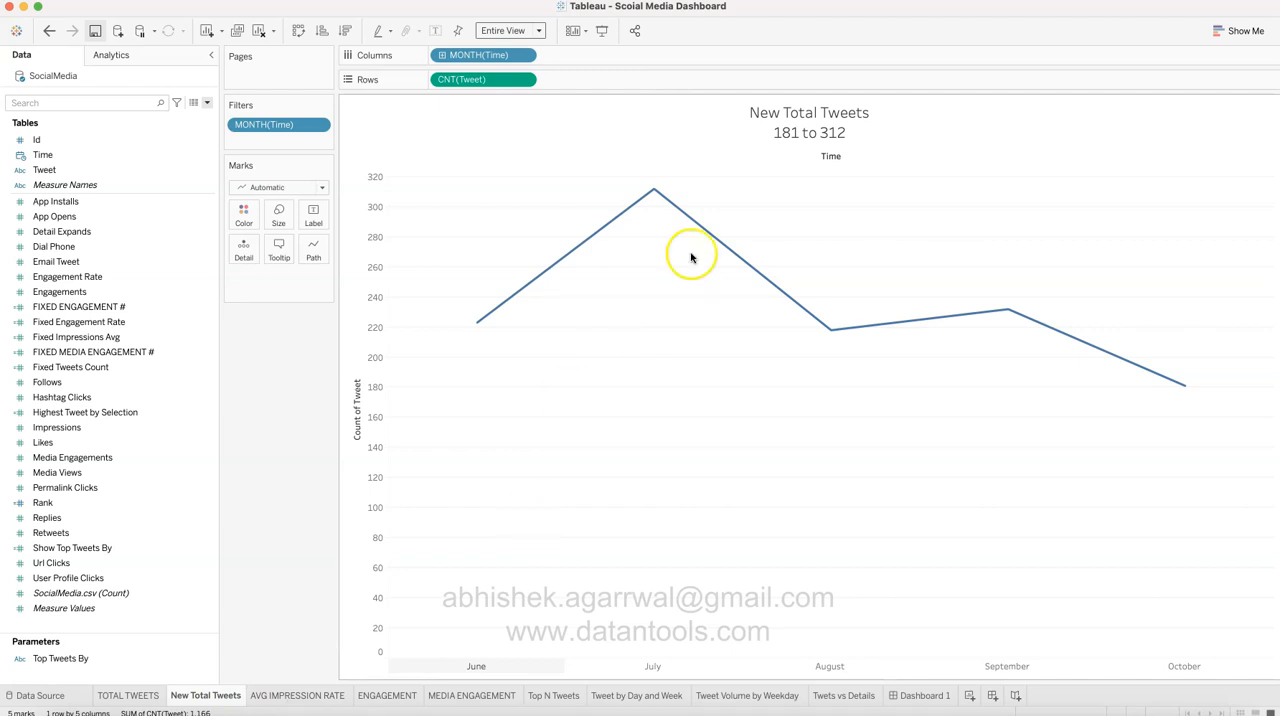
click(822, 148)
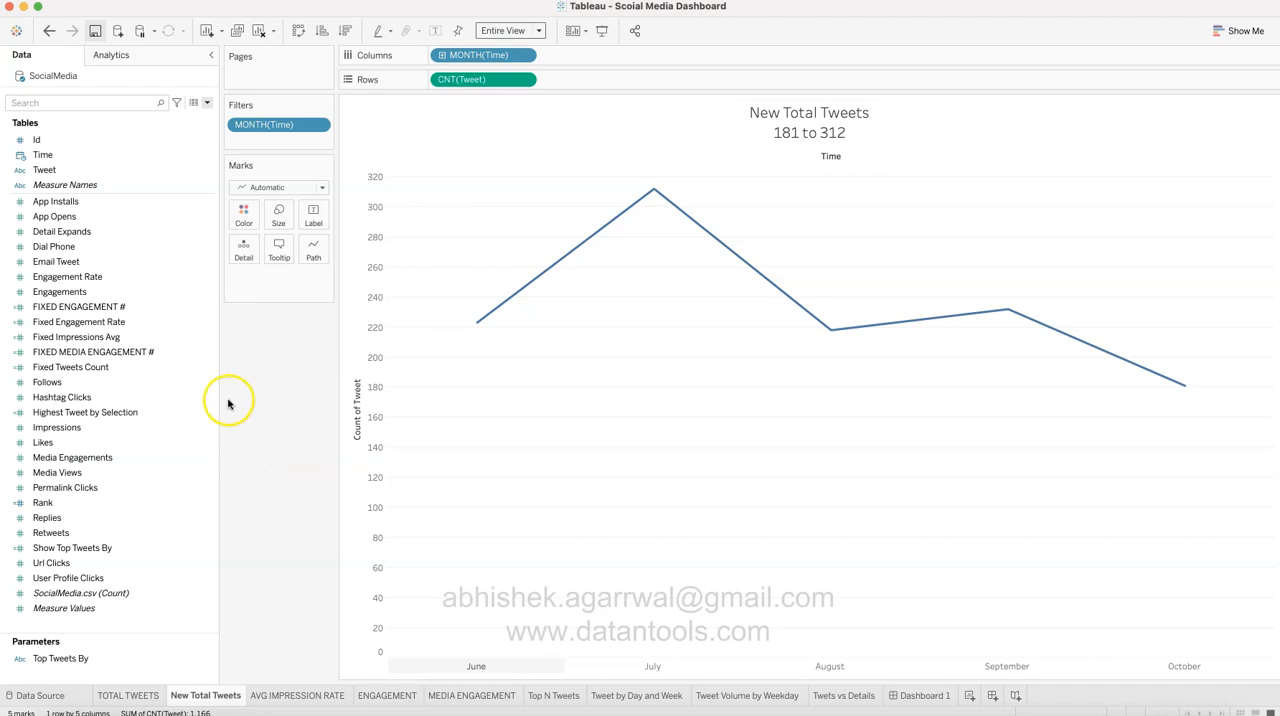
Step: Examine the formula of the Fixed Tweets Count calculated field and close its editor without changing it
click(212, 367)
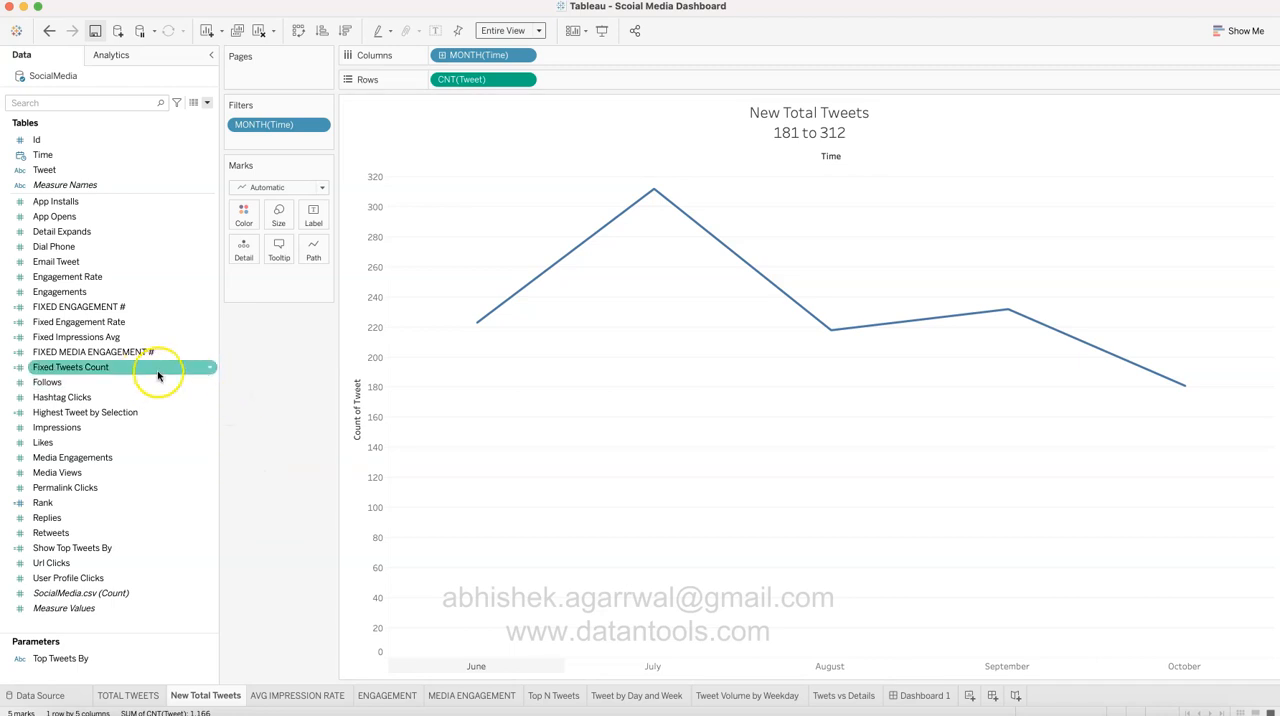
click(210, 370)
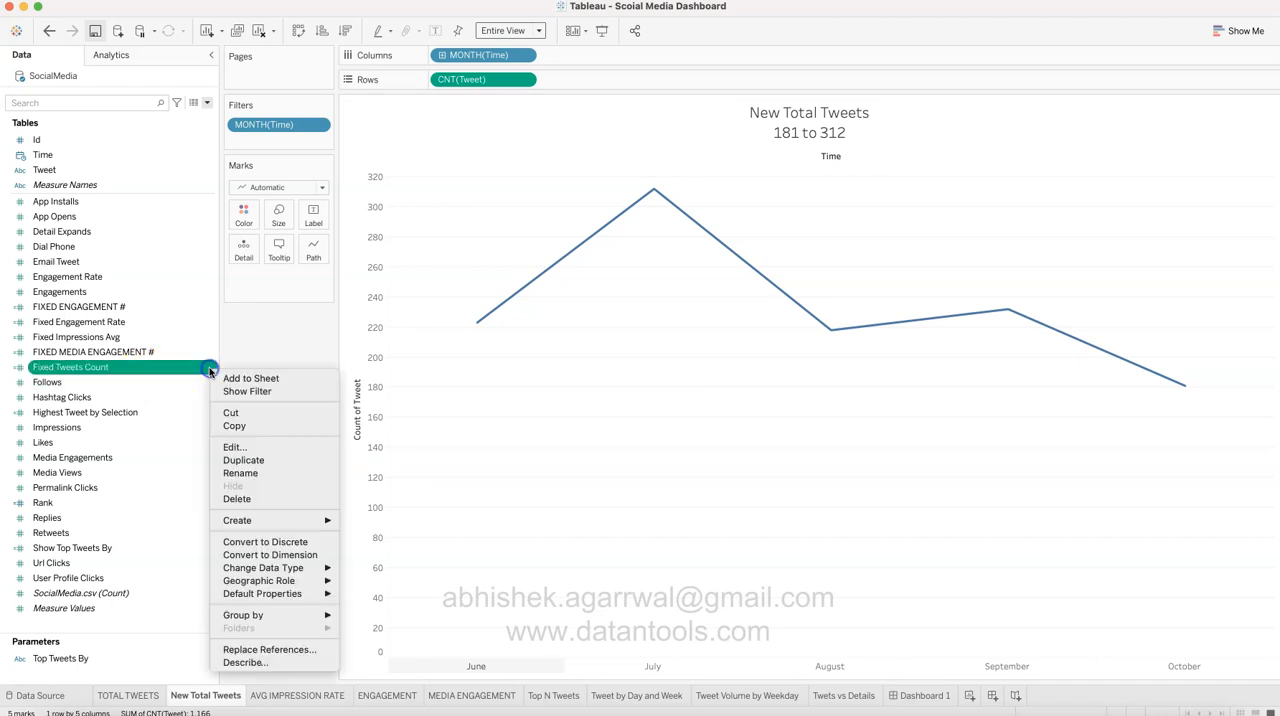
click(263, 448)
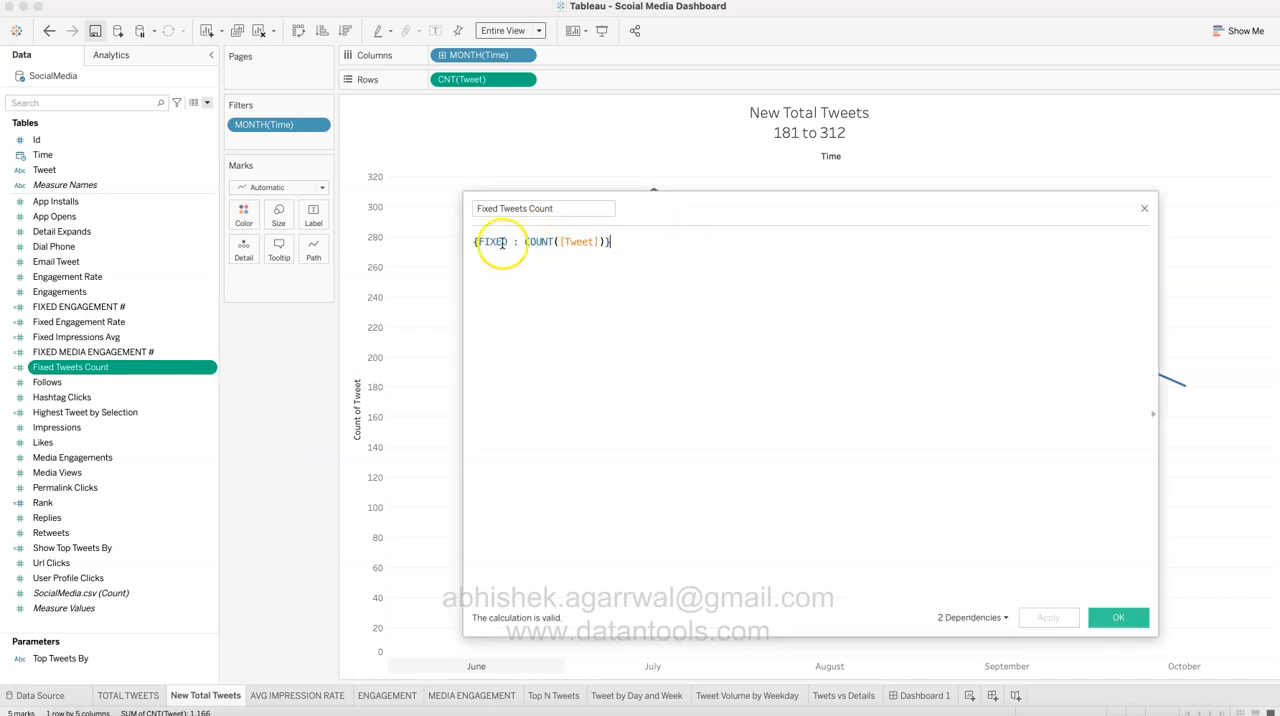
drag(527, 243, 612, 243)
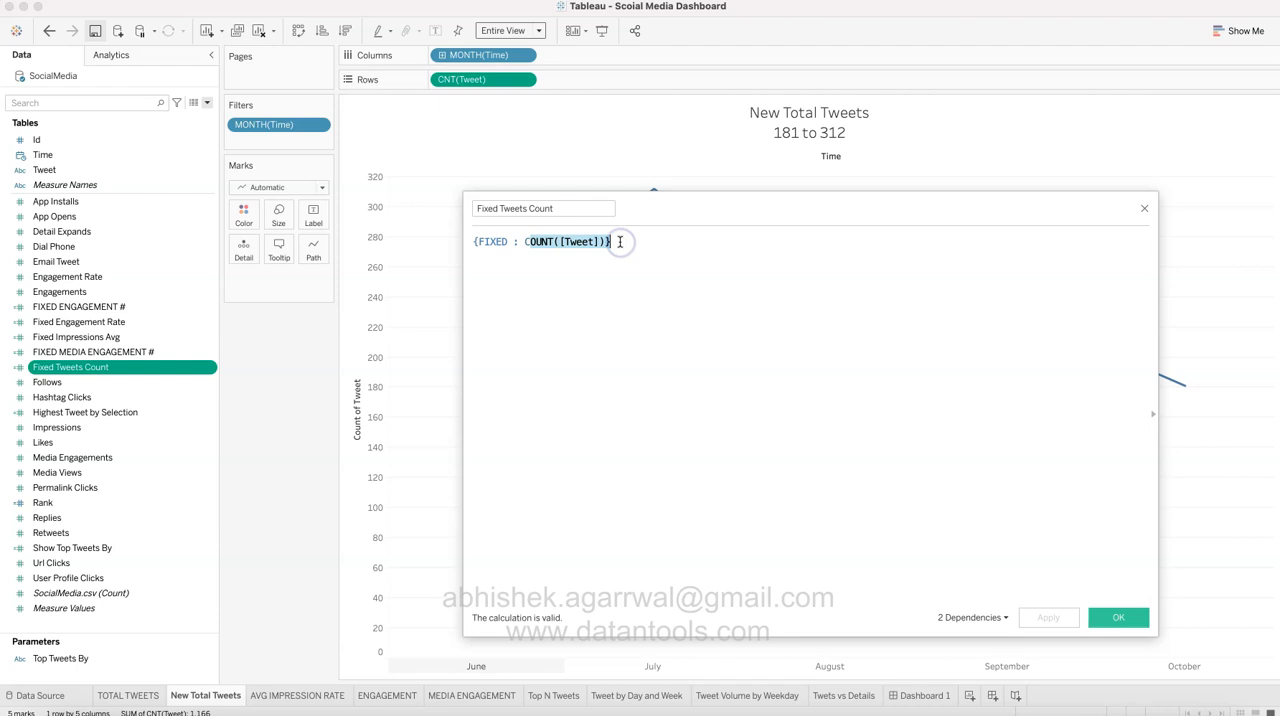
click(515, 242)
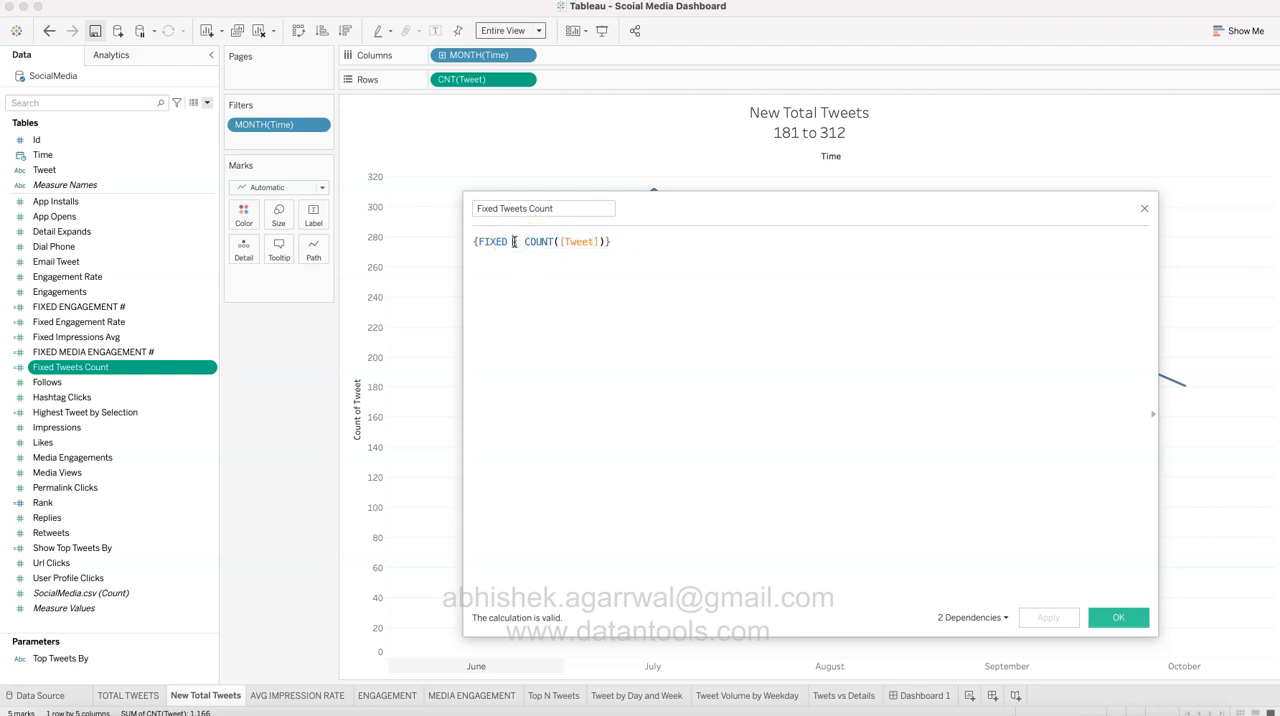
click(599, 241)
click(911, 499)
click(1118, 618)
Step: Add Fixed Tweets Count to the marks as detail and replace CNT(Tweet) in the title with SUM(Fixed Tweets Count)
drag(162, 369, 244, 250)
click(835, 135)
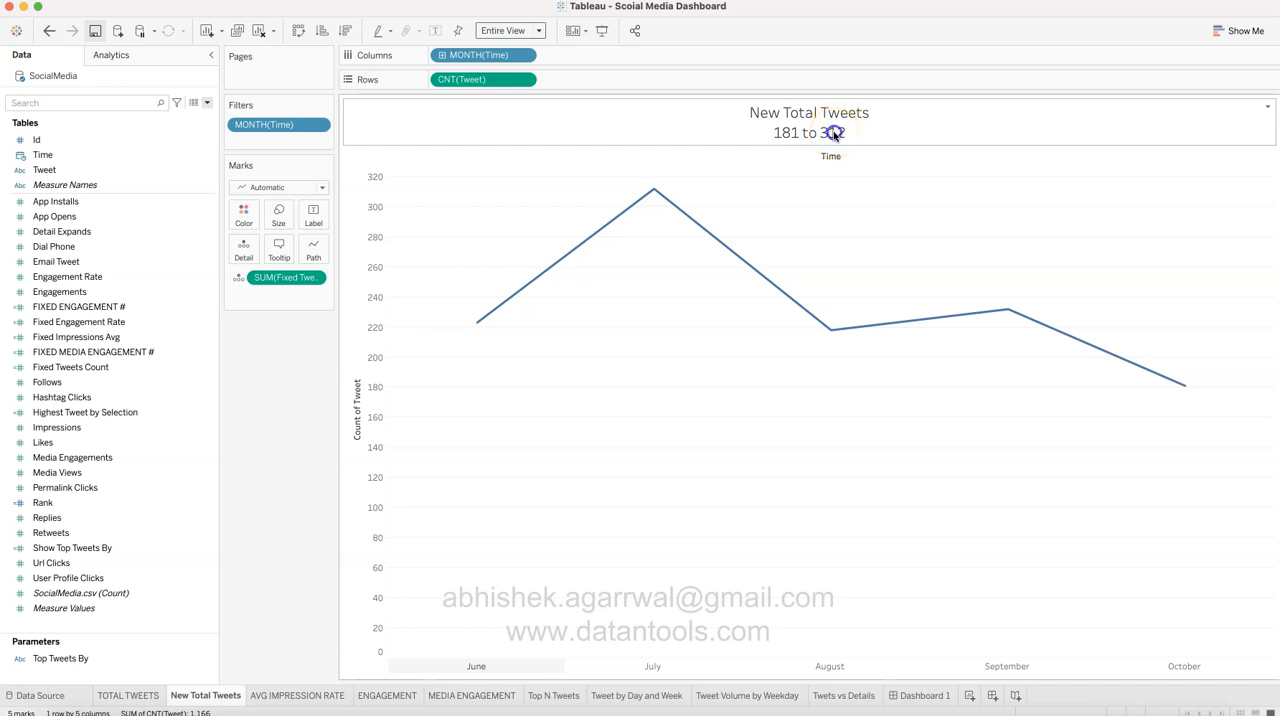
double_click(835, 134)
triple_click(712, 434)
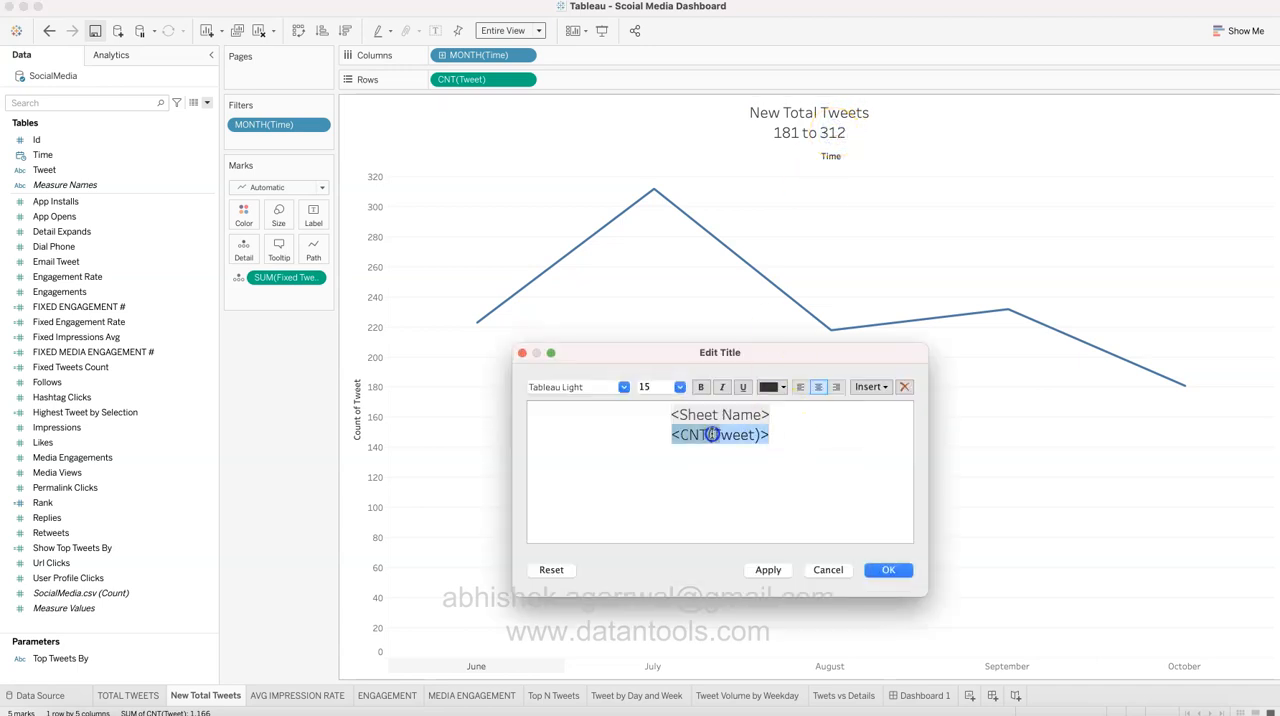
key(BackSpace)
click(869, 387)
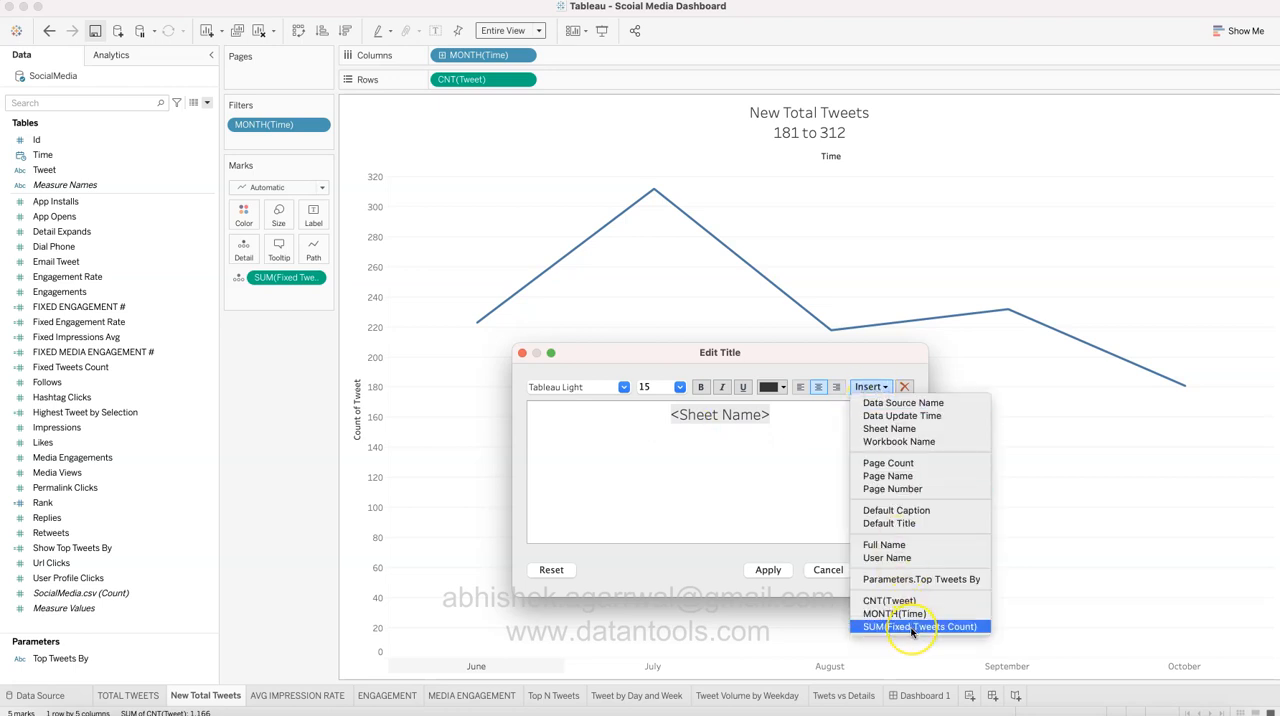
click(911, 627)
click(775, 570)
click(888, 570)
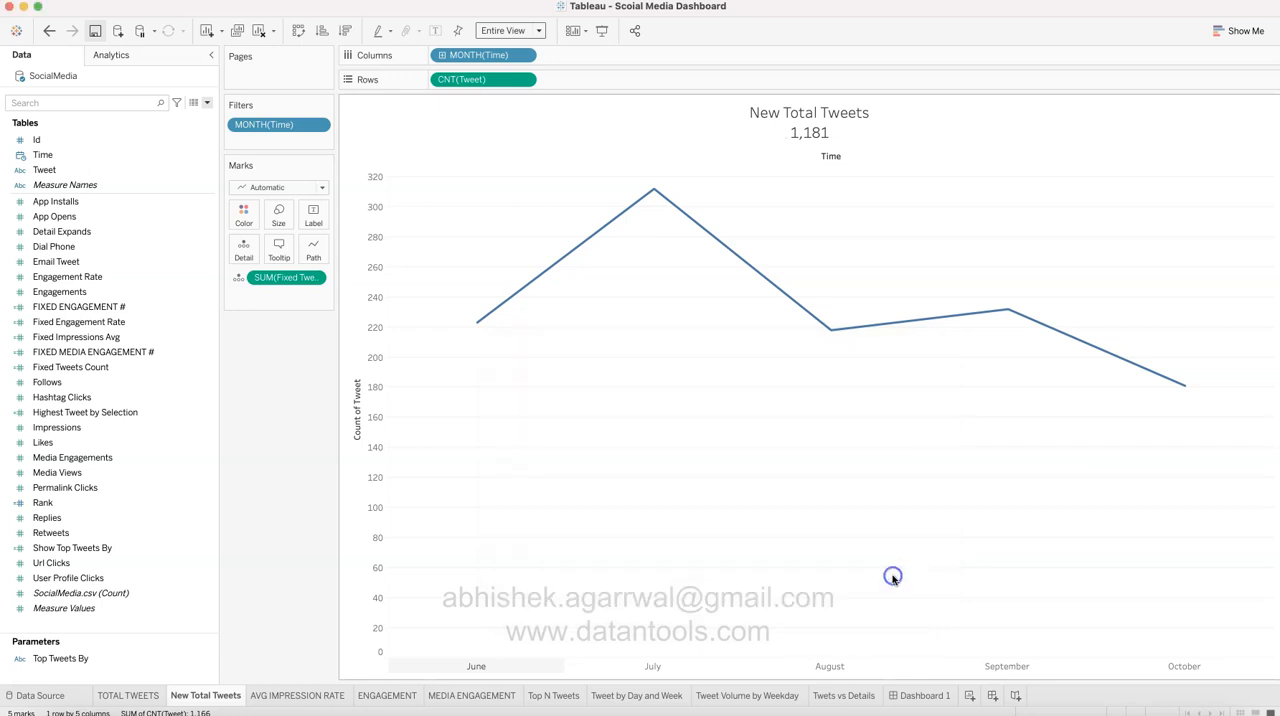
Step: Check the updated New Total Tweets title and chart against the TOTAL TWEETS worksheet
click(814, 144)
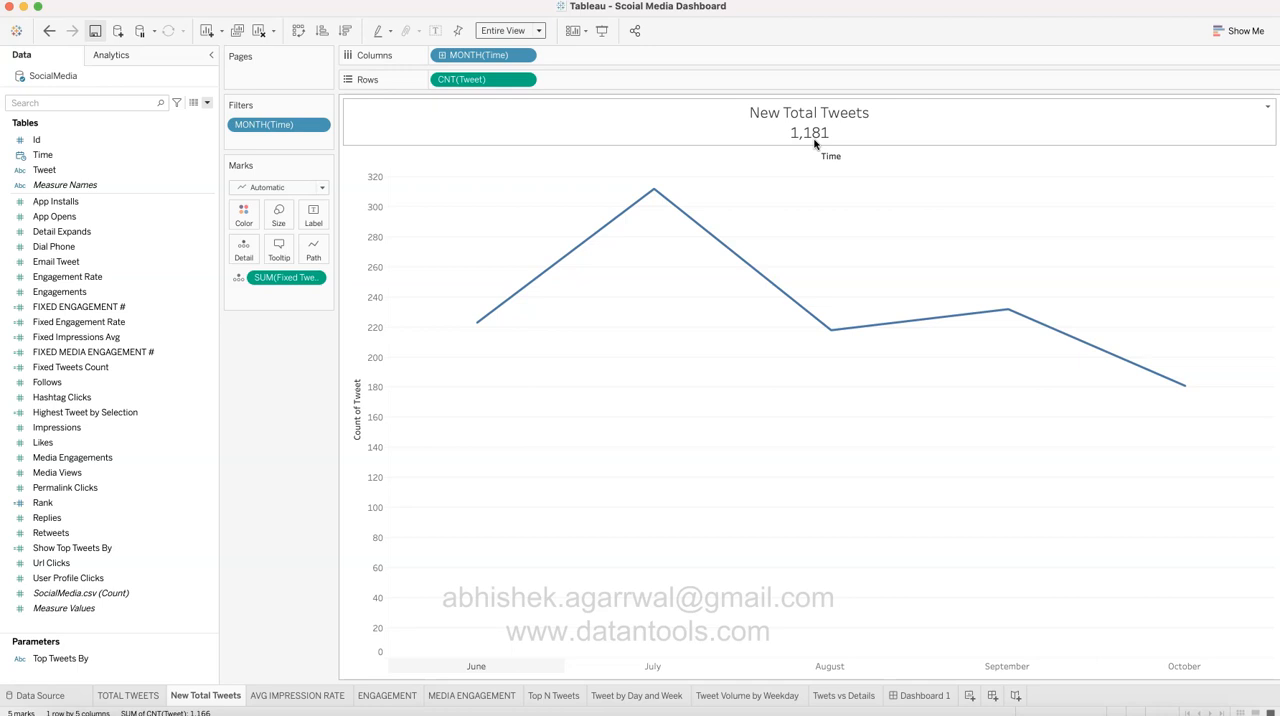
click(128, 695)
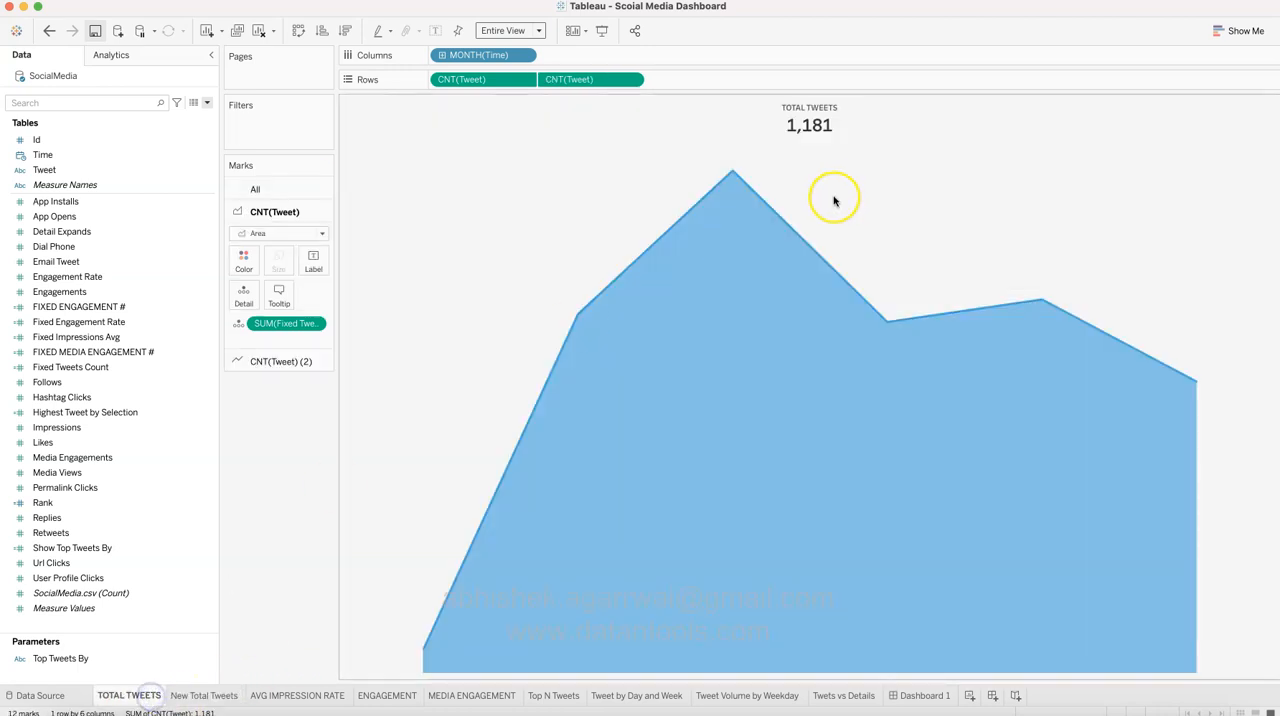
click(204, 695)
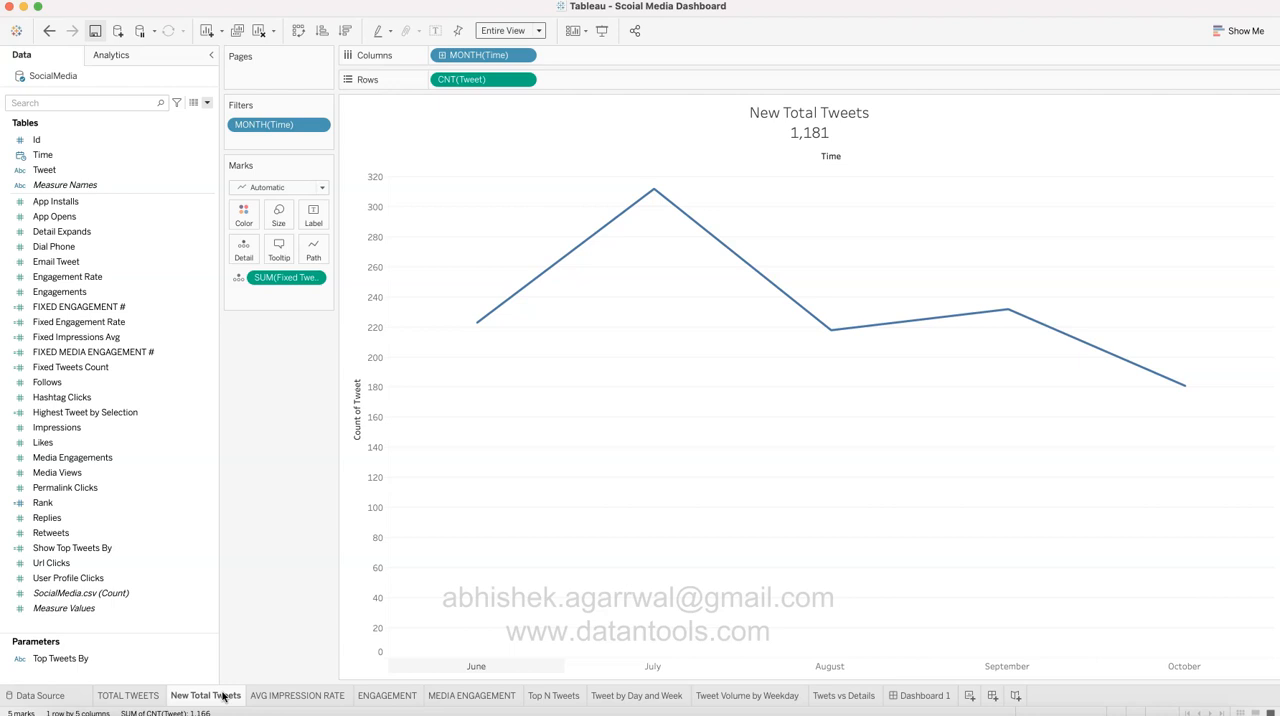
Step: Examine the AVG IMPRESSION RATE worksheet and the fields used in its title, leaving the title as it is
click(304, 697)
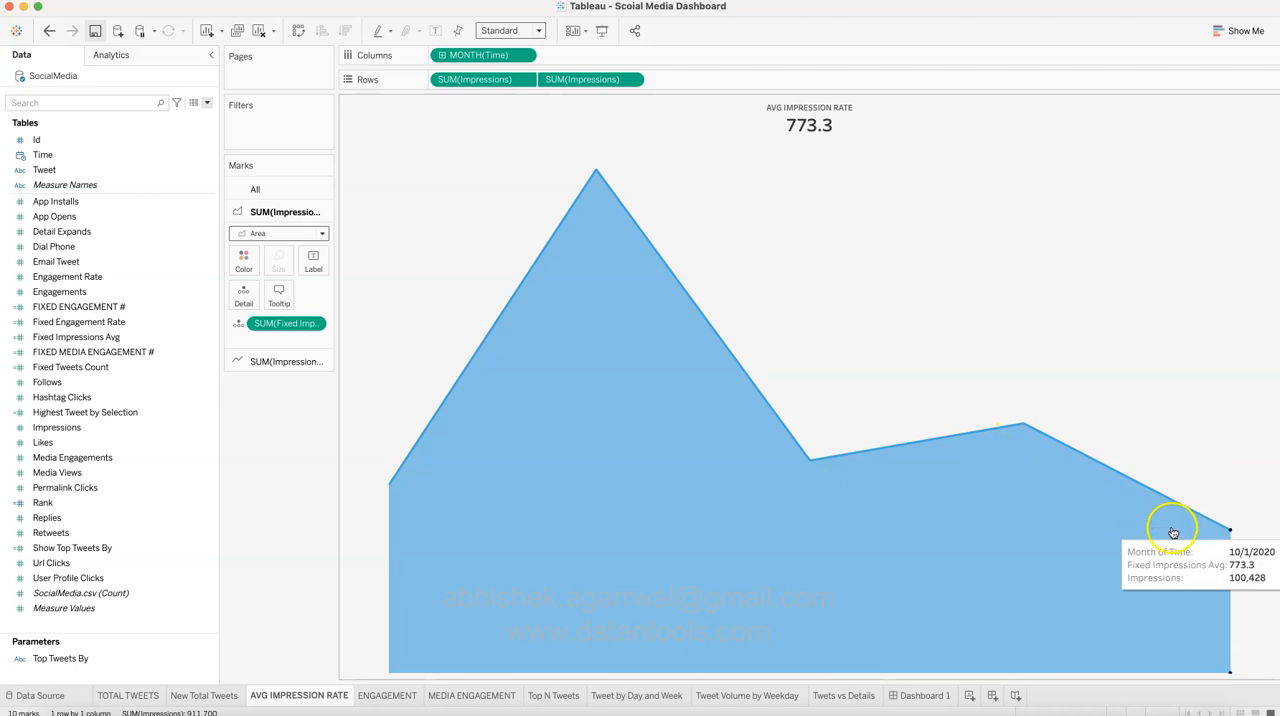
click(813, 124)
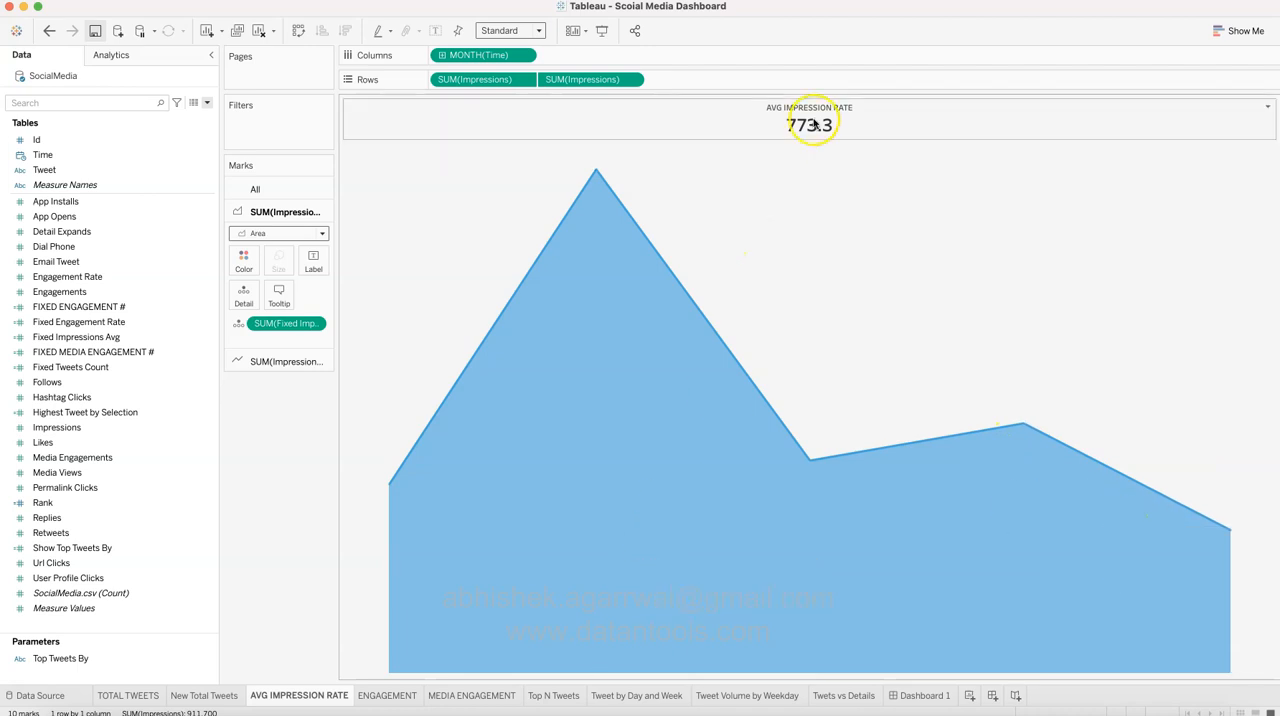
double_click(845, 121)
click(714, 411)
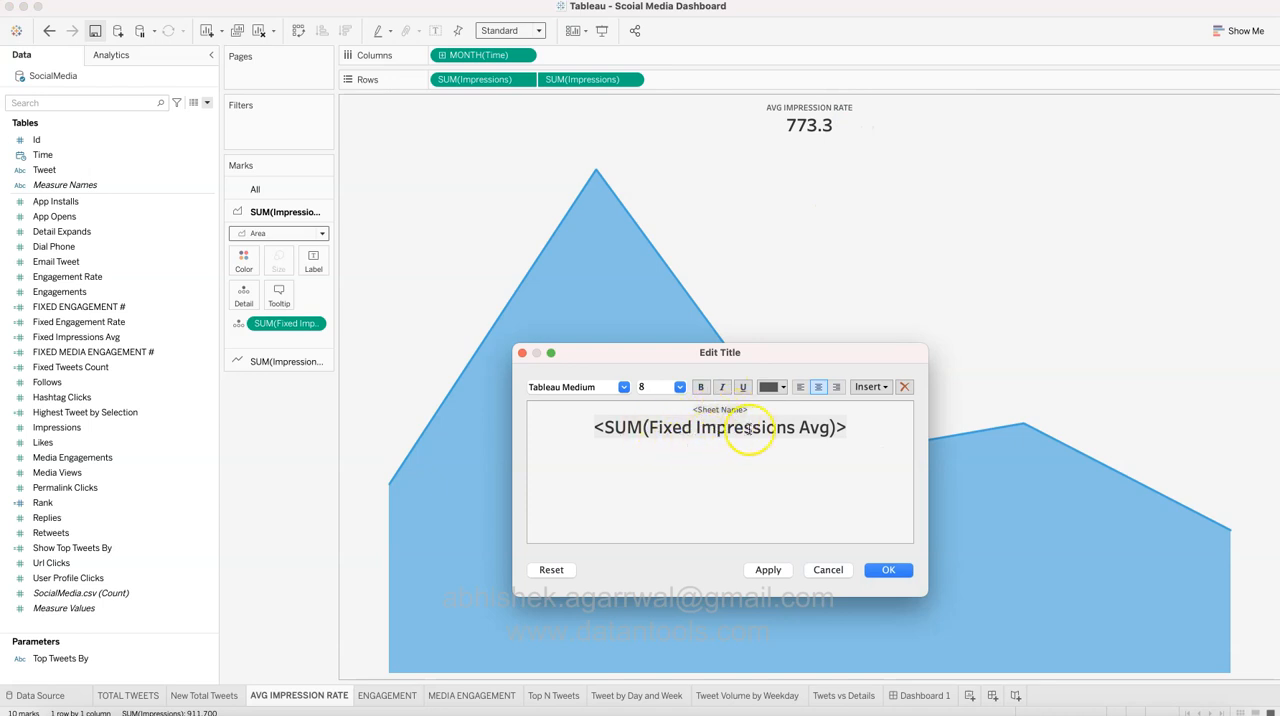
triple_click(810, 427)
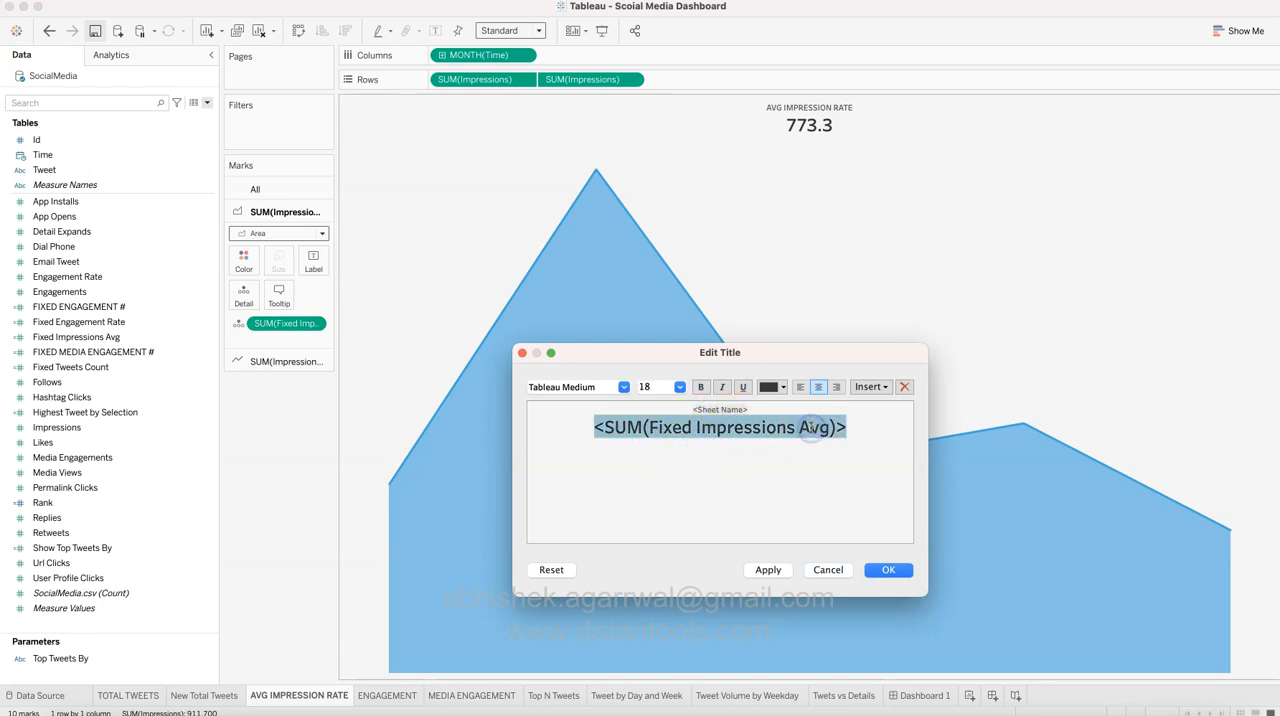
click(830, 569)
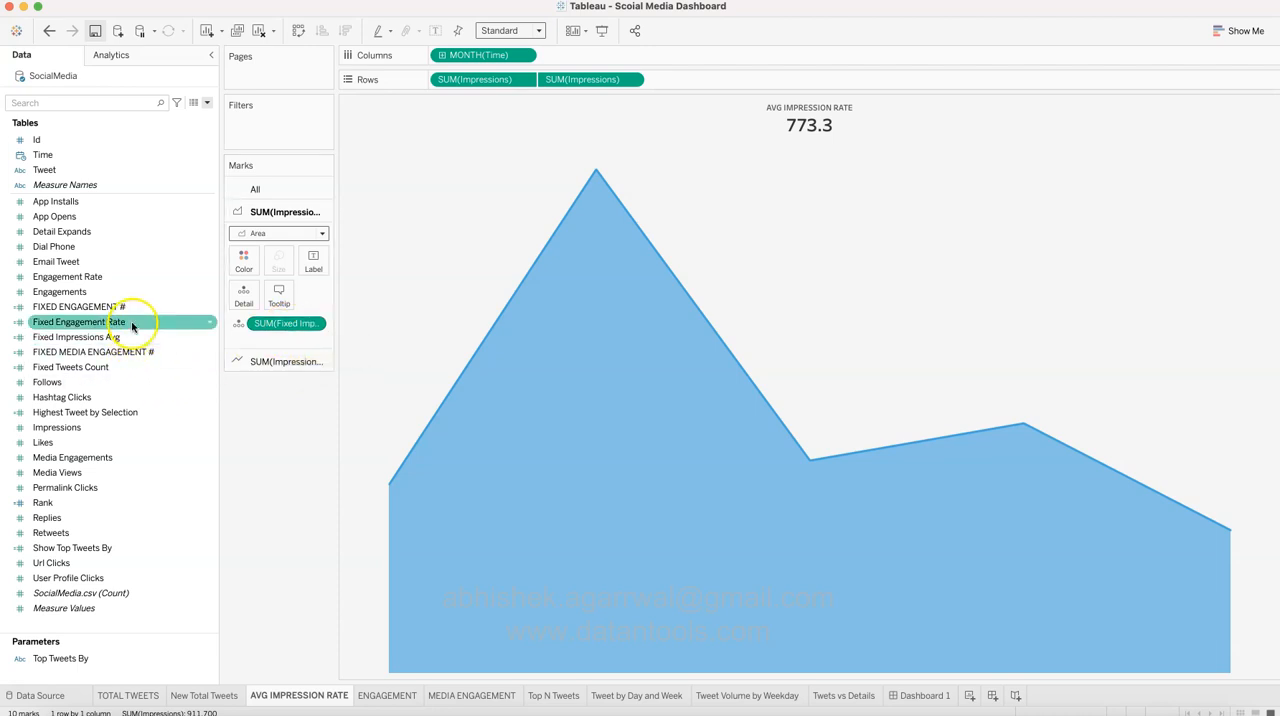
Step: Examine the formula of the Fixed Impressions Avg calculated field and close its editor without changing it
click(208, 338)
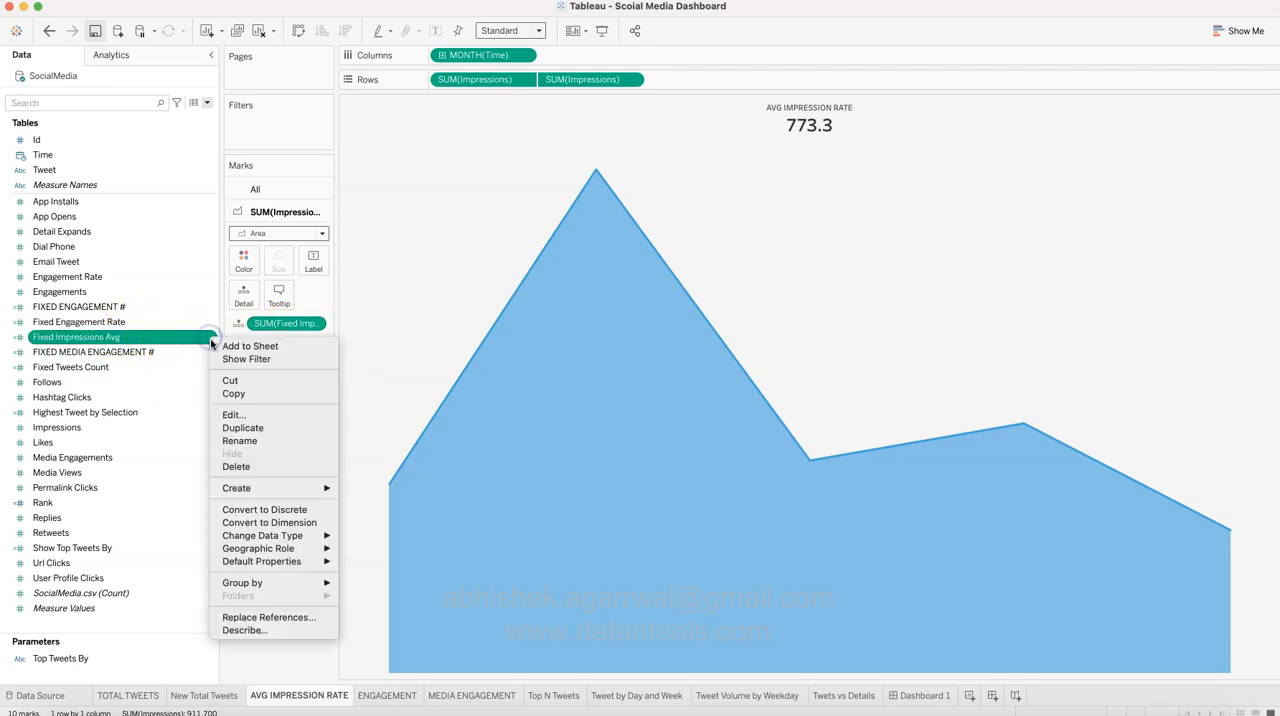
click(255, 414)
click(483, 242)
drag(483, 242, 637, 243)
click(638, 244)
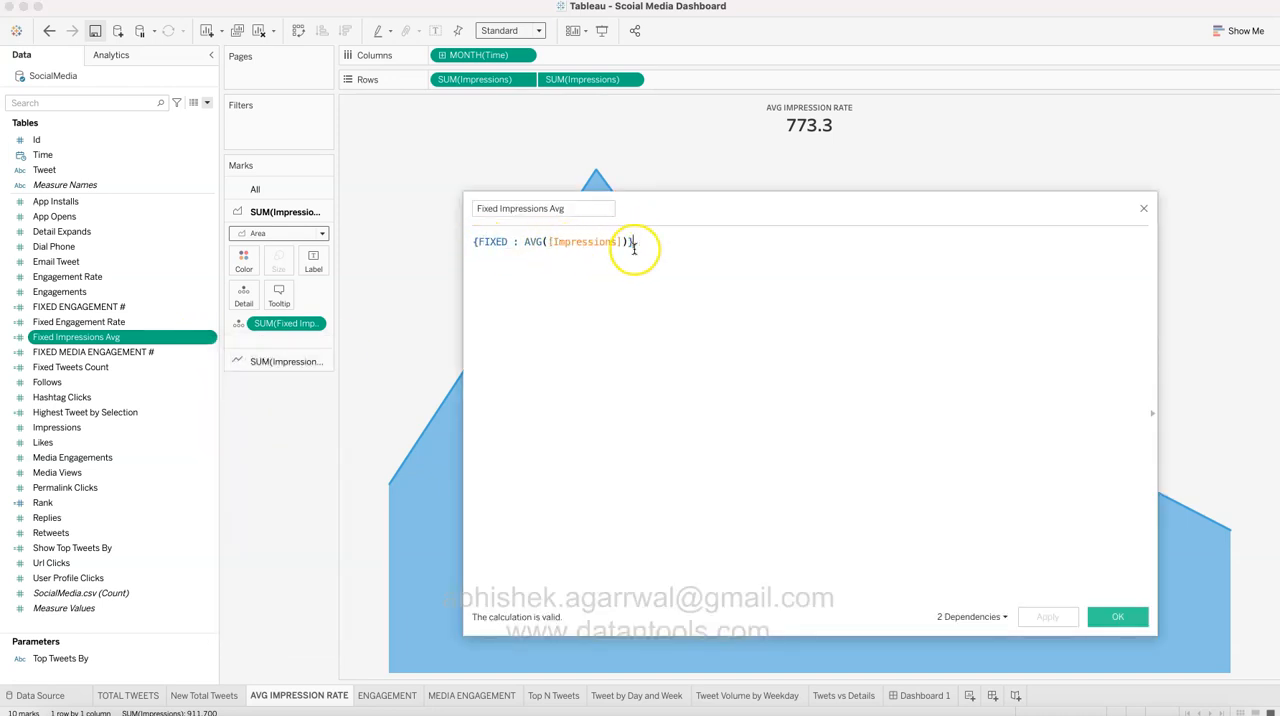
click(1125, 621)
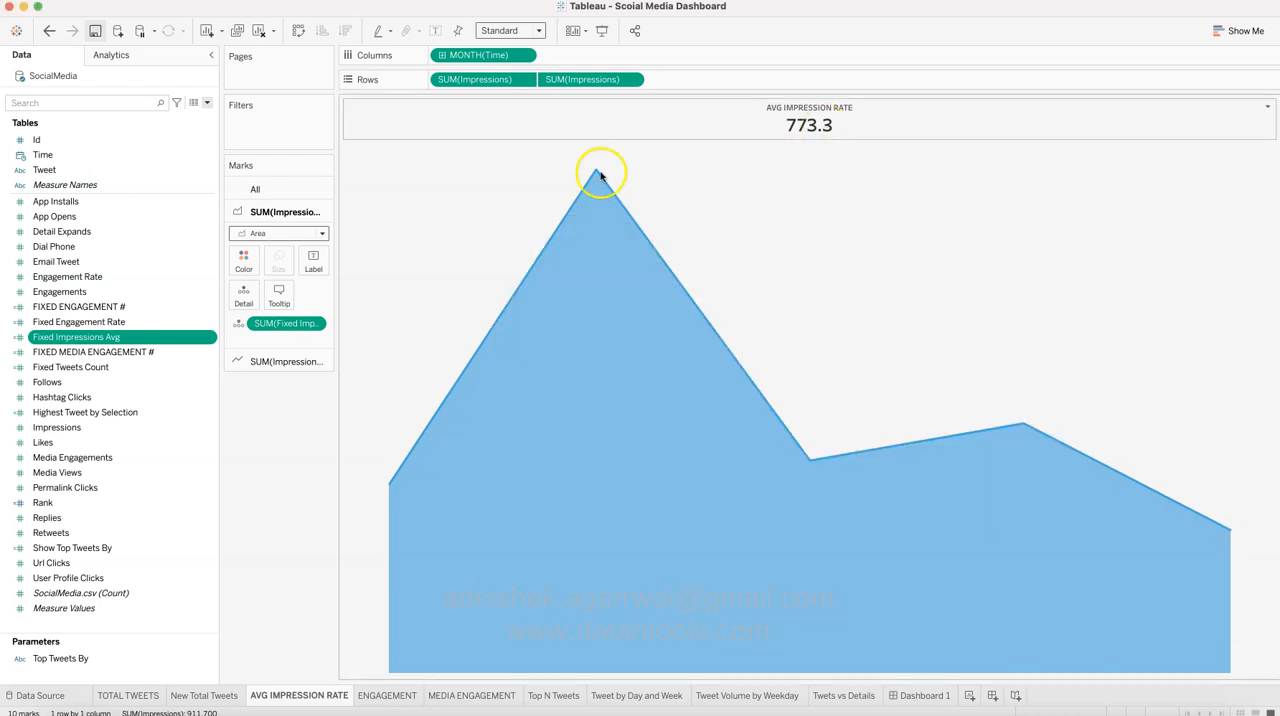
Step: Examine the ENGAGEMENT worksheet, its Engagement Rate fields and the field used in its title, leaving the title as it is
click(386, 695)
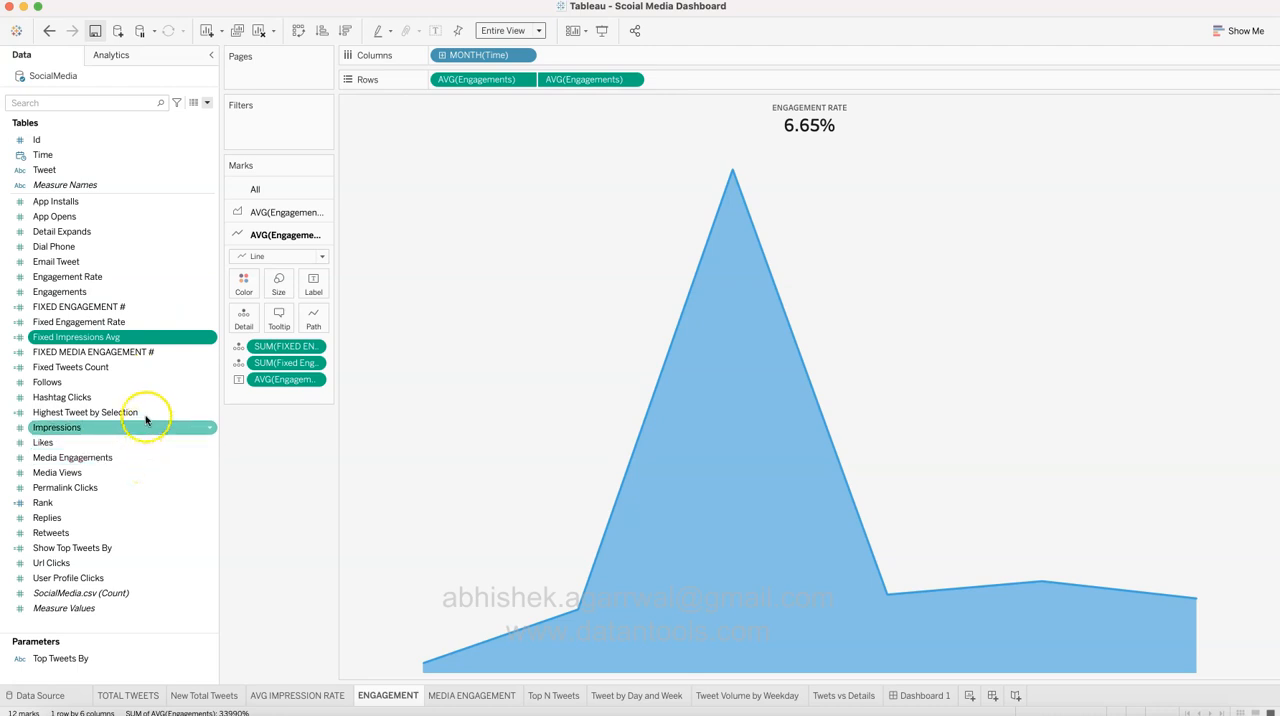
click(136, 278)
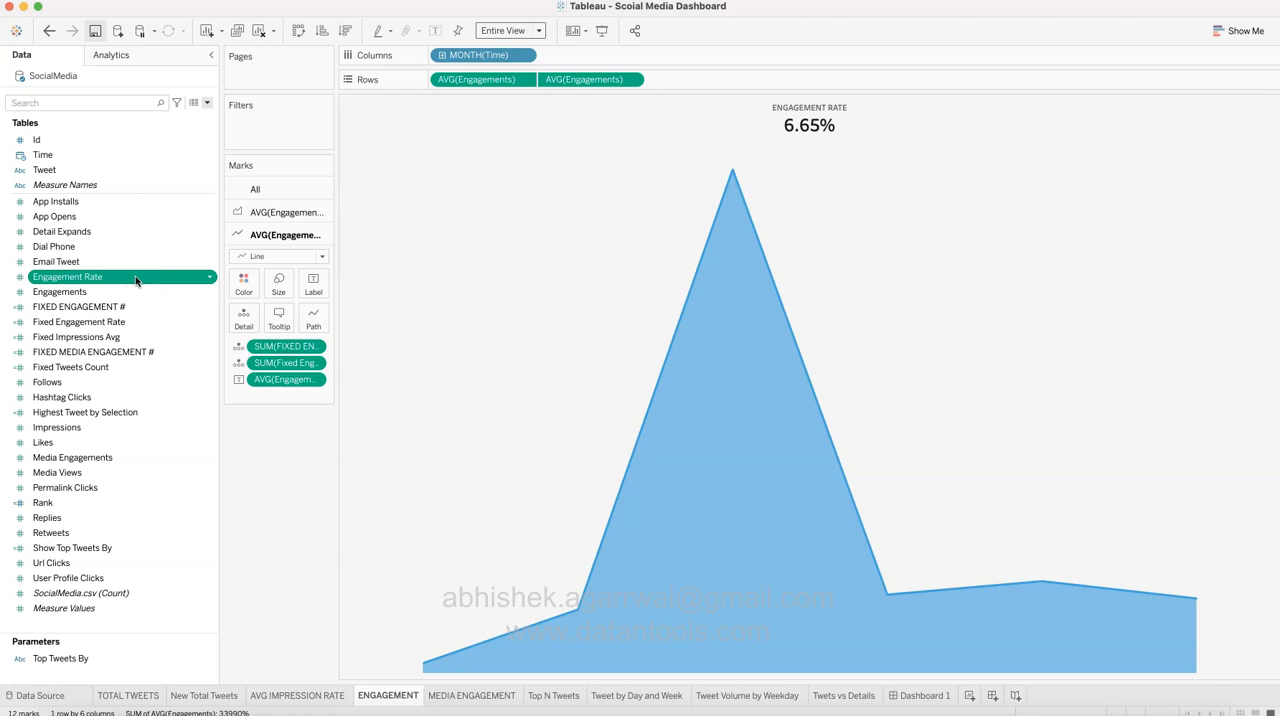
click(129, 322)
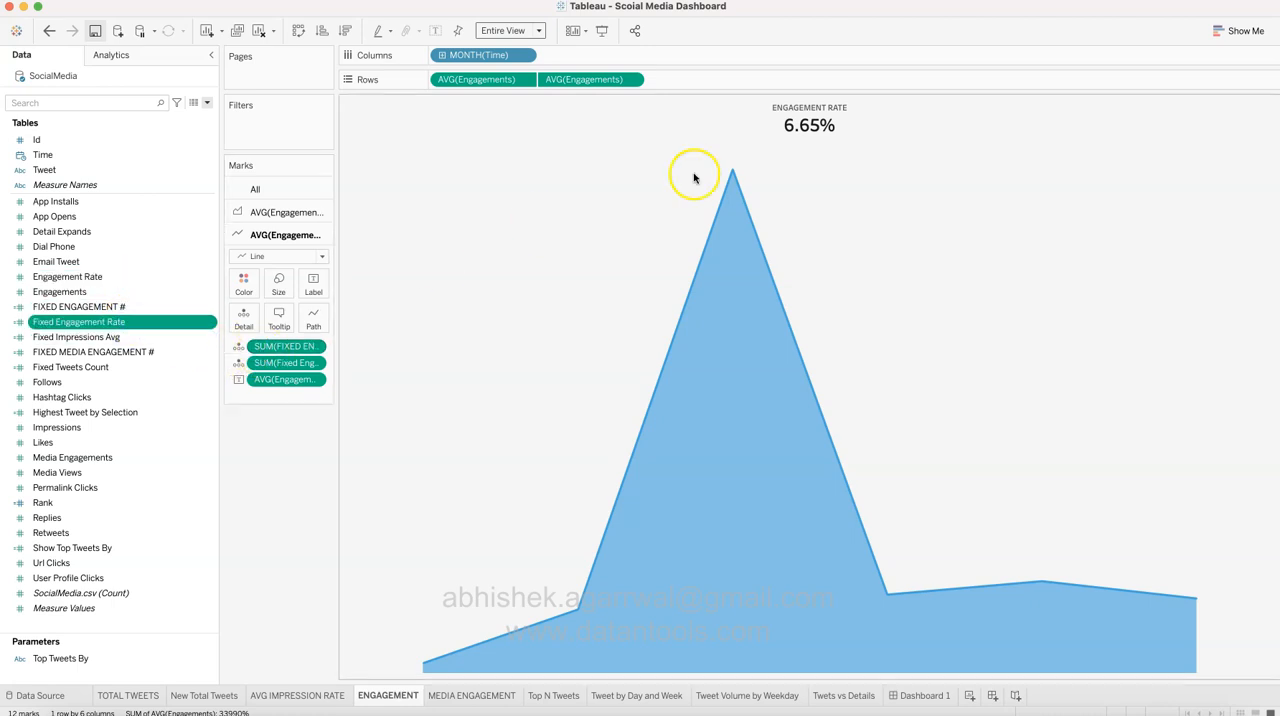
double_click(809, 127)
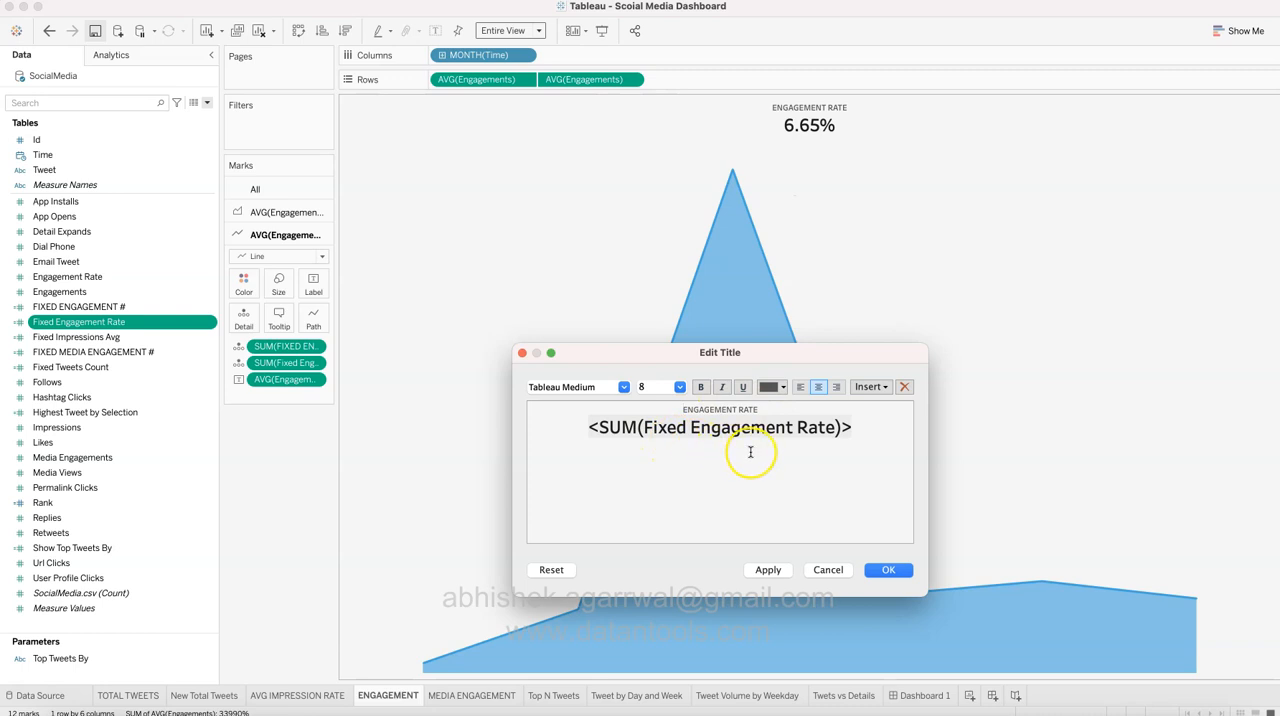
click(821, 566)
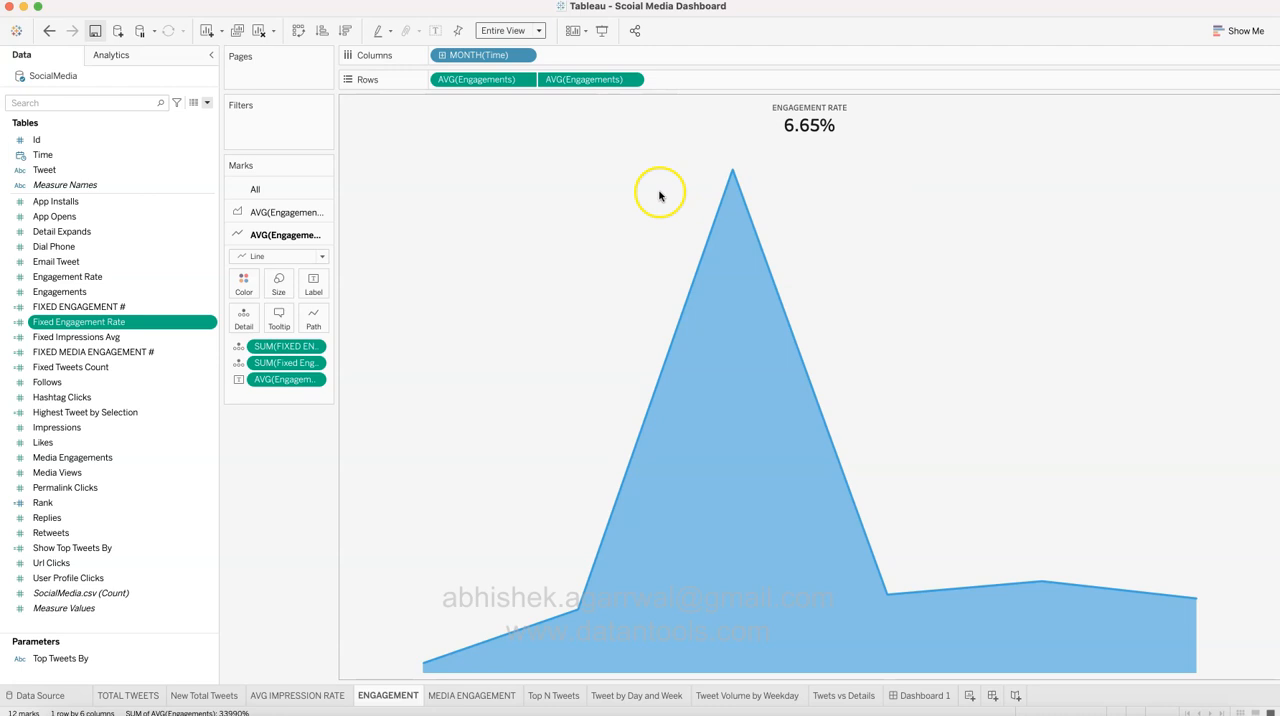
Step: Review the MEDIA ENGAGEMENT worksheet and compare it with its KPI chart on Dashboard 1
click(504, 692)
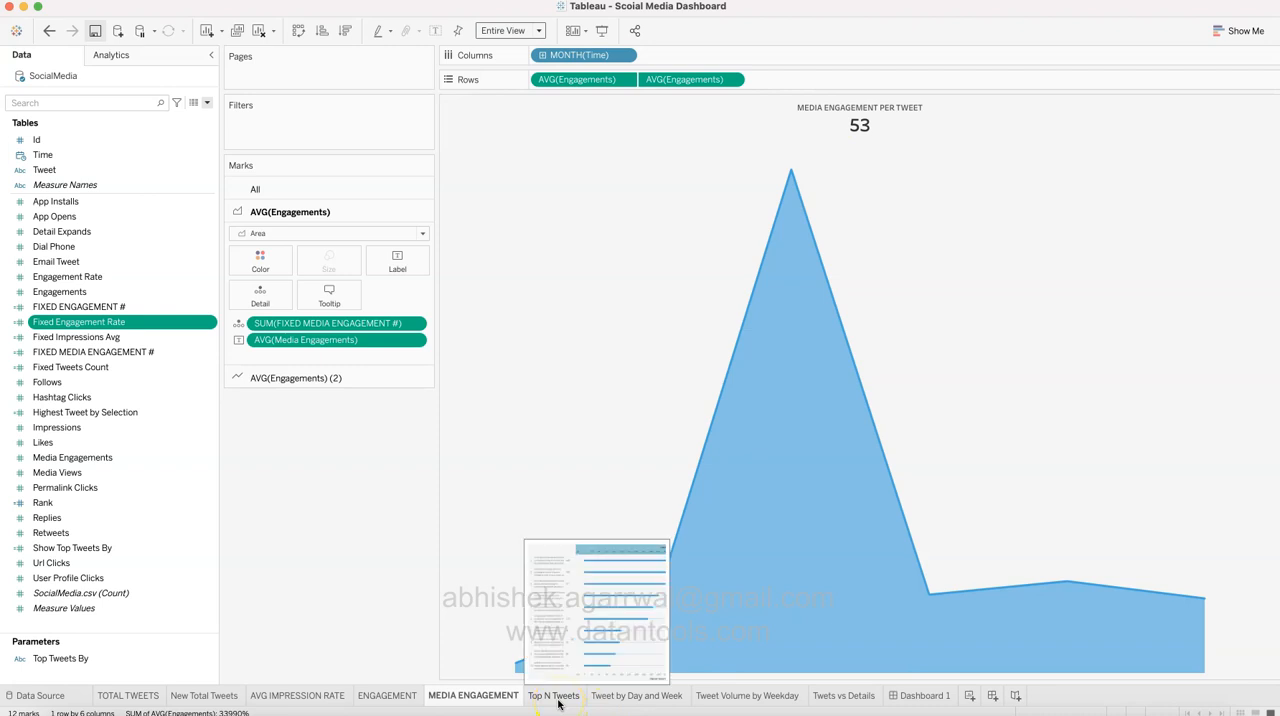
click(916, 695)
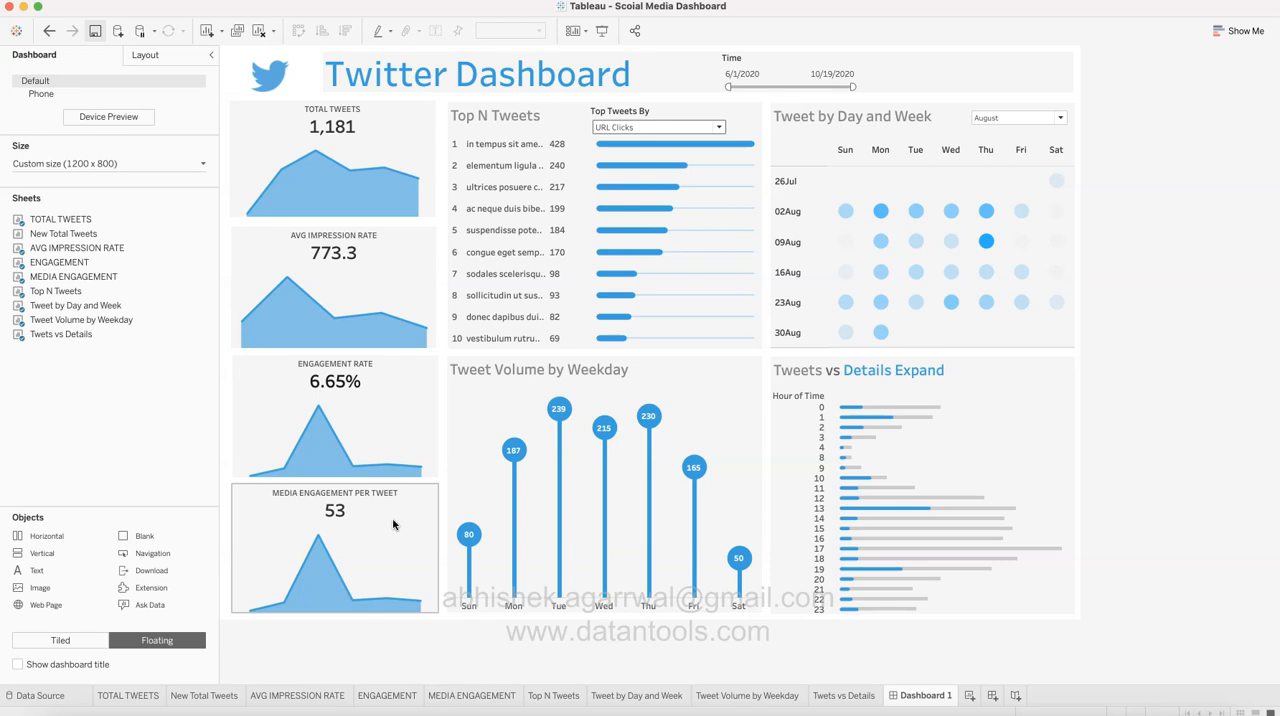
Step: Rename the Top N Tweets worksheet as Top 10 Tweets
click(556, 697)
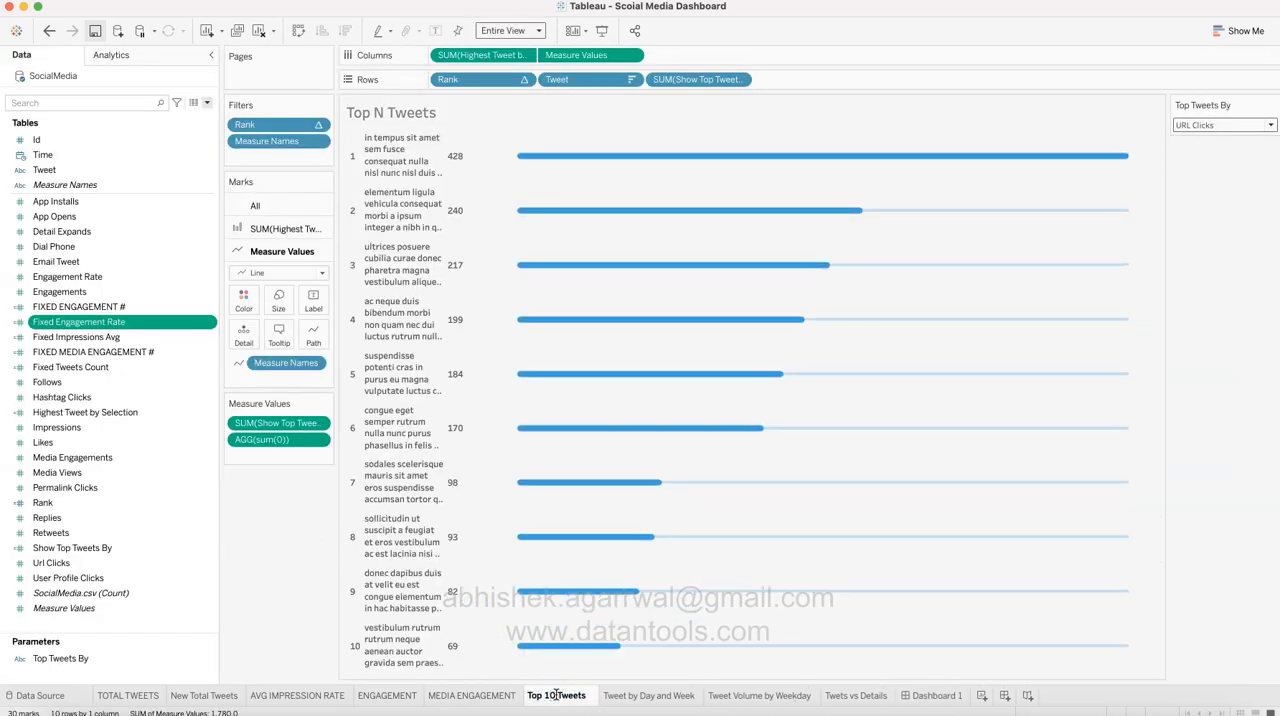
key(XF86AudioMute)
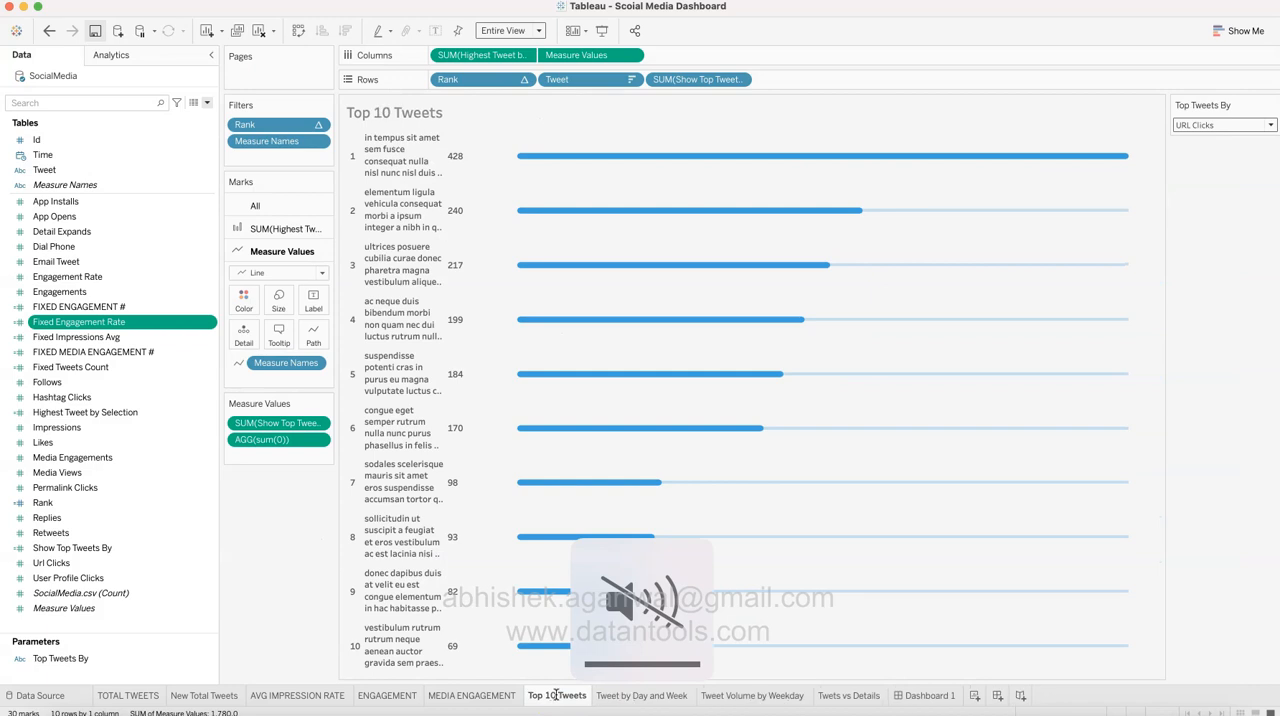
click(290, 598)
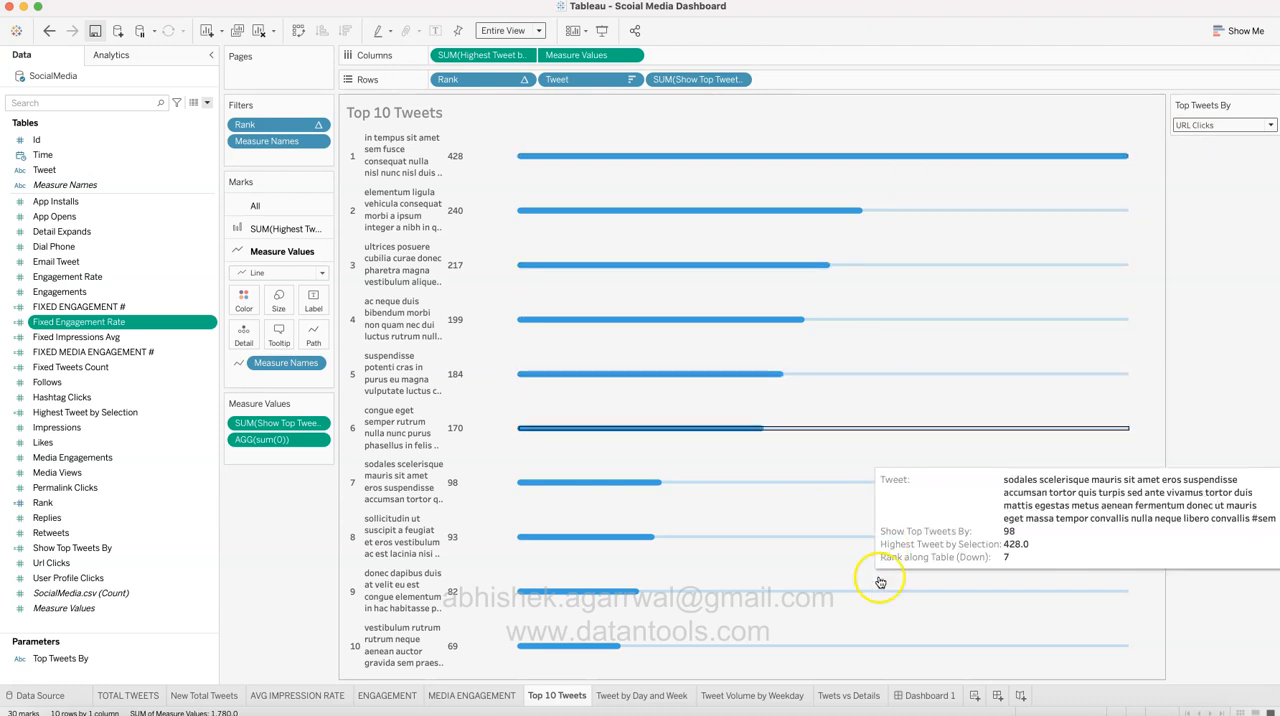
Step: Review the choices offered by the Top Tweets By selector, keeping URL Clicks selected
click(1252, 126)
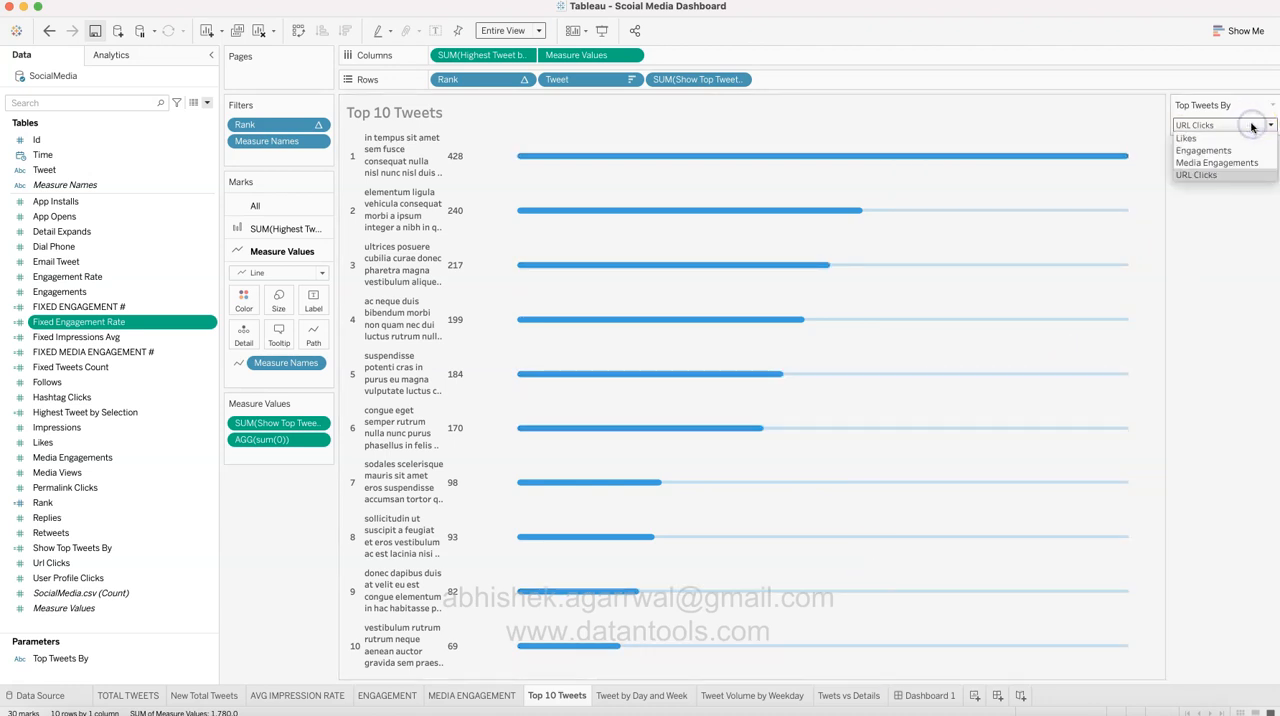
click(1254, 150)
click(1240, 360)
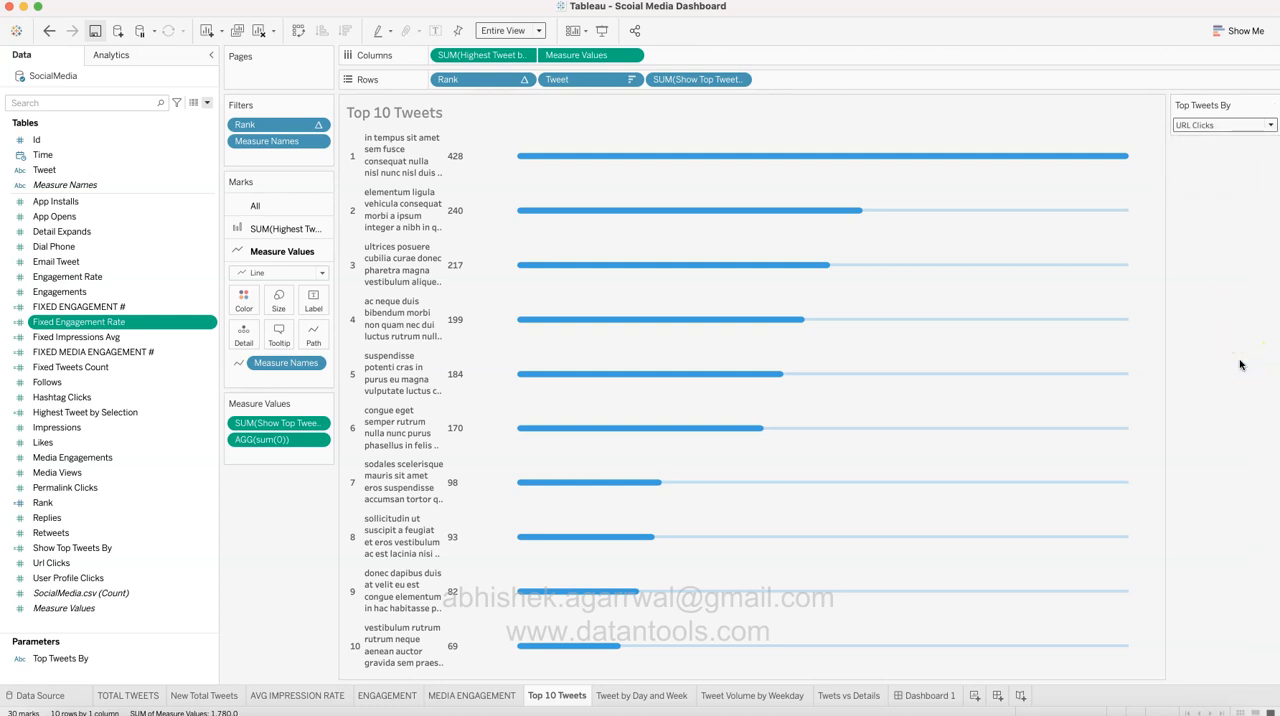
Step: Examine the Top Tweets By parameter's data type and list of values, and close its settings without changing them
click(197, 659)
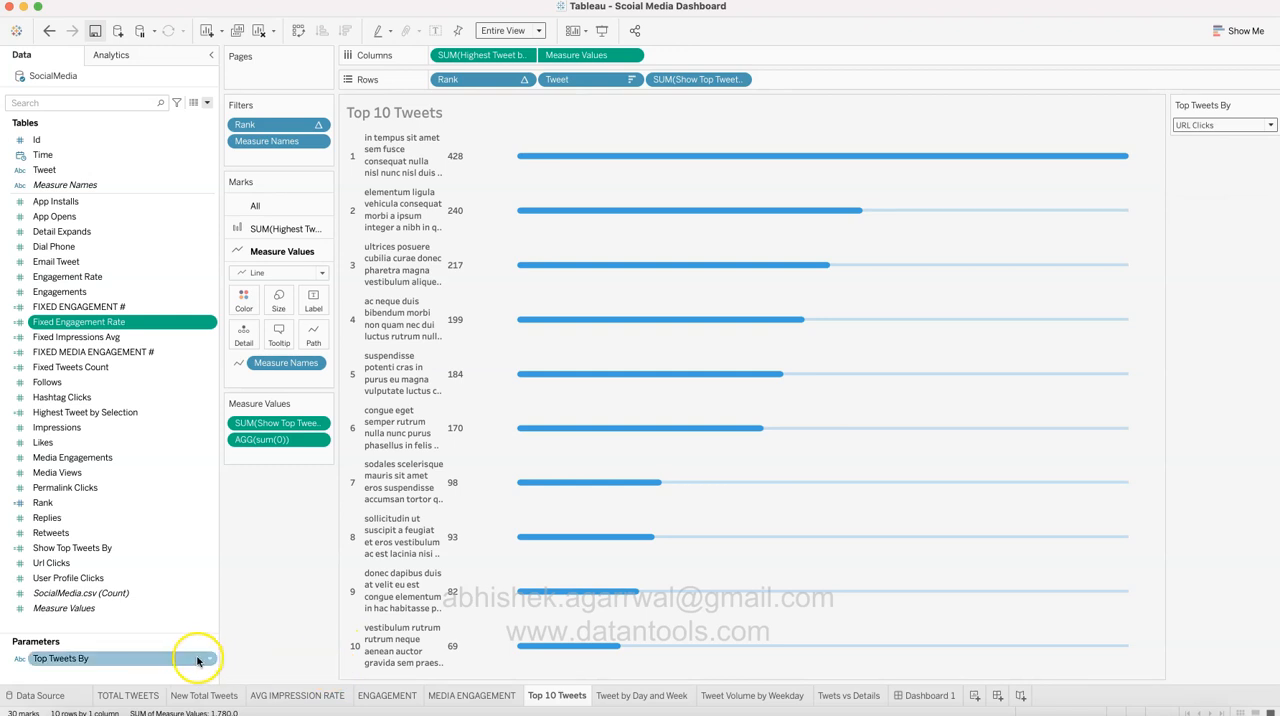
click(206, 658)
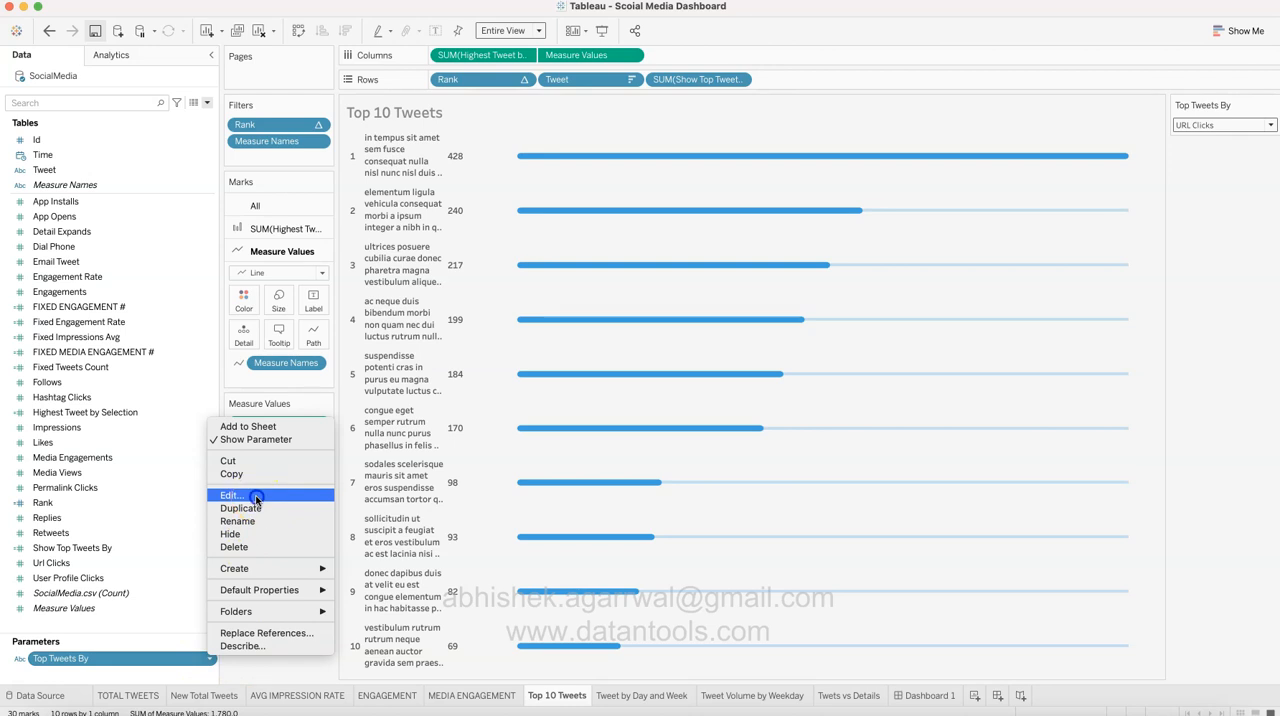
click(250, 494)
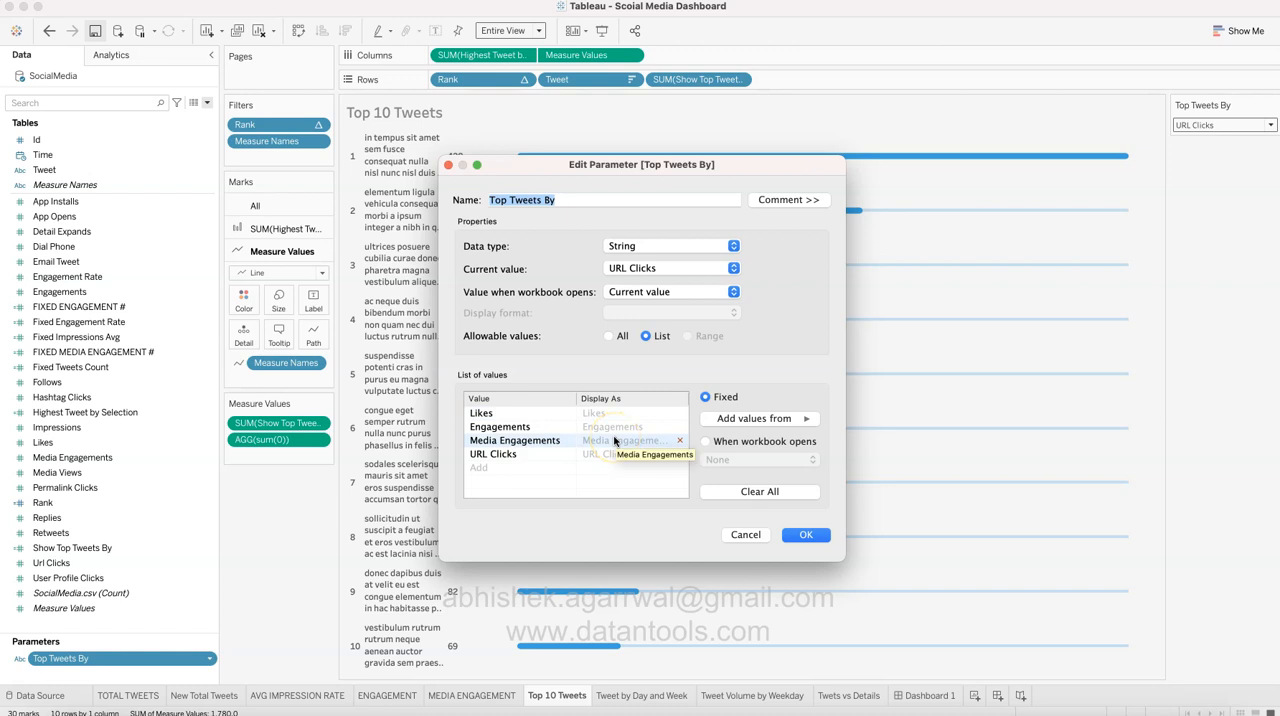
click(798, 536)
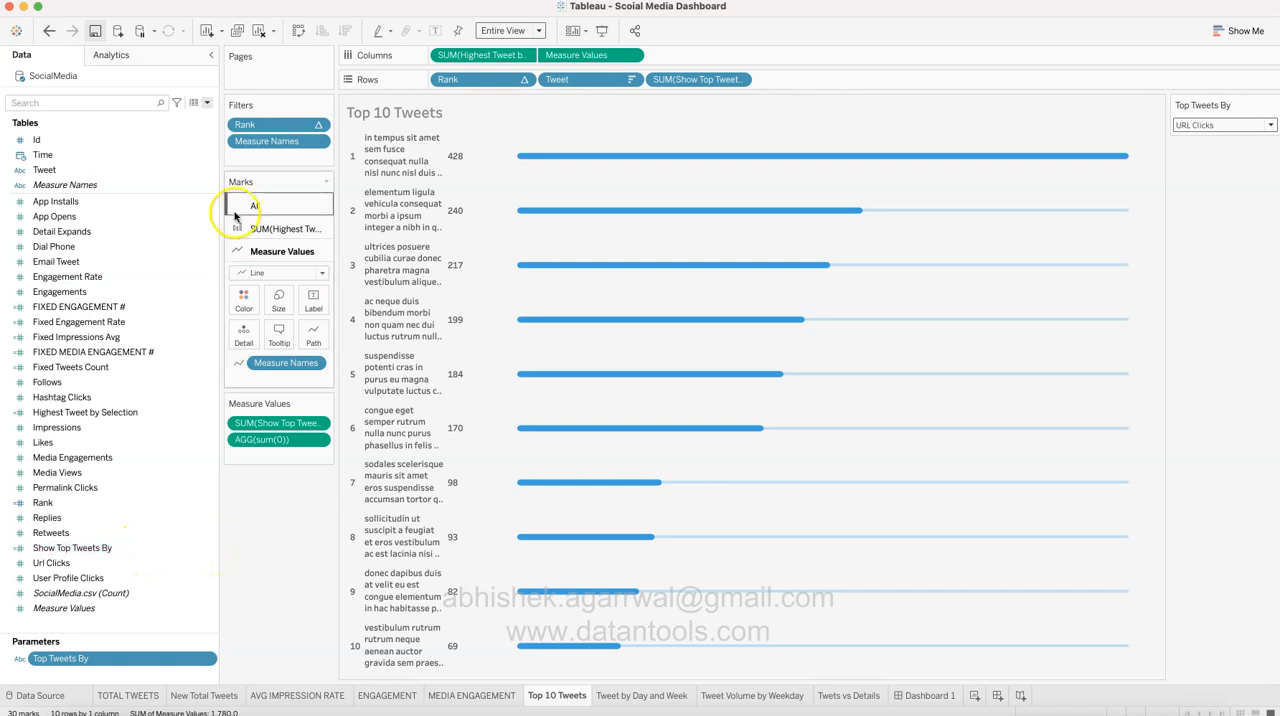
click(207, 103)
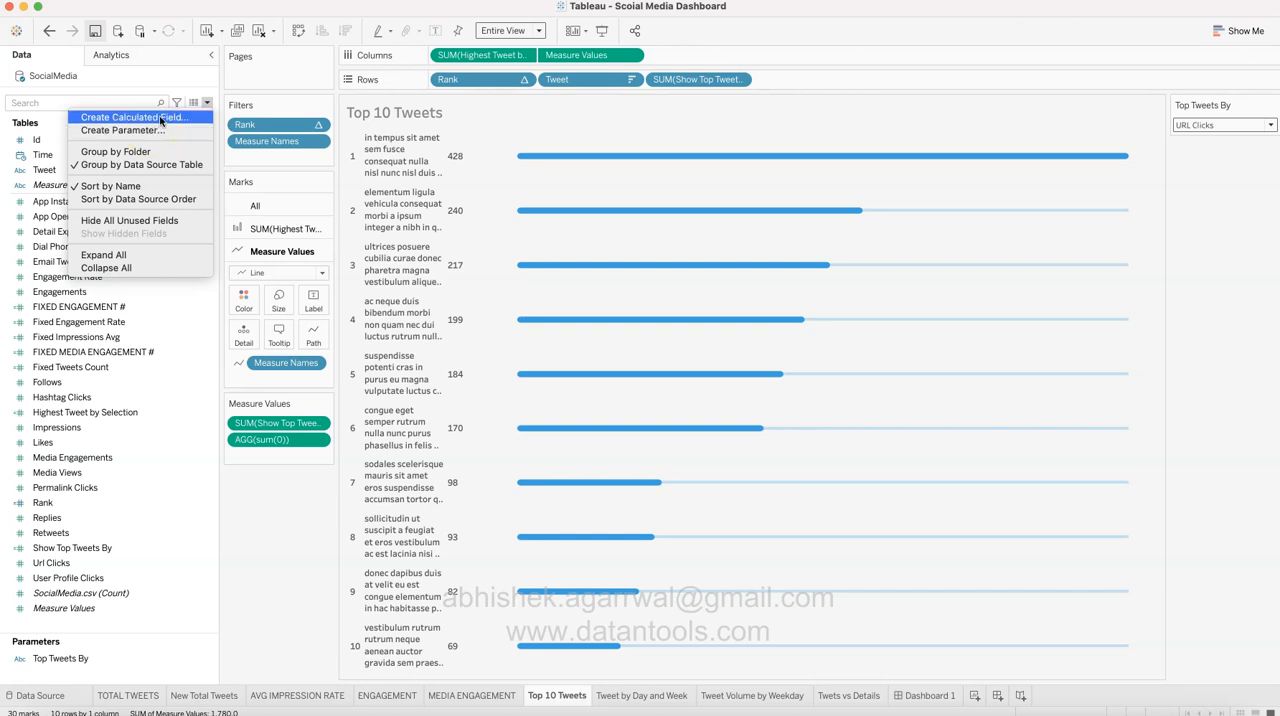
click(162, 118)
click(165, 122)
click(306, 527)
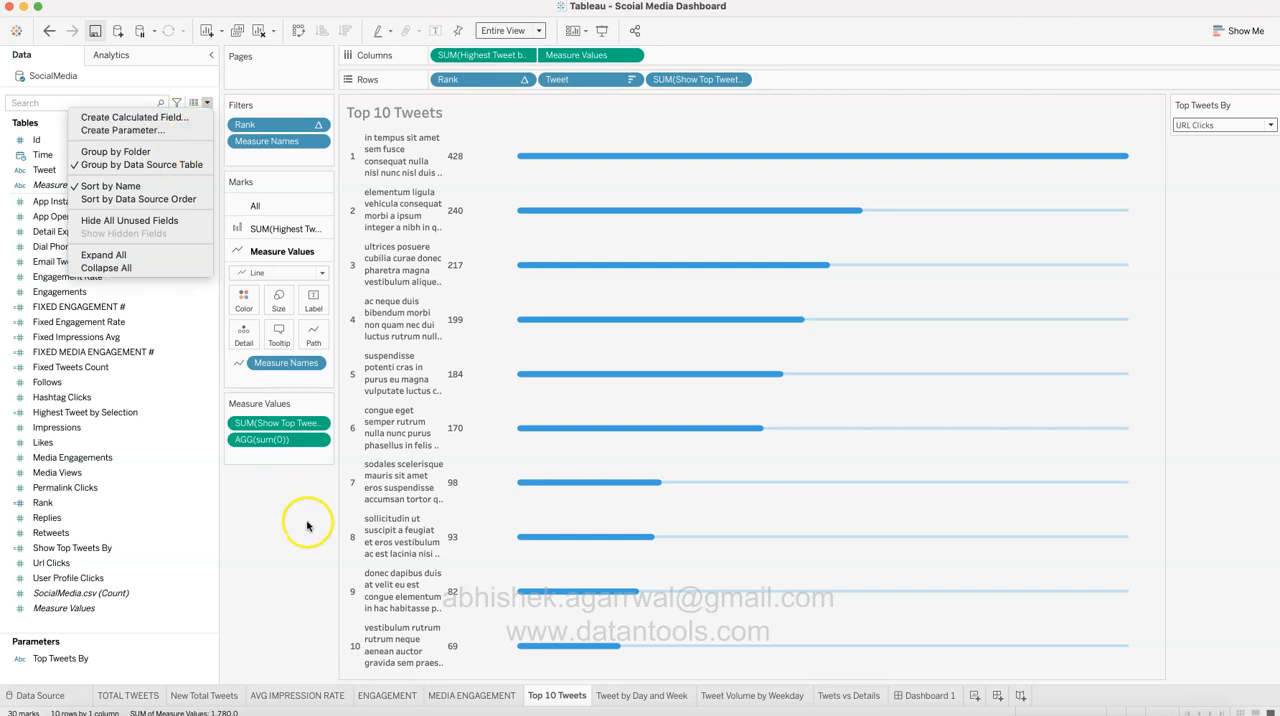
Step: Open the Show Top Tweets By calculated field and examine its name and CASE formula
click(211, 552)
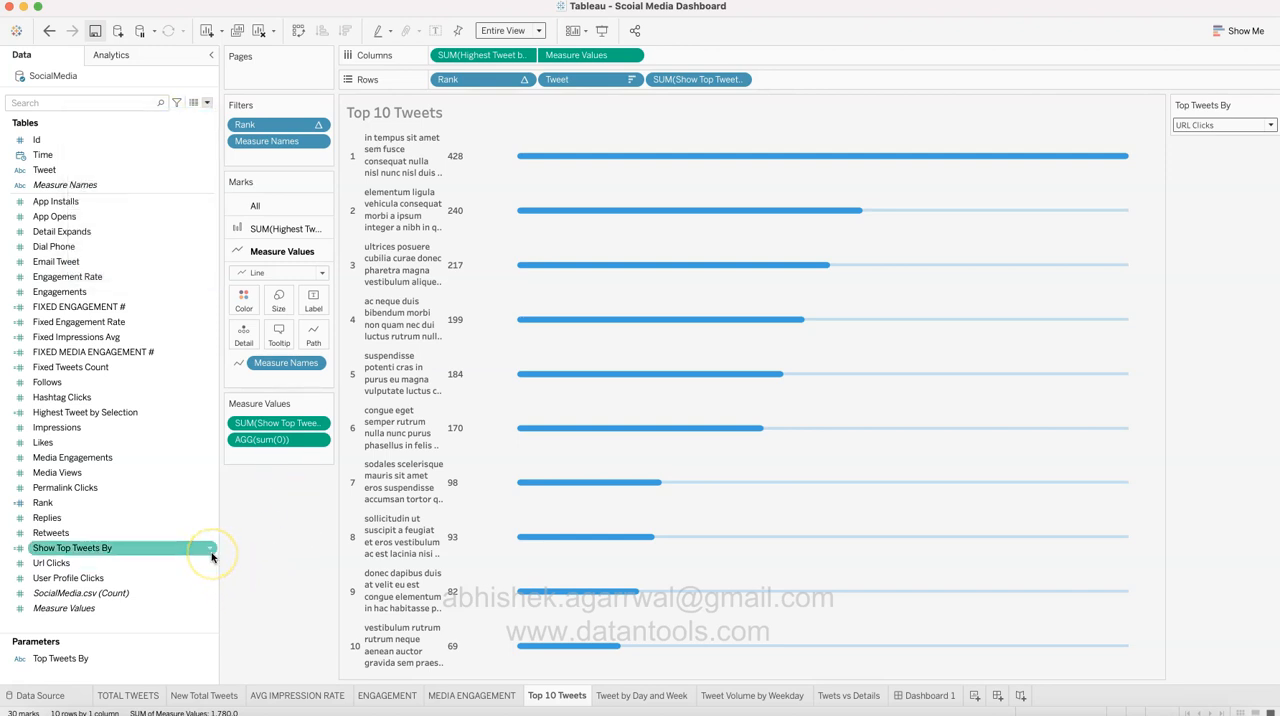
click(211, 553)
click(262, 326)
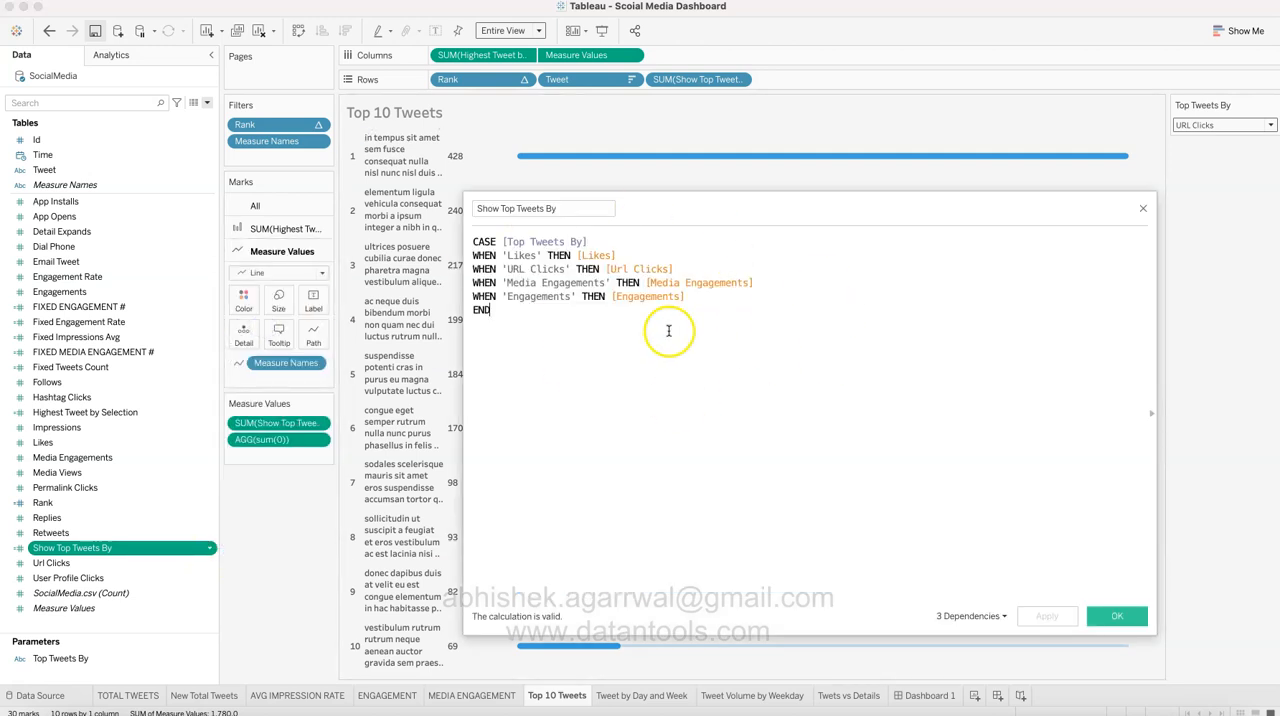
drag(573, 211, 474, 210)
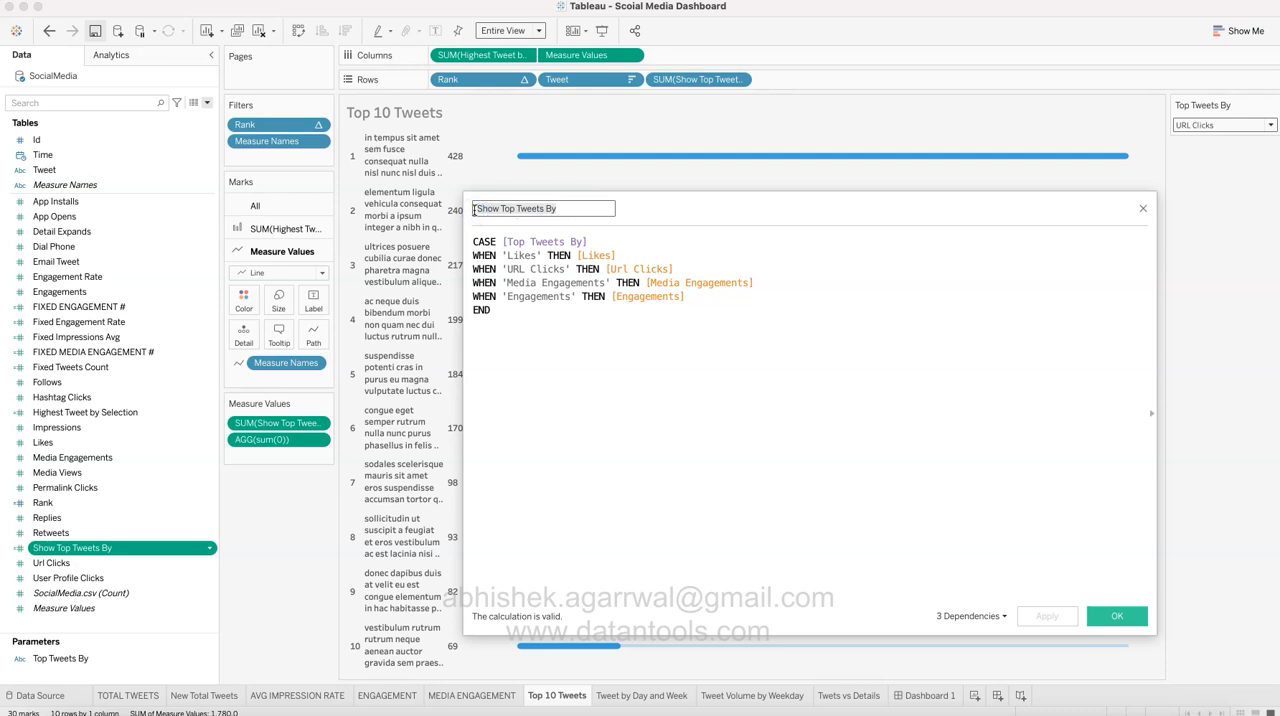
click(575, 354)
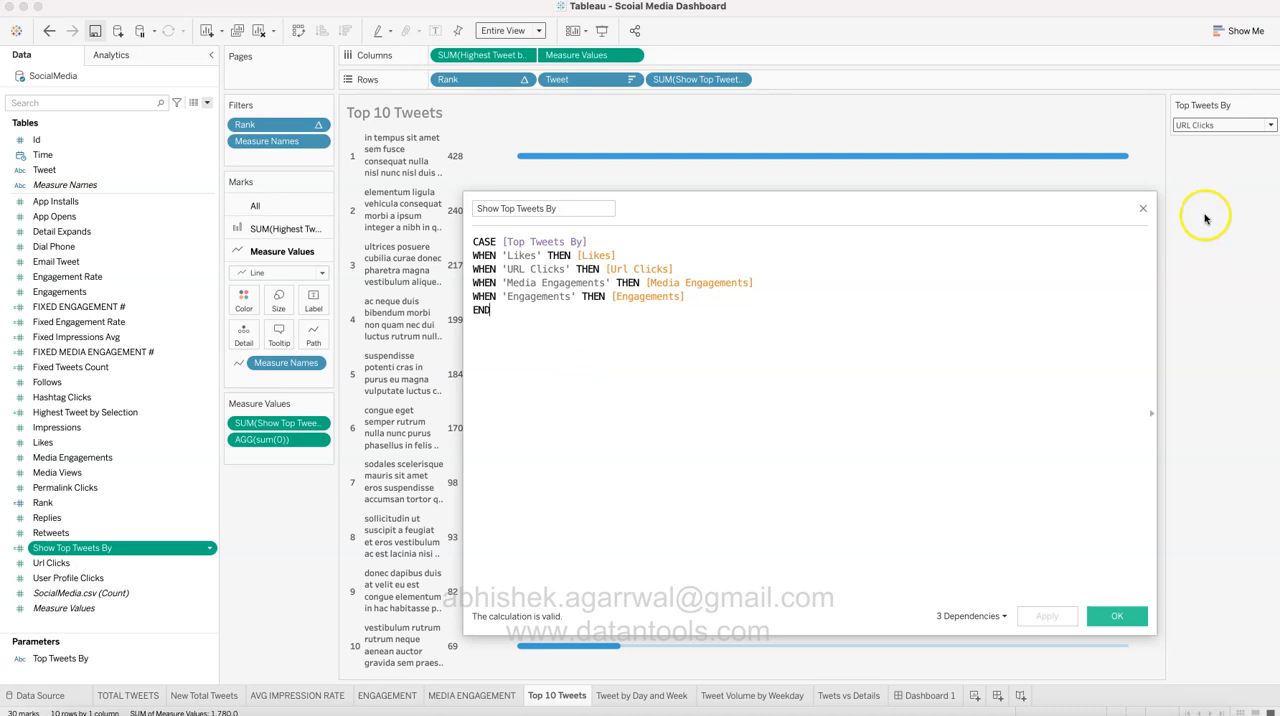
click(506, 243)
drag(506, 243, 575, 245)
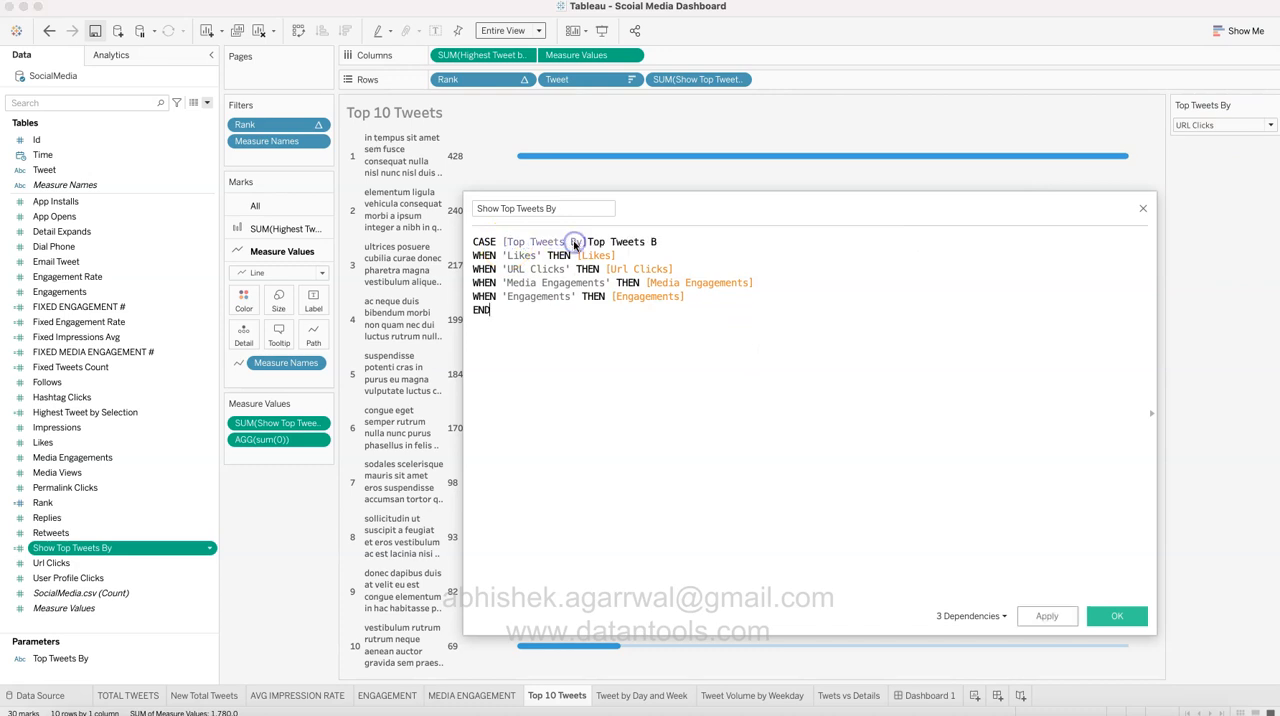
key(super+z)
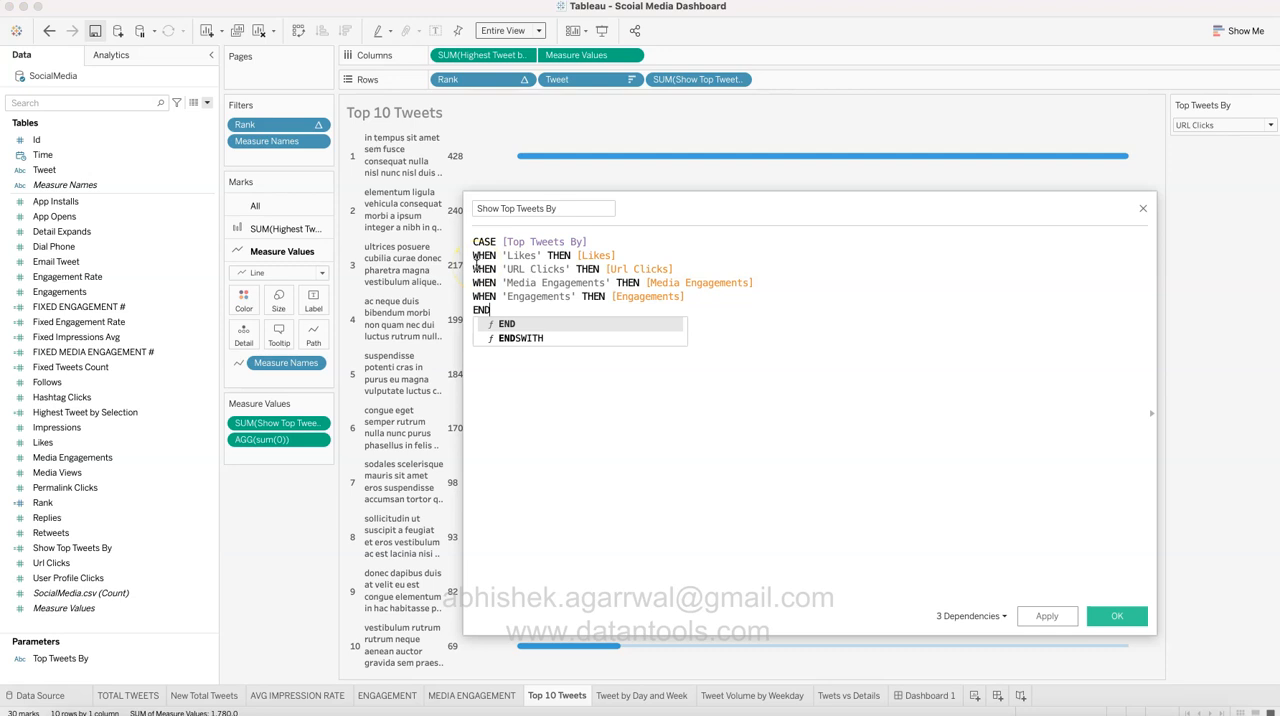
click(622, 459)
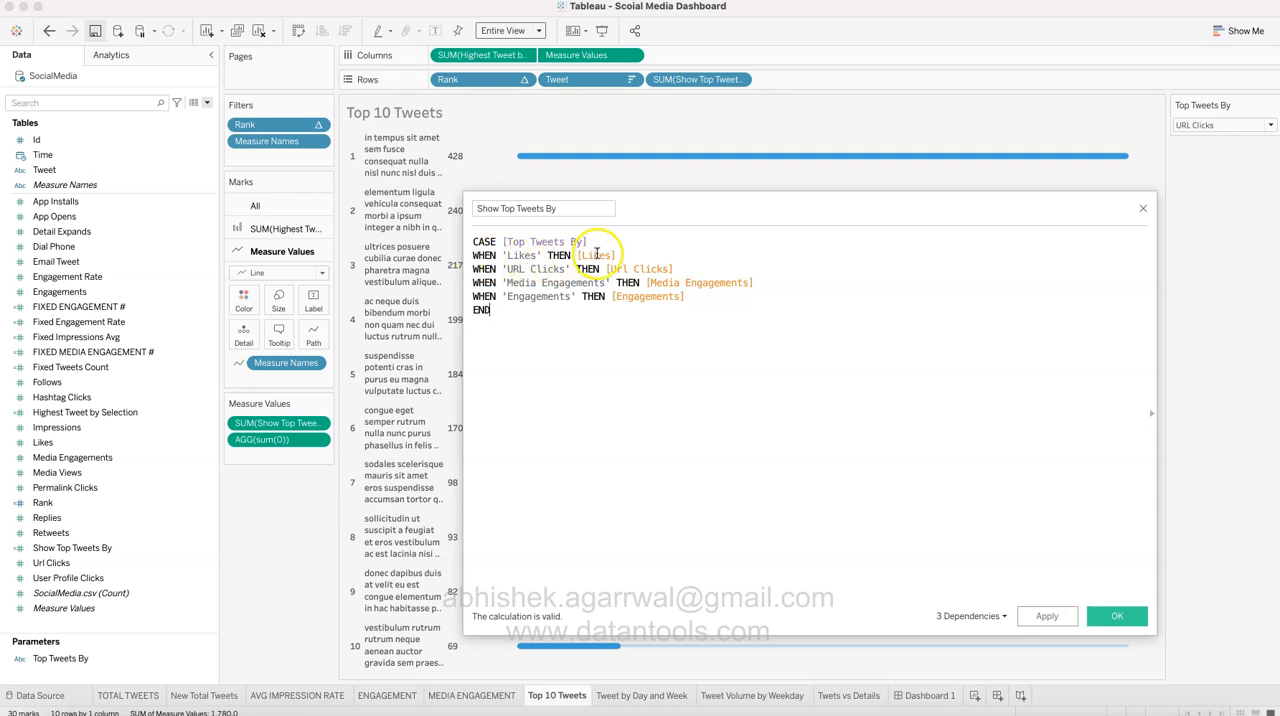
Step: Examine how the Show Top Tweets By formula matches each parameter option to a measure, and close the editor with the formula as it is
click(92, 443)
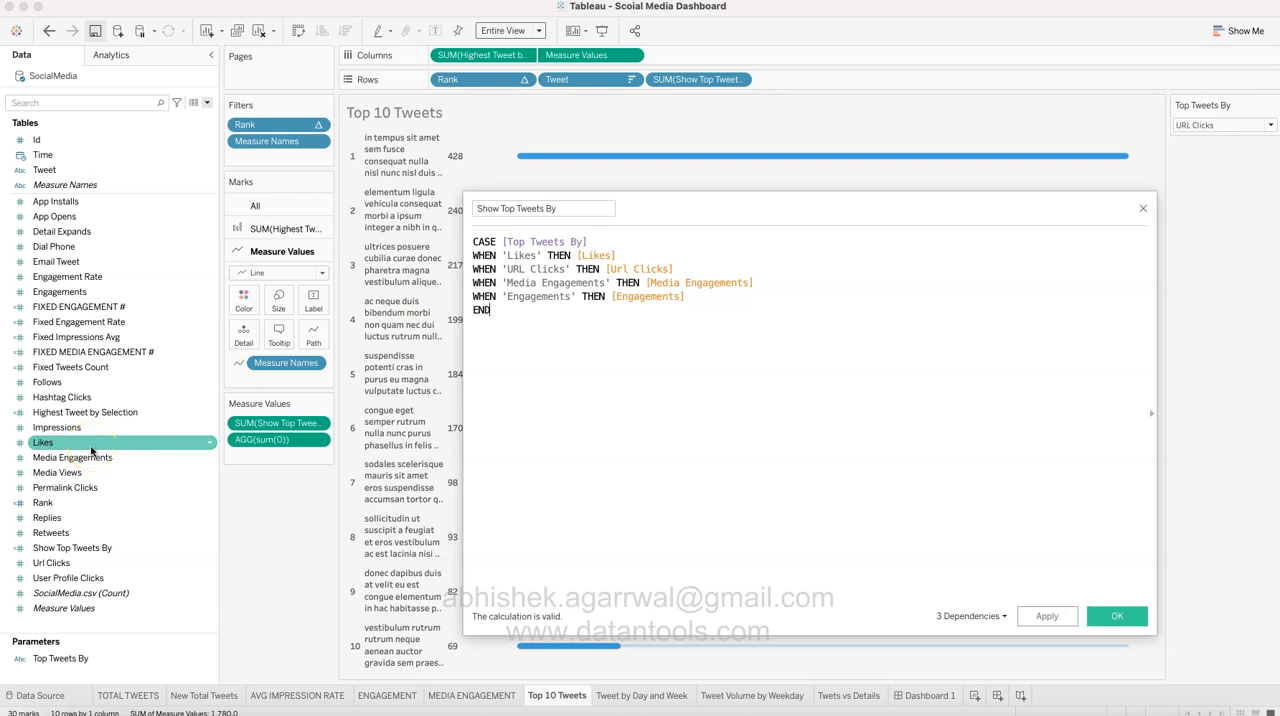
drag(503, 269, 530, 270)
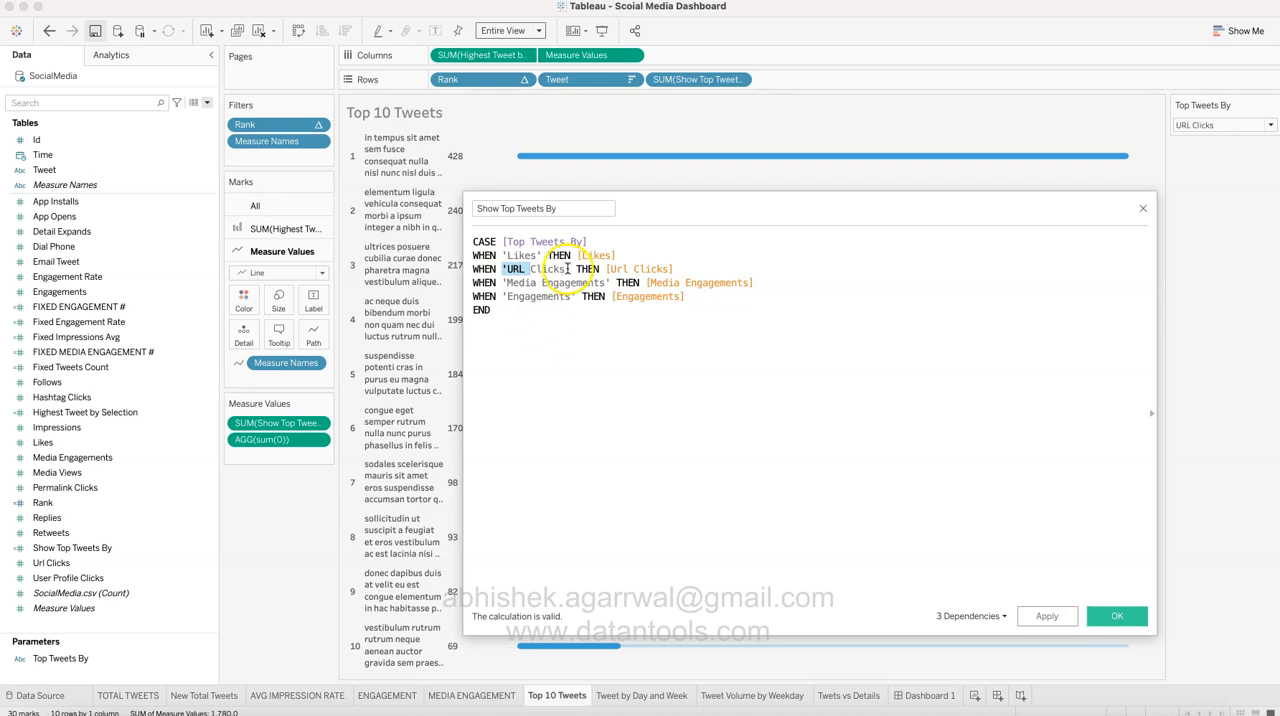
click(630, 270)
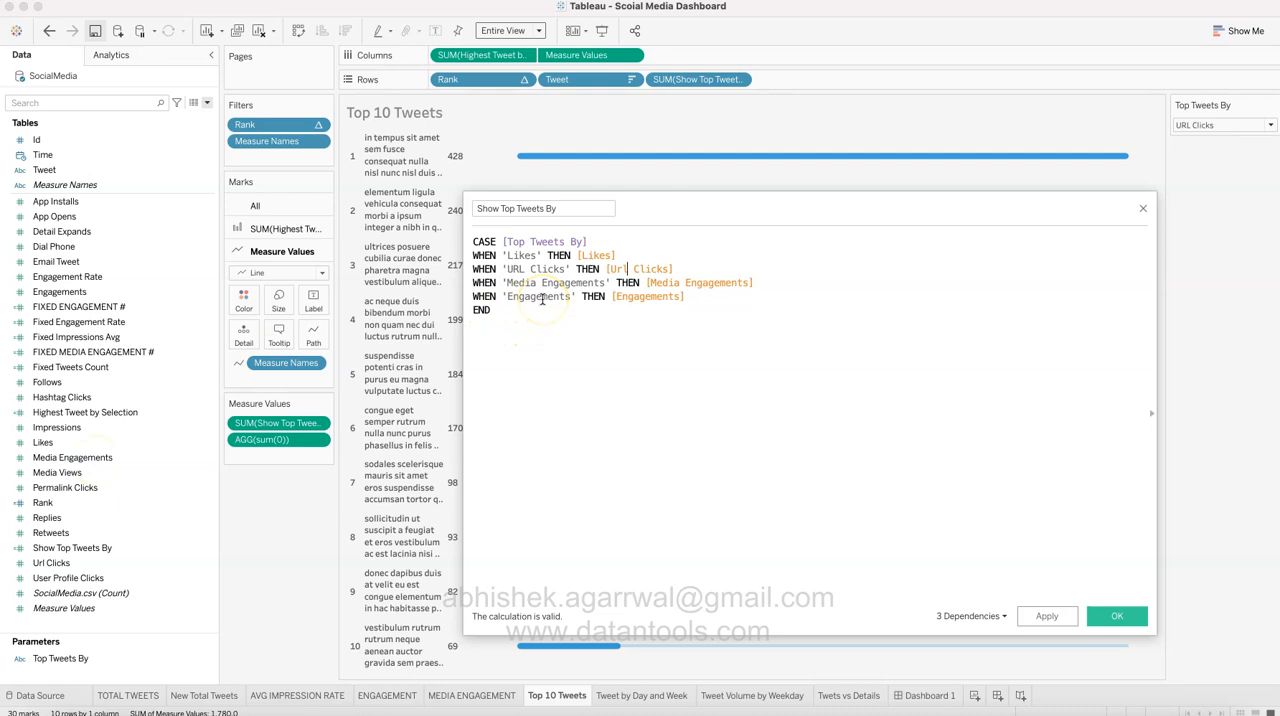
click(79, 292)
click(520, 210)
click(686, 82)
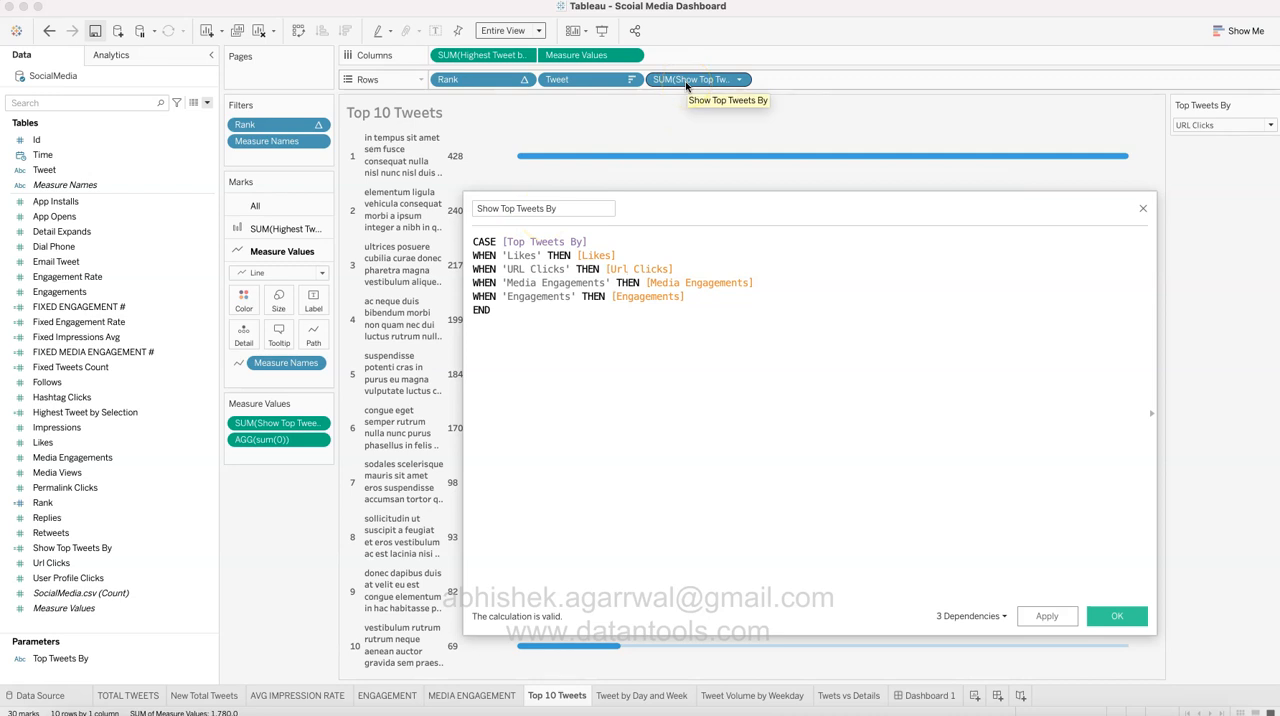
click(1112, 617)
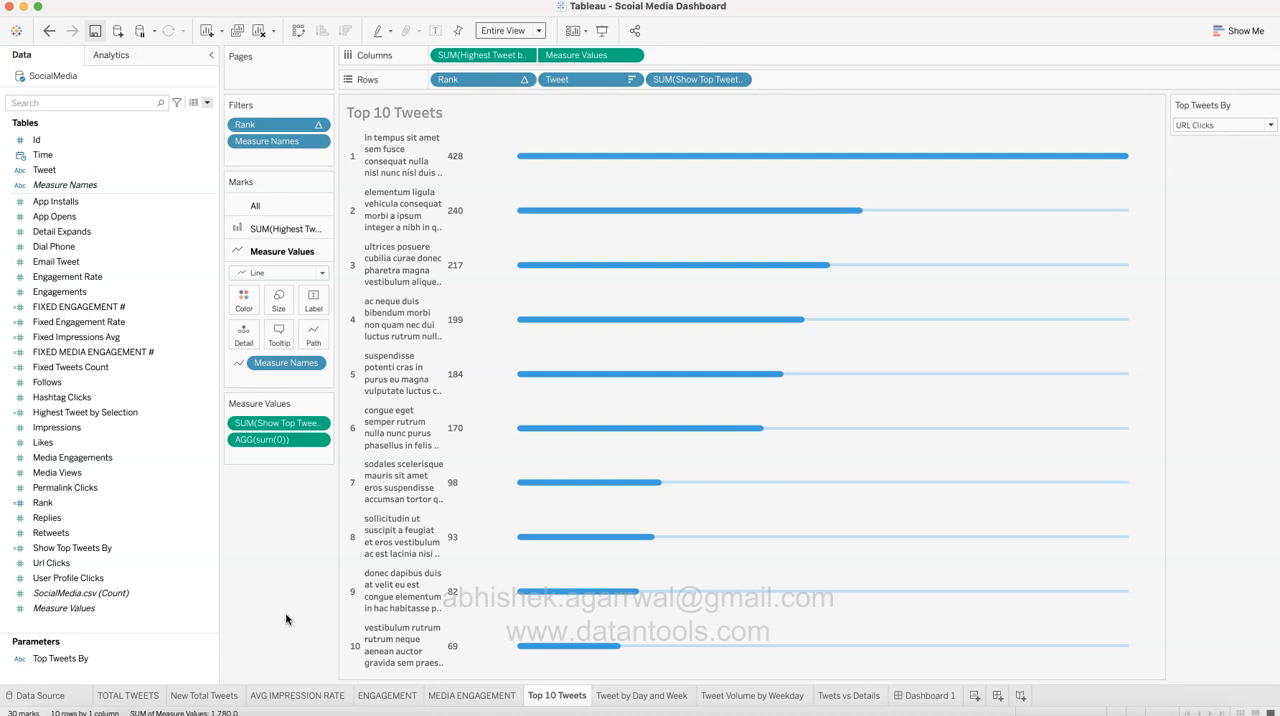
Step: Examine the Highest Tweet by Selection and Measure Values fields used as columns in the Top 10 Tweets worksheet
click(357, 371)
click(488, 62)
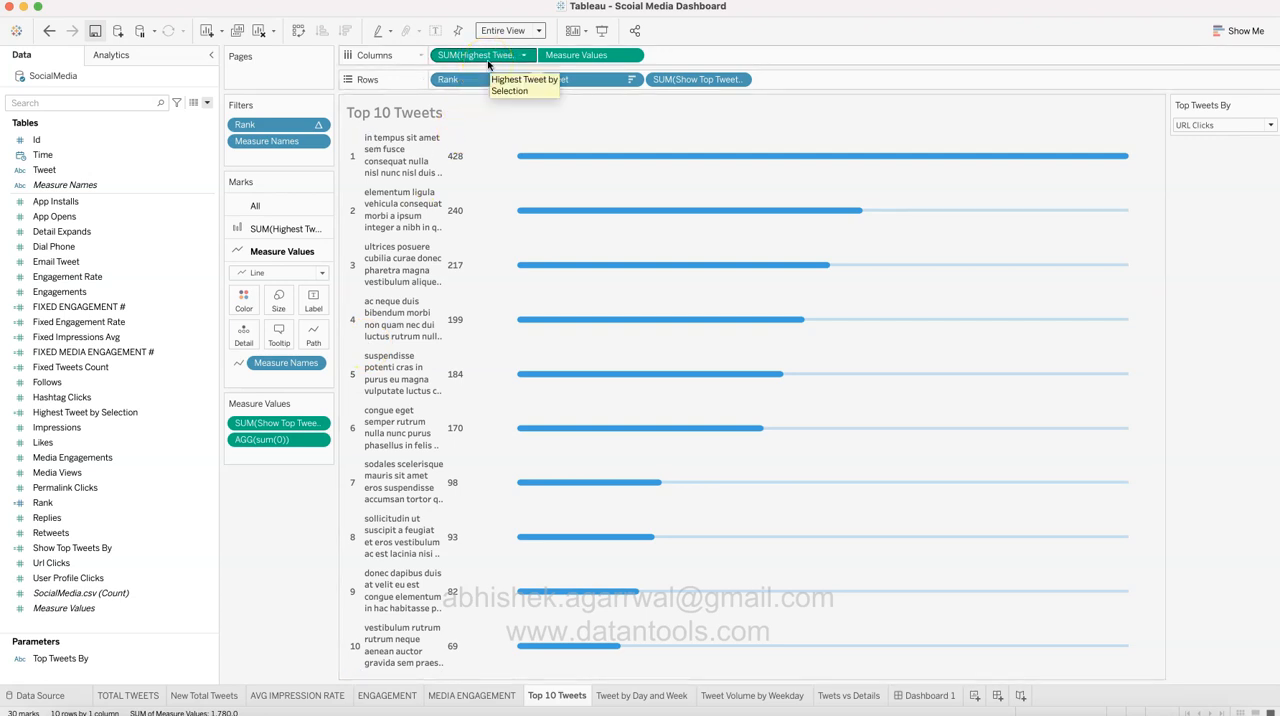
click(567, 57)
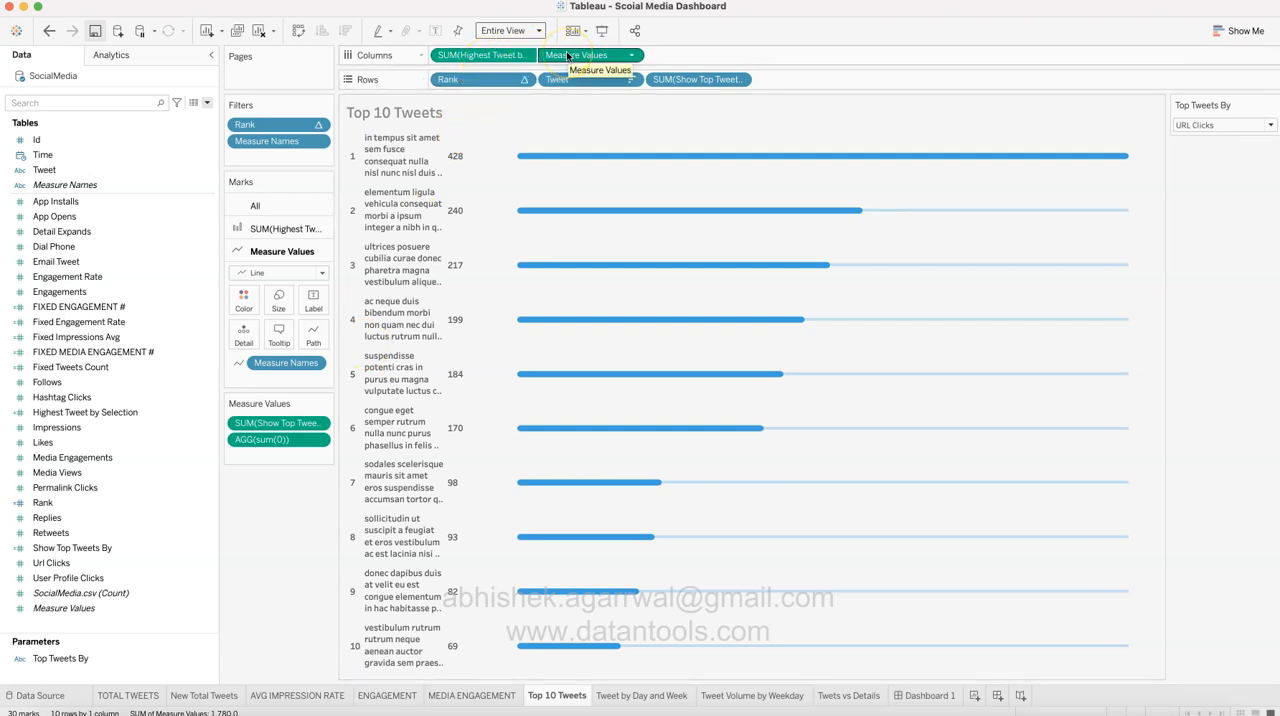
Step: Open the Rank calculated field, examine its formula, and close the editor with the formula as it is
click(296, 505)
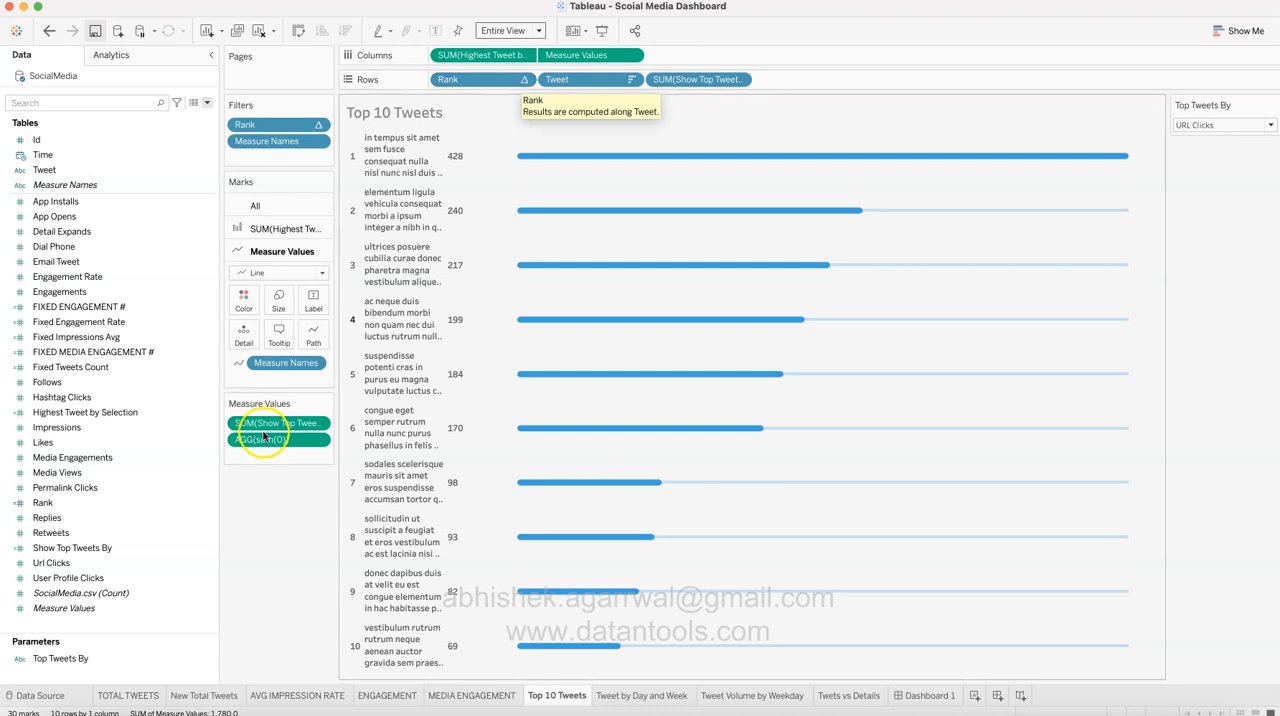
click(168, 325)
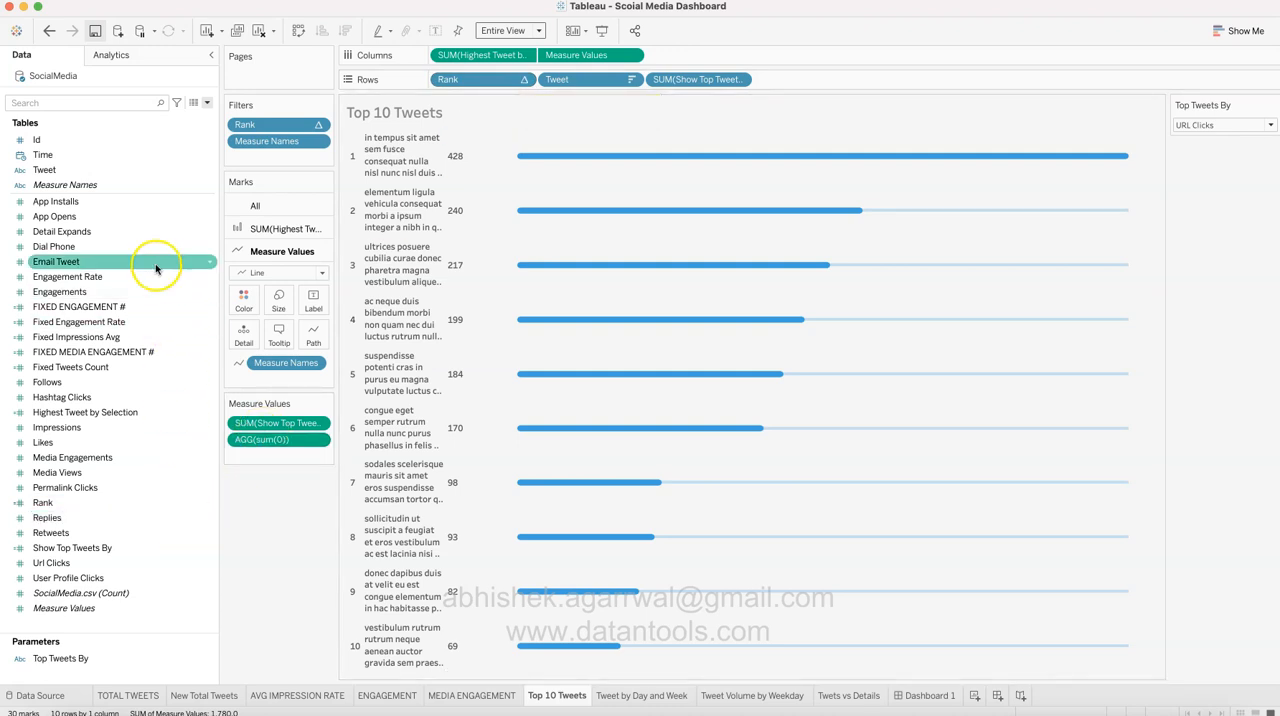
click(203, 505)
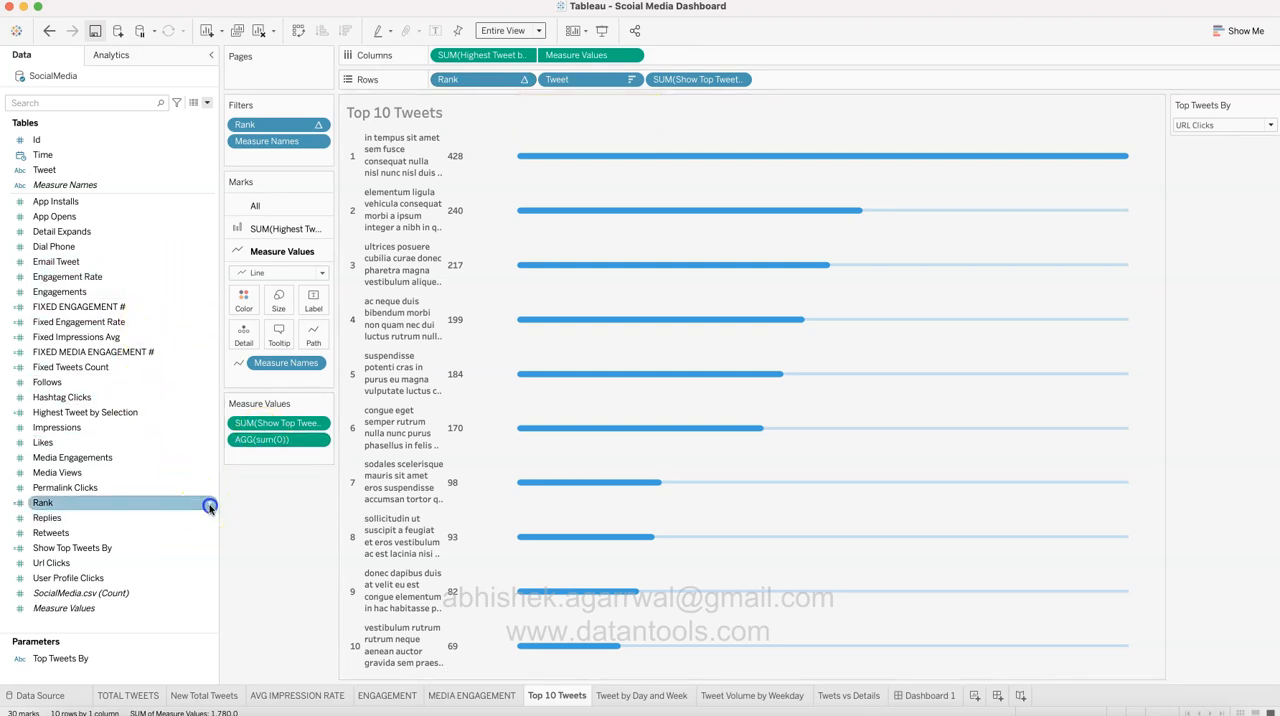
click(208, 504)
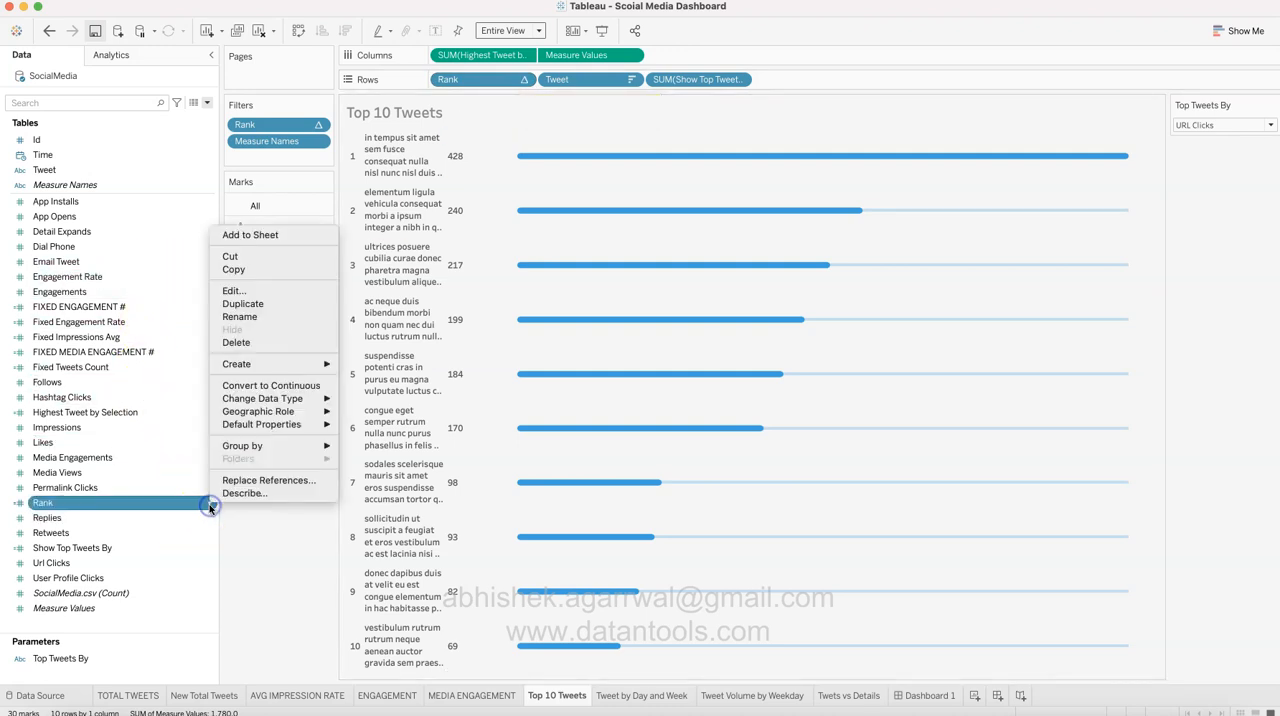
click(250, 290)
drag(516, 248, 476, 250)
click(543, 275)
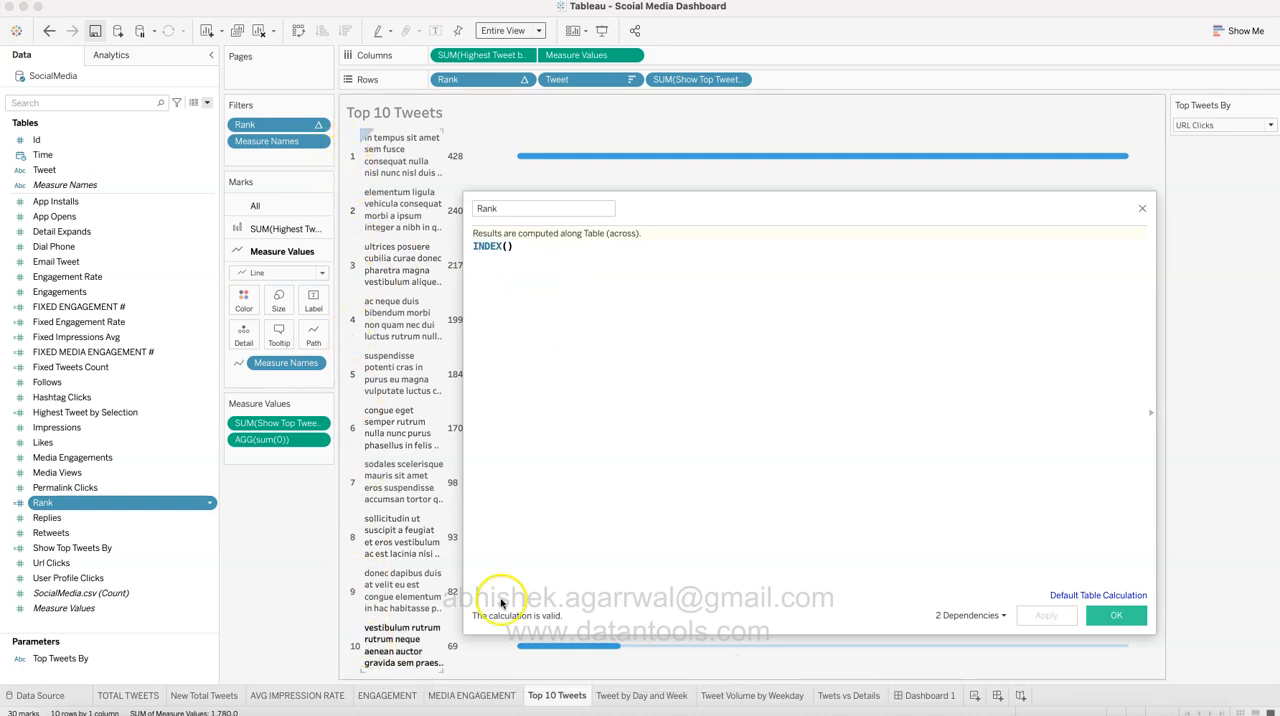
click(1116, 615)
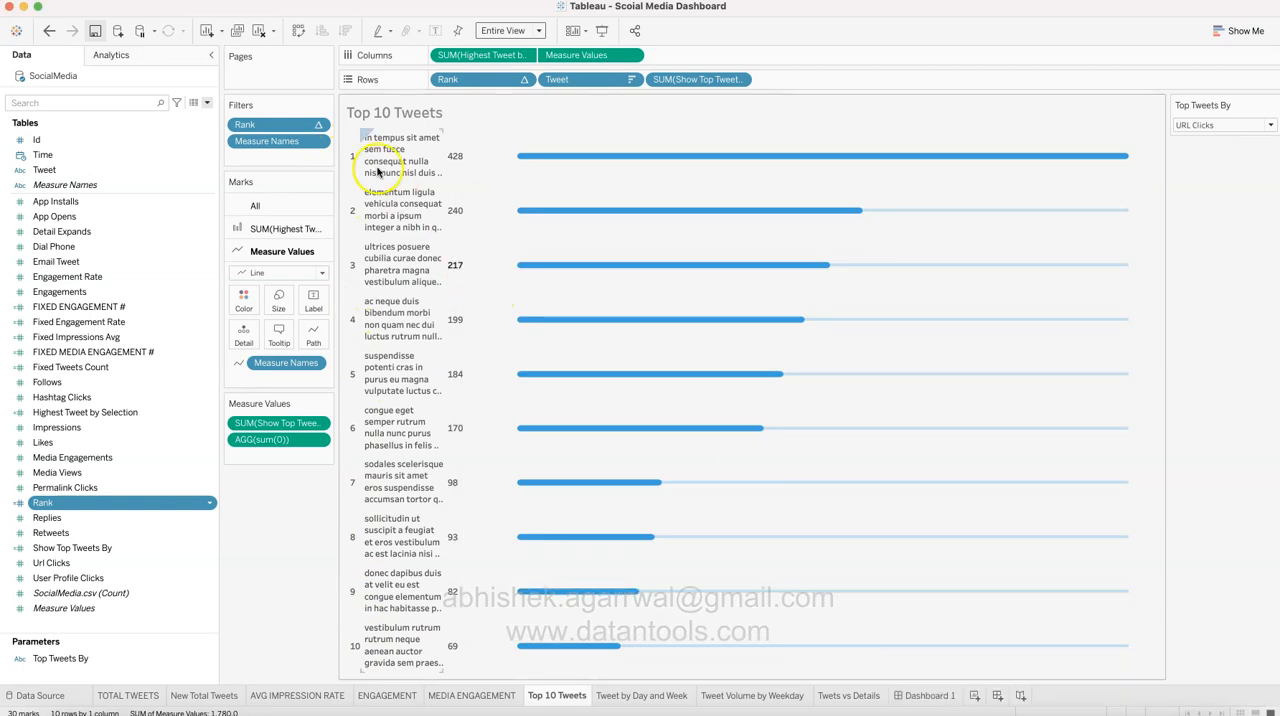
Step: Examine which rank values the Rank filter on the Top 10 Tweets worksheet keeps, and close it without changes
click(318, 125)
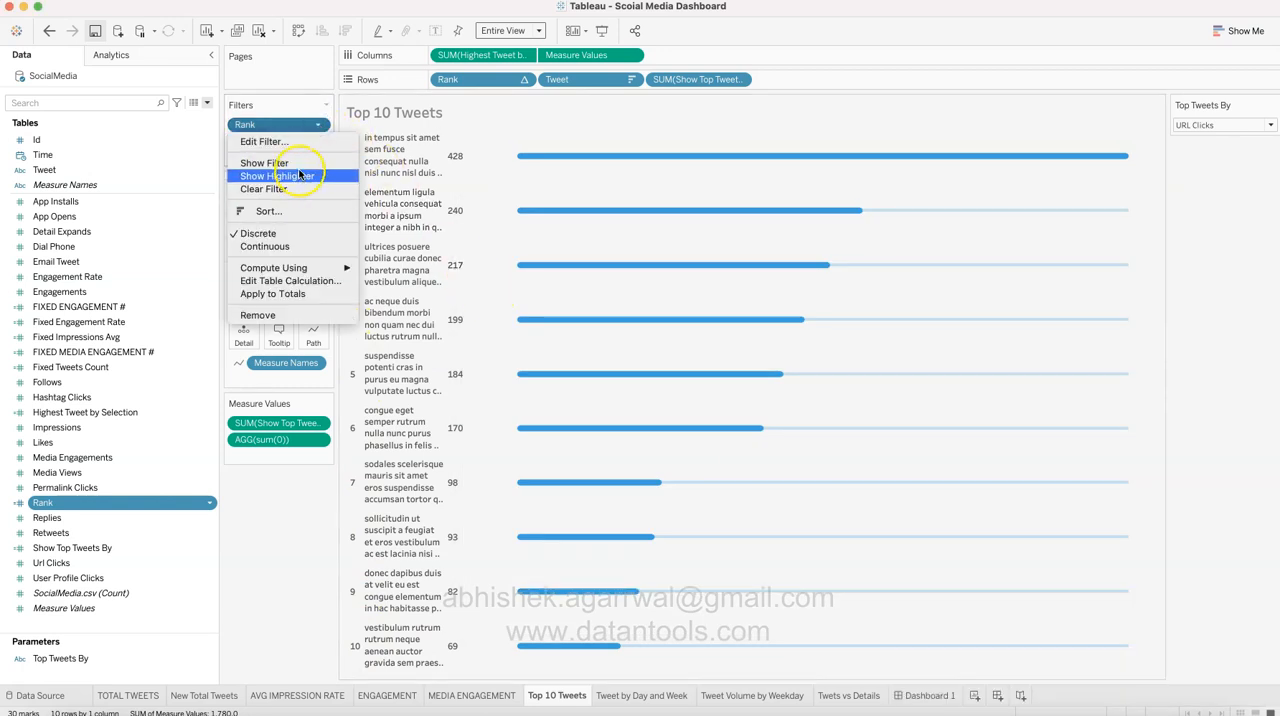
click(263, 142)
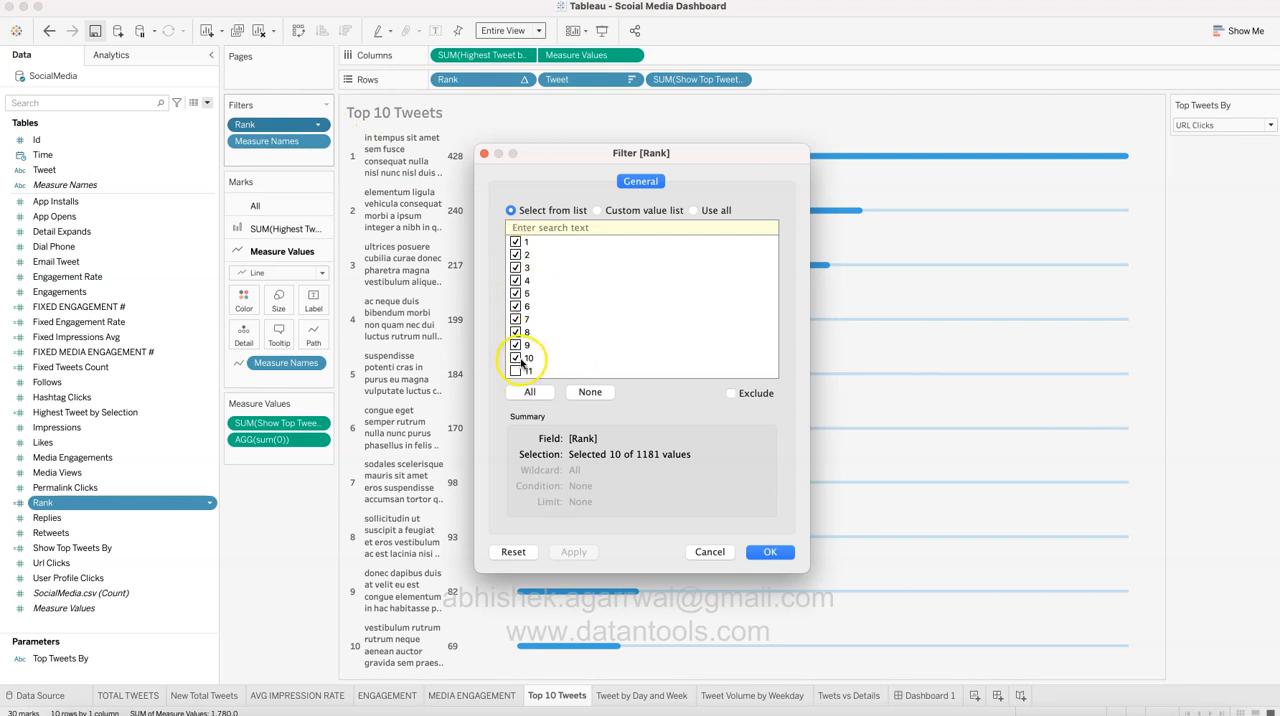
click(708, 556)
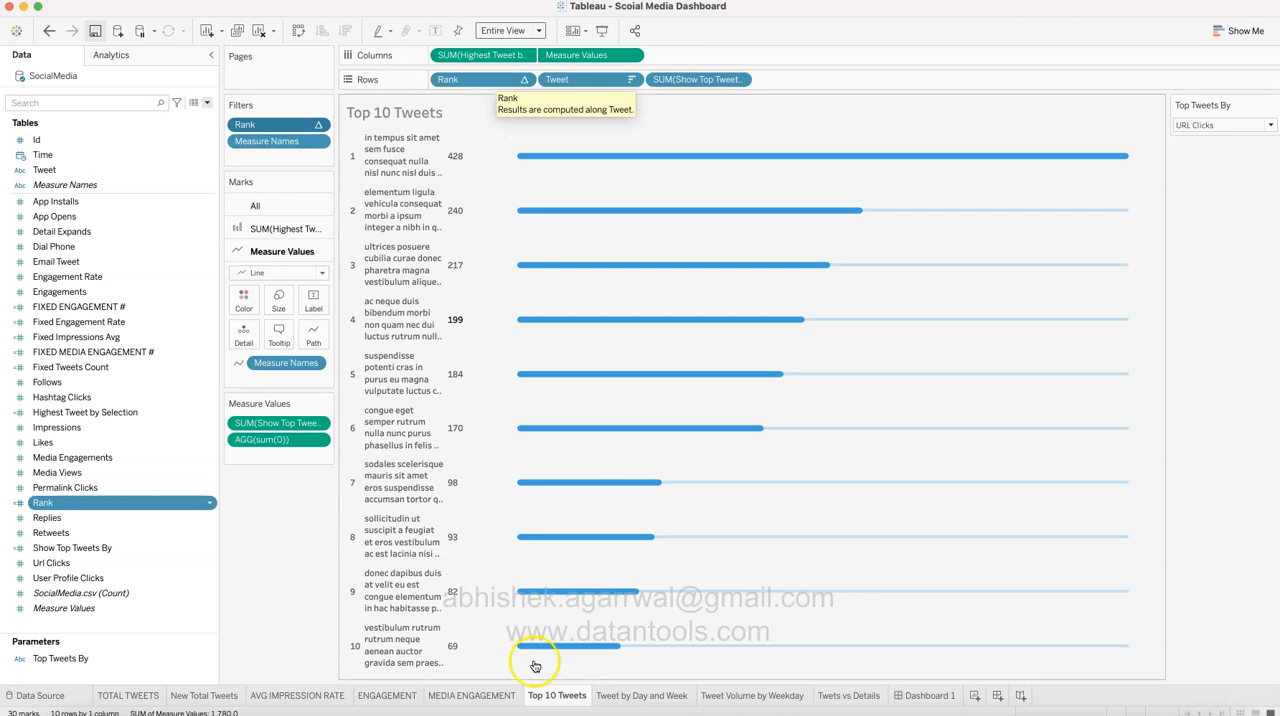
Step: Create a new blank worksheet directly after the Top 10 Tweets worksheet
click(583, 697)
right_click(579, 697)
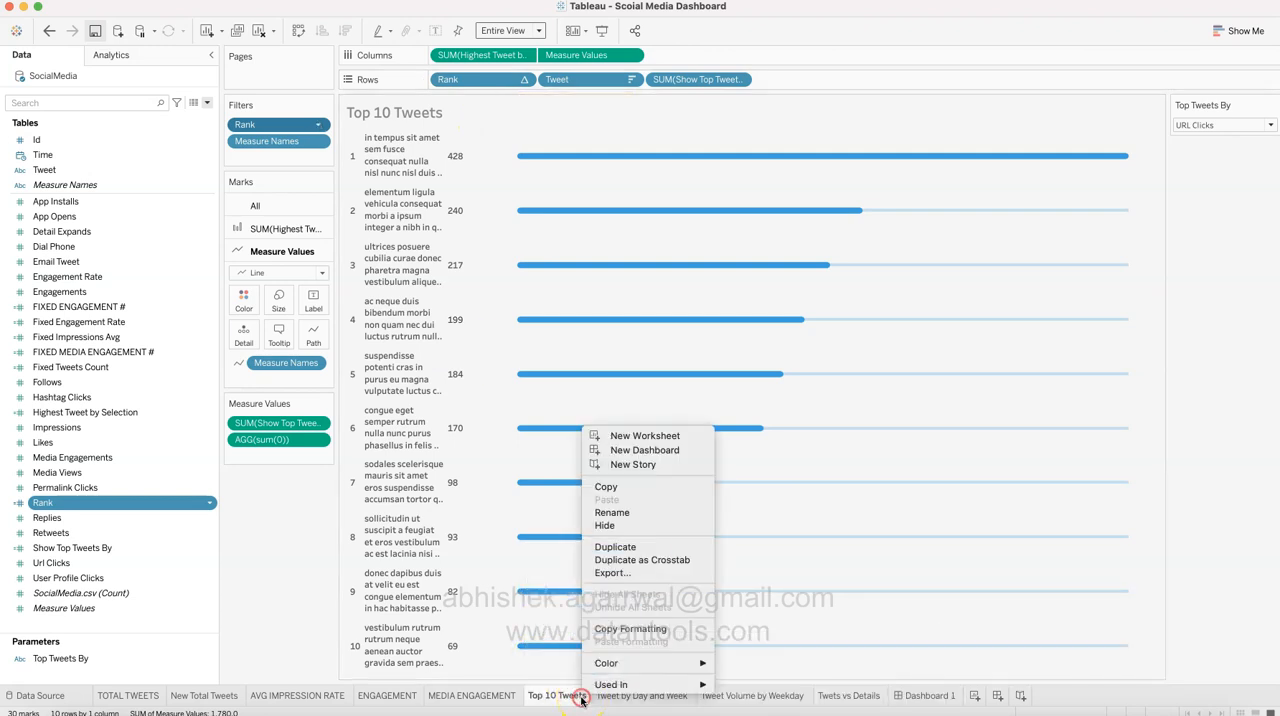
click(664, 439)
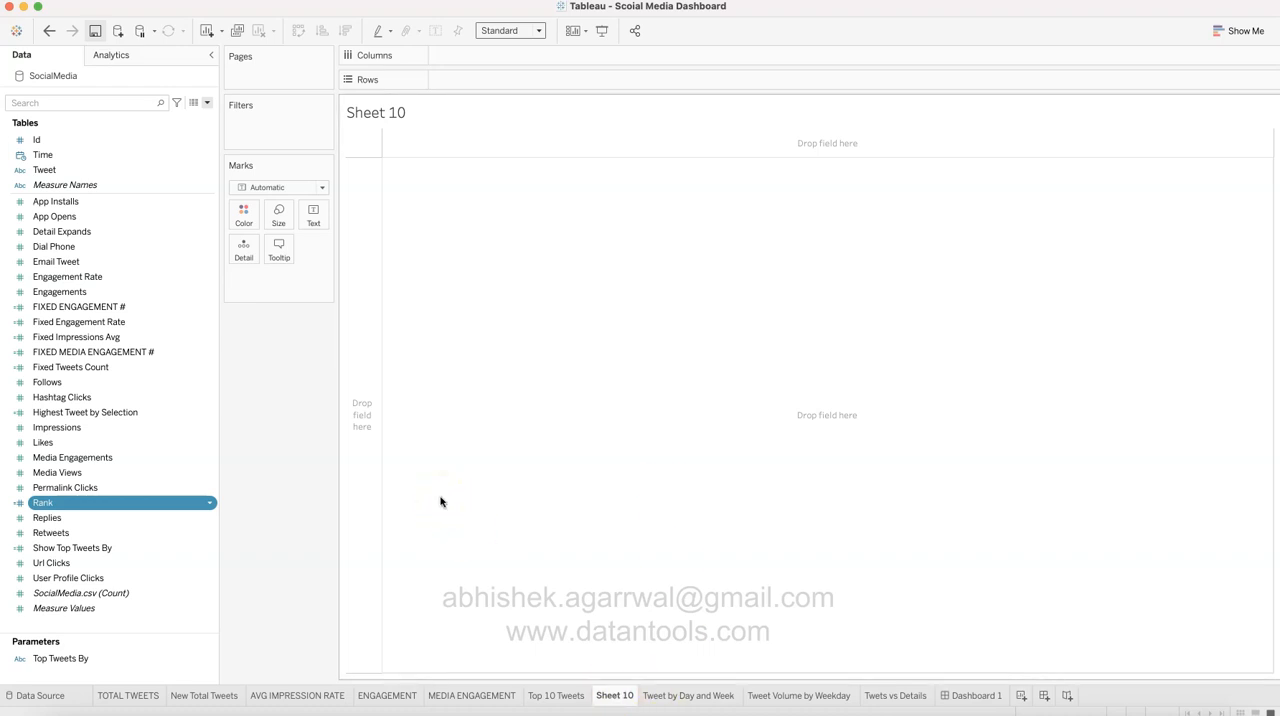
Step: Open the Highest Tweet by Selection calculated field, examine the SUM part of its formula, and close it unchanged
click(168, 412)
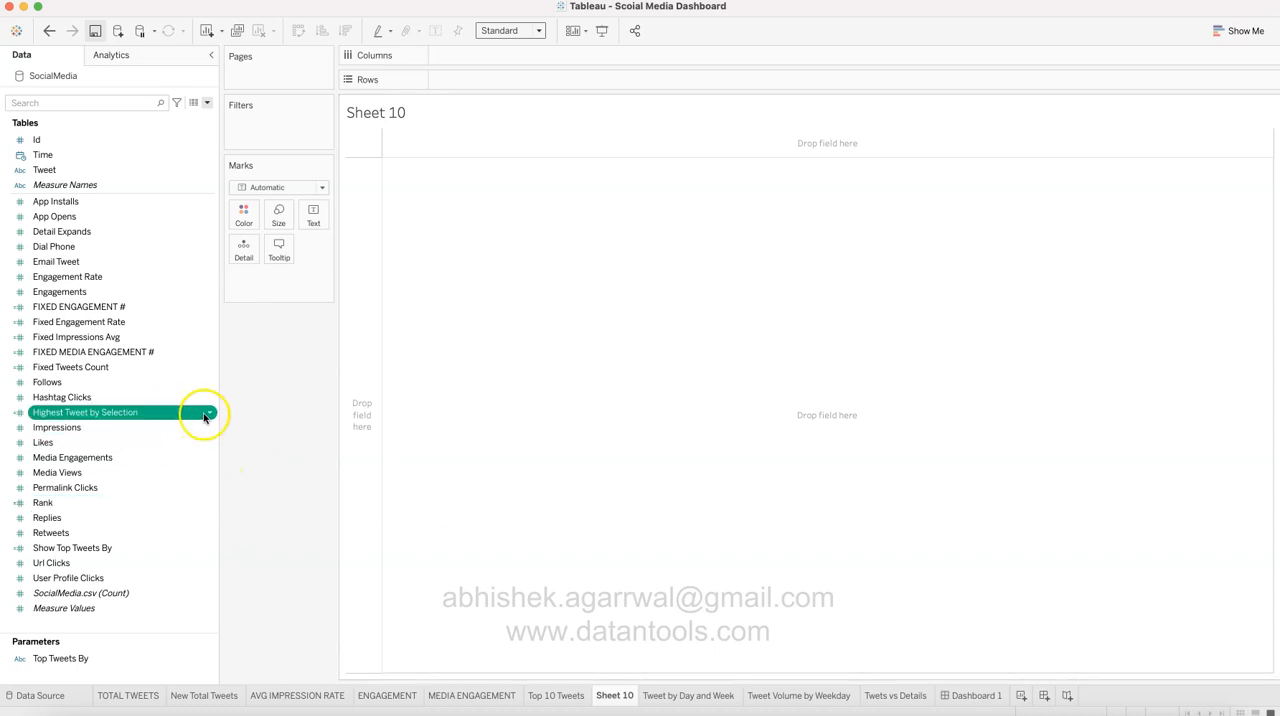
click(207, 414)
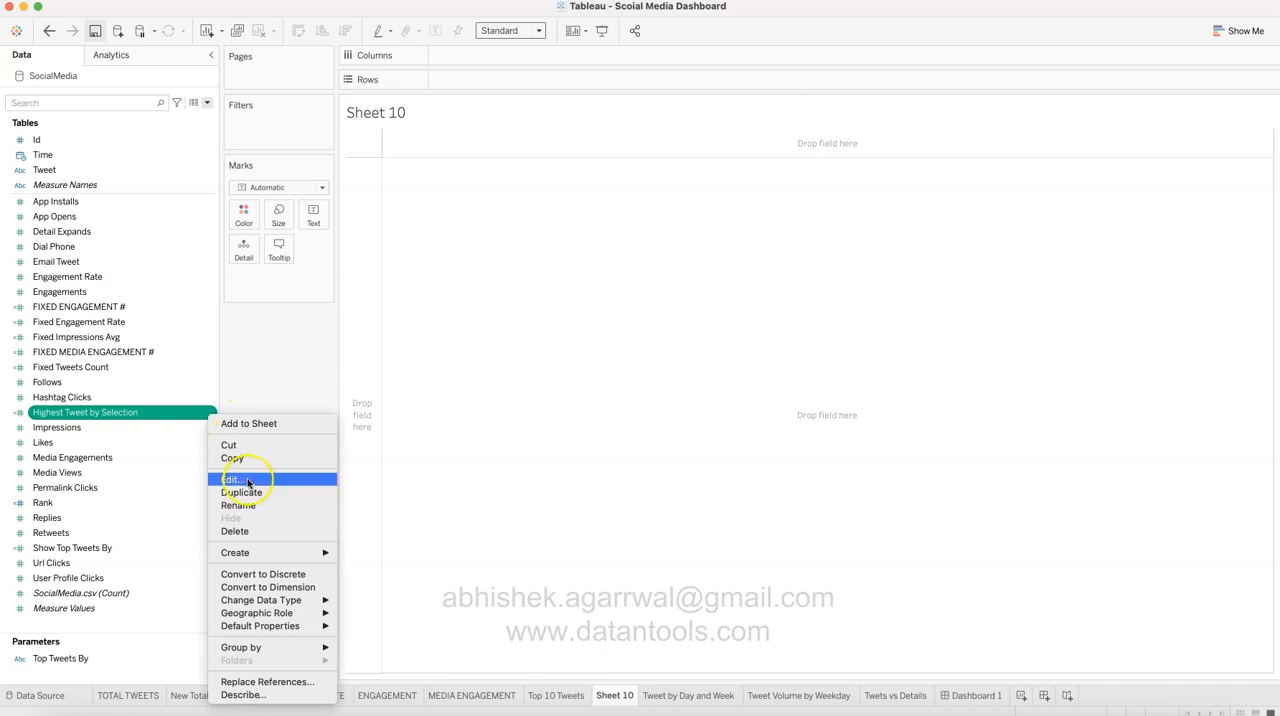
click(248, 481)
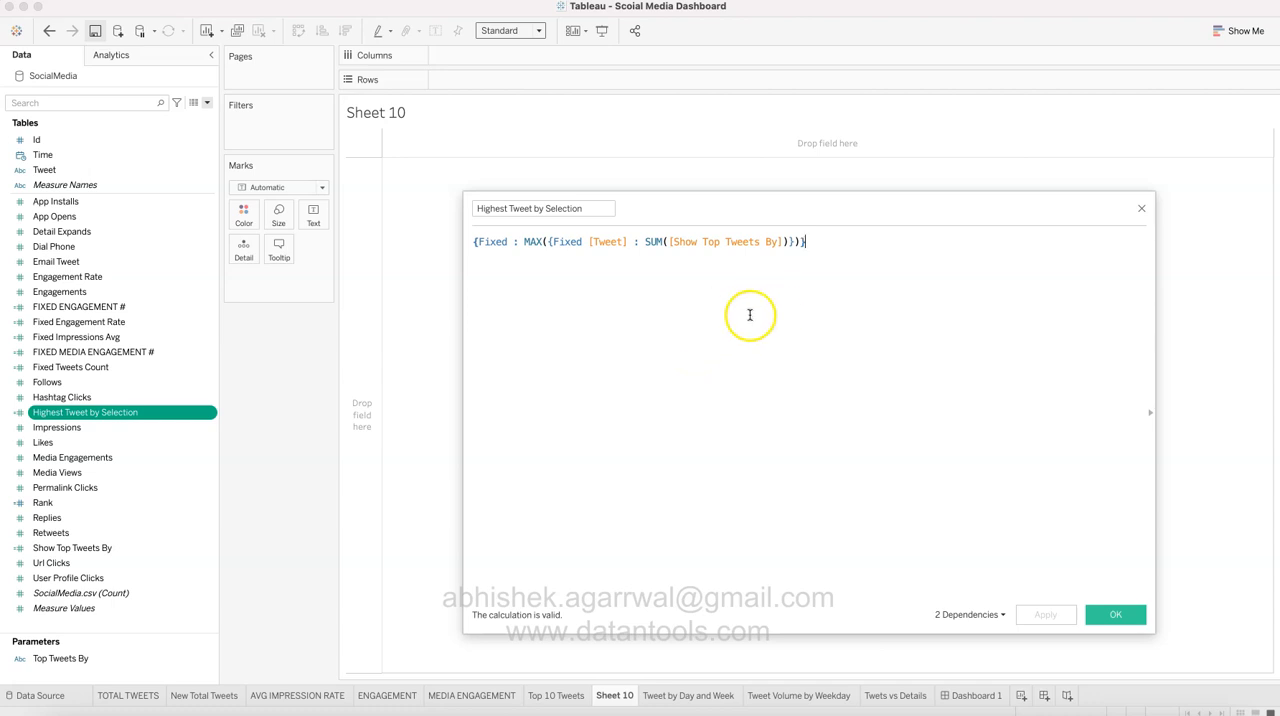
drag(647, 242, 791, 242)
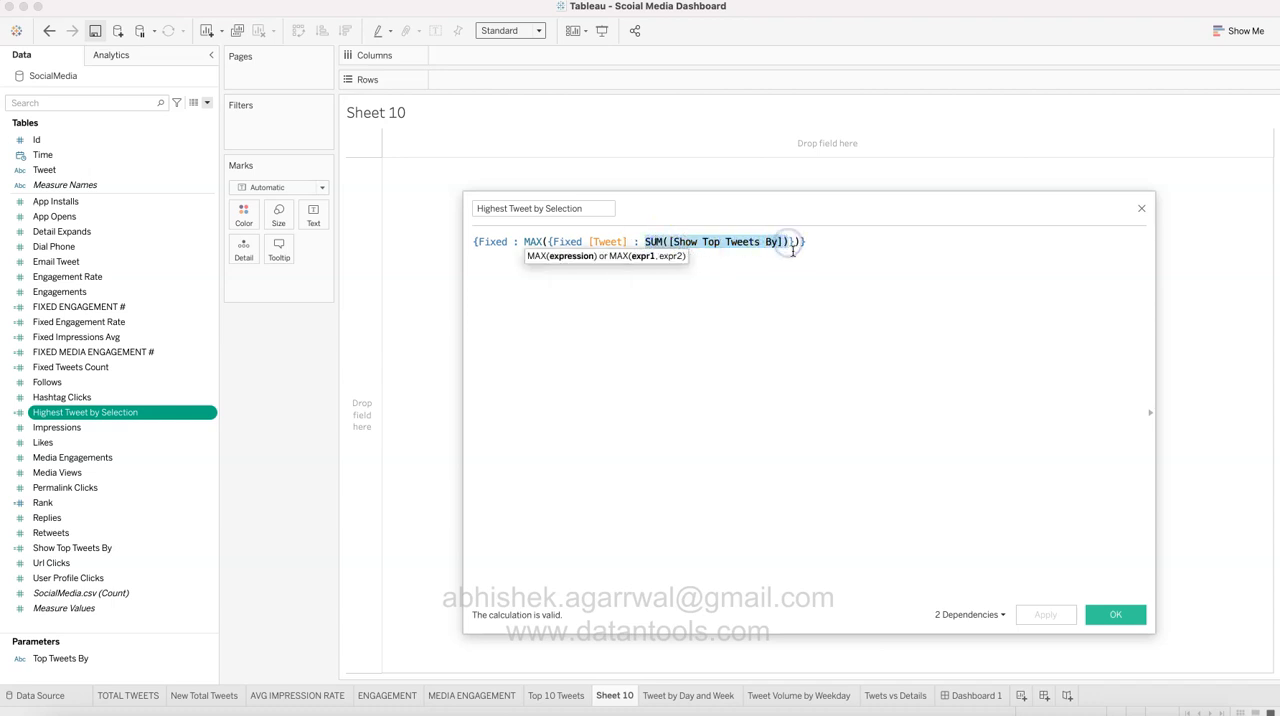
click(1142, 207)
Step: Return to the Top 10 Tweets worksheet and compare each bar's Show Top Tweets By and Highest Tweet by Selection values
click(556, 695)
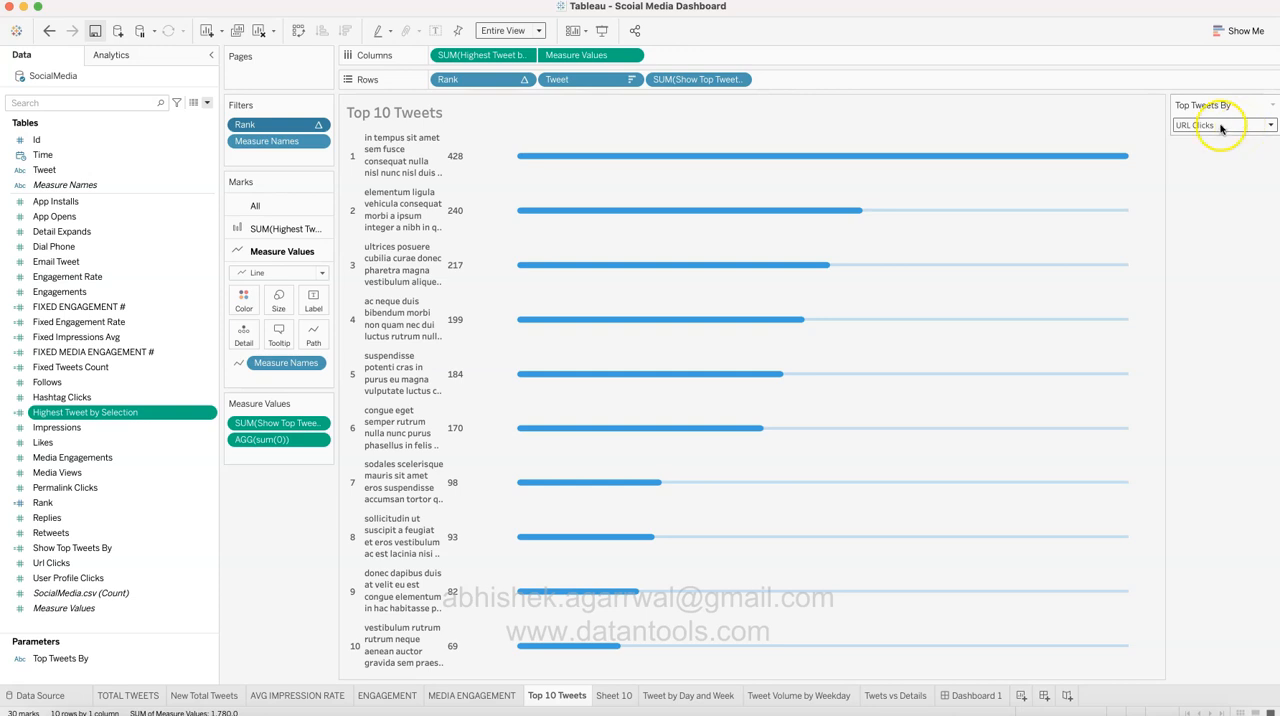
click(136, 548)
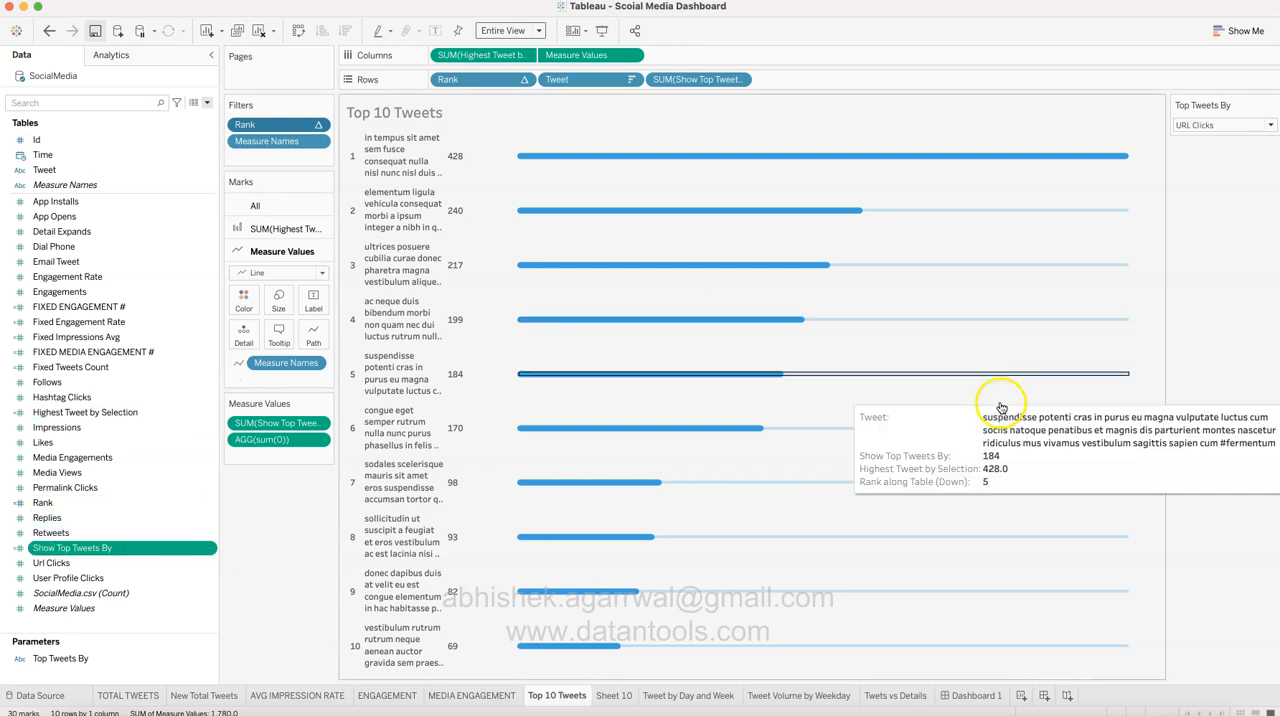
mouse_move(1110, 324)
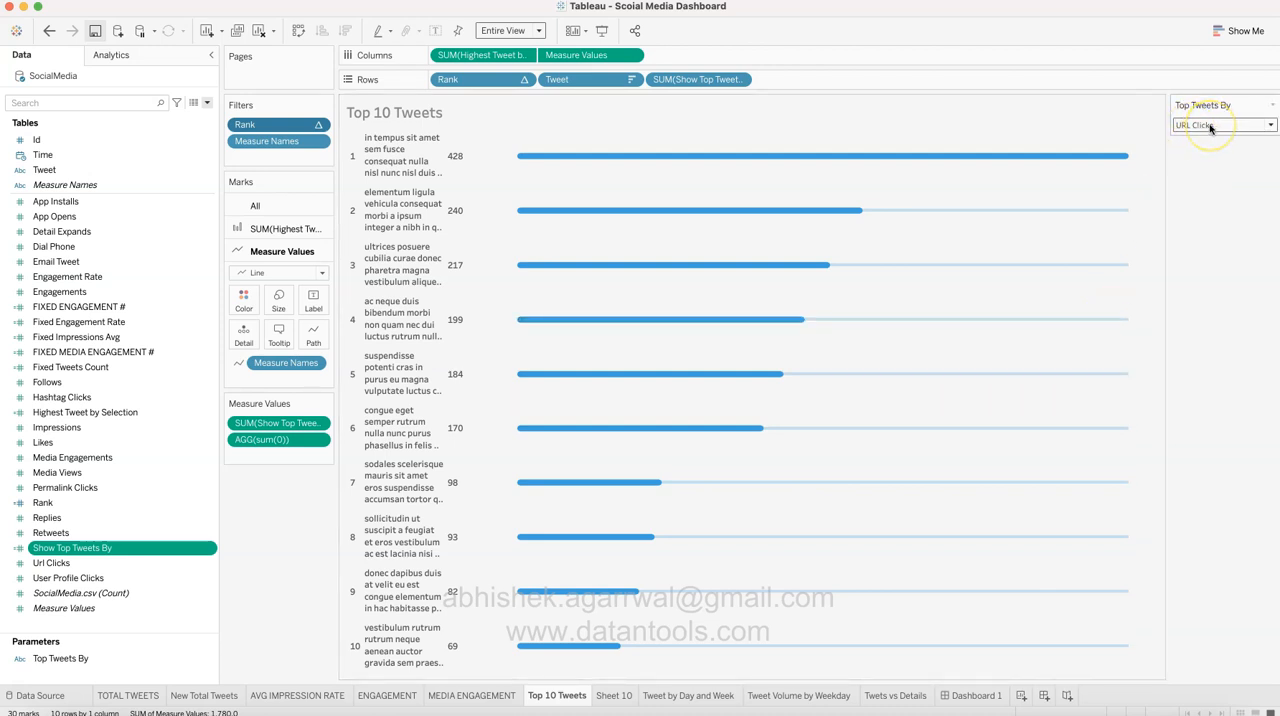
mouse_move(985, 156)
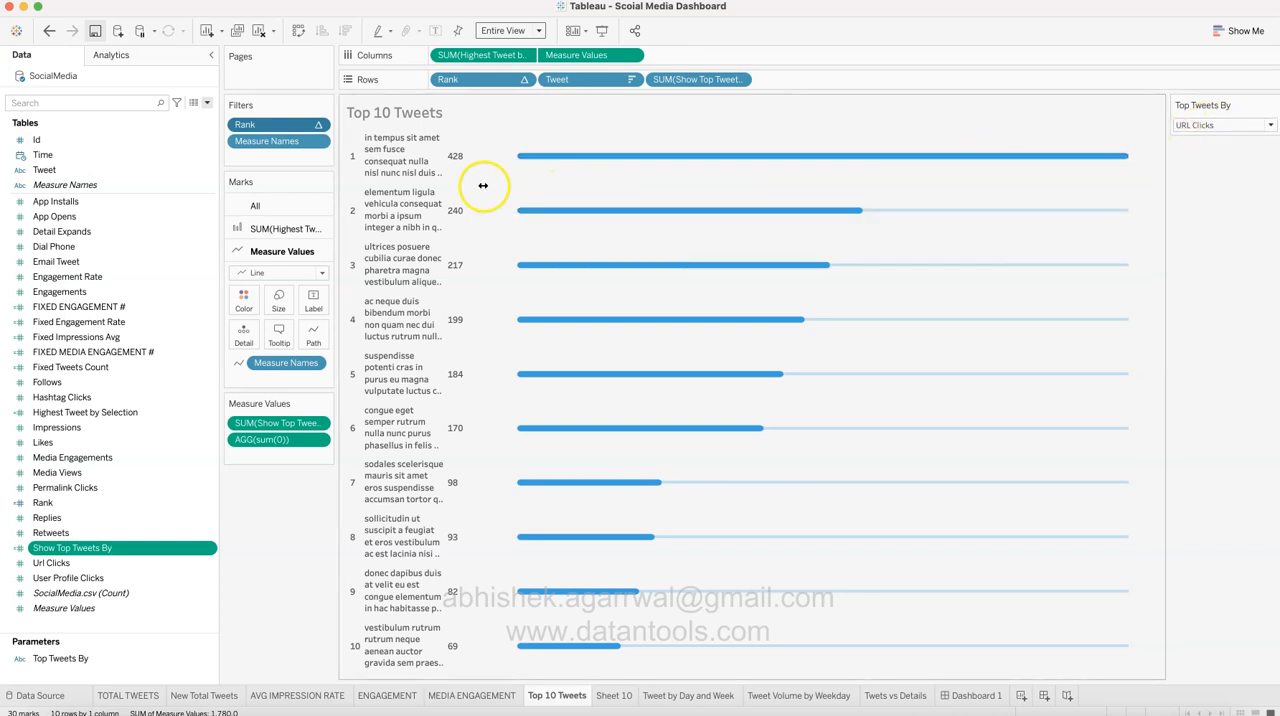
mouse_move(943, 206)
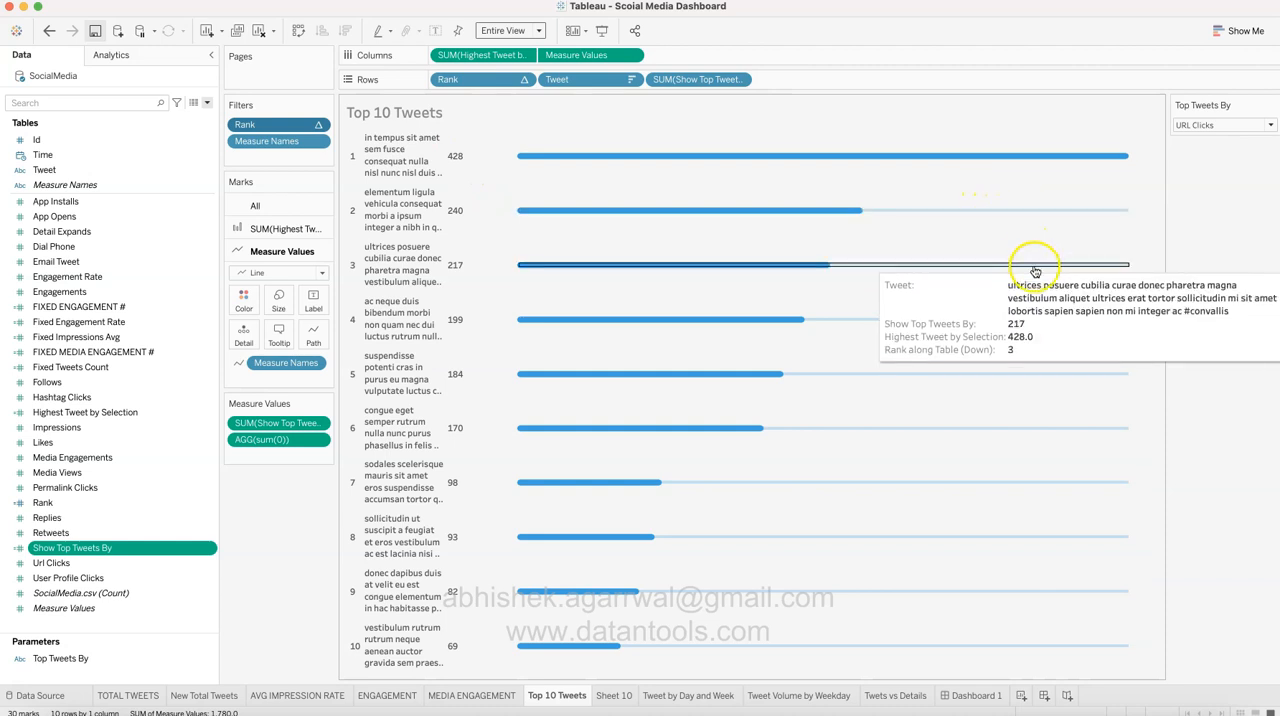
mouse_move(1040, 386)
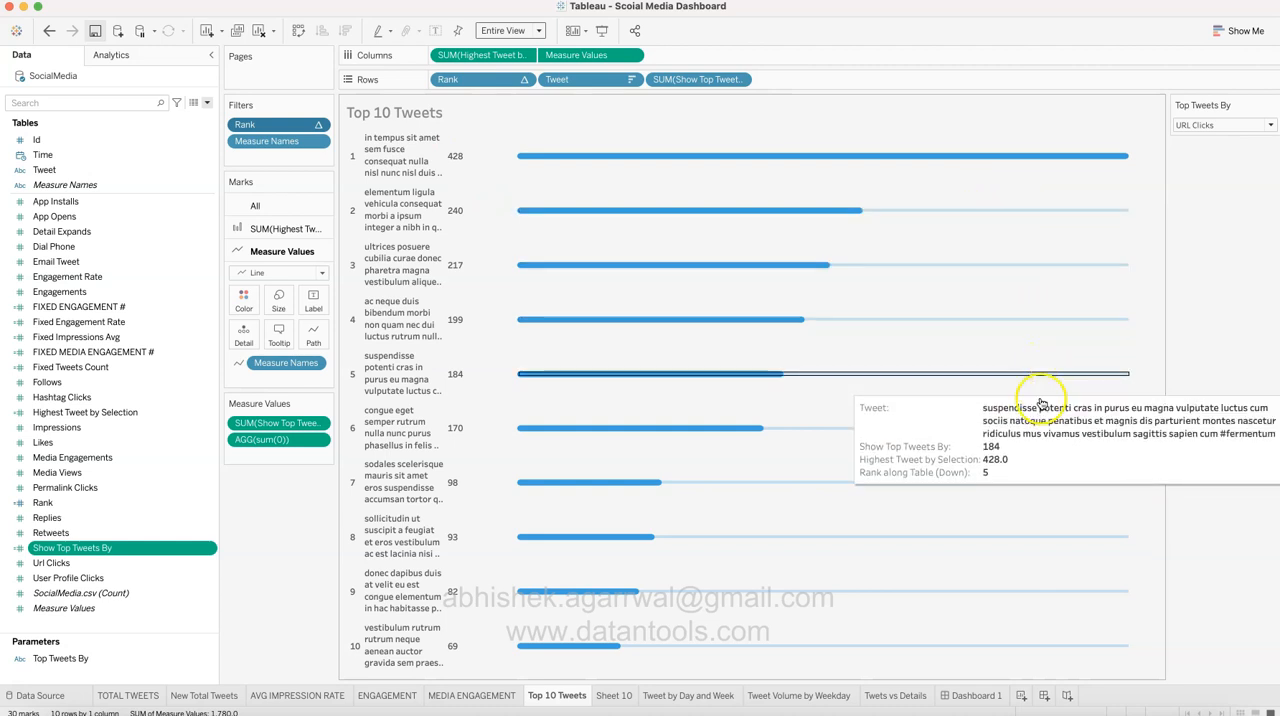
mouse_move(1042, 486)
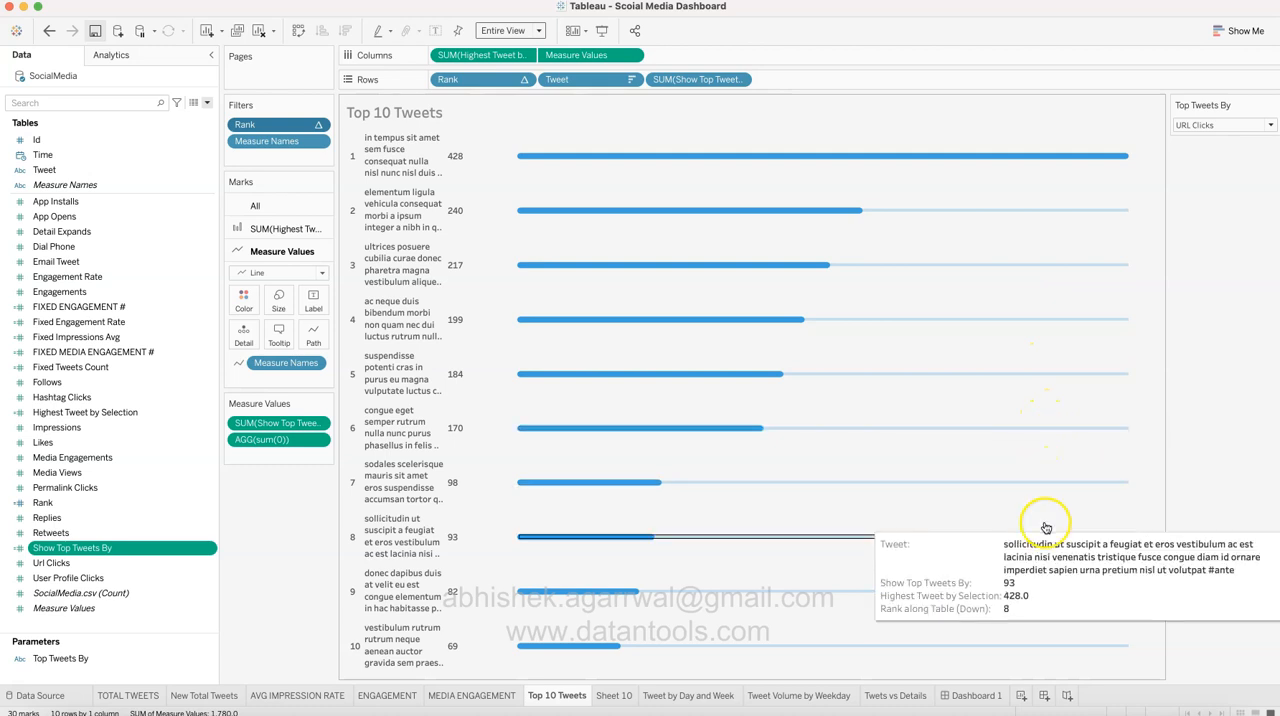
mouse_move(1048, 580)
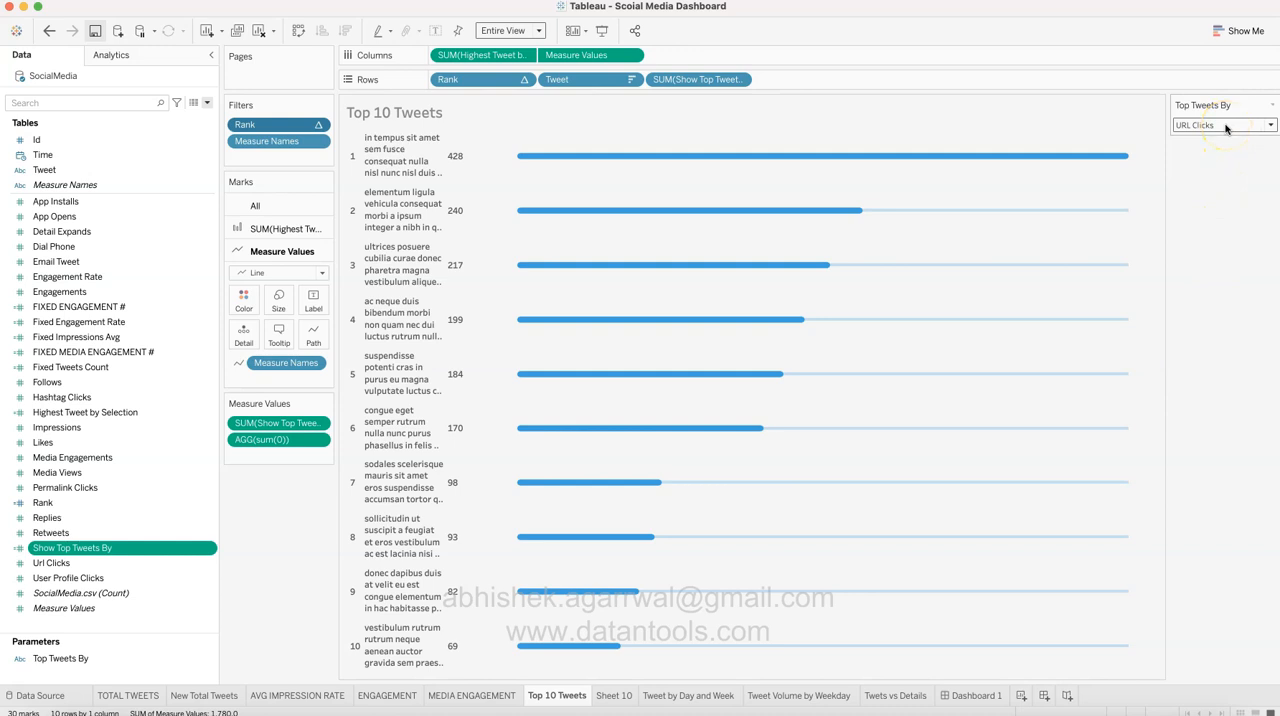
Step: Reopen Highest Tweet by Selection from Sheet 10, examine its nested Fixed, MAX and SUM expressions, and close the editor without keeping changes
click(614, 695)
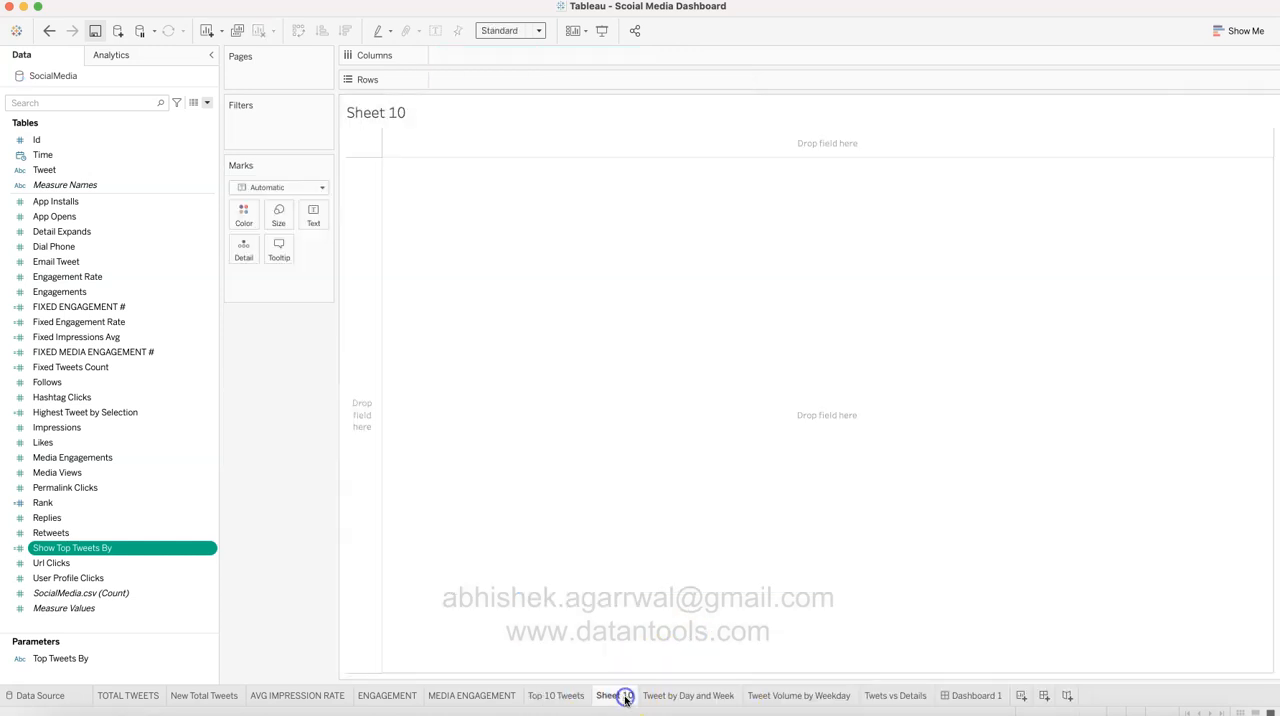
right_click(210, 415)
click(238, 479)
click(648, 242)
drag(648, 242, 775, 242)
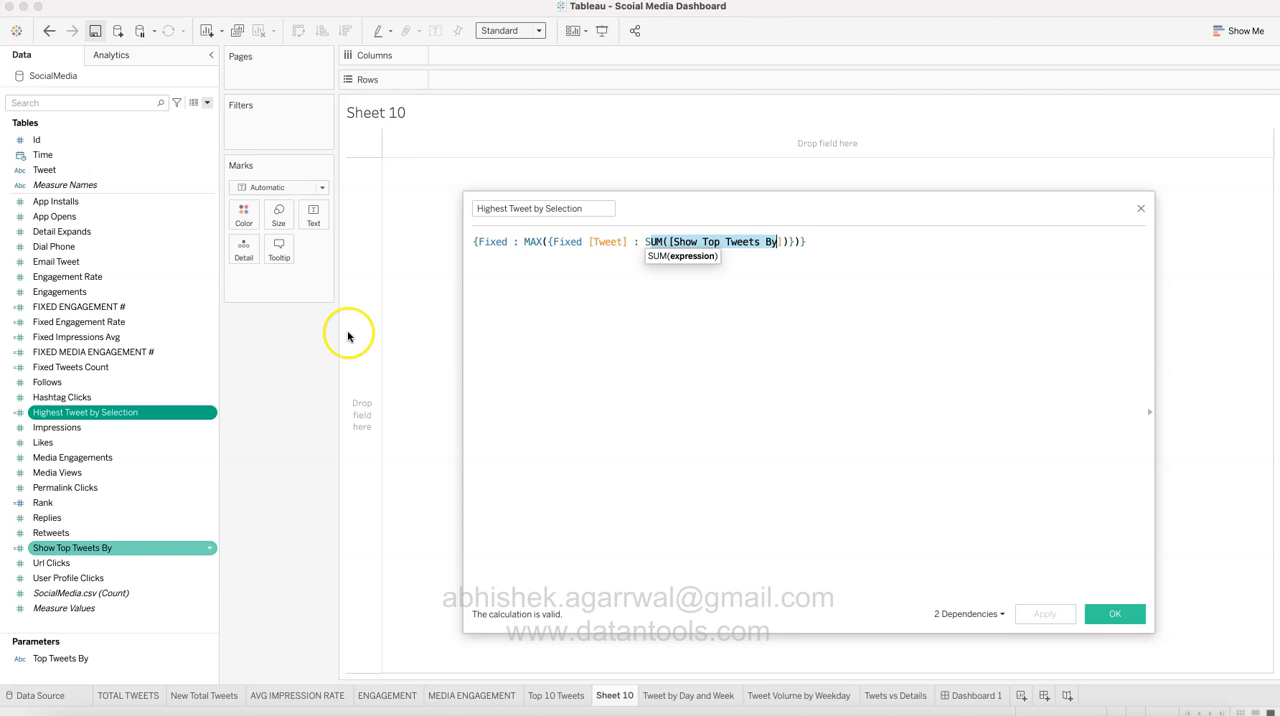
click(588, 250)
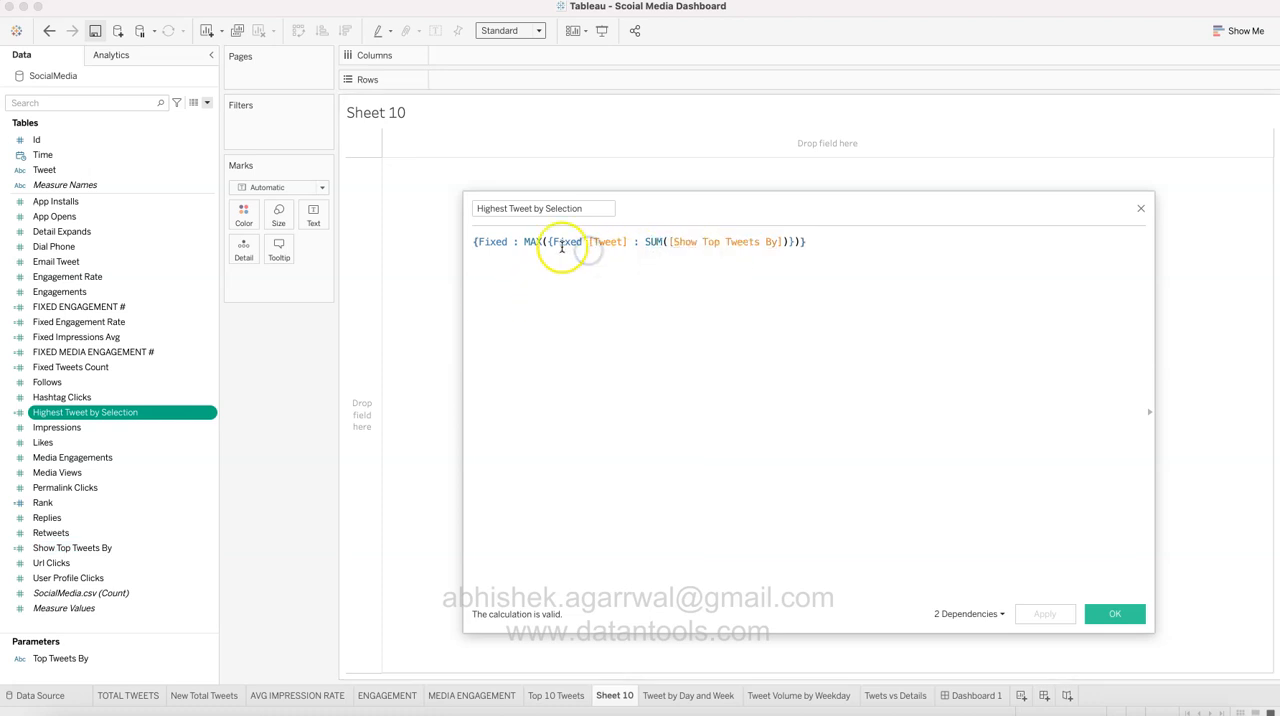
drag(551, 244, 624, 244)
key(super+z)
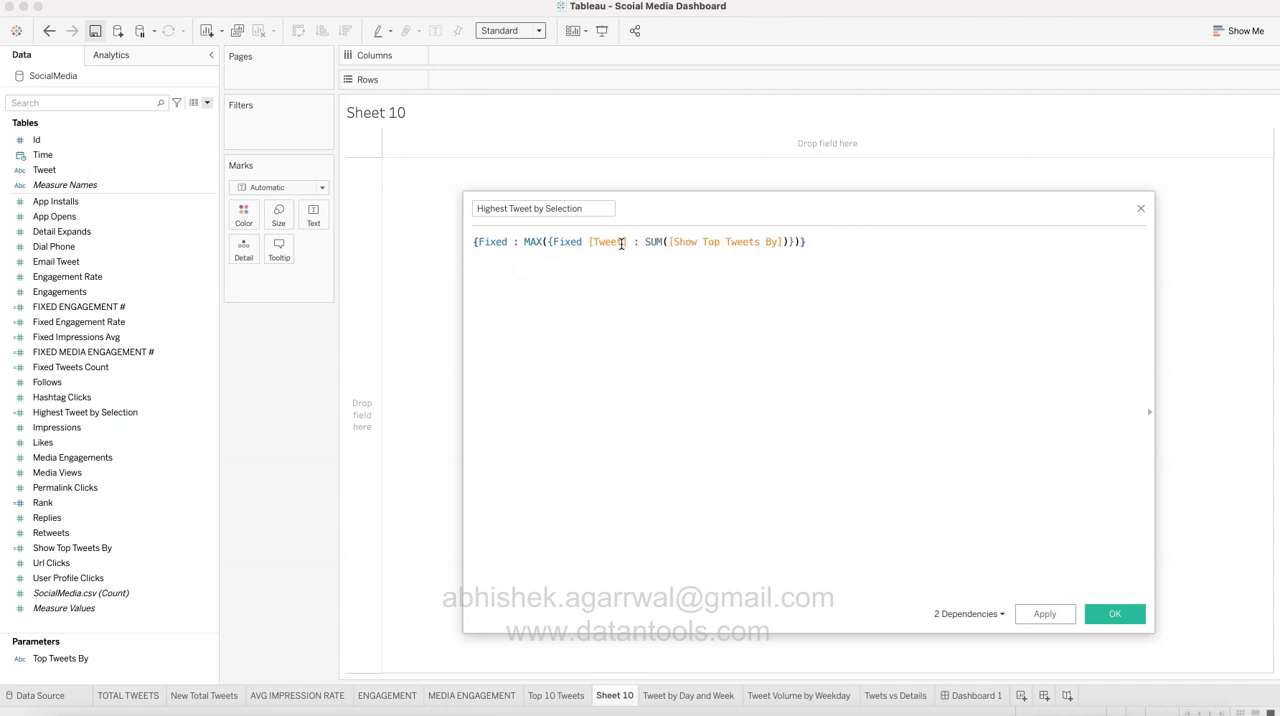
click(708, 340)
click(507, 246)
click(1141, 211)
Step: Place the Highest Tweet by Selection measure as columns in Sheet 10
click(195, 442)
click(194, 487)
click(170, 428)
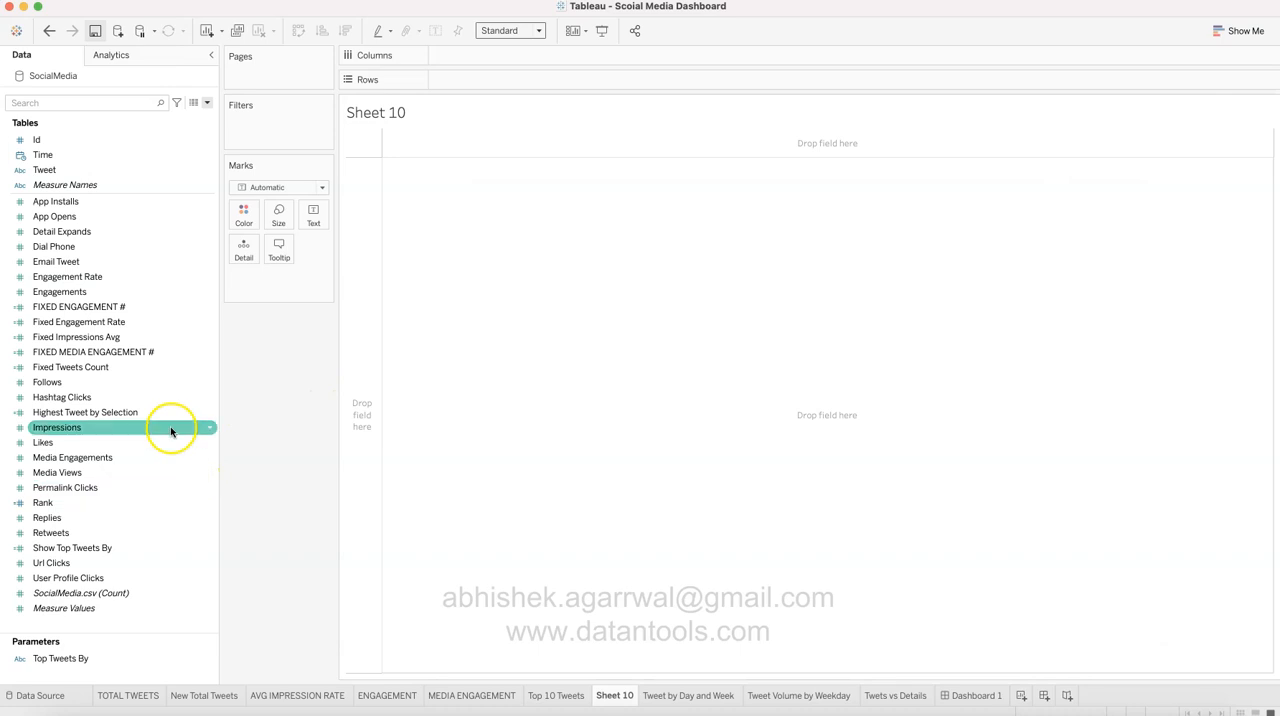
drag(154, 413, 563, 57)
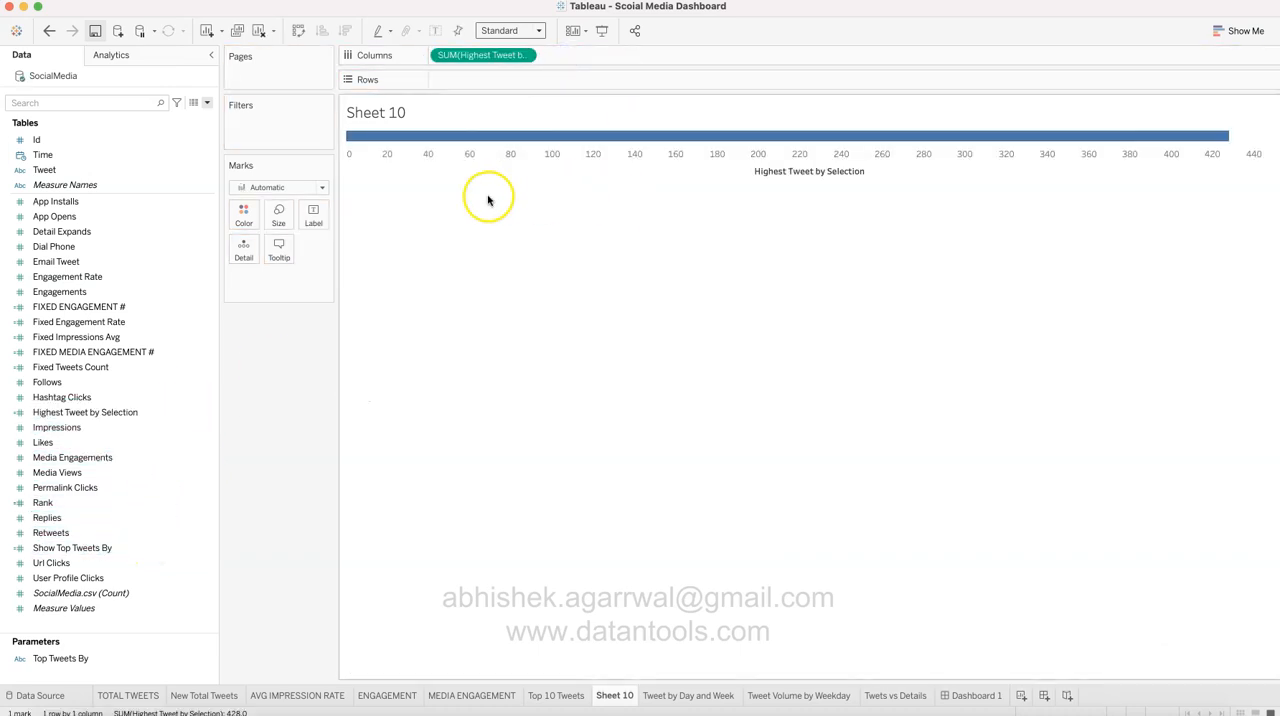
Step: Add the Tweet field with all its members as rows in Sheet 10, and place Rank before it
click(177, 442)
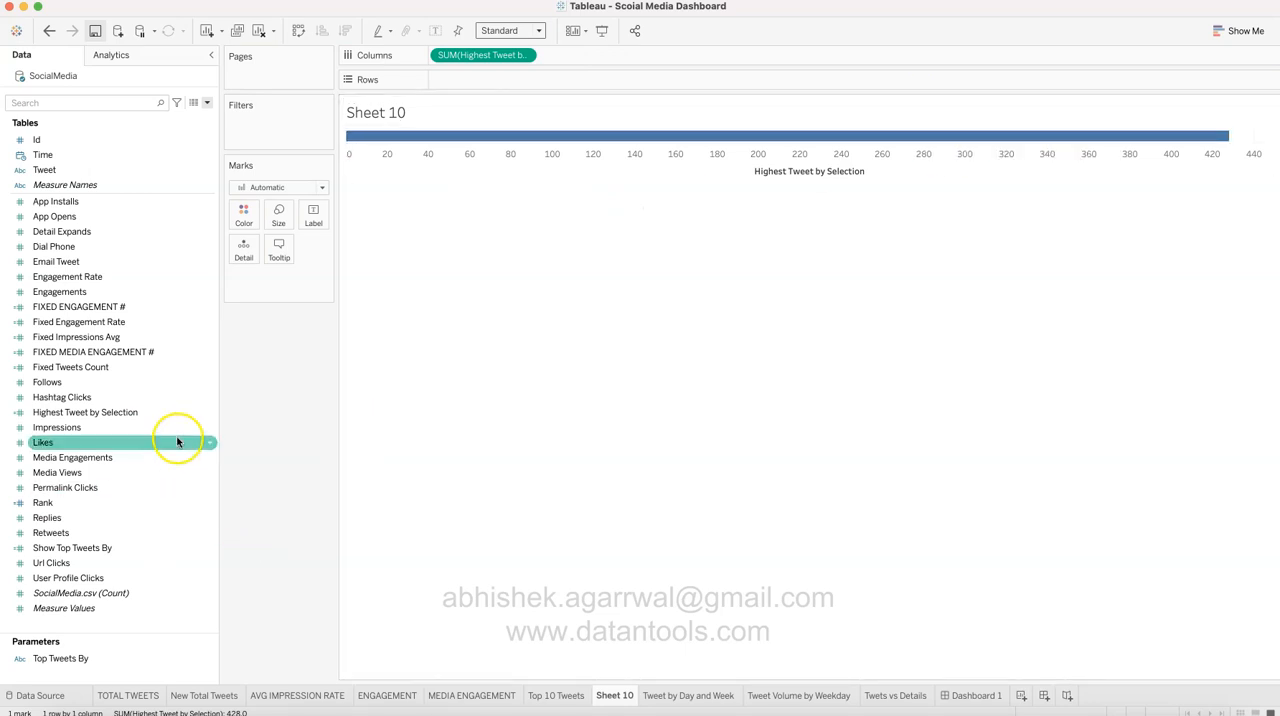
click(137, 519)
click(137, 293)
click(137, 170)
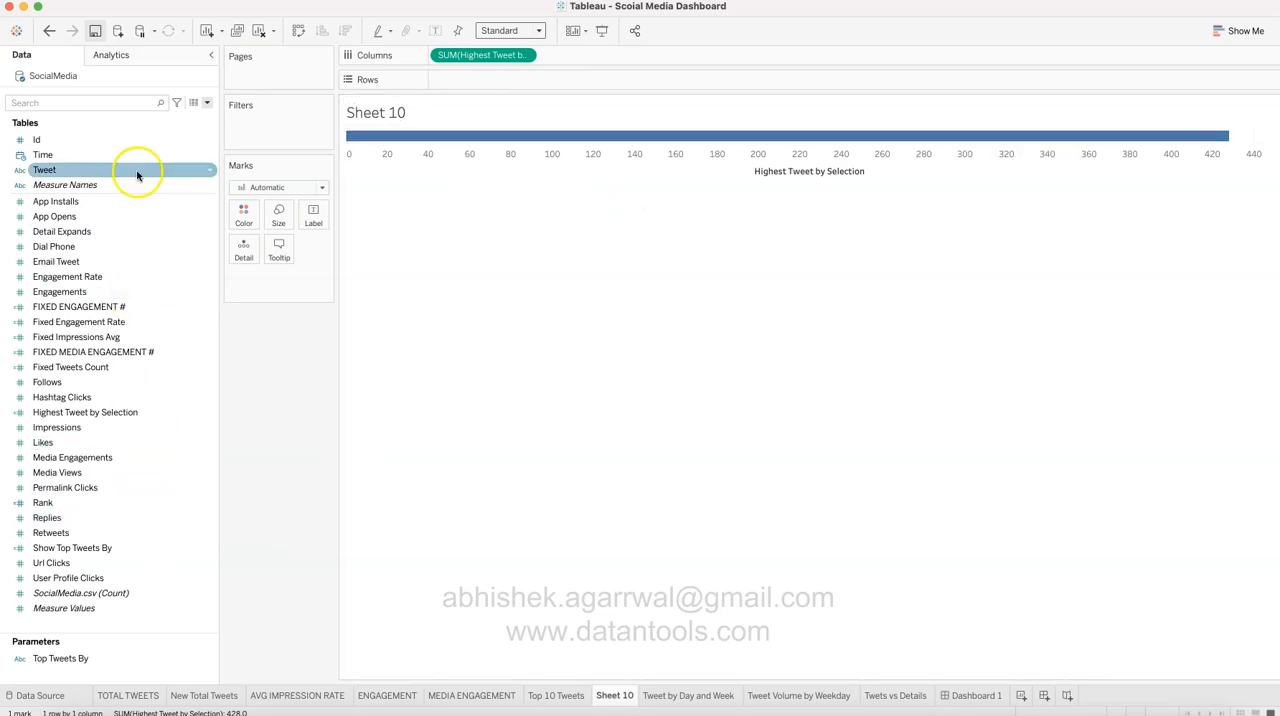
drag(137, 170, 512, 84)
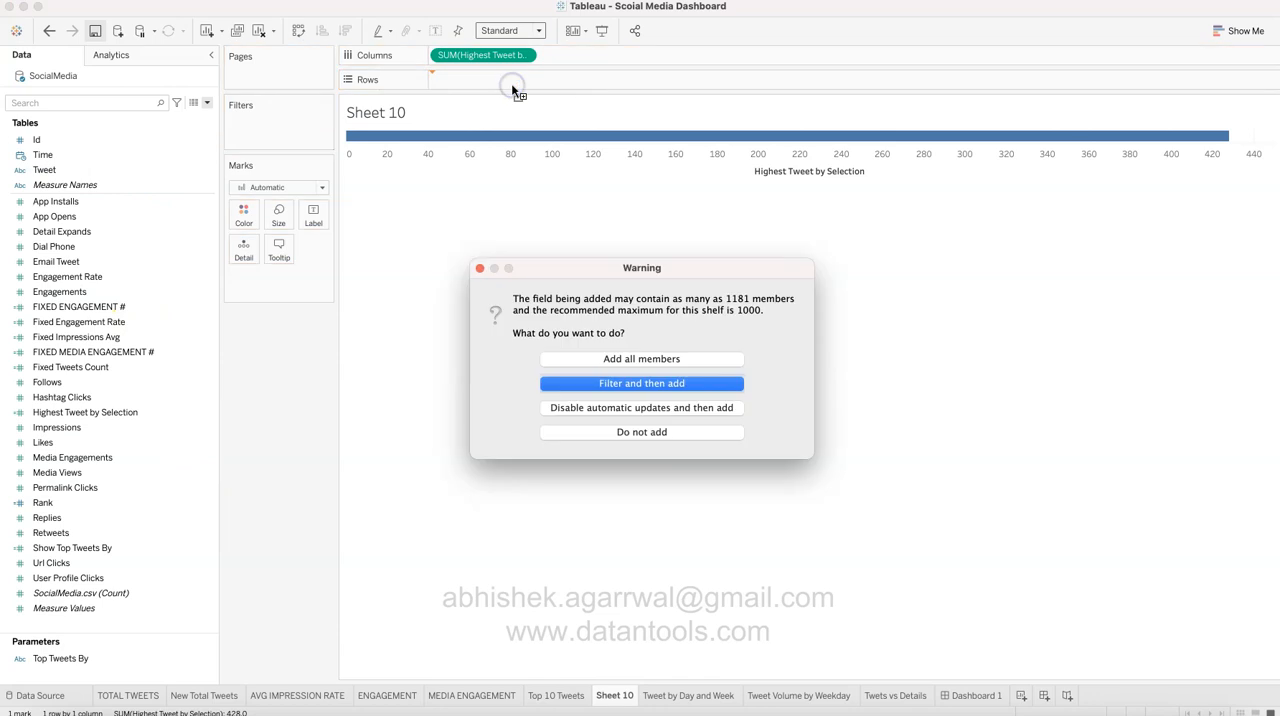
click(609, 358)
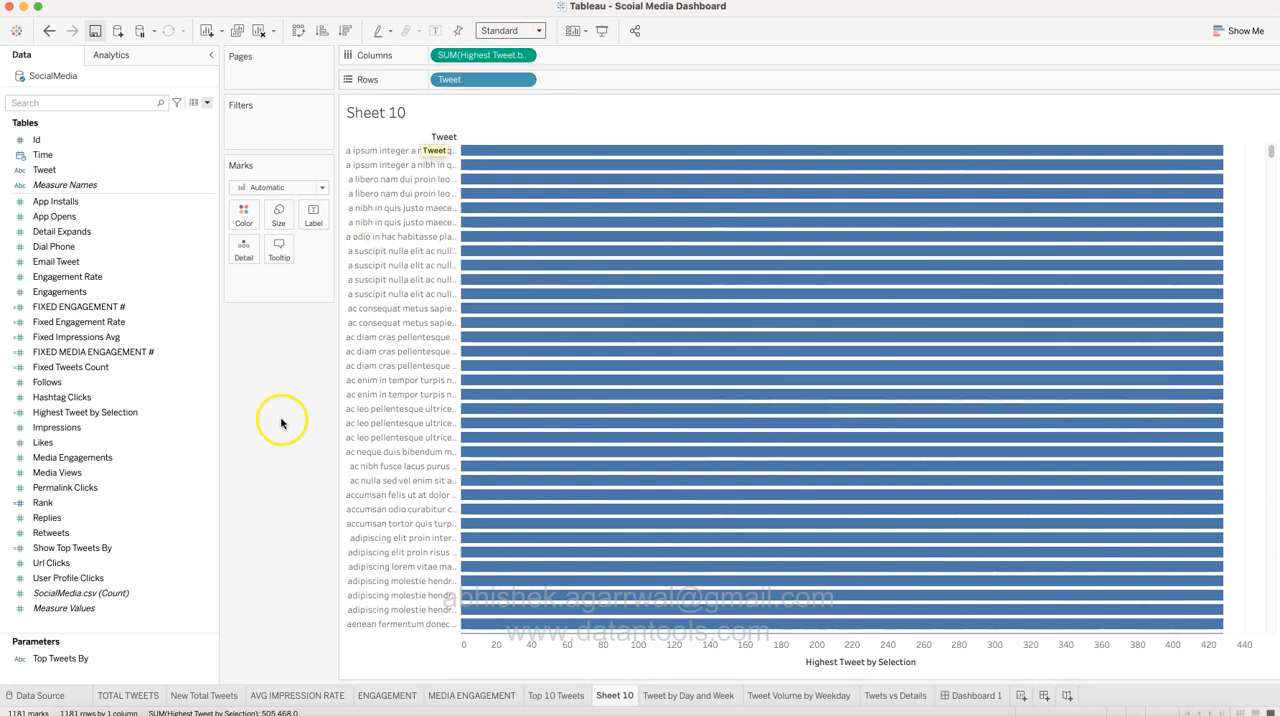
click(128, 502)
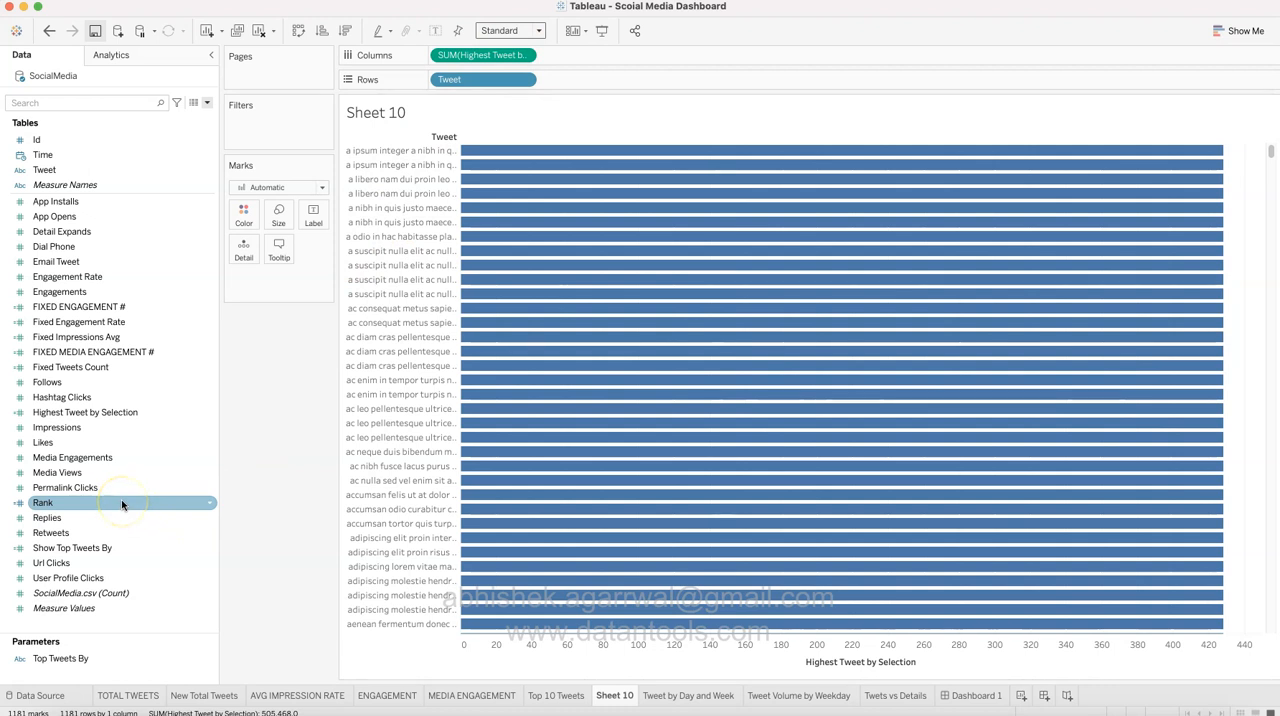
drag(121, 502, 429, 79)
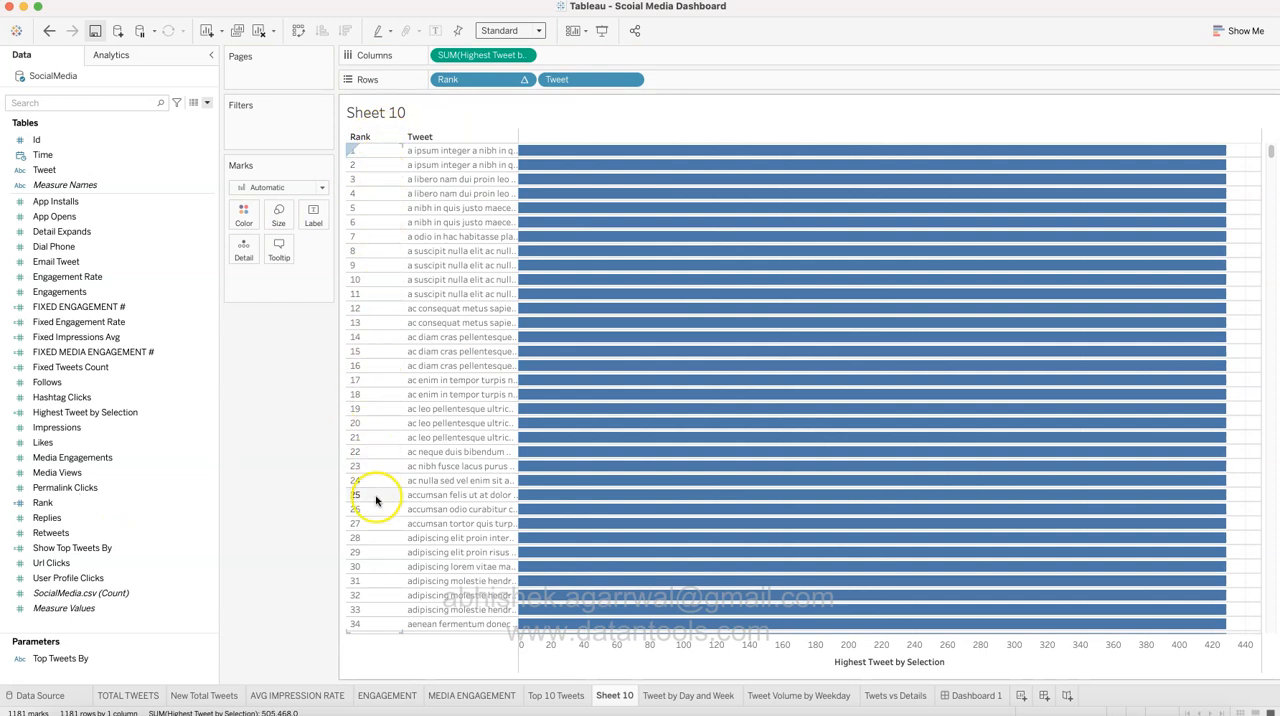
scroll(377, 580, down, 10)
scroll(377, 580, up, 10)
click(523, 79)
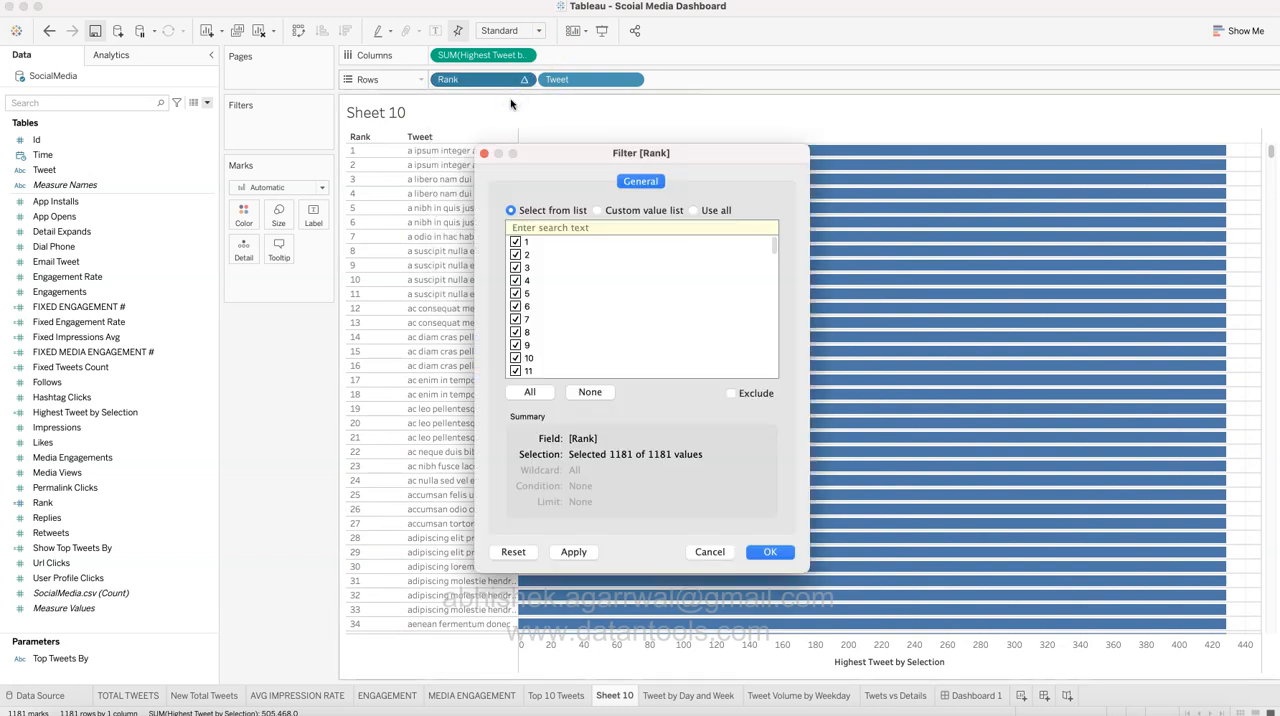
click(710, 552)
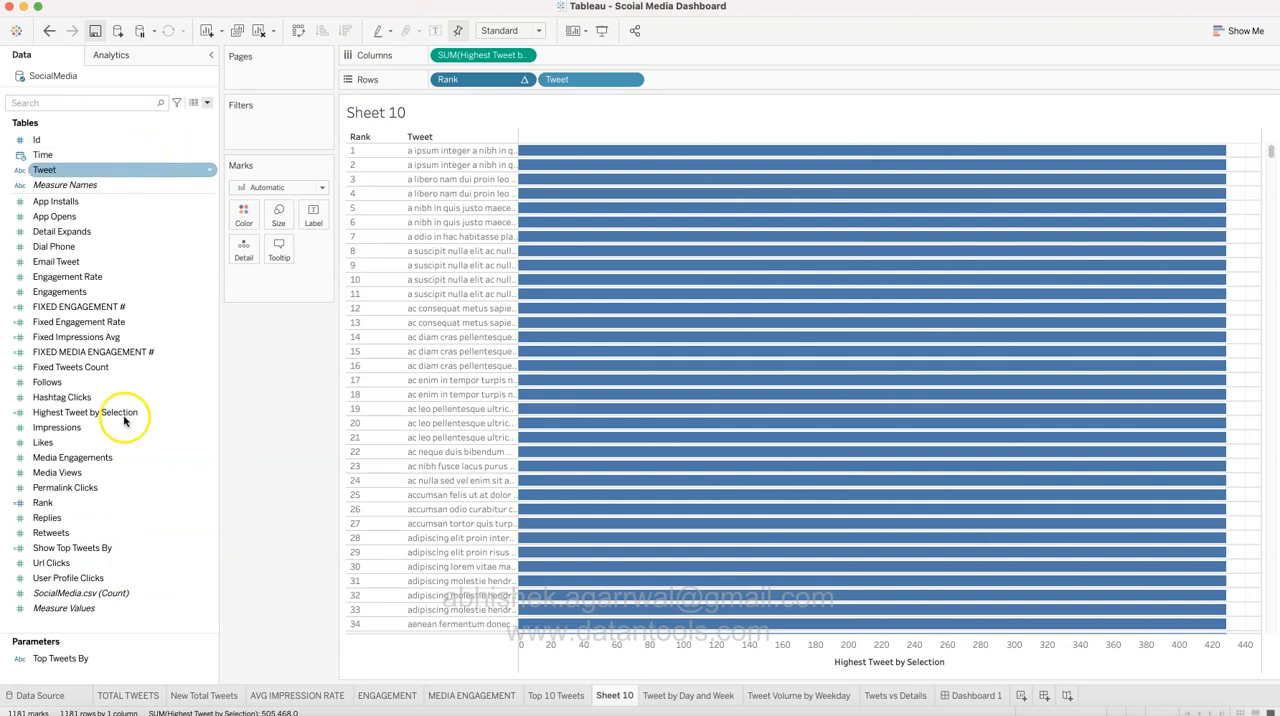
Step: Add Measure Values as a second measure in the columns and filter Measure Names to Show Top Tweets By and Url Clicks
drag(110, 608, 635, 57)
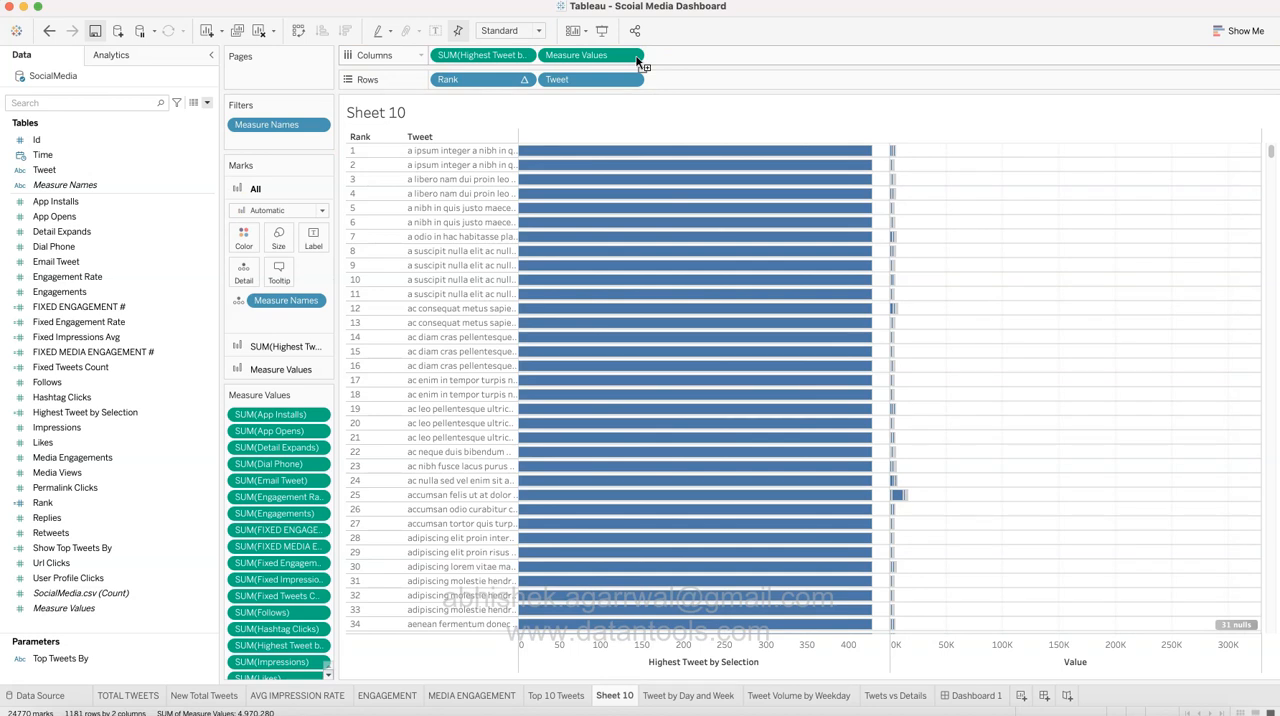
click(319, 124)
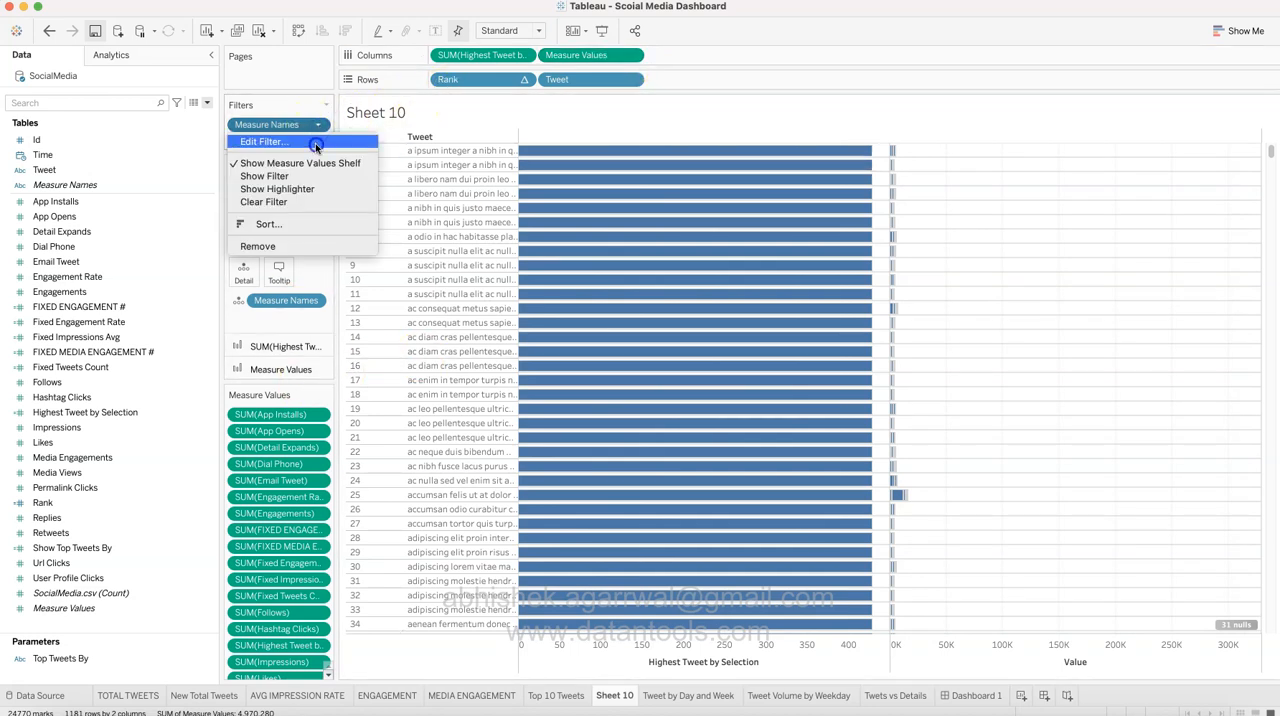
click(326, 141)
click(577, 394)
scroll(575, 314, down, 5)
scroll(575, 314, down, 5)
click(562, 327)
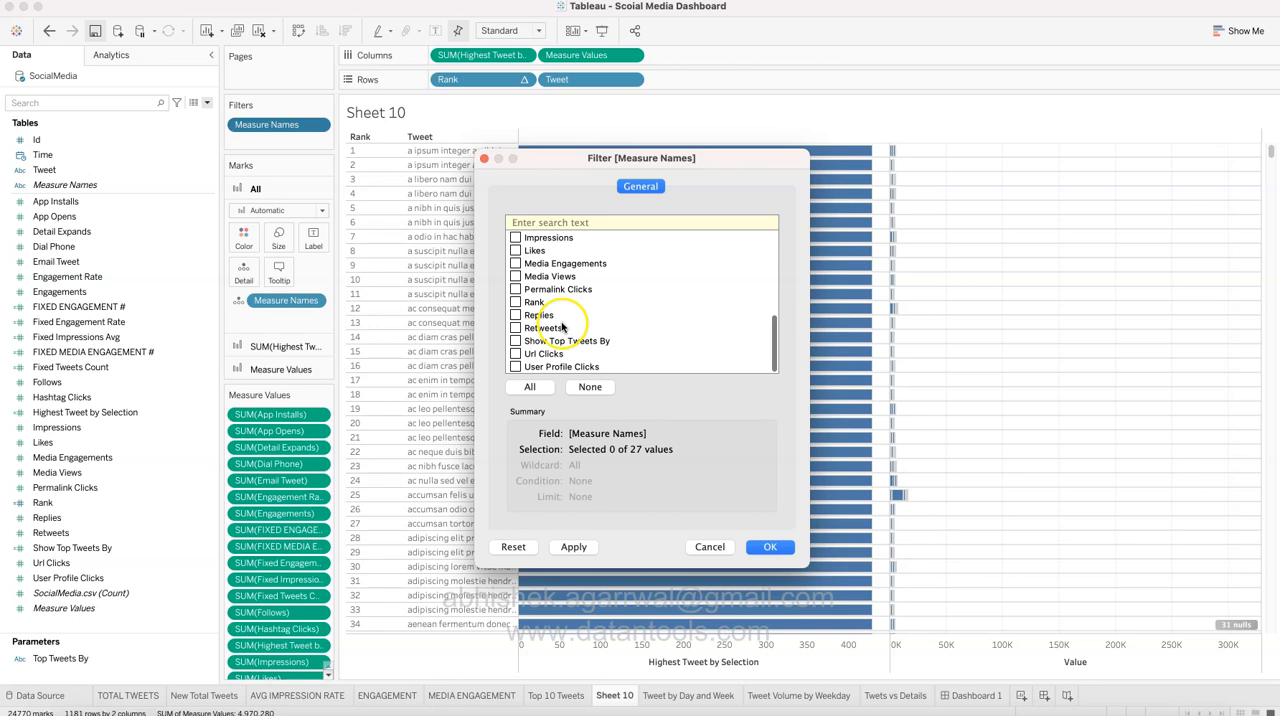
click(516, 341)
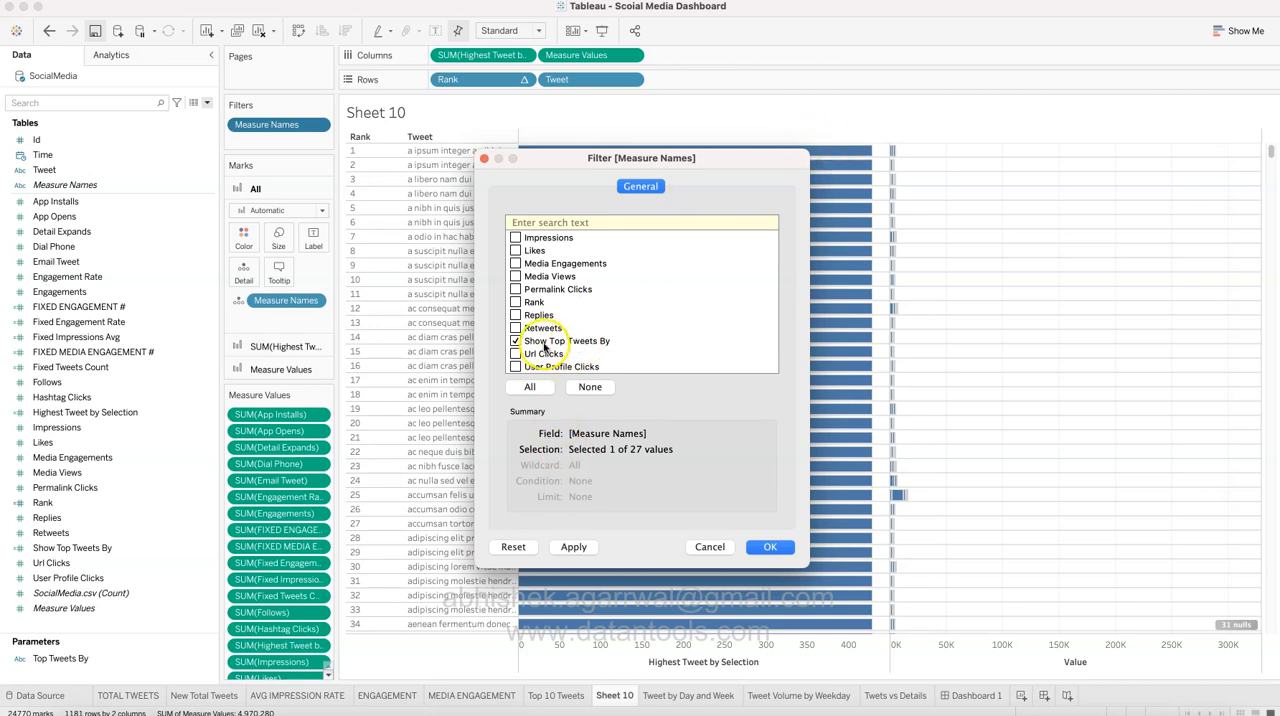
click(764, 547)
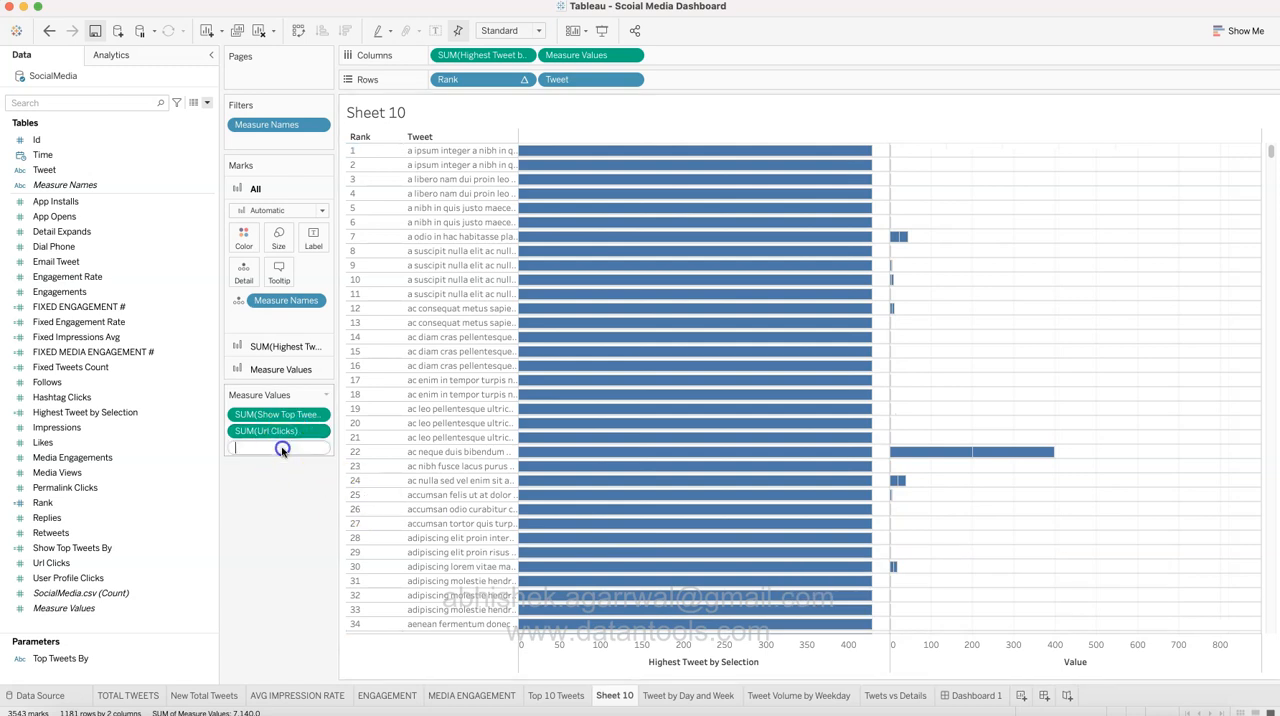
Step: Add an ad-hoc Sum(0) calculation to the Measure Values and remove Url Clicks from them
text(Sum)
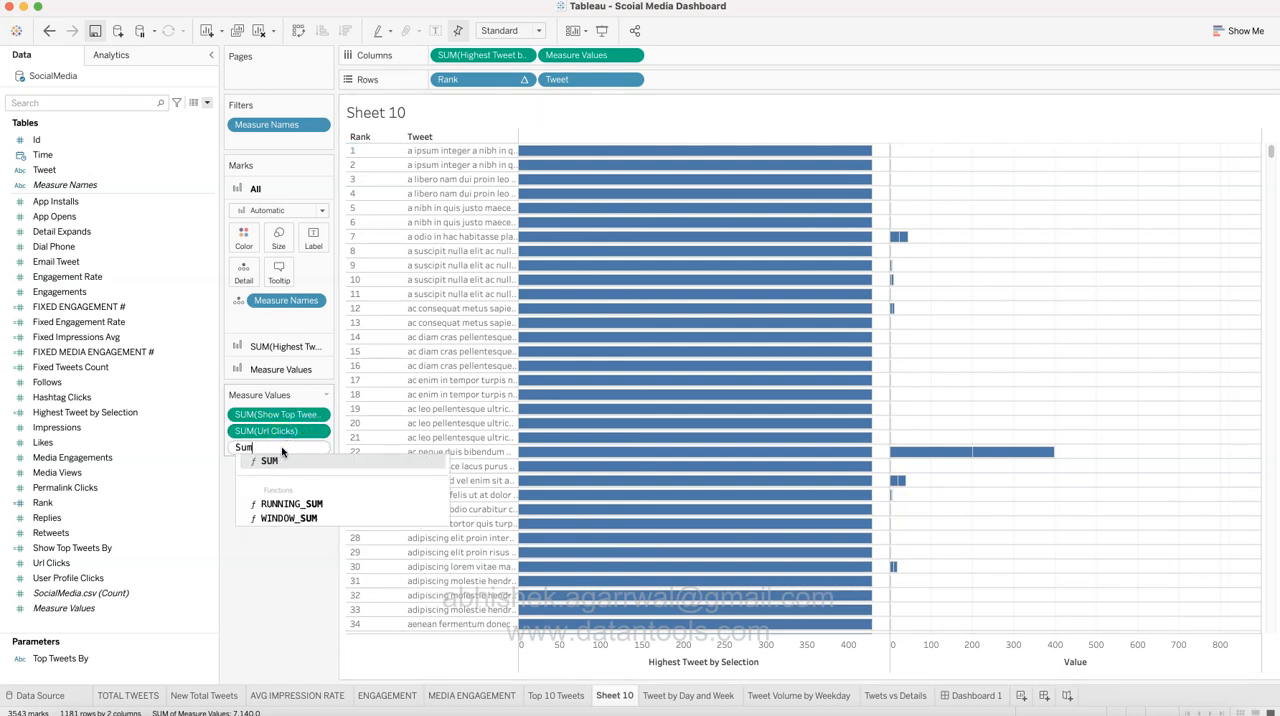
text((0)
key(Return)
drag(278, 431, 286, 559)
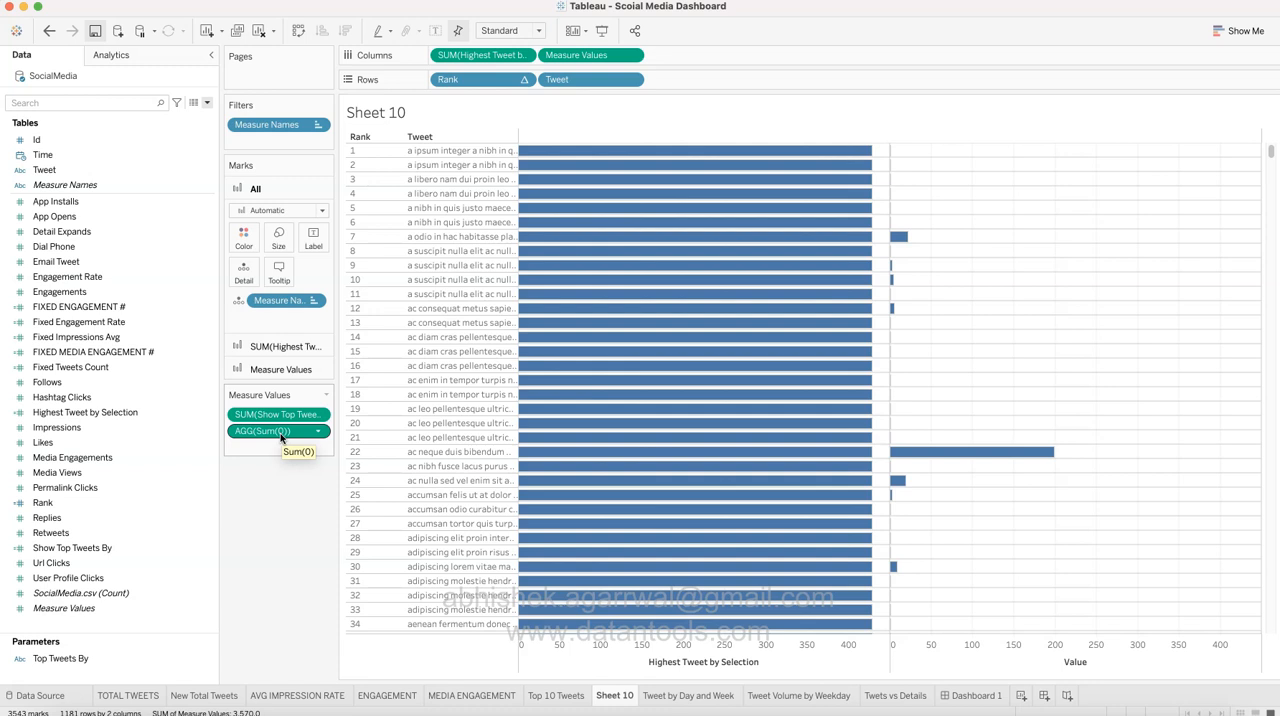
Step: Change the Measure Values marks to Line and assign Measure Names to Path
mouse_move(894, 462)
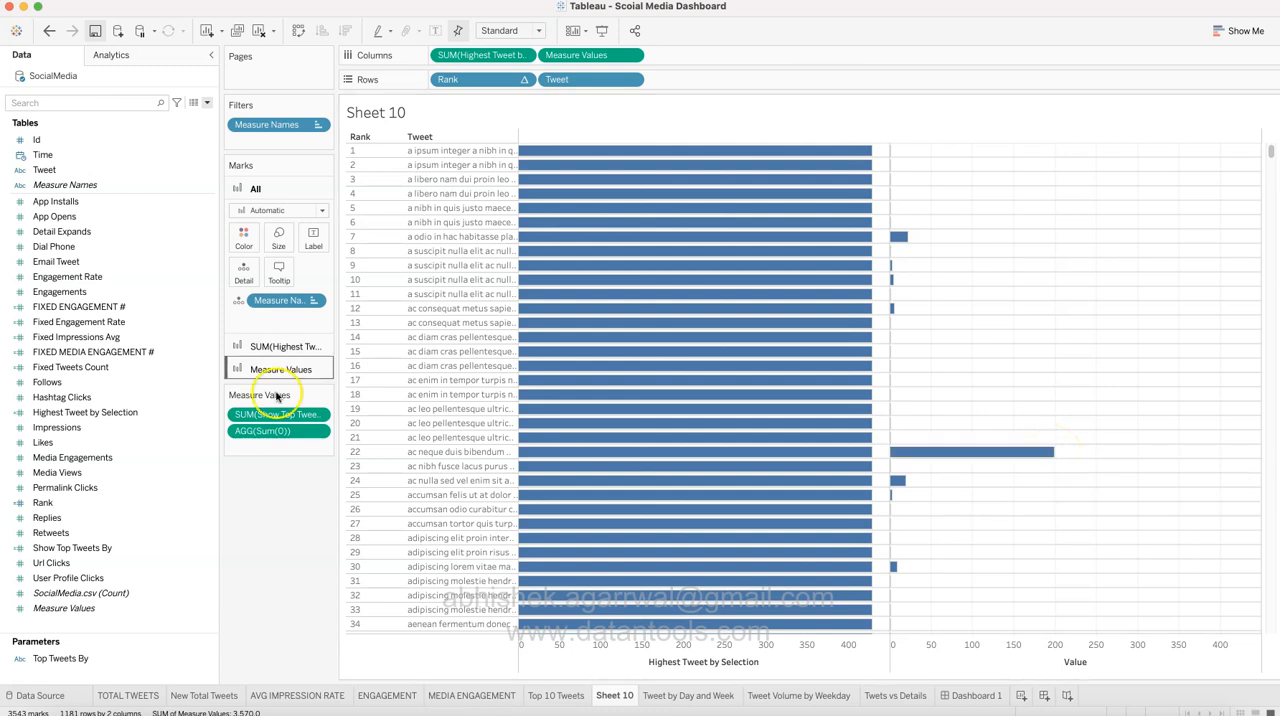
click(286, 346)
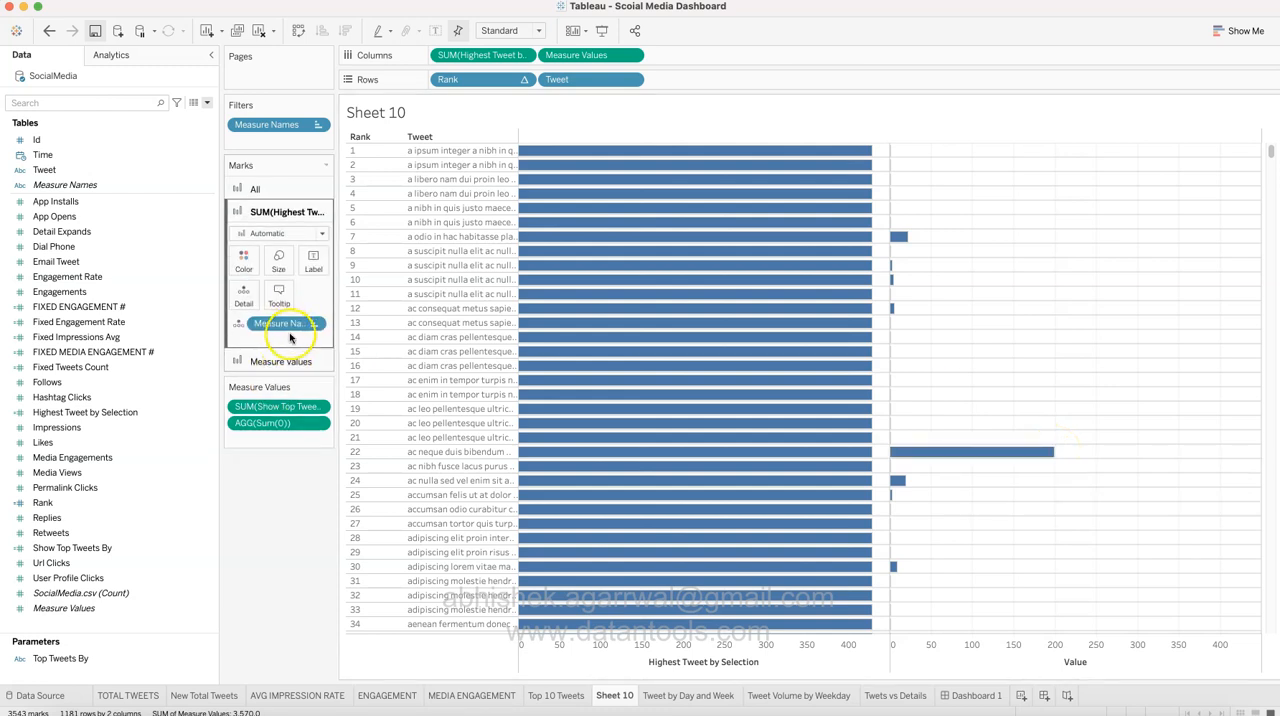
click(286, 362)
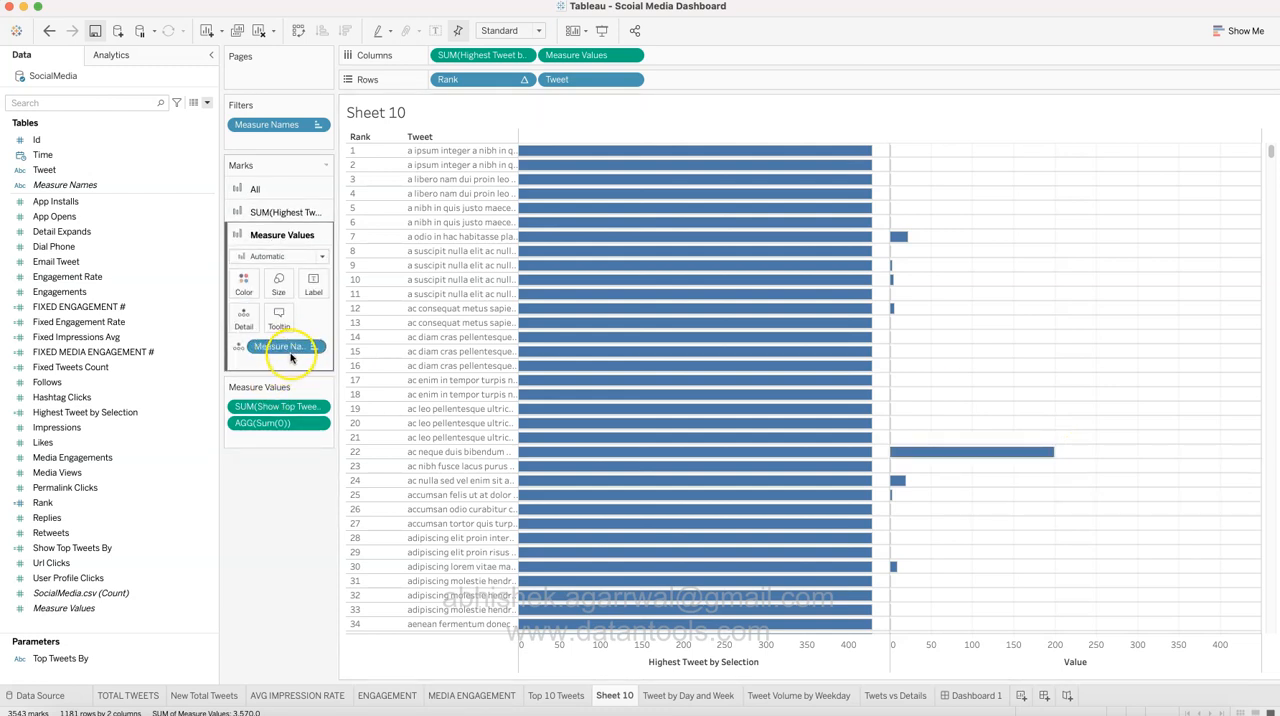
click(286, 257)
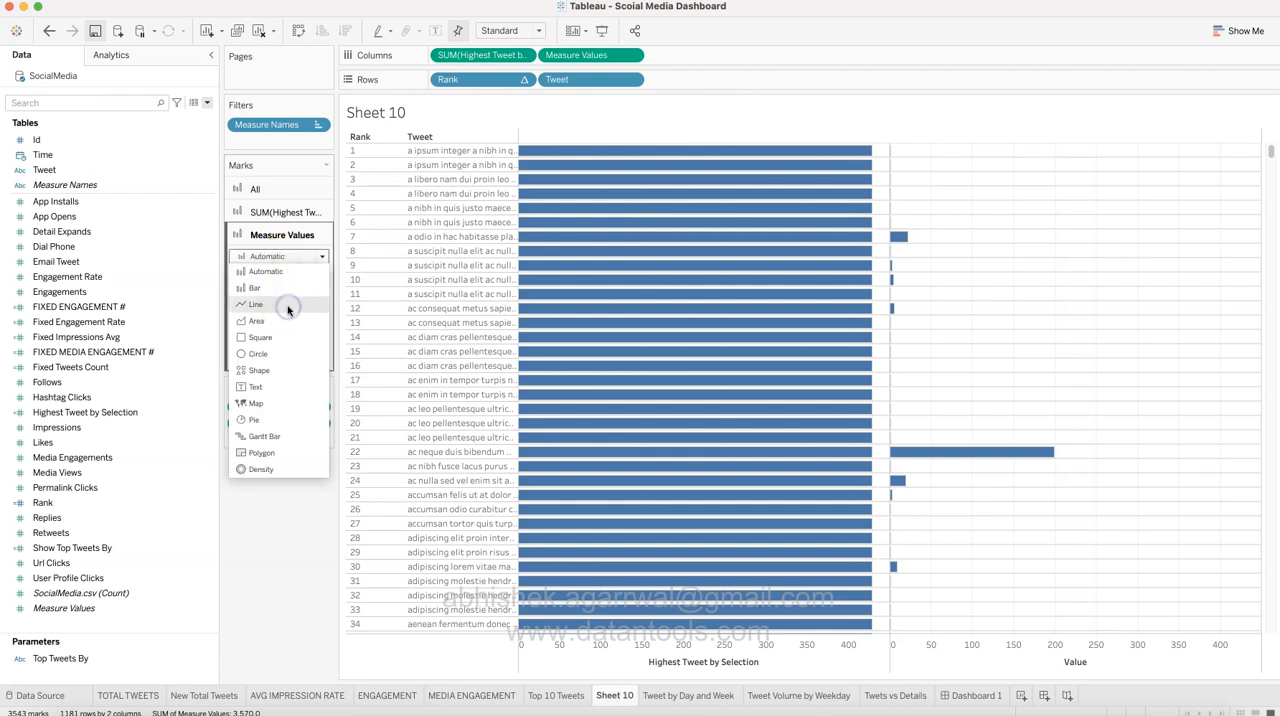
click(288, 307)
drag(285, 346, 314, 324)
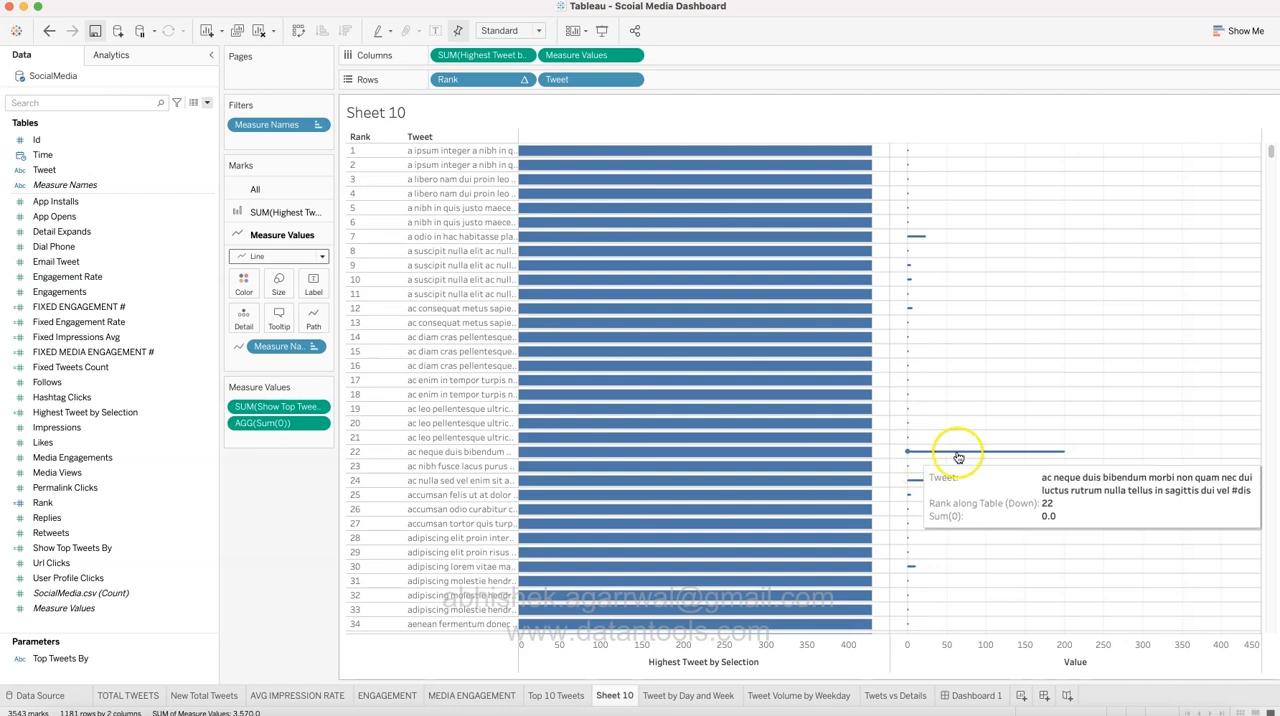
mouse_move(1062, 459)
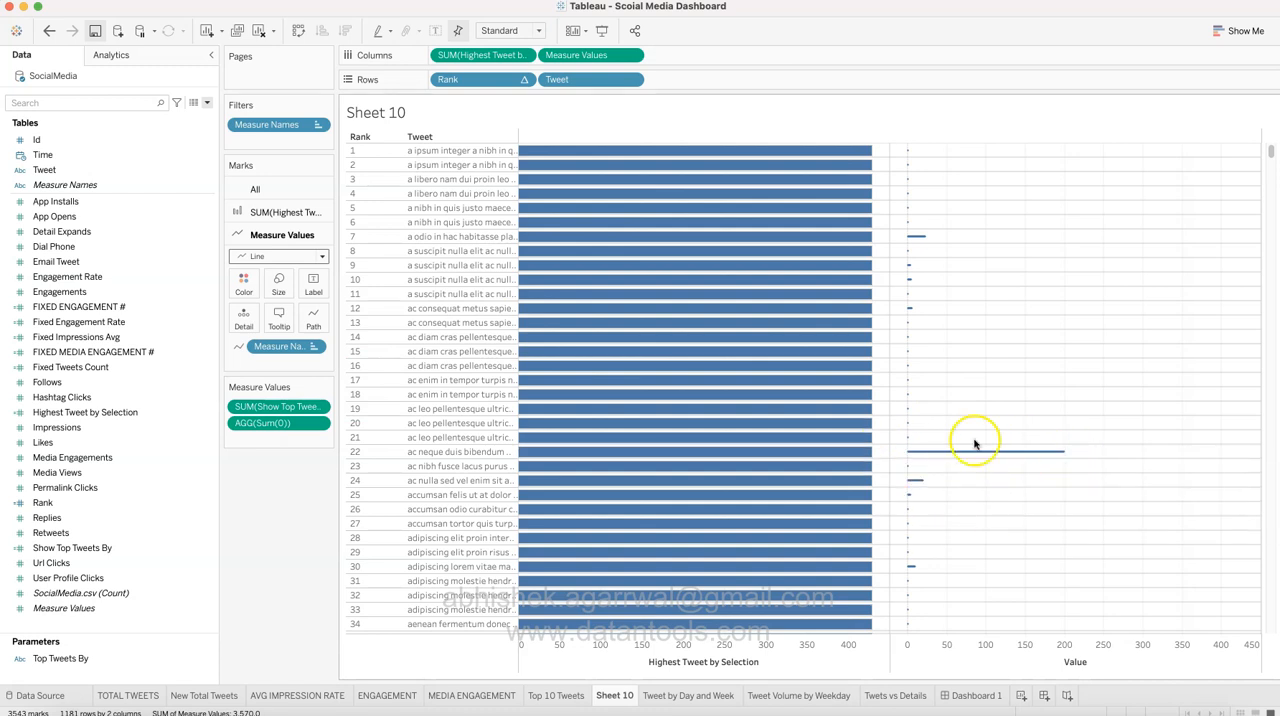
Step: Sort the Tweet rows in descending order by the Sum of the Show Top Tweets By field
mouse_move(854, 242)
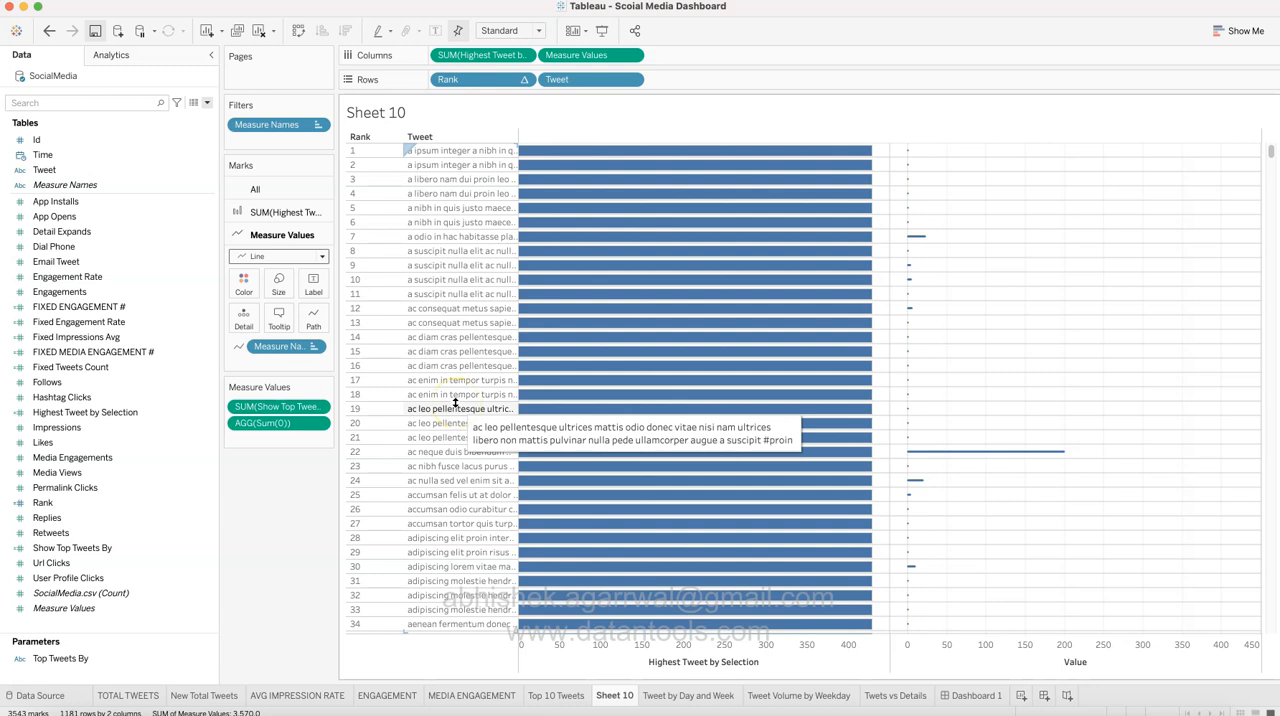
mouse_move(520, 257)
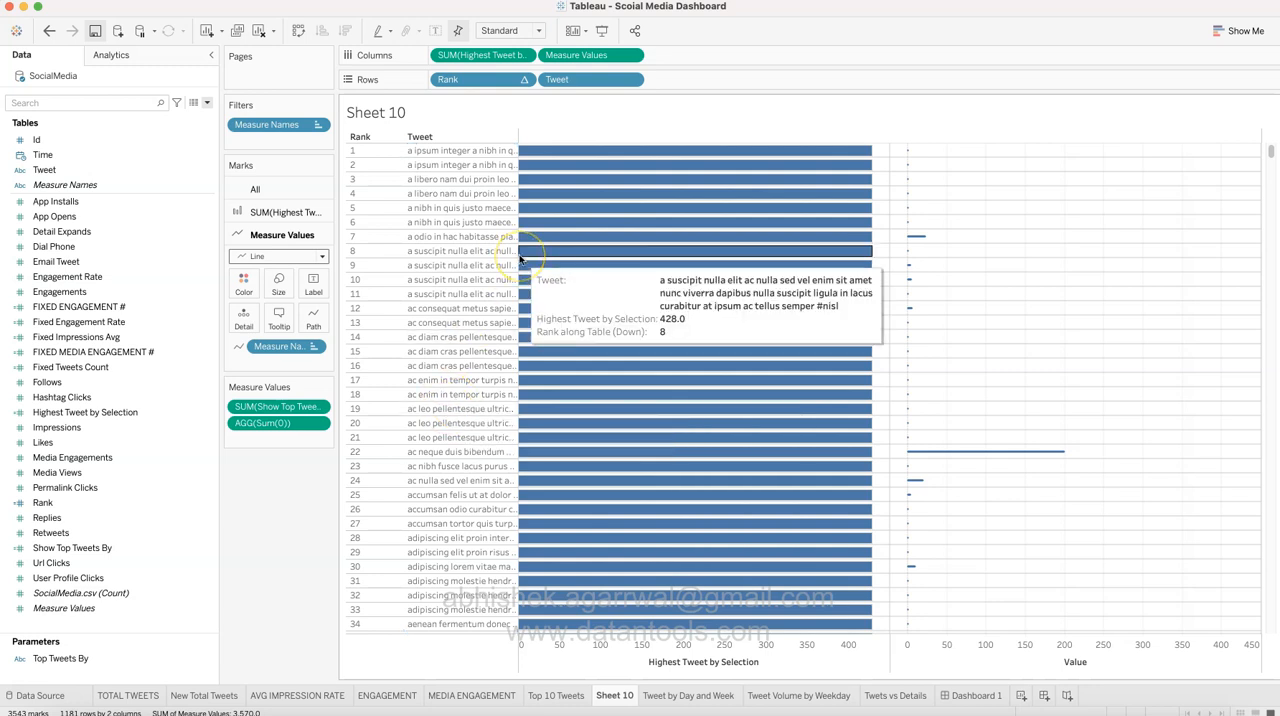
click(632, 80)
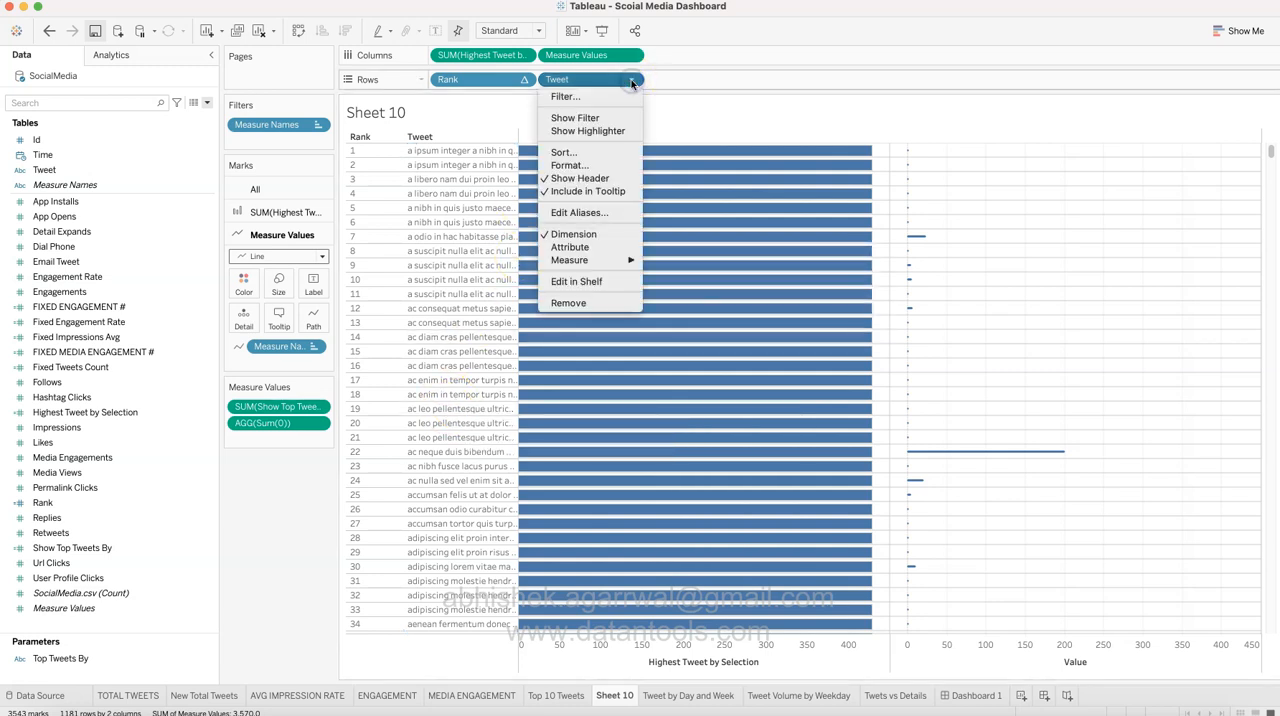
click(618, 153)
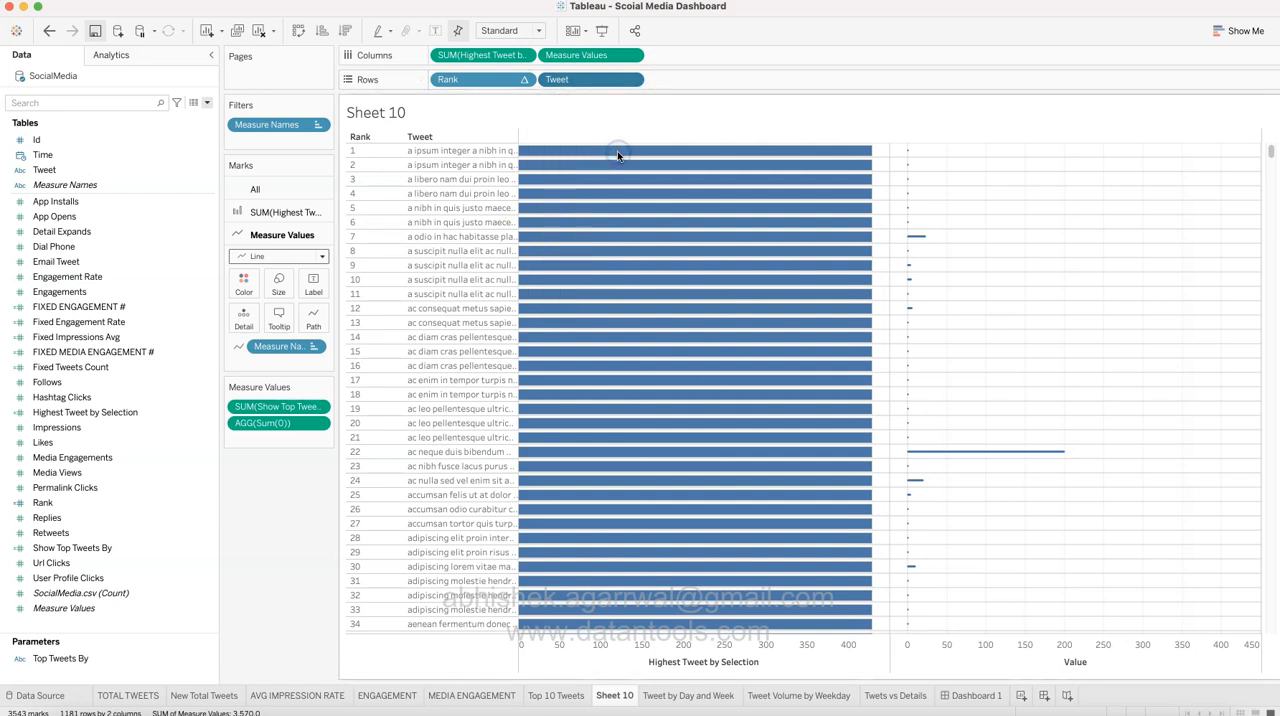
click(638, 347)
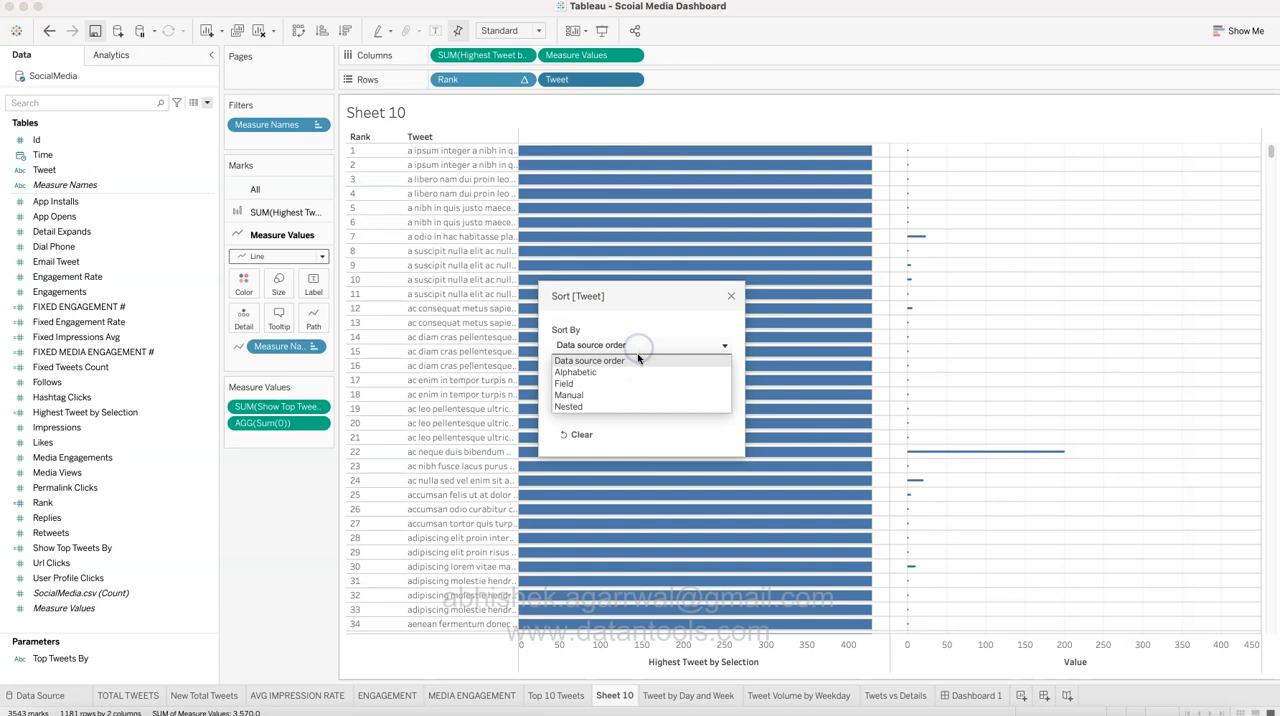
click(639, 383)
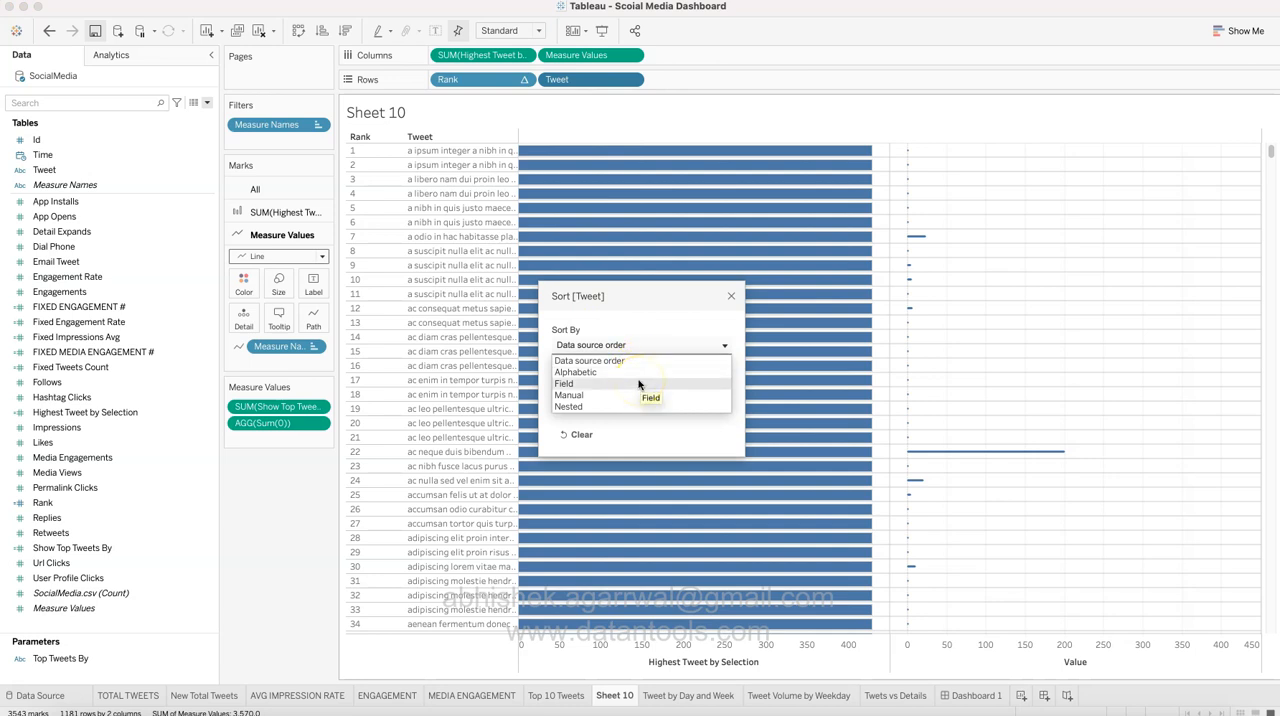
click(639, 442)
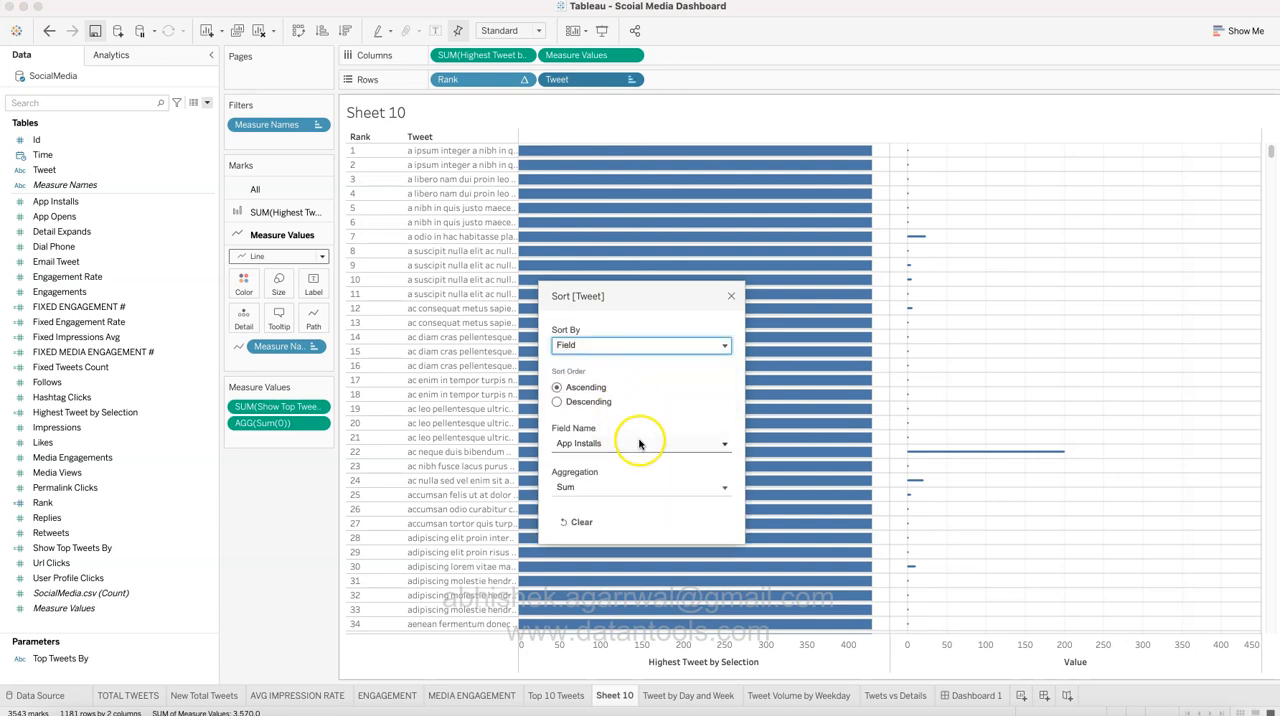
scroll(656, 545, down, 6)
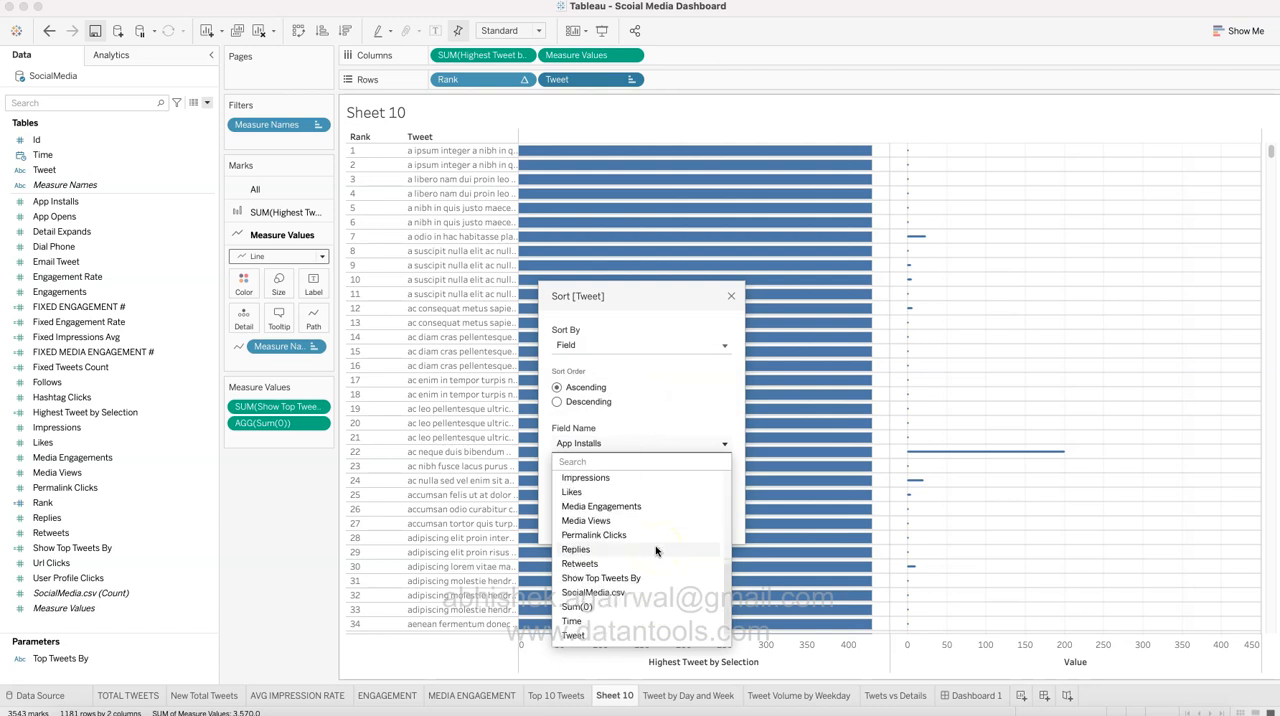
click(652, 550)
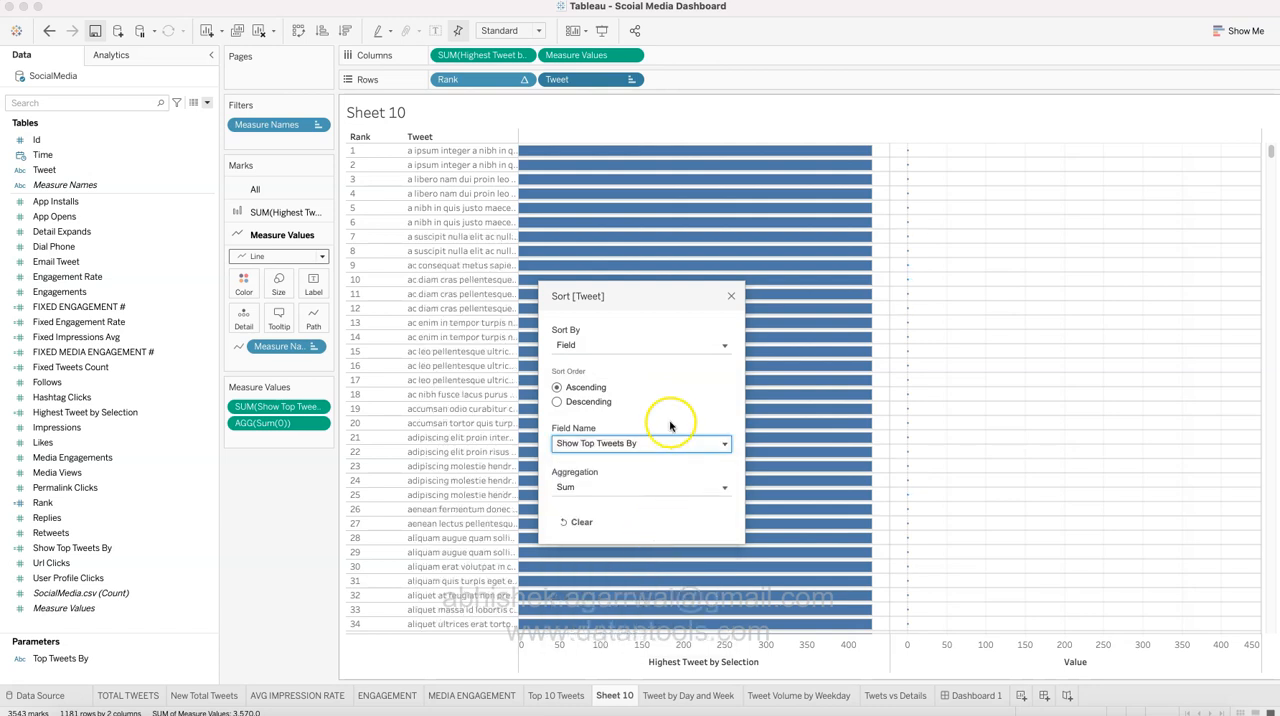
click(588, 403)
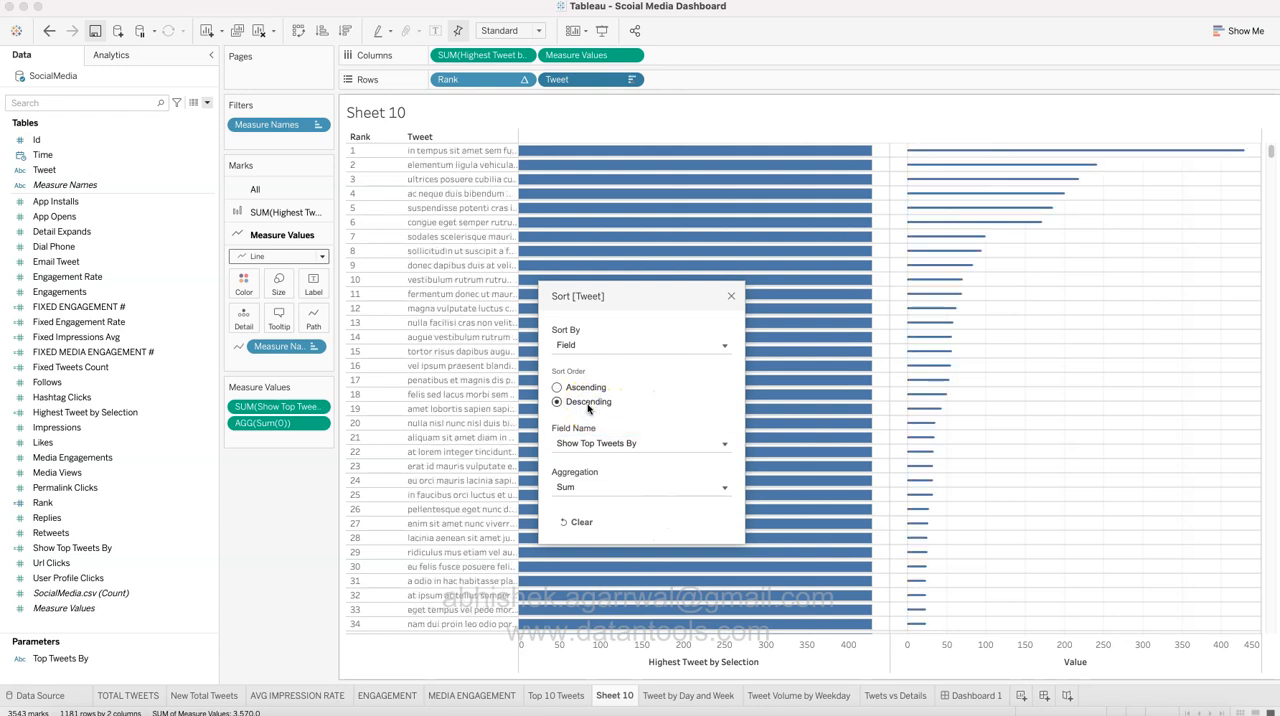
click(733, 296)
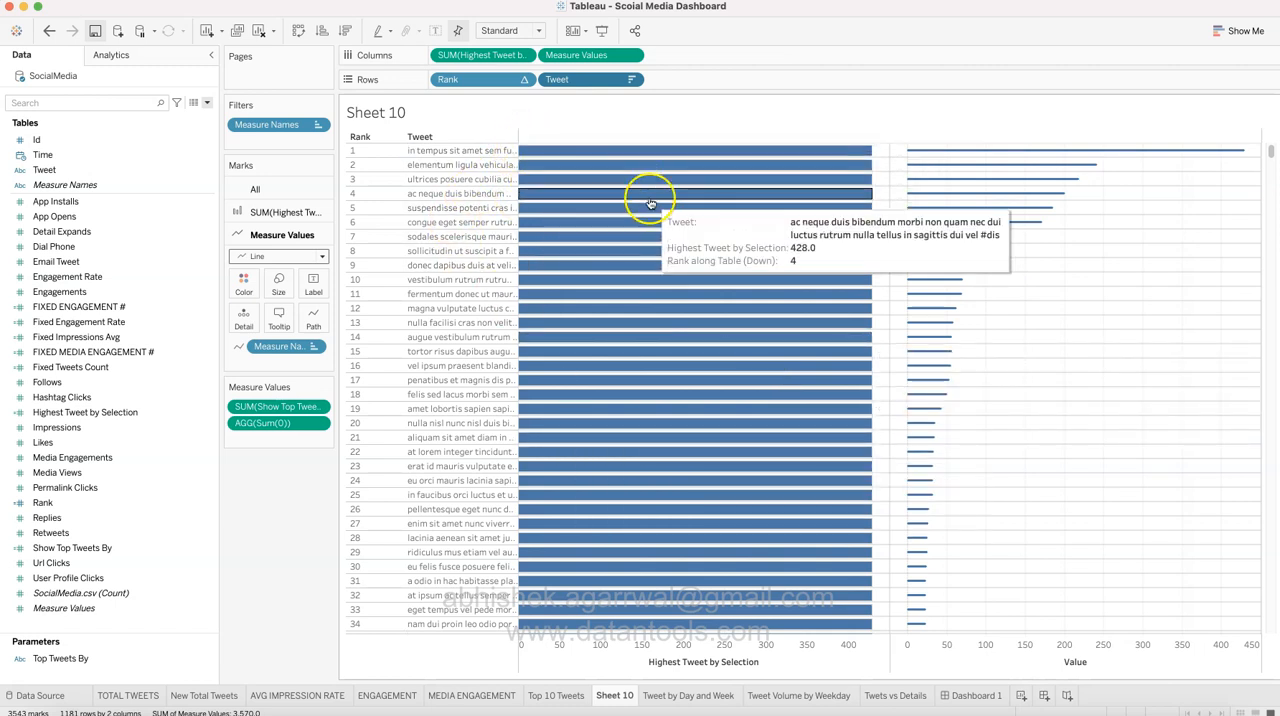
Step: Combine Measure Values with Highest Tweet by Selection on a dual axis and make the Measure Values lines slightly thicker
click(632, 56)
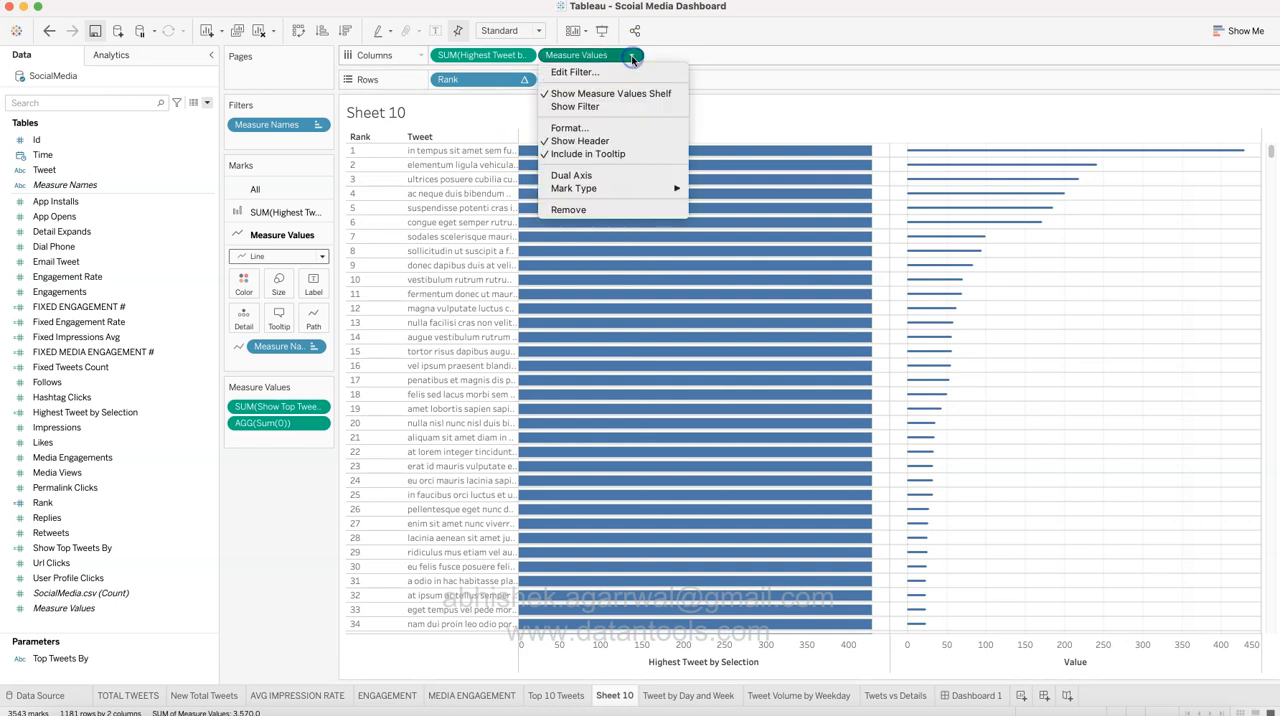
click(630, 175)
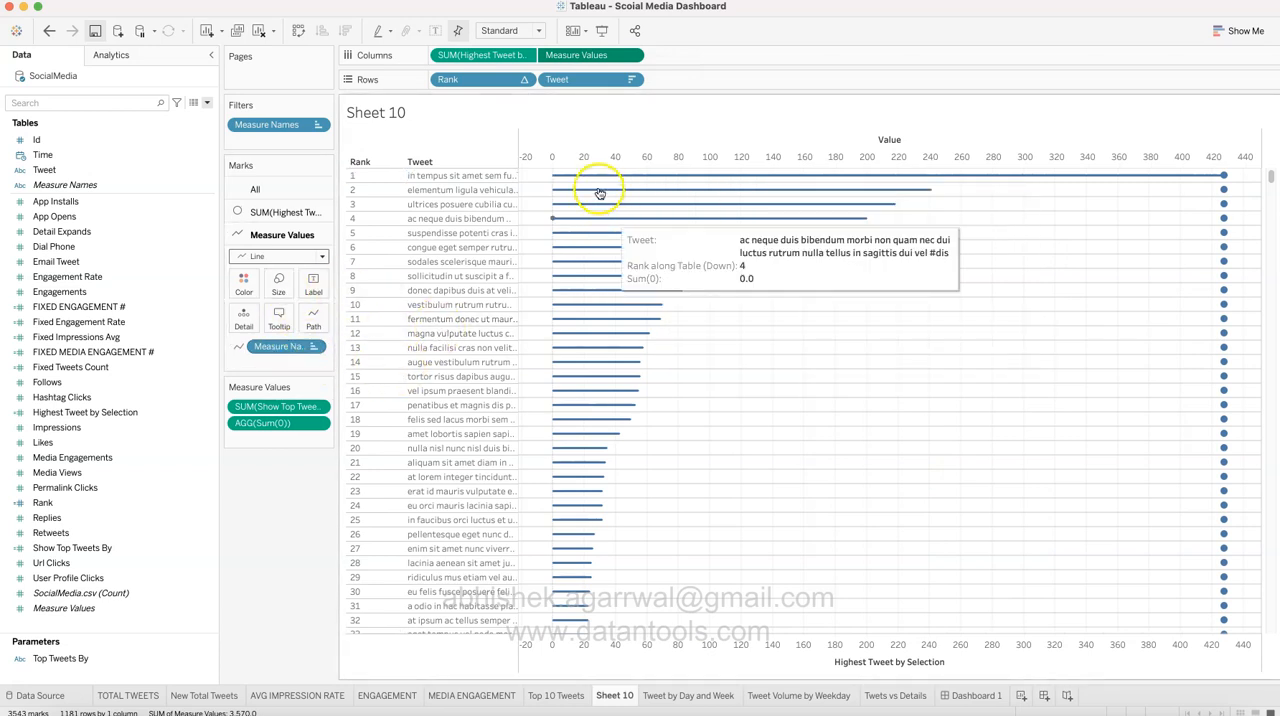
click(283, 256)
click(283, 256)
click(280, 281)
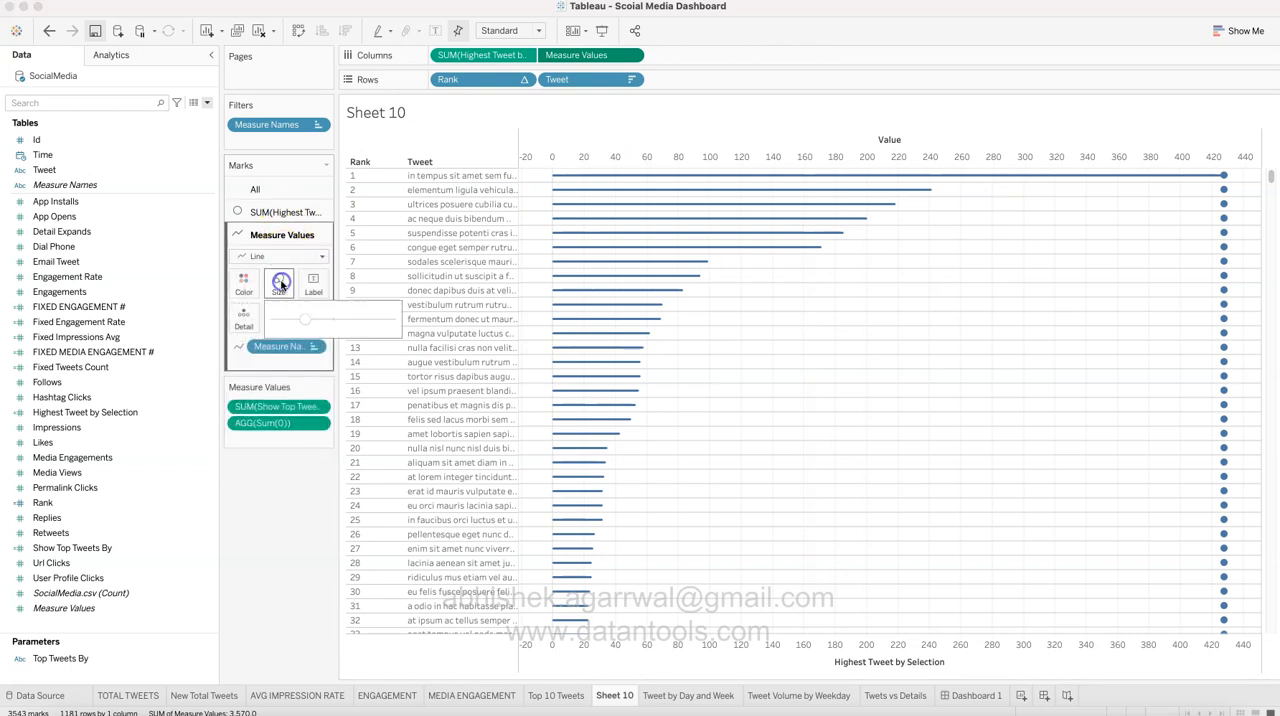
drag(307, 318, 310, 321)
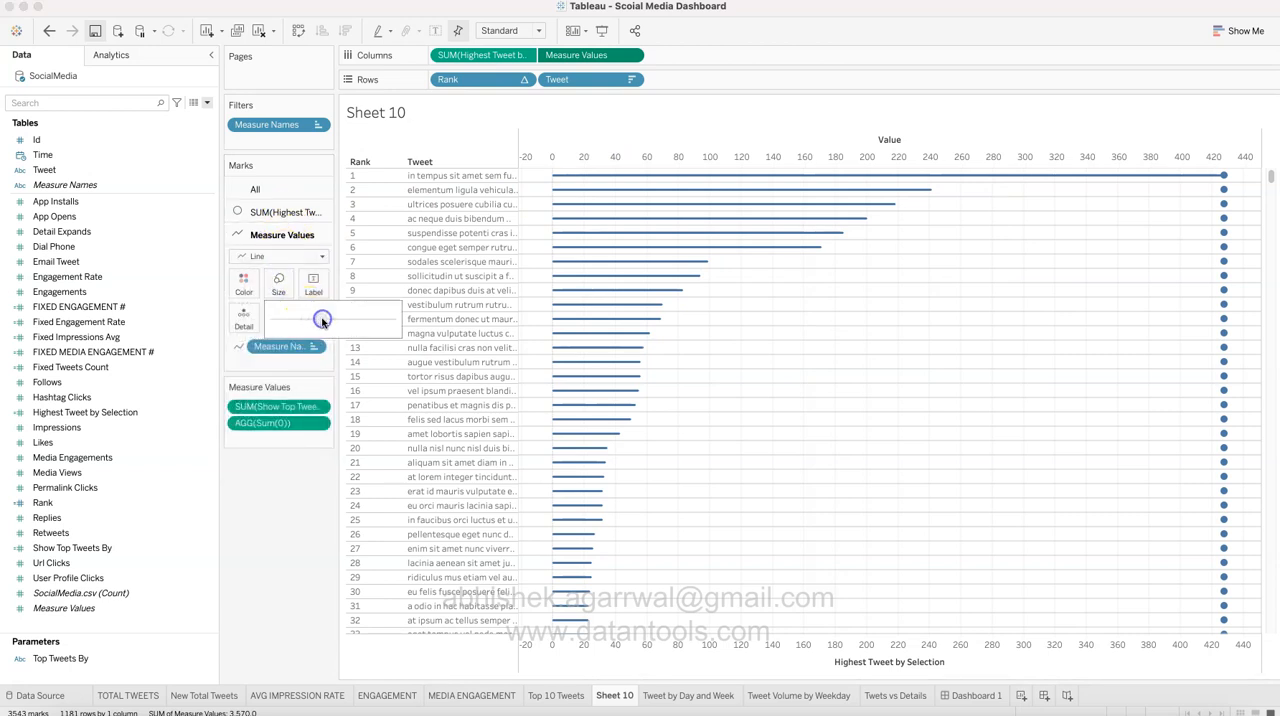
click(322, 320)
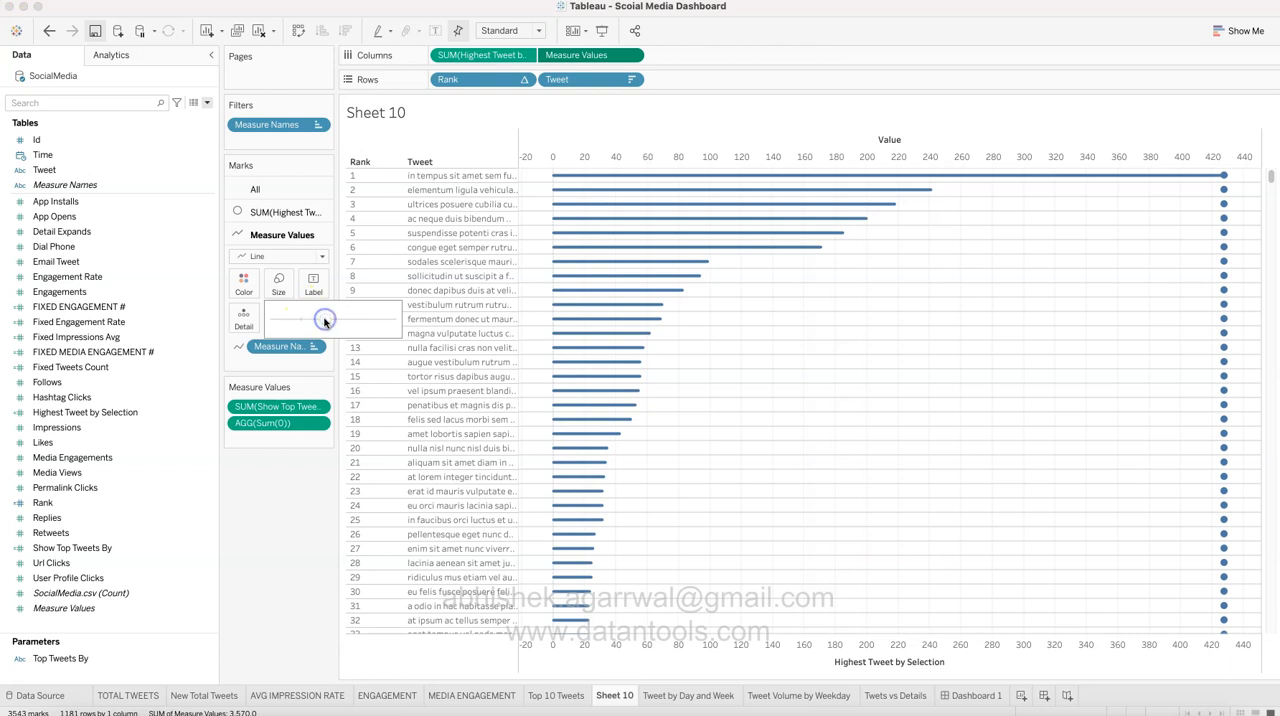
Step: Change the Highest Tweet by Selection marks to Bar and shrink their size to thin background lines
click(286, 212)
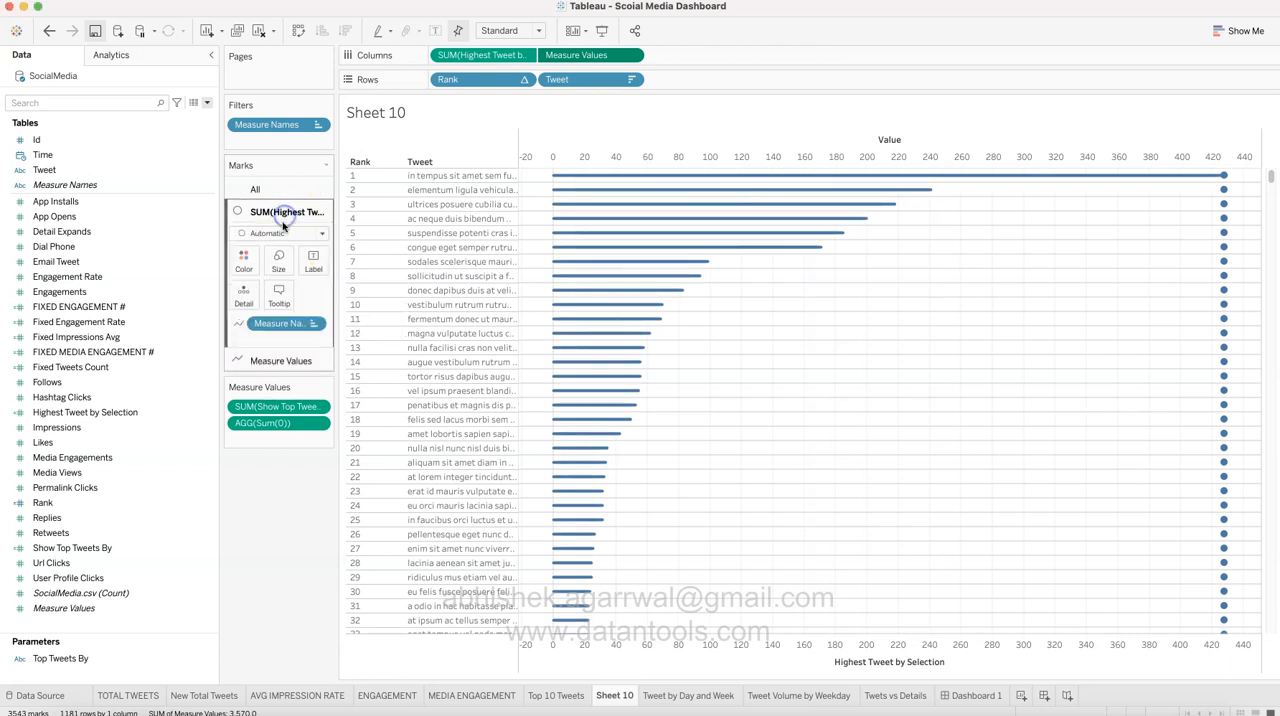
click(278, 234)
click(278, 264)
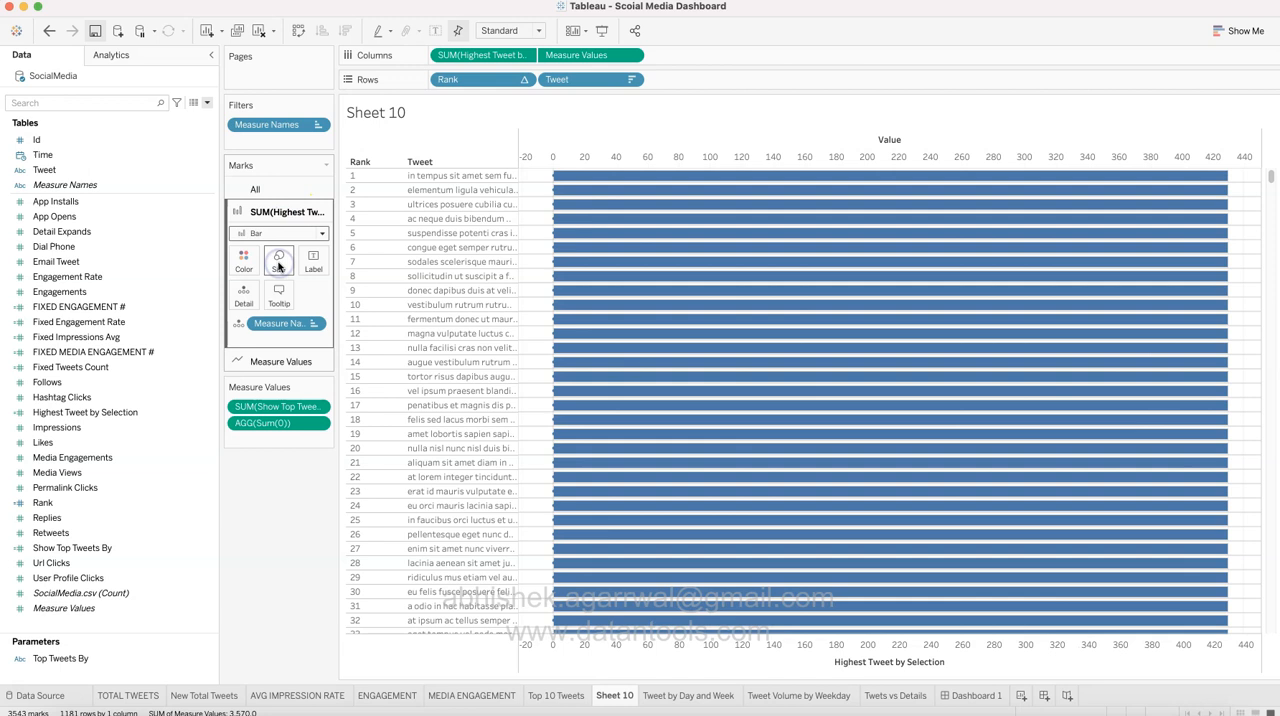
click(285, 262)
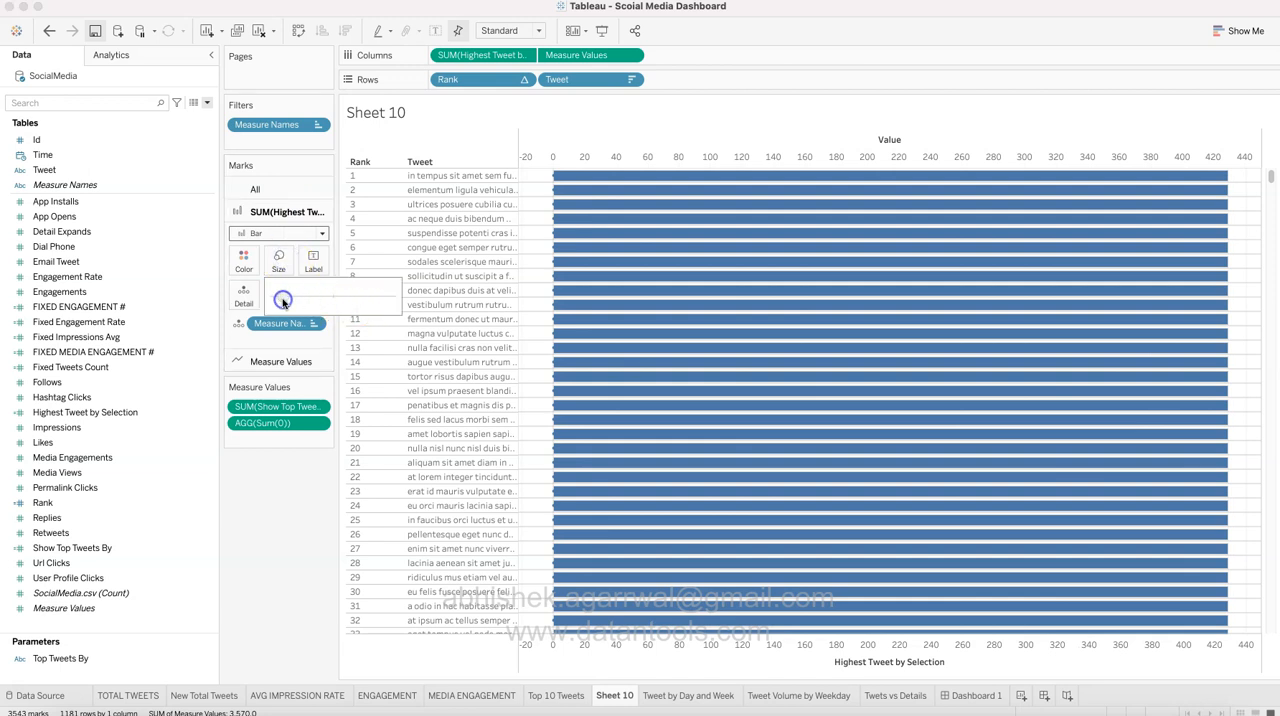
click(283, 301)
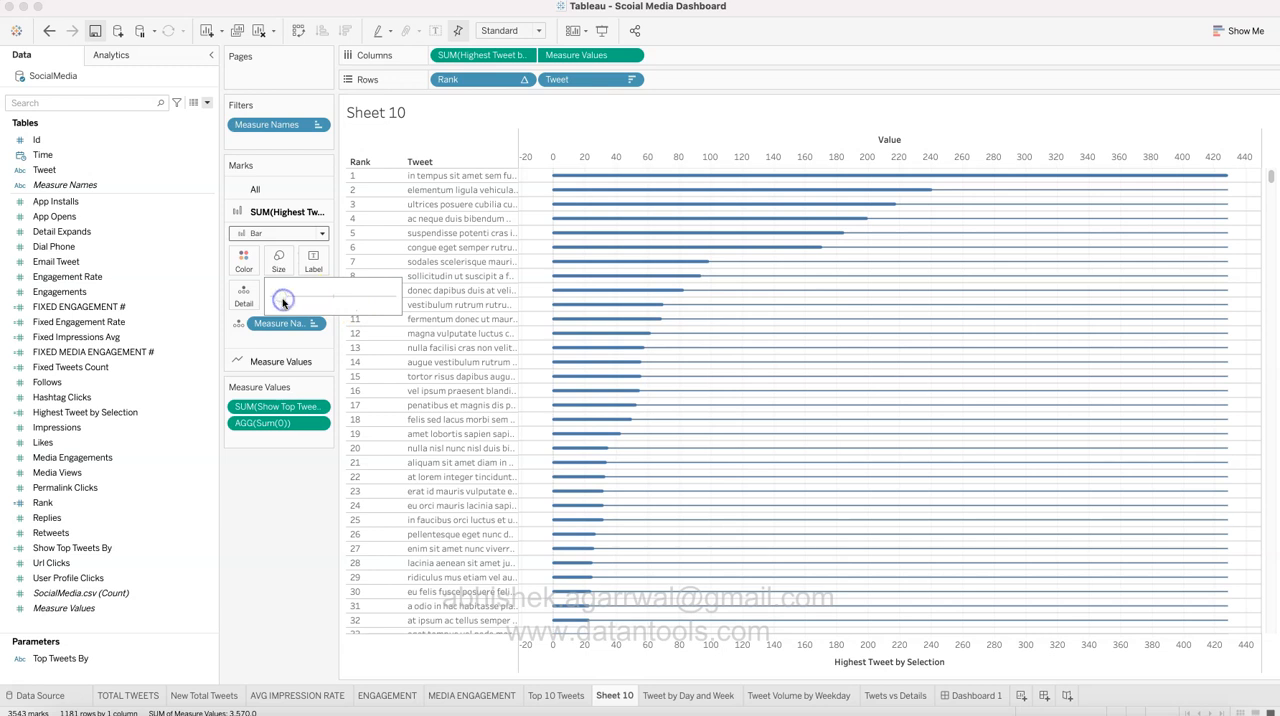
Step: Thicken the Measure Values lines further and compare the chart with the Top 10 Tweets sheet
click(283, 361)
click(279, 282)
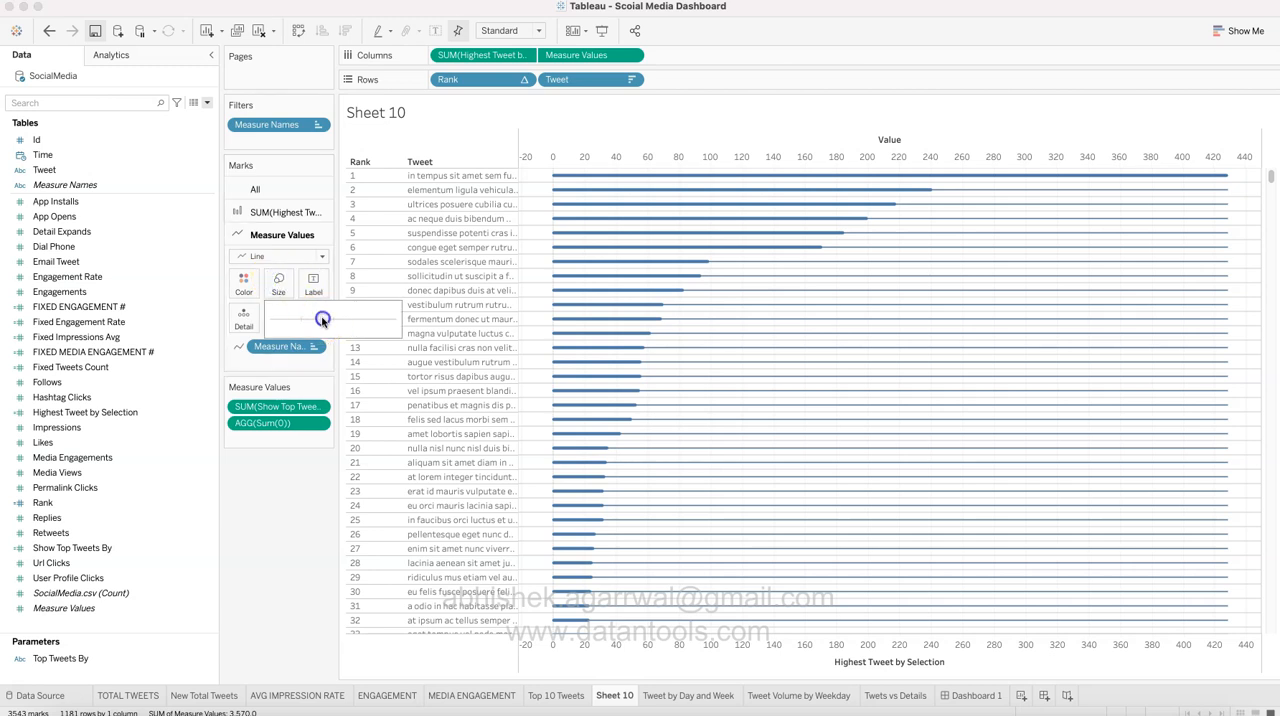
click(341, 318)
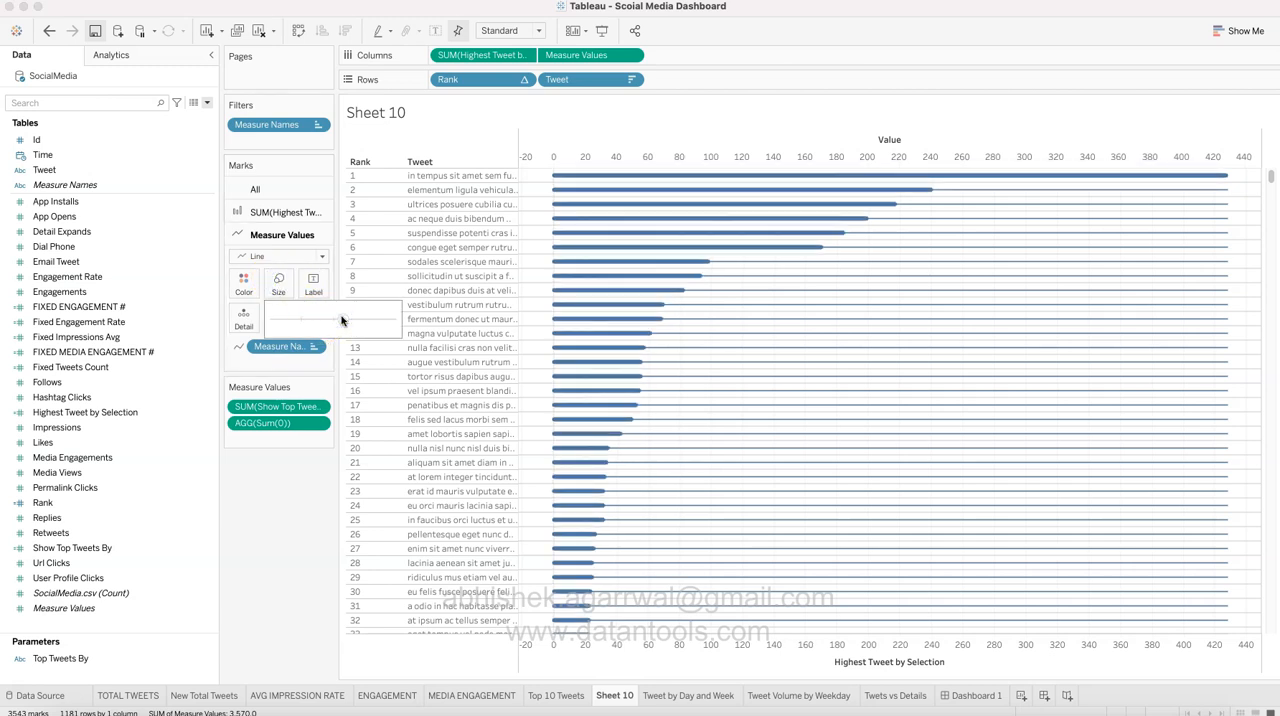
click(560, 697)
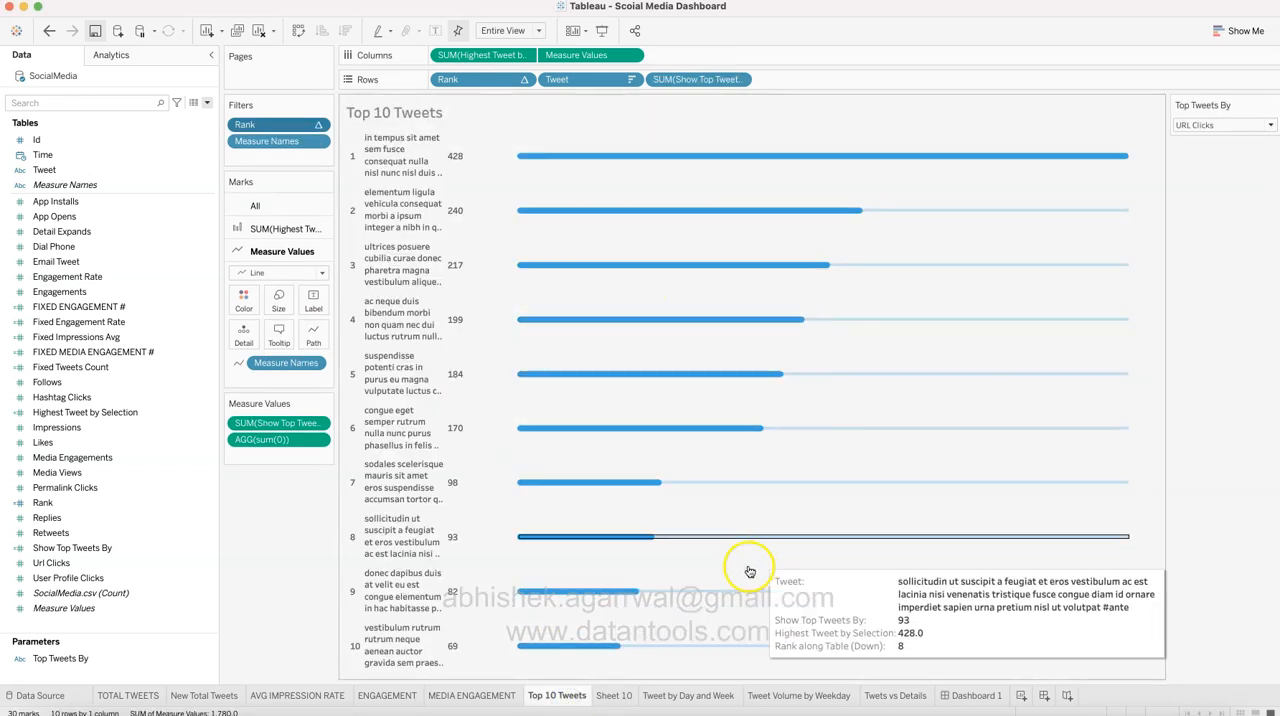
click(612, 695)
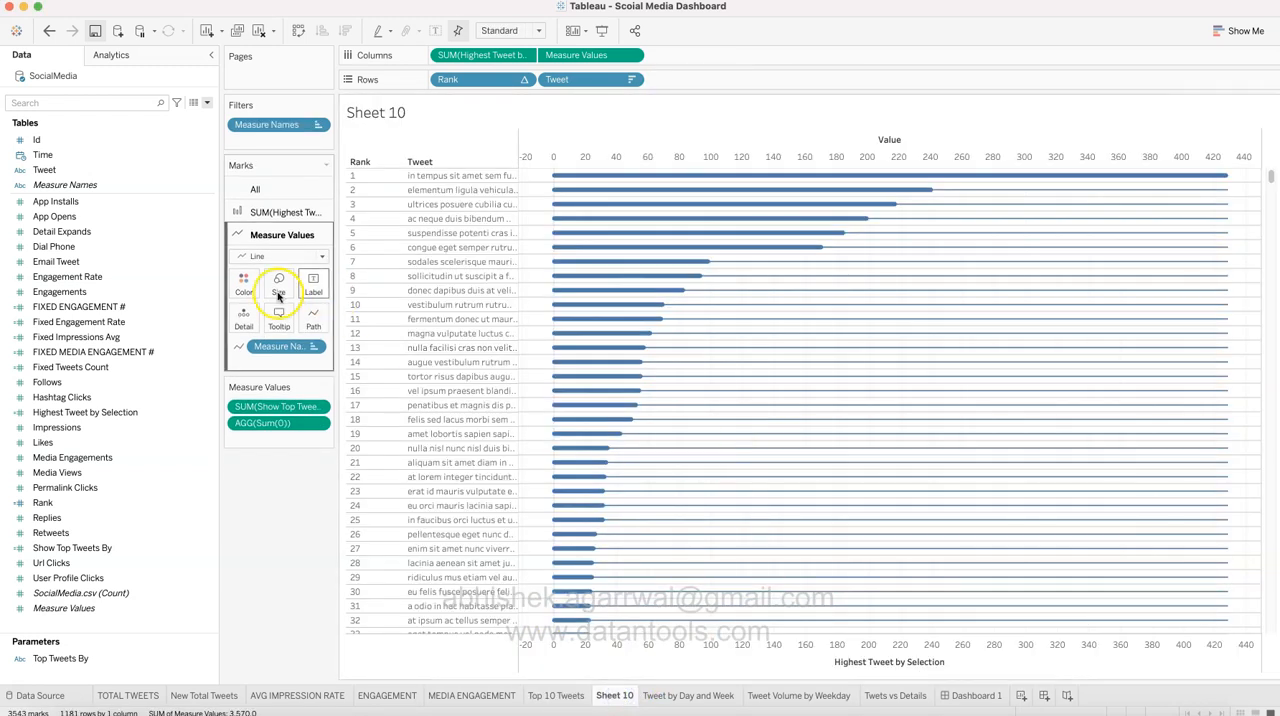
Step: Recolor the Highest Tweet by Selection bars with the first bright blue custom color in the palette
click(245, 285)
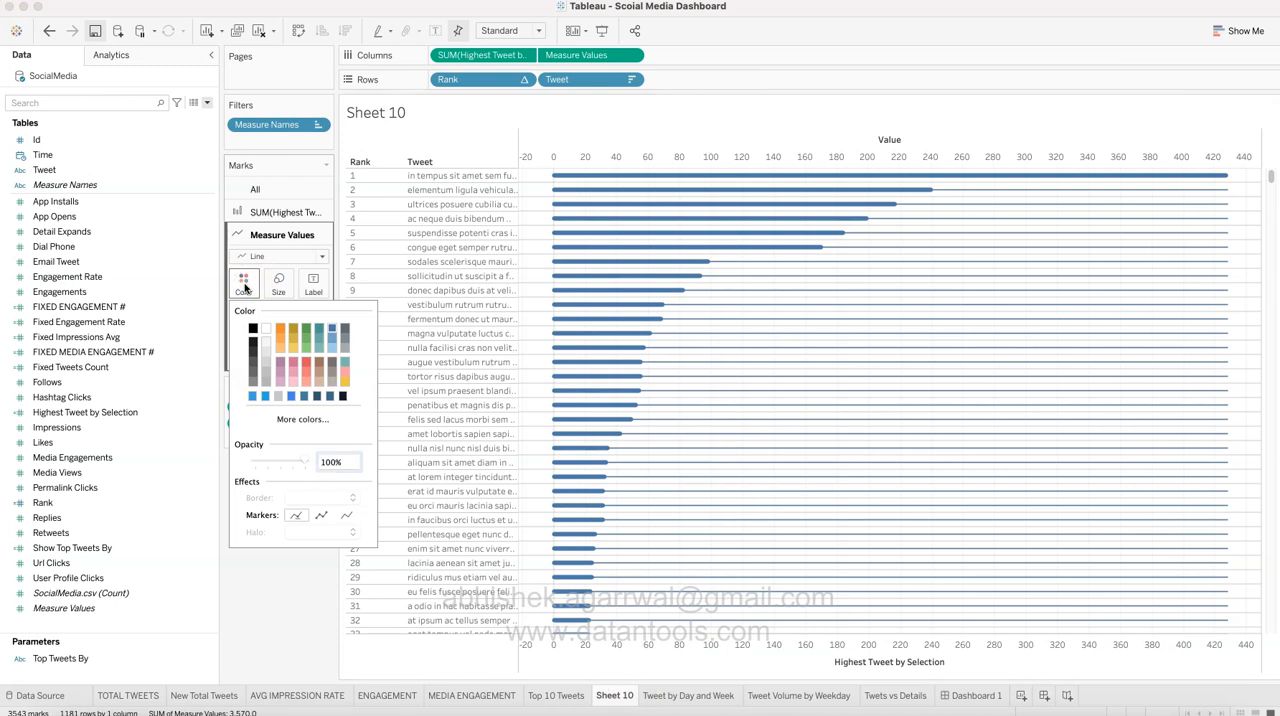
click(276, 232)
click(277, 211)
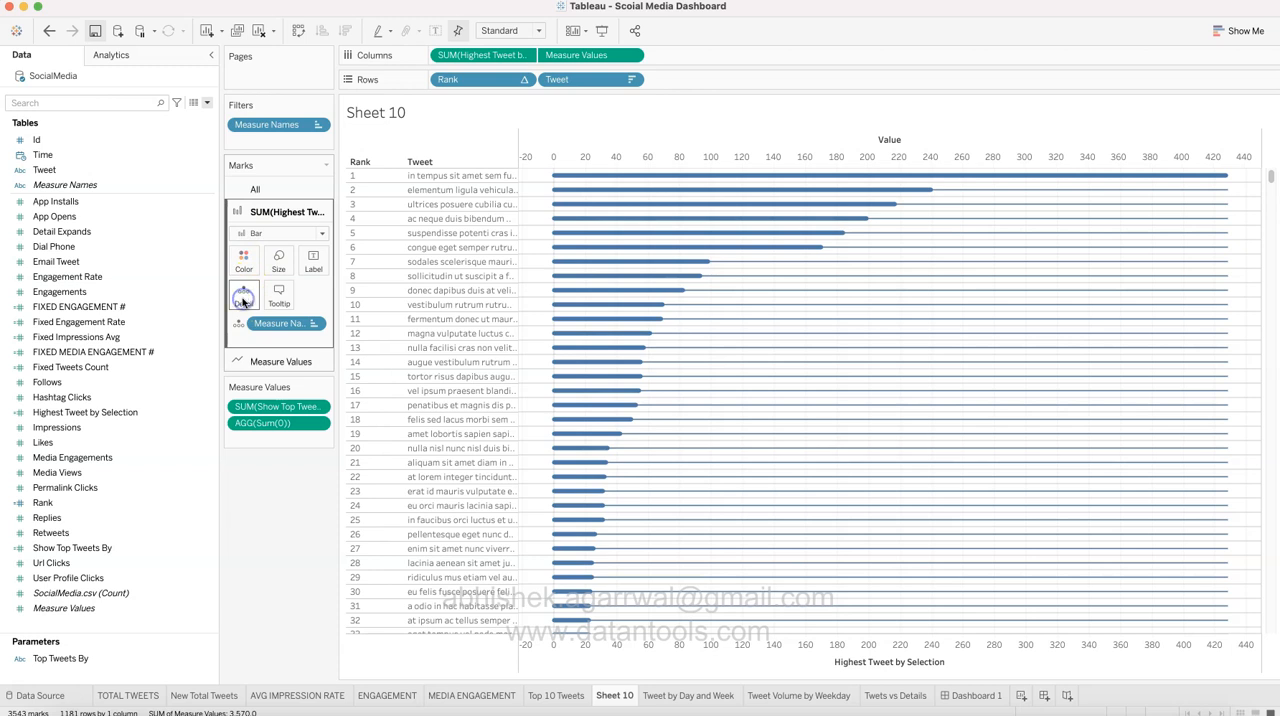
click(243, 259)
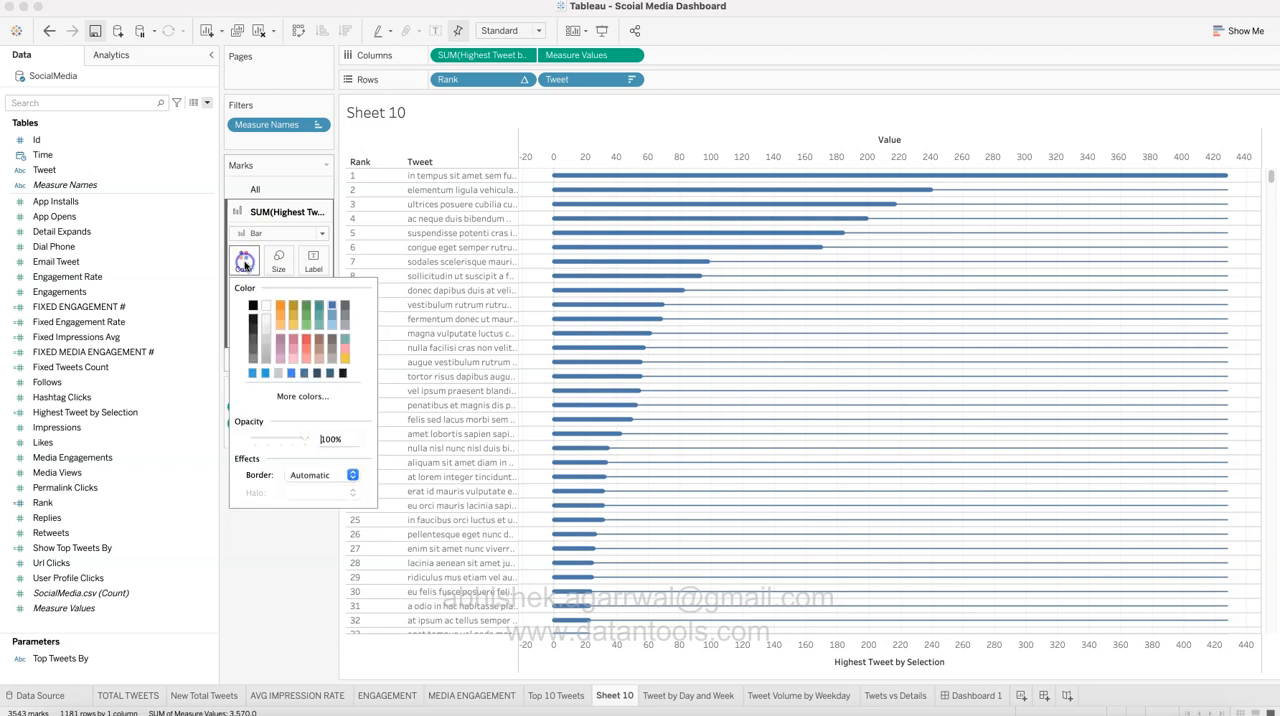
click(252, 374)
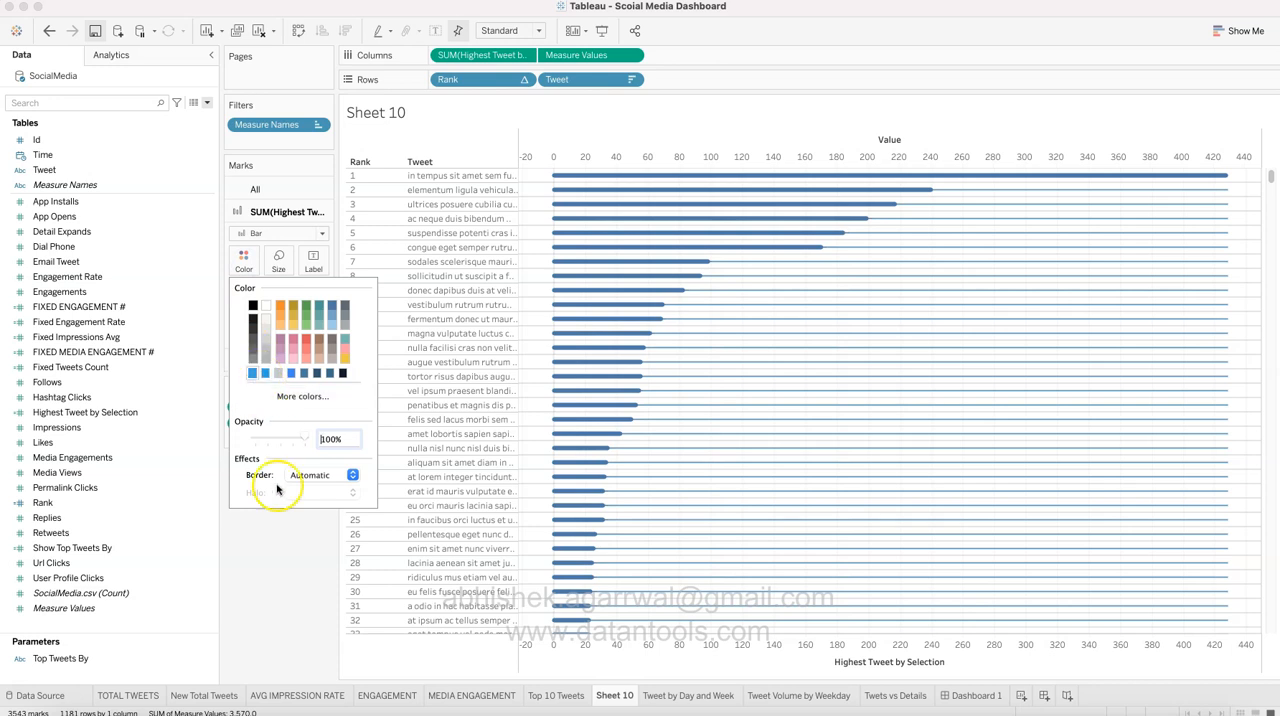
click(289, 565)
Step: Recolor the Measure Values lines with a bright blue custom color to match the dashboard
click(279, 361)
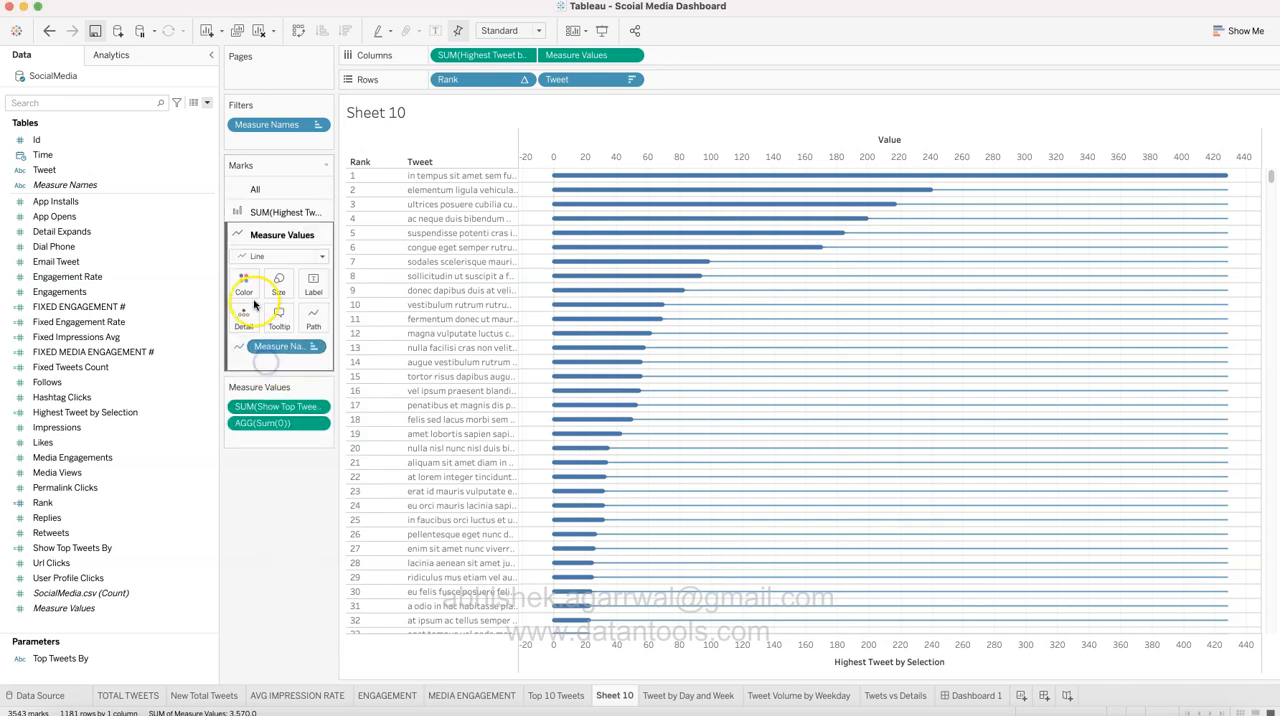
click(245, 287)
click(266, 398)
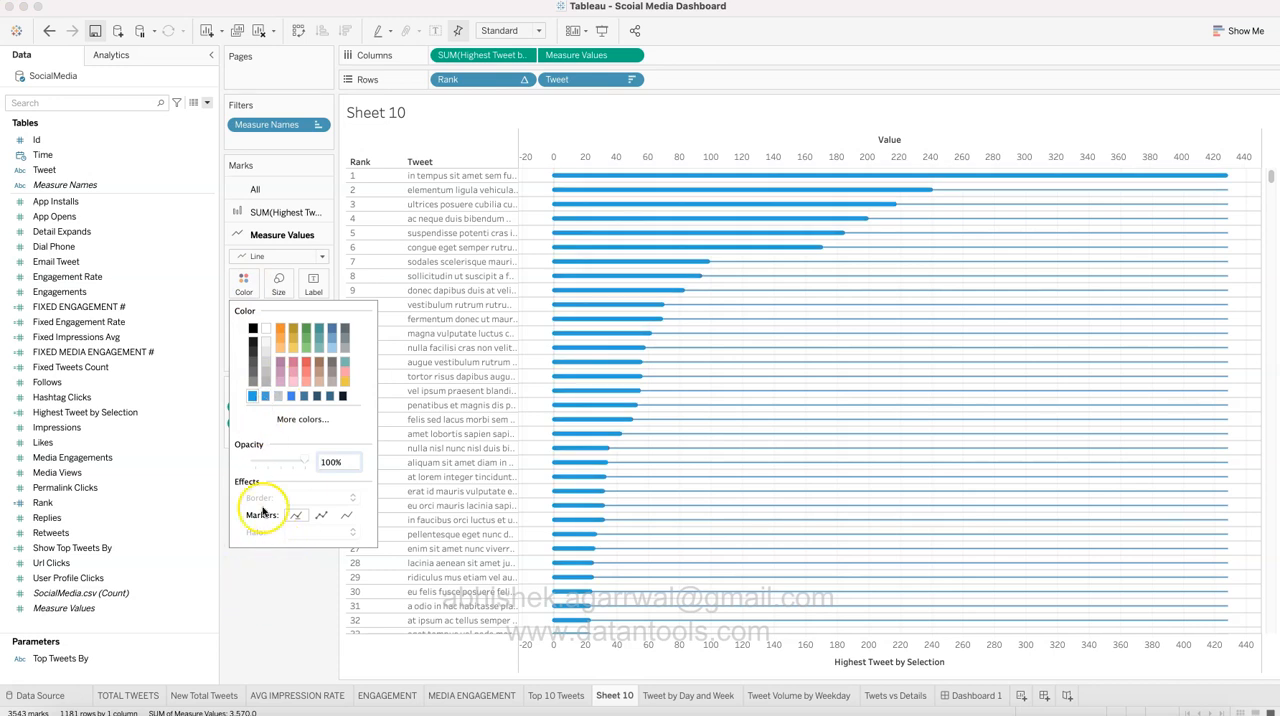
click(281, 614)
Step: Lower the color opacity of the Highest Tweet by Selection bars so they form a paler background
click(268, 212)
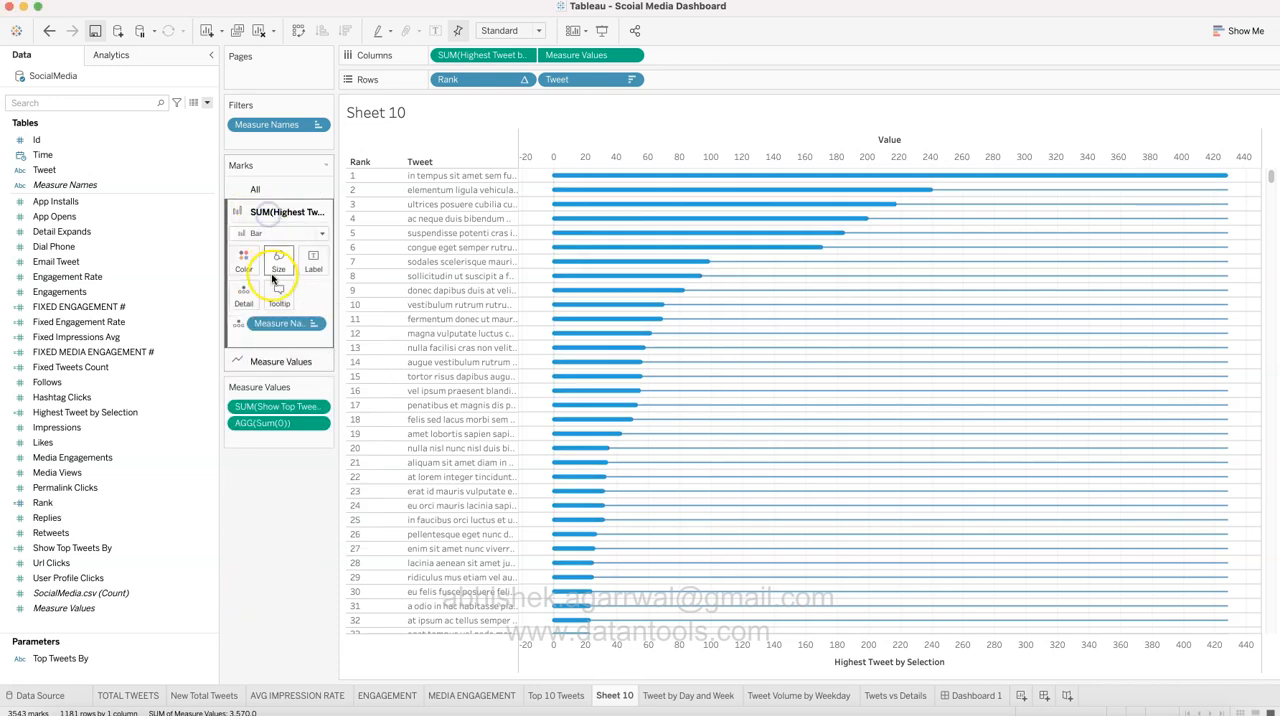
click(245, 262)
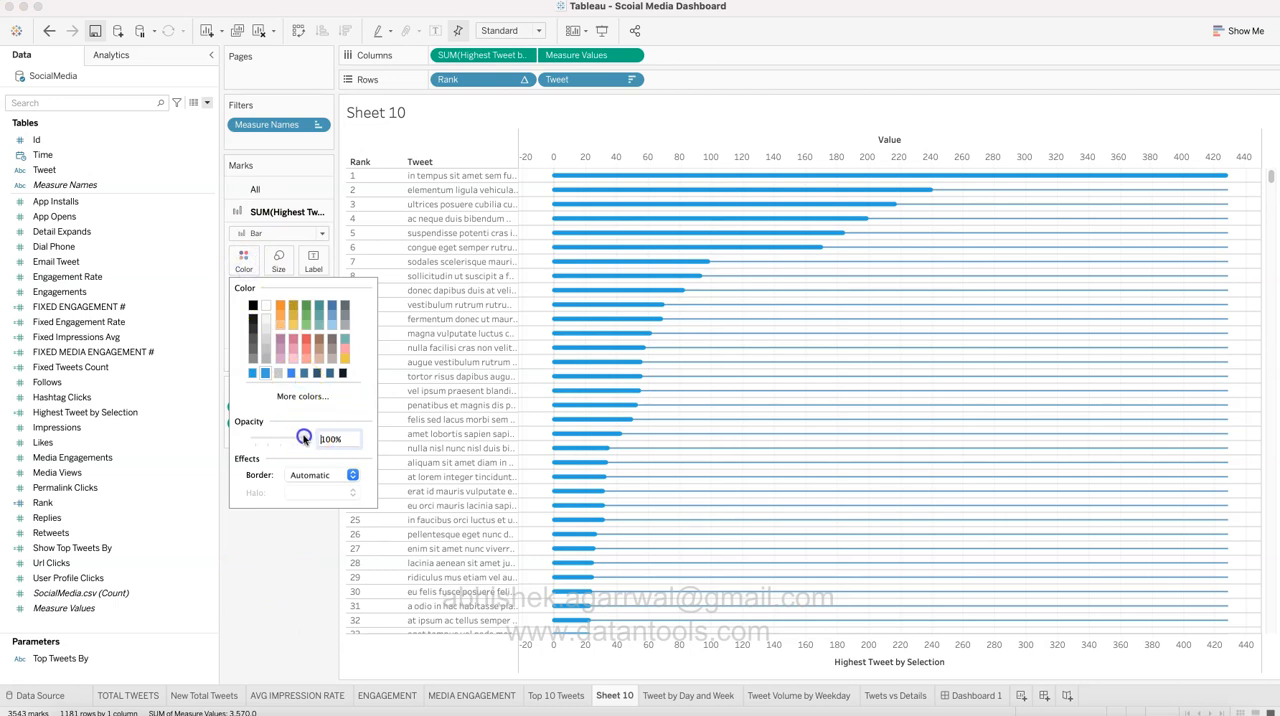
drag(280, 437, 280, 437)
click(289, 568)
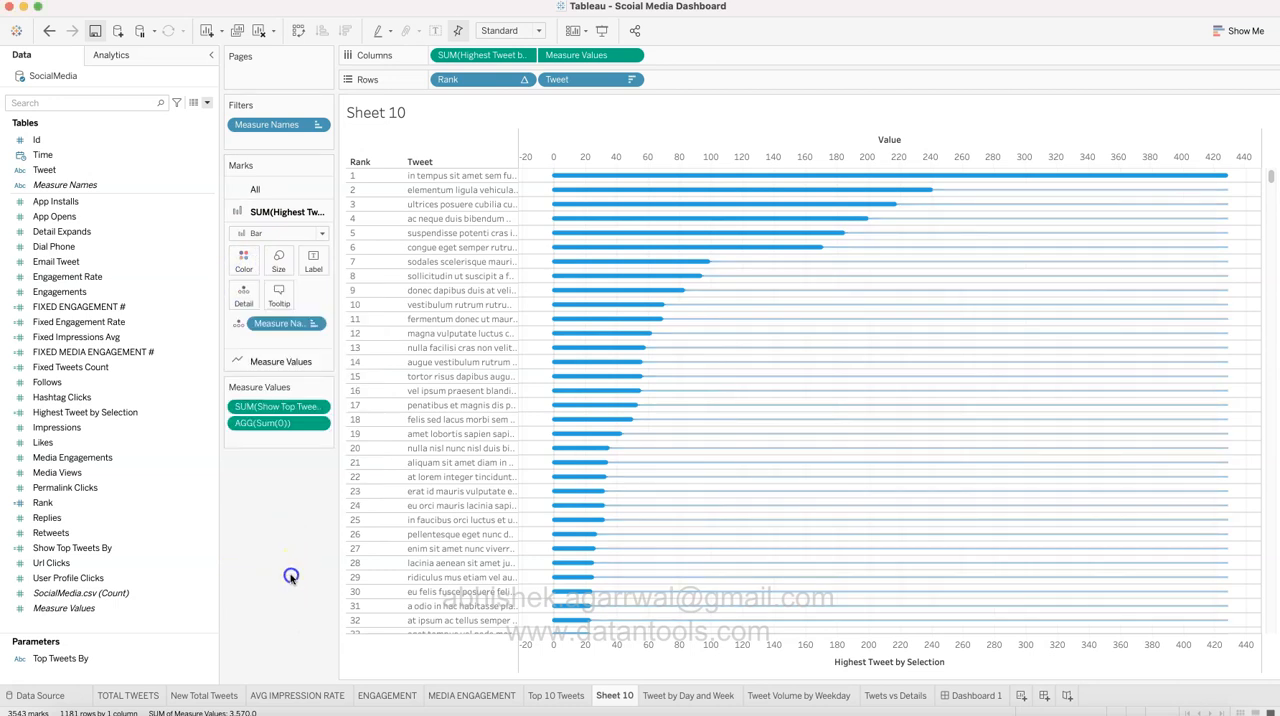
Step: Open the sheet's line formatting and set the column grid lines to None
right_click(534, 302)
click(567, 368)
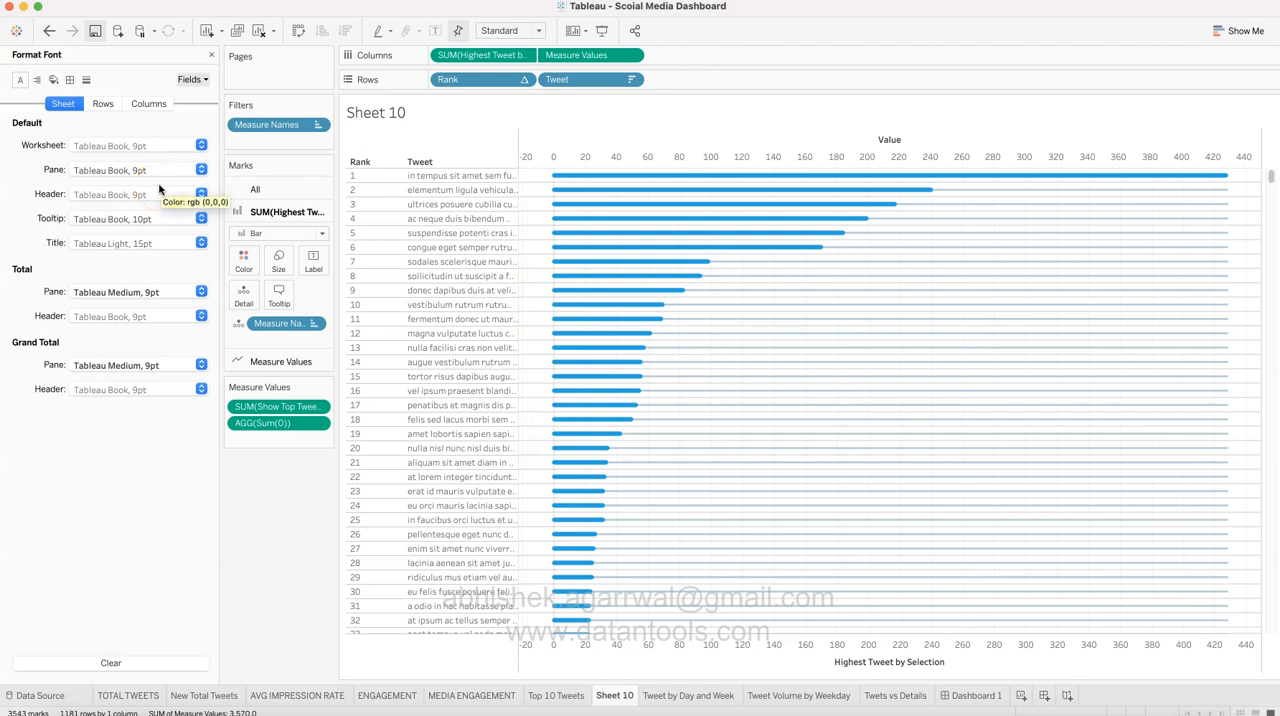
click(86, 79)
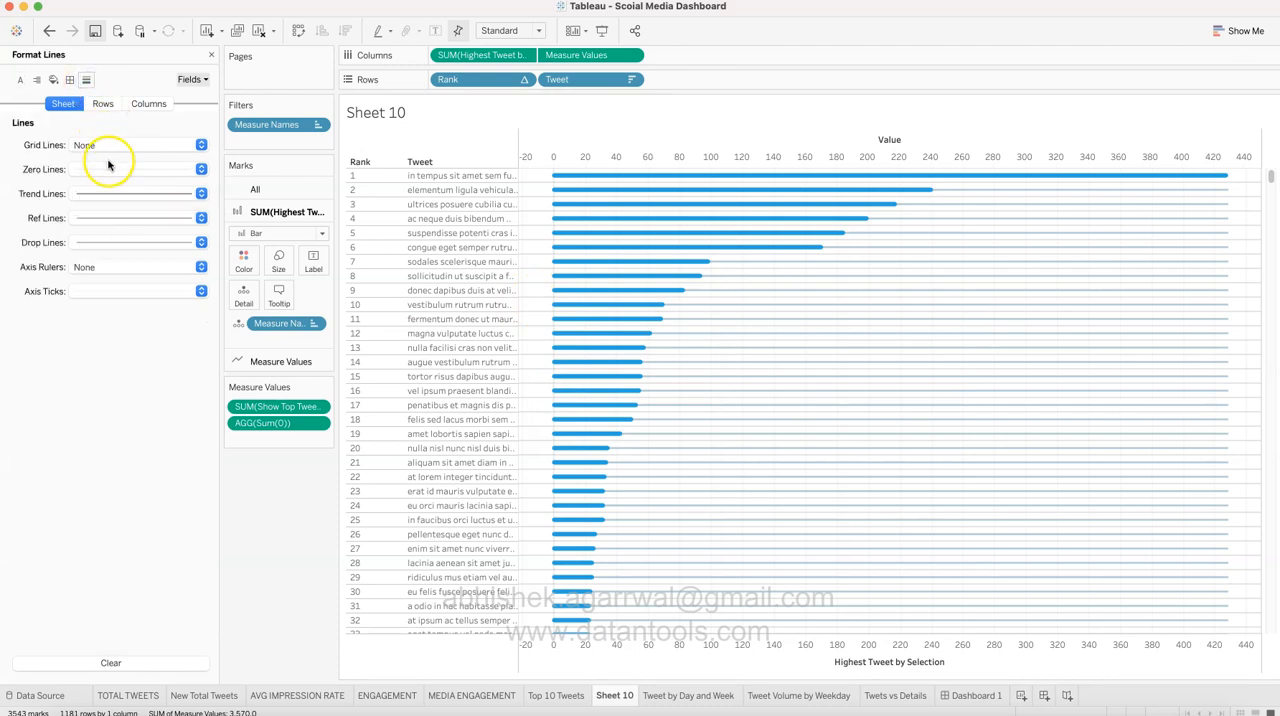
click(103, 103)
click(149, 103)
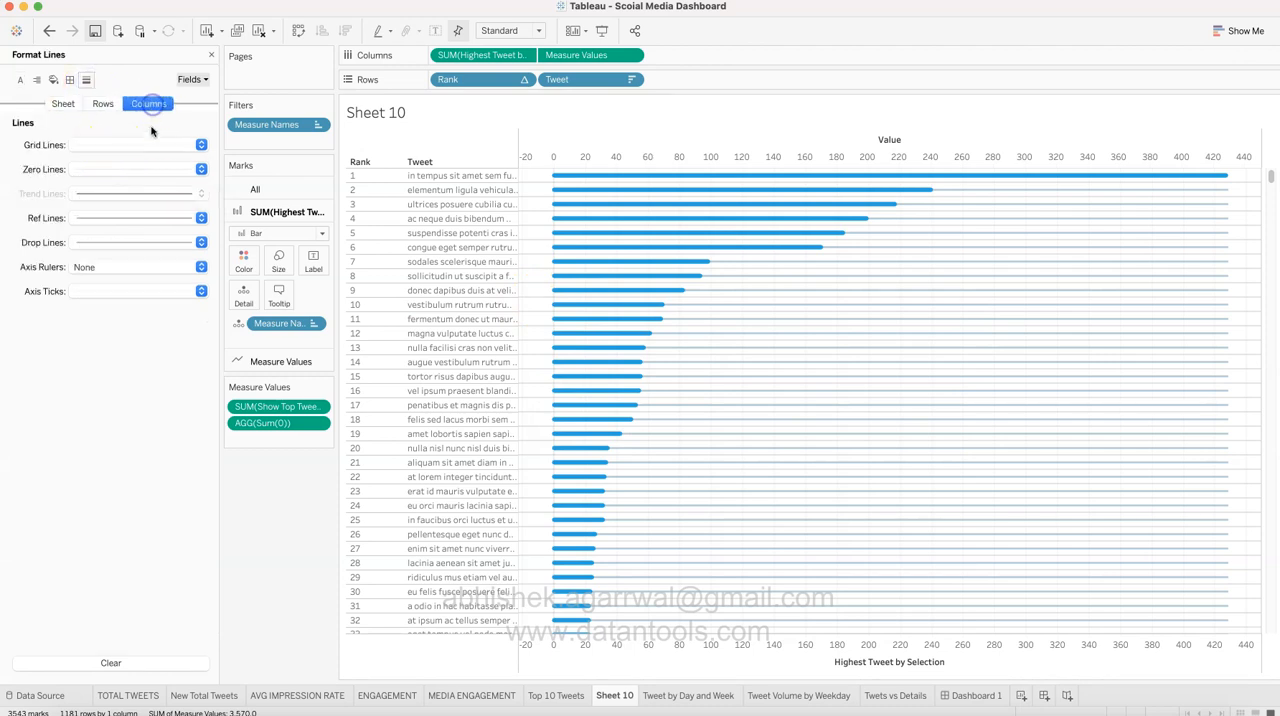
click(150, 145)
click(129, 166)
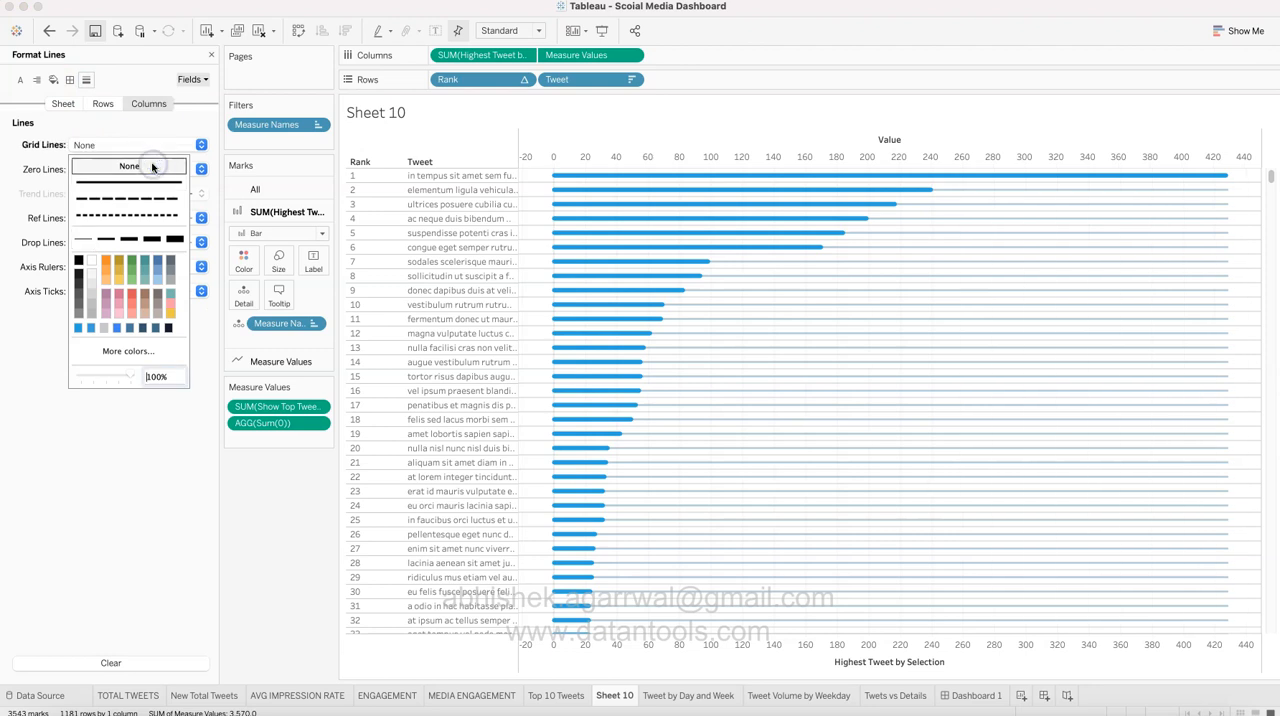
Step: Set the zero lines for rows to None and check the sheet-level line settings
click(100, 106)
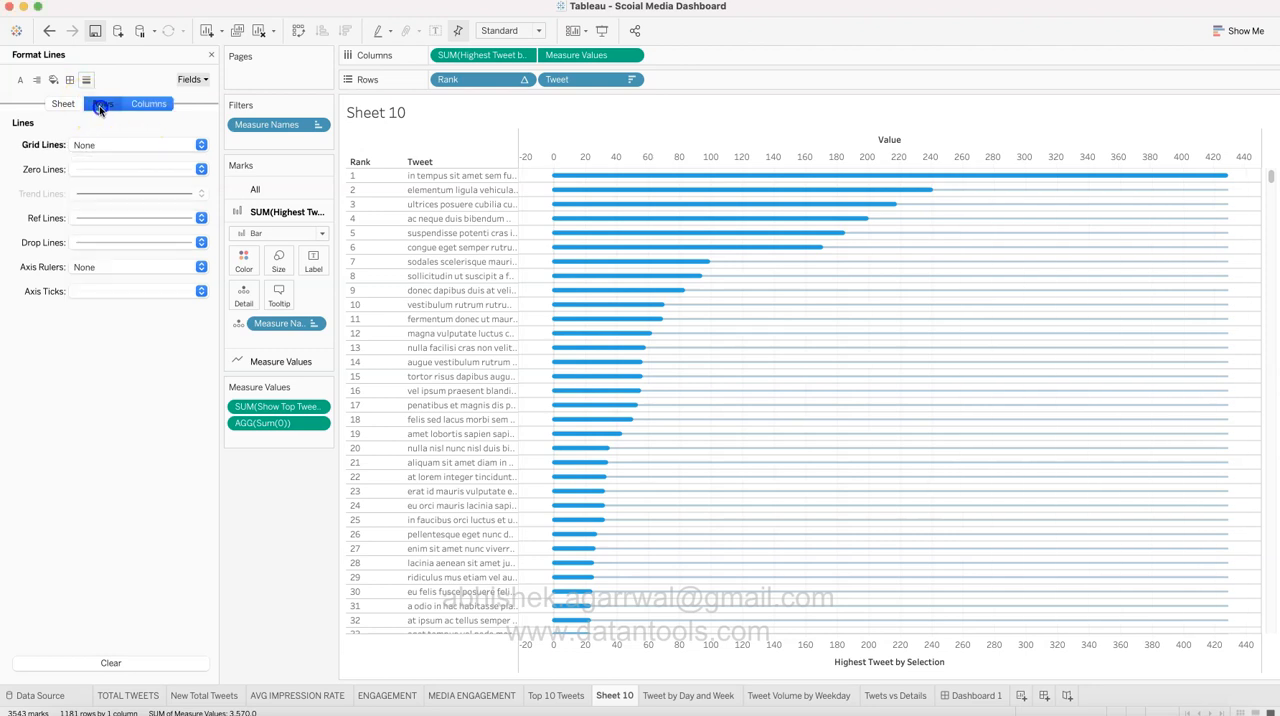
click(114, 169)
click(128, 190)
click(53, 210)
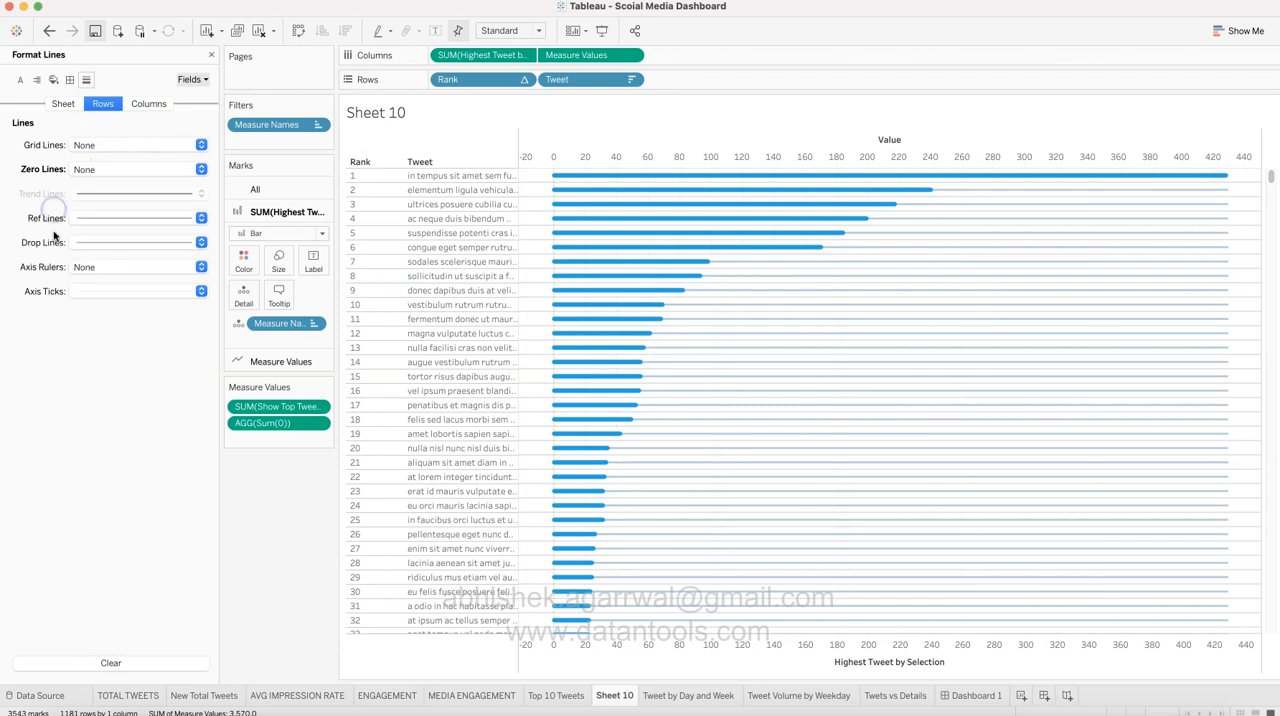
click(62, 104)
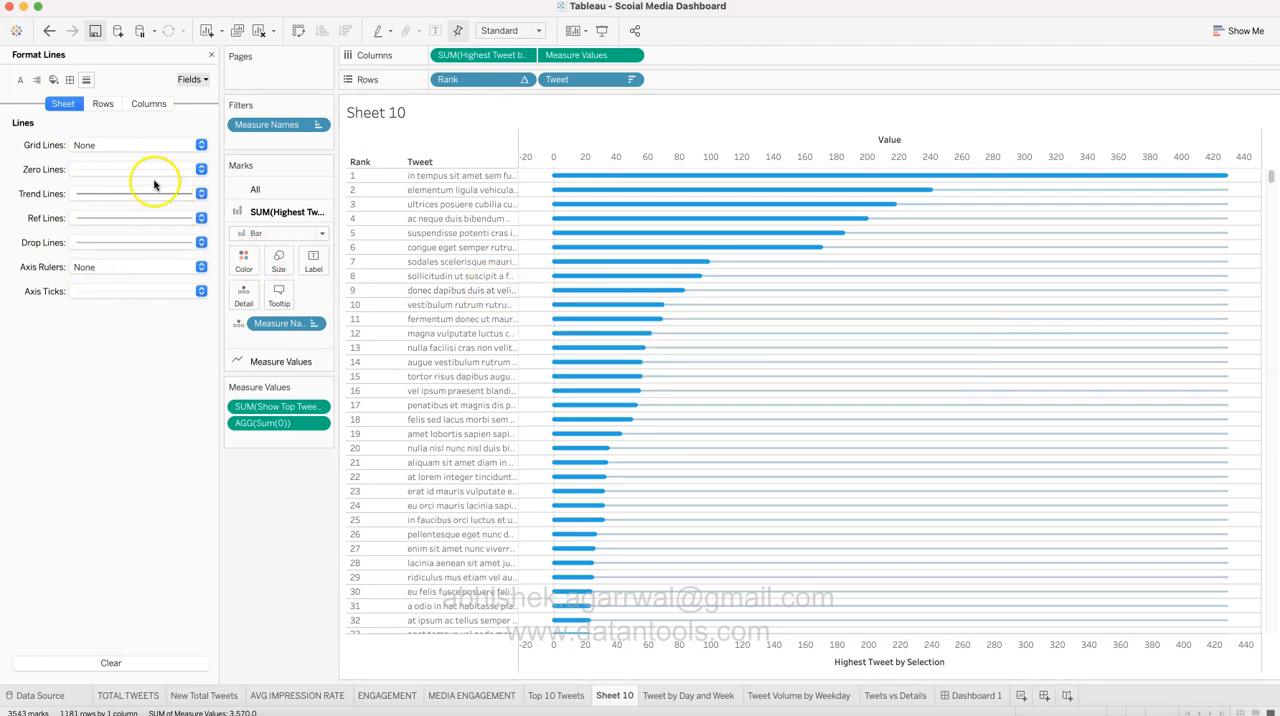
click(103, 104)
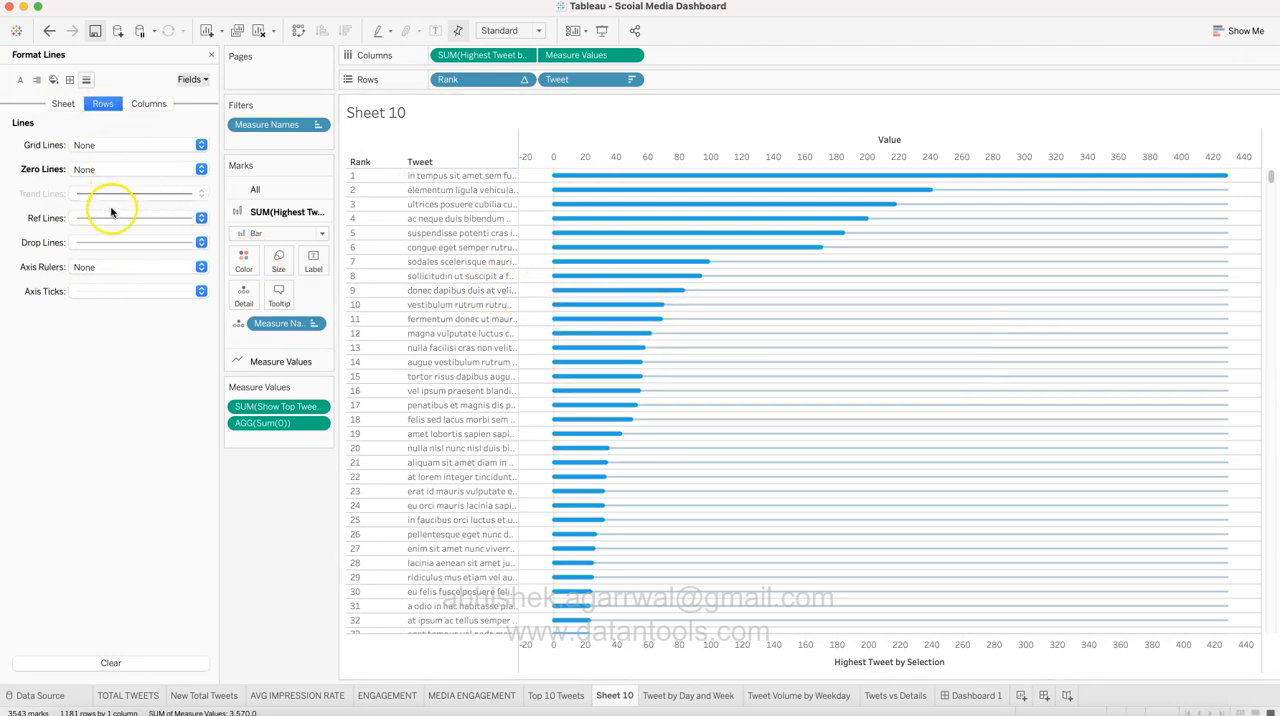
Step: In the sheet's border formatting, set the row divider and column divider pane borders to None
click(73, 105)
click(70, 80)
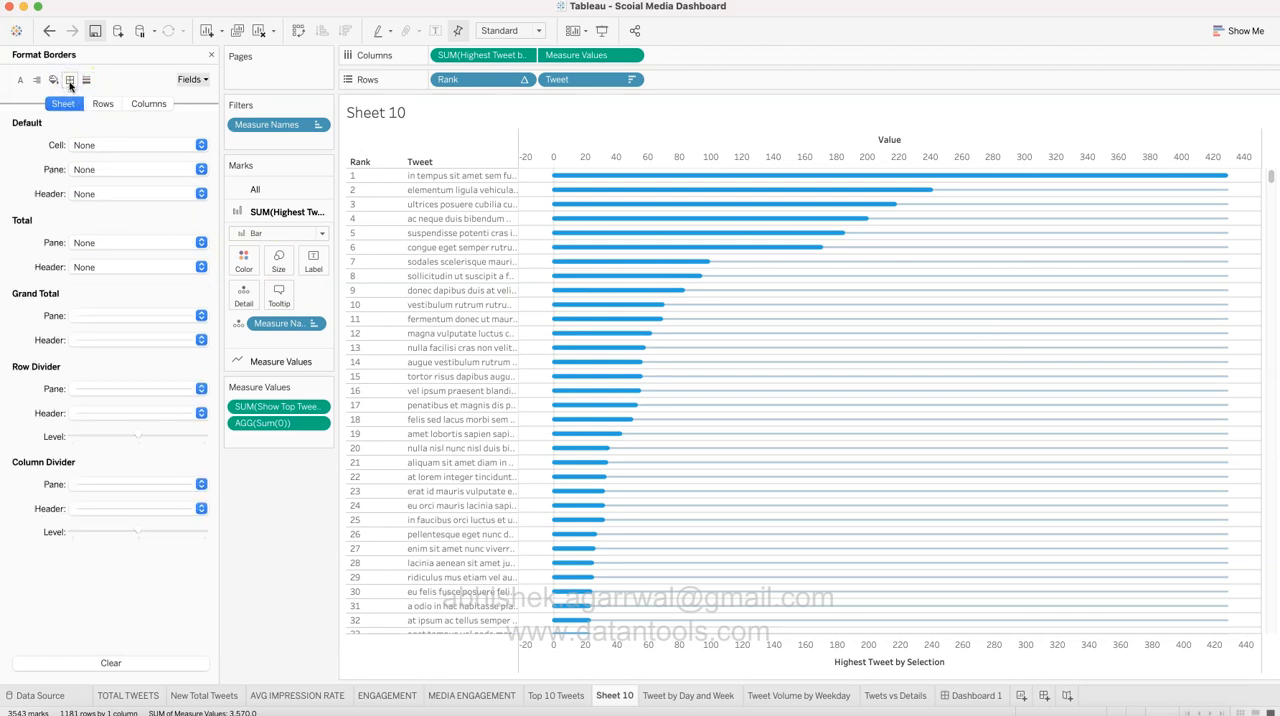
click(119, 389)
click(124, 410)
click(44, 392)
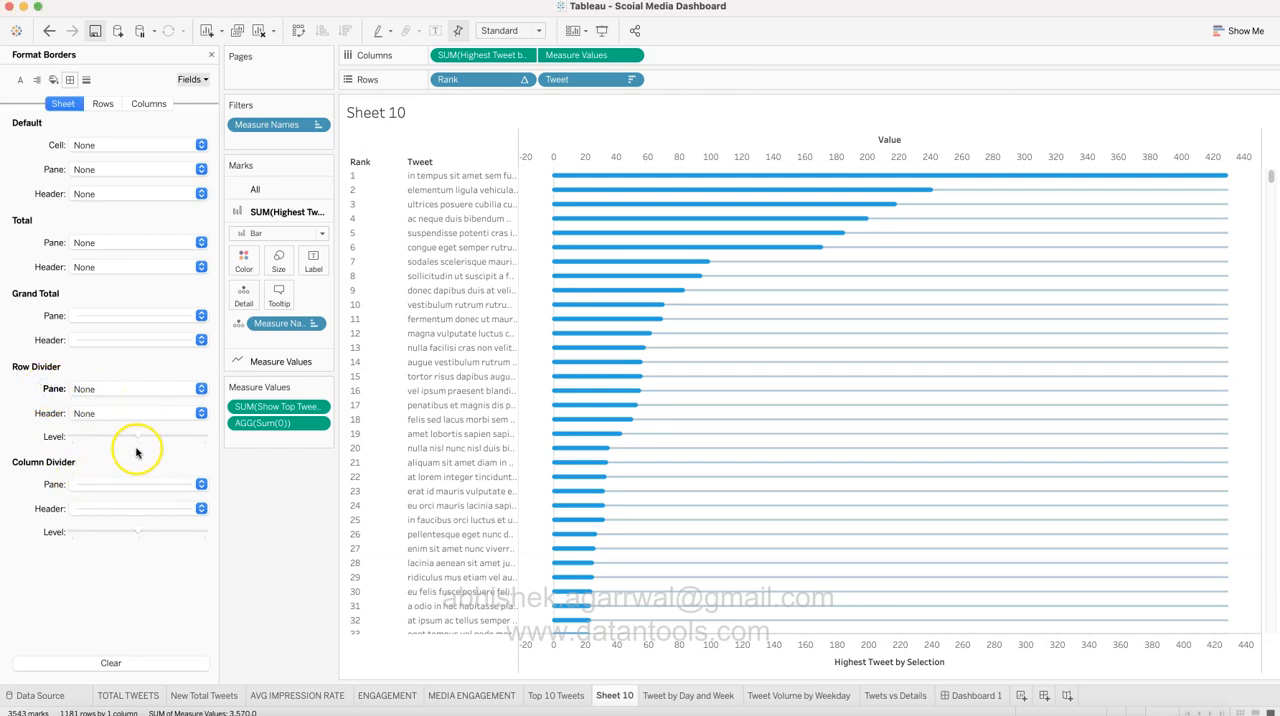
click(140, 490)
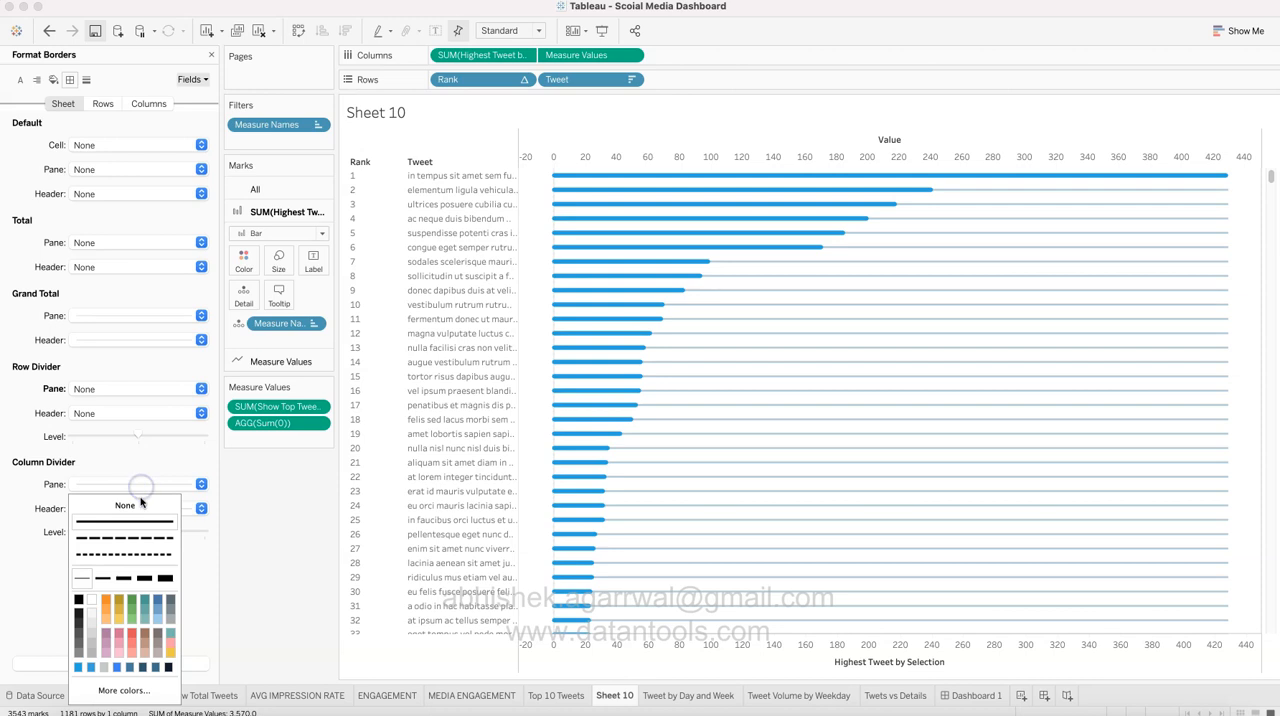
click(140, 505)
click(45, 492)
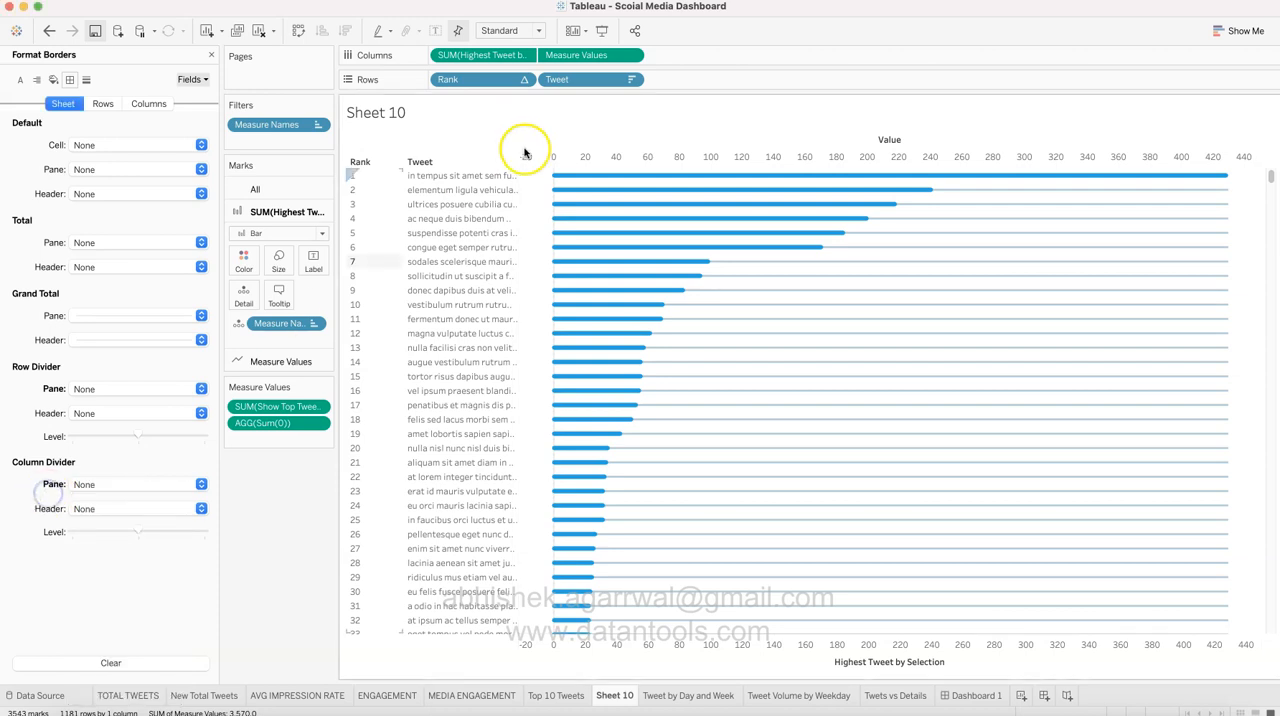
Step: Return to the line formatting and set the zero lines for columns to None
click(89, 79)
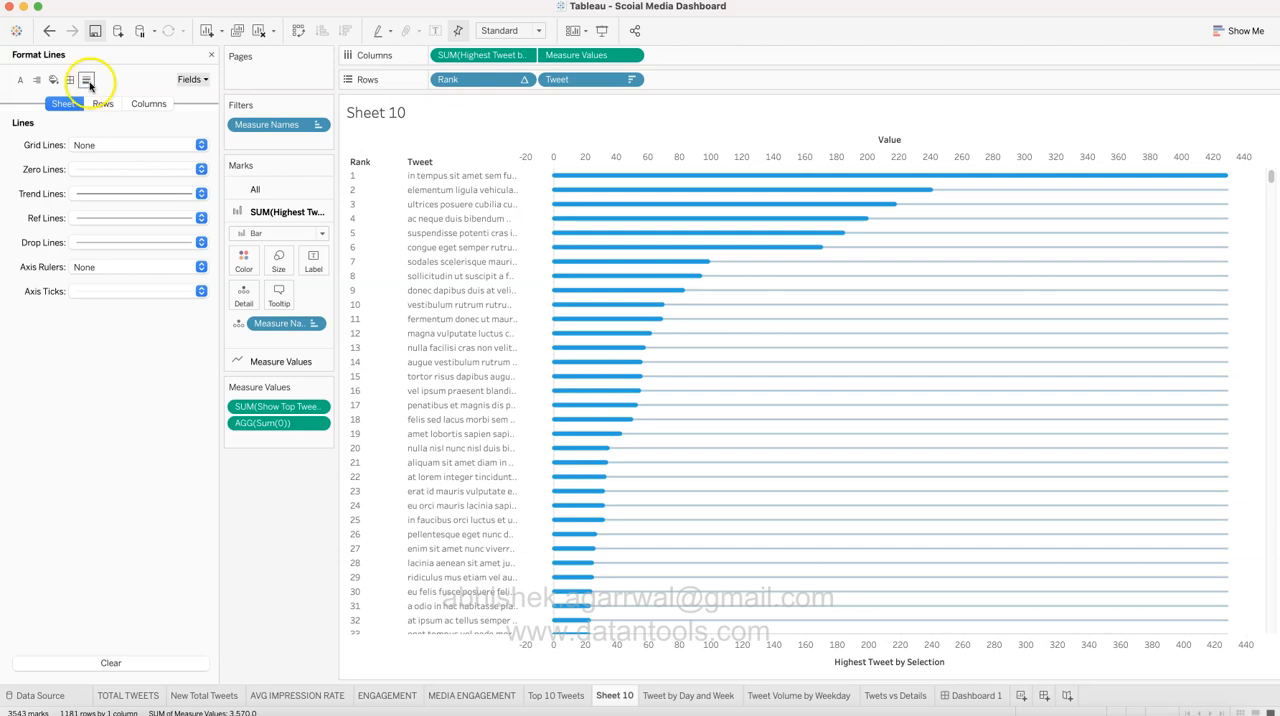
click(150, 105)
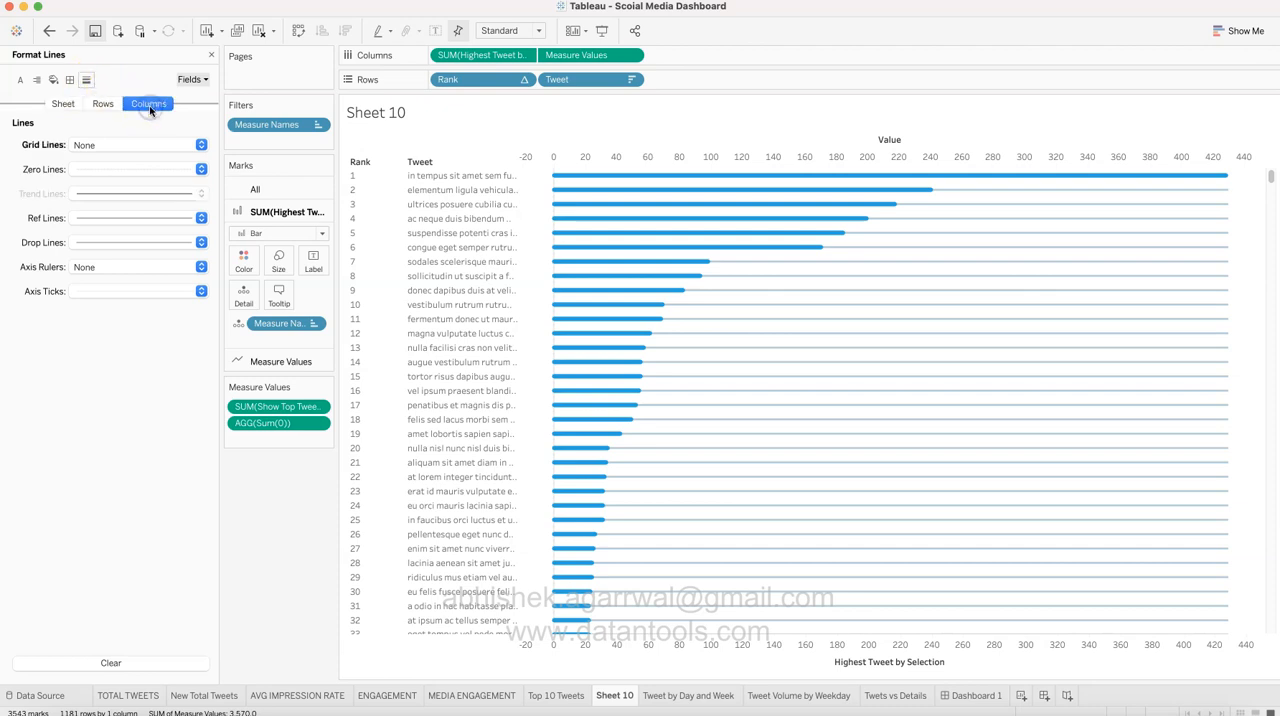
click(116, 169)
click(125, 190)
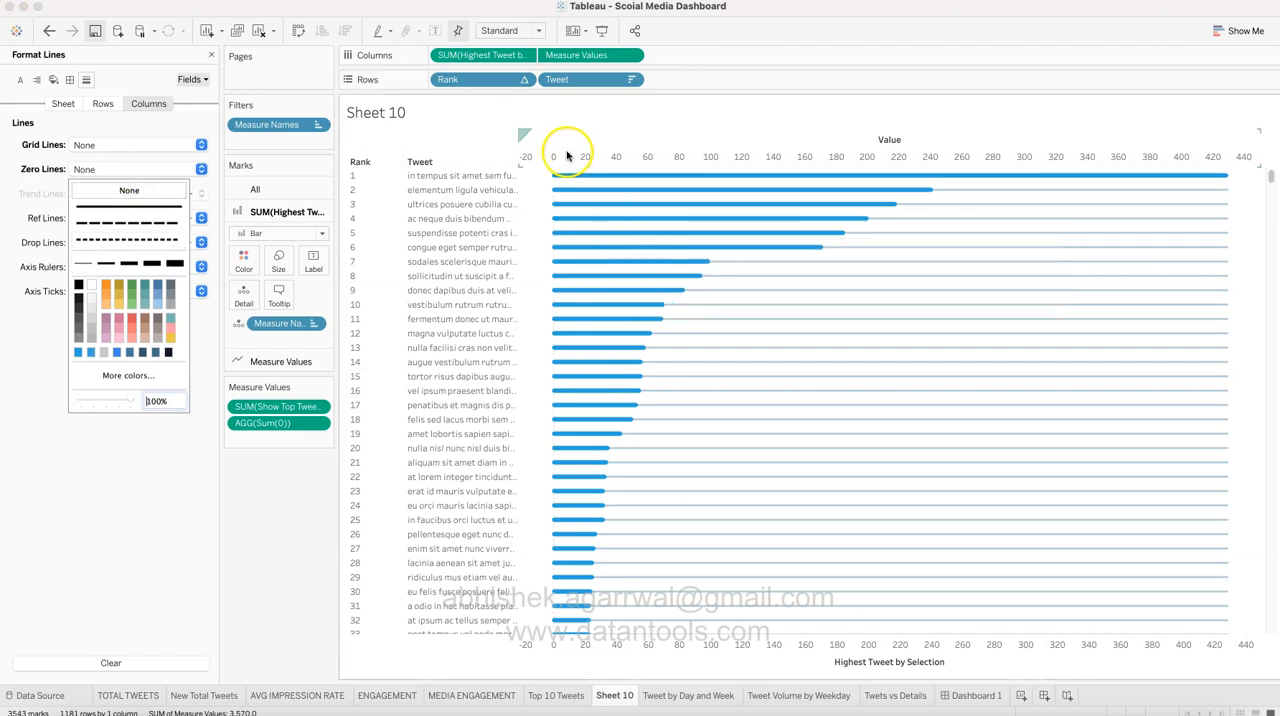
Step: Synchronize the Highest Tweet by Selection axis with the Value axis and hide the axis headers
click(584, 654)
right_click(610, 651)
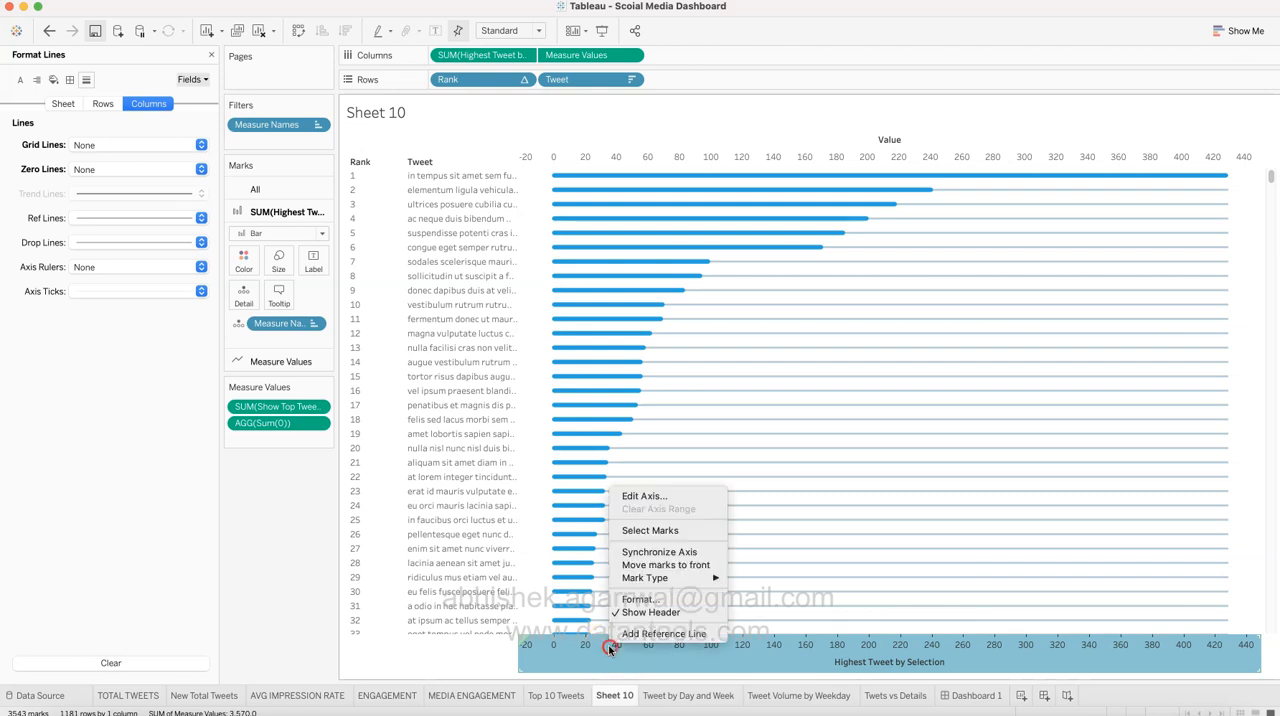
click(658, 553)
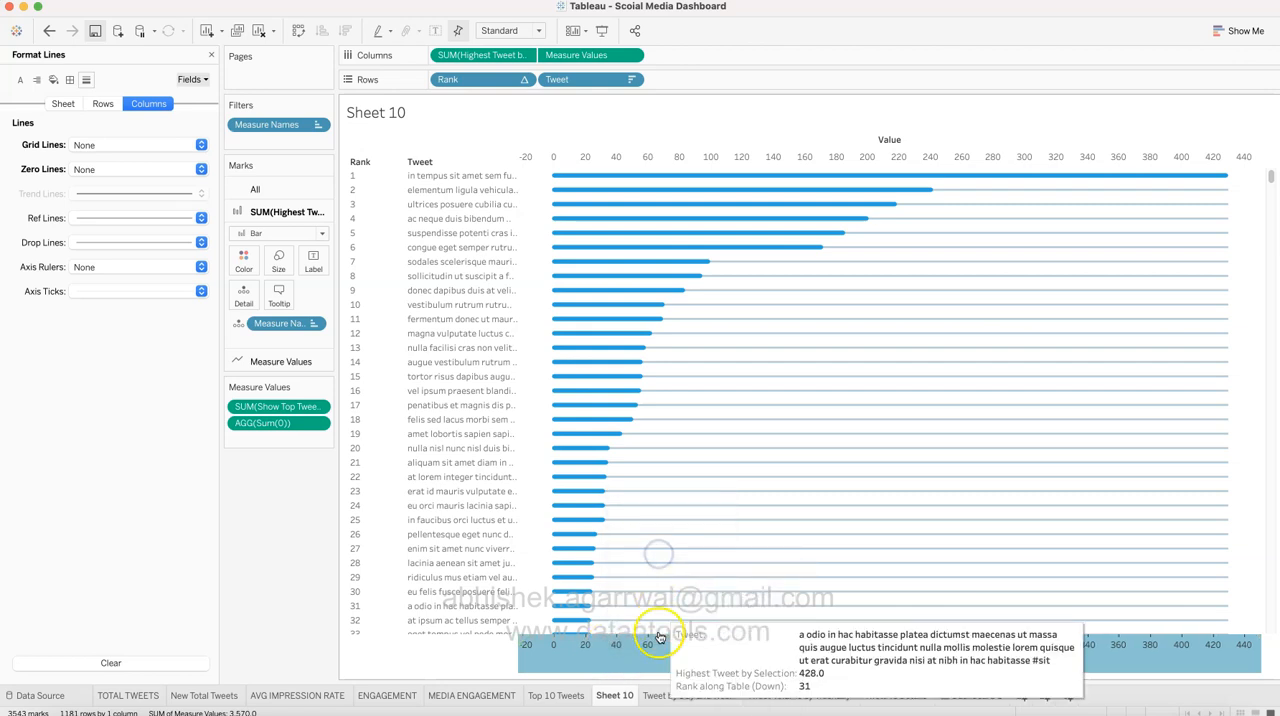
right_click(654, 651)
click(684, 619)
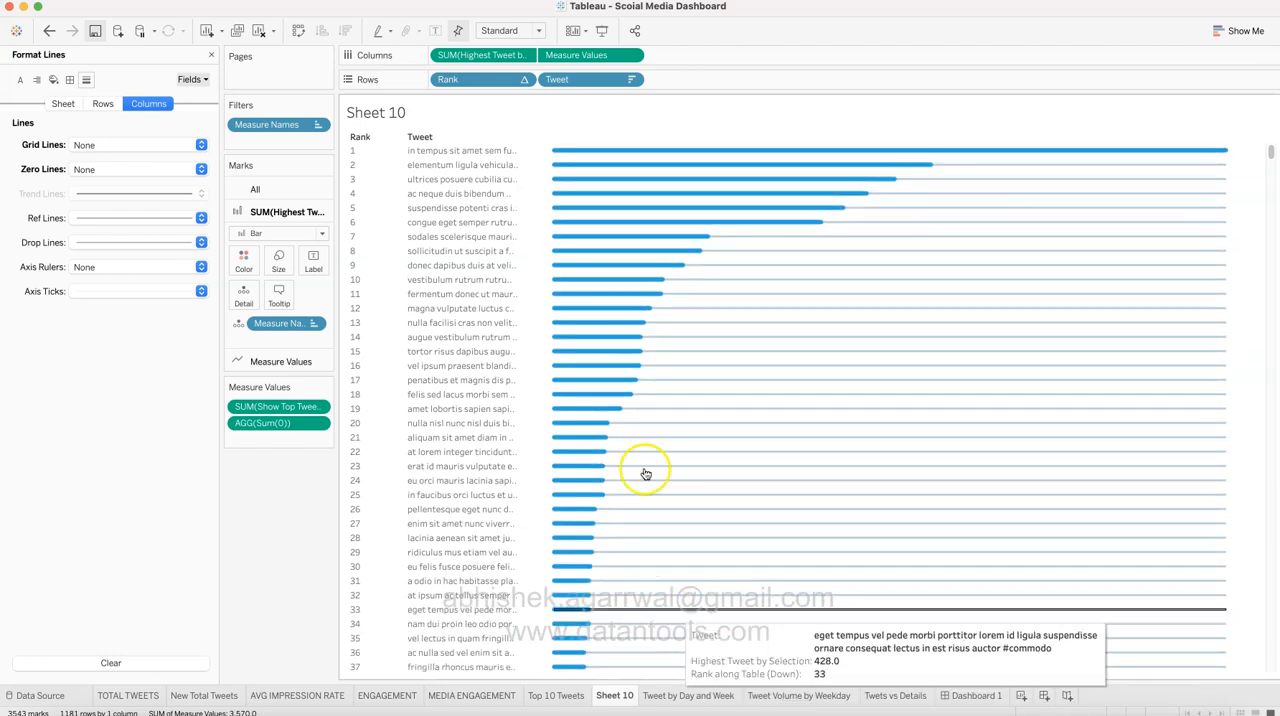
Step: Filter the Rank field to keep only ranks 1 to 10
click(524, 80)
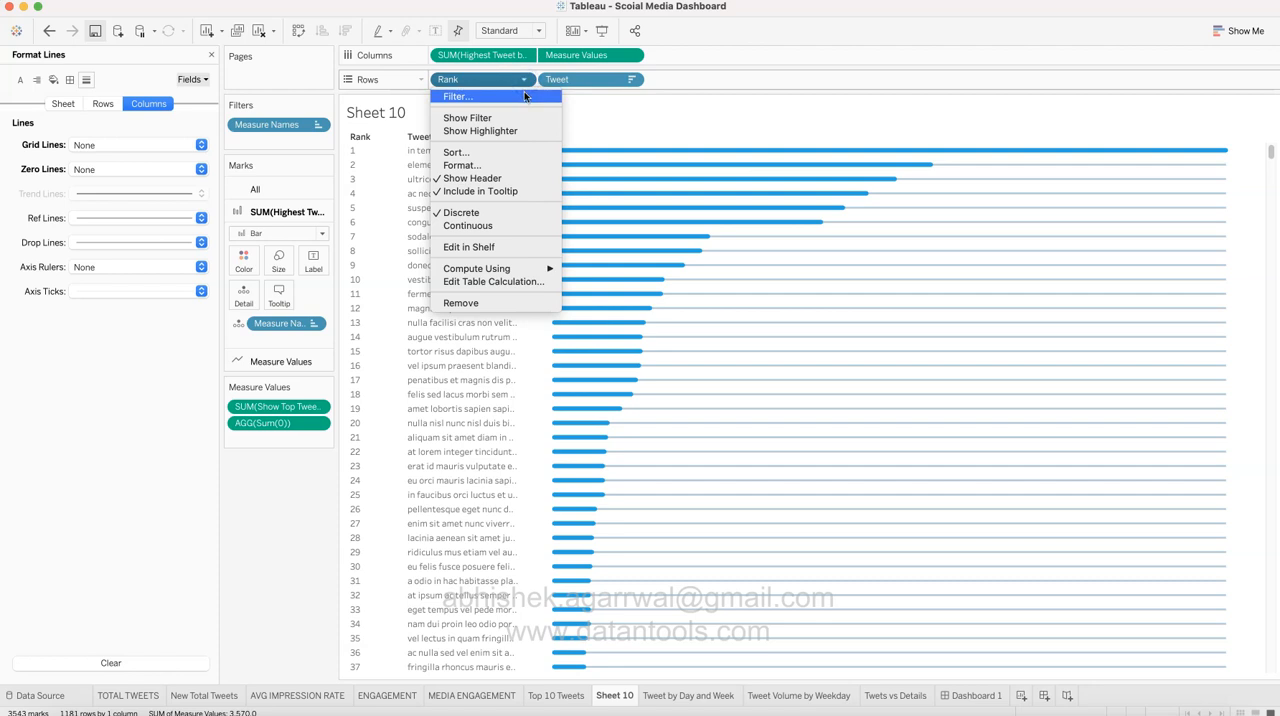
click(525, 97)
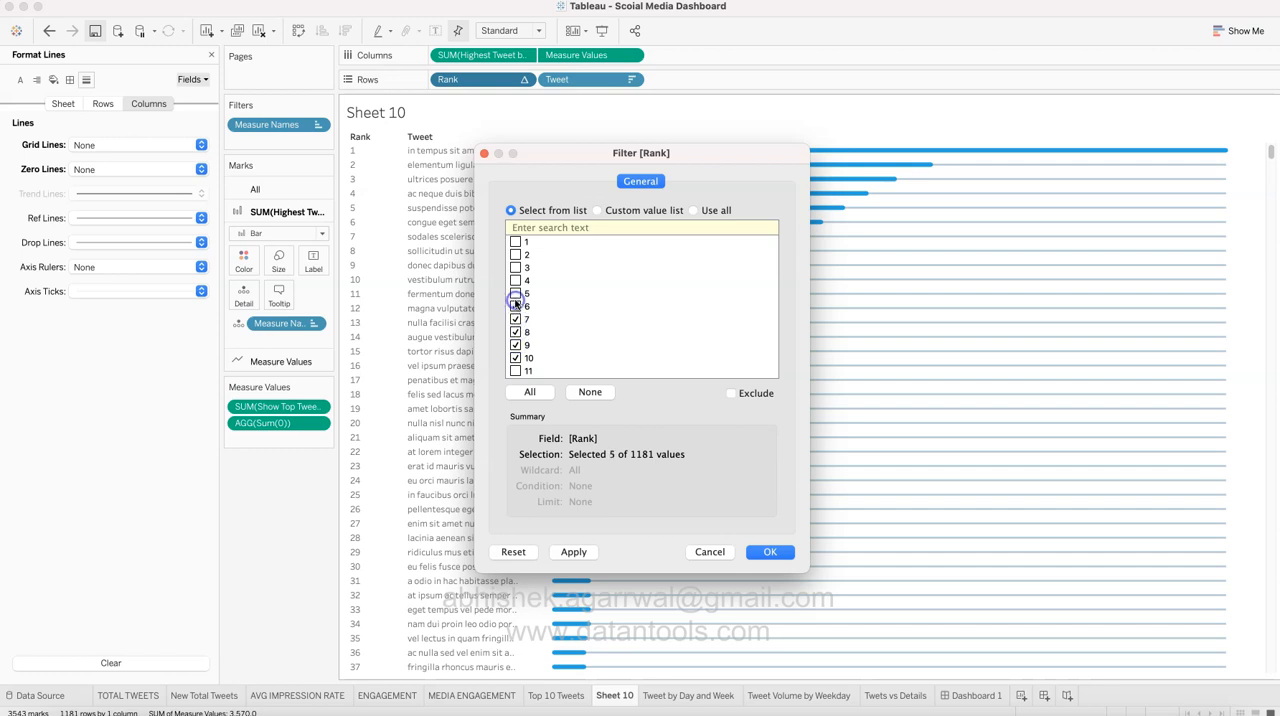
click(514, 242)
click(768, 551)
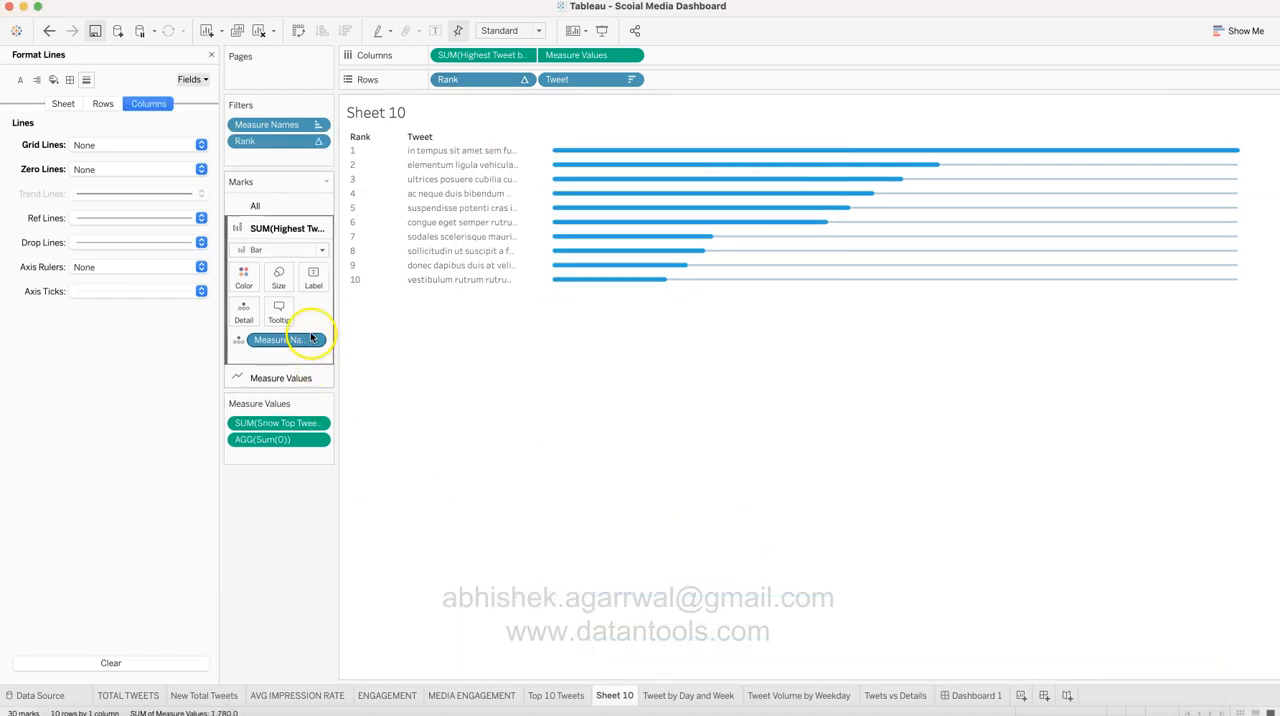
Step: Close the line formatting and show the Top Tweets By parameter control on the sheet
click(296, 377)
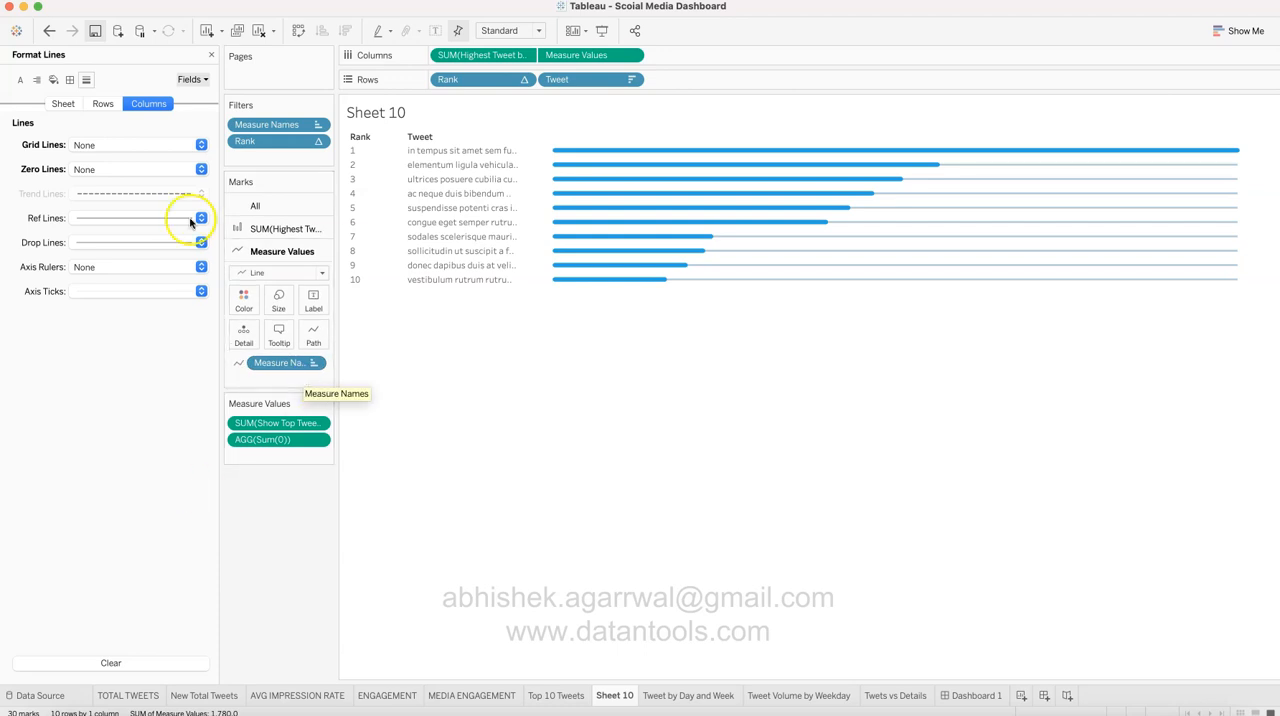
click(210, 55)
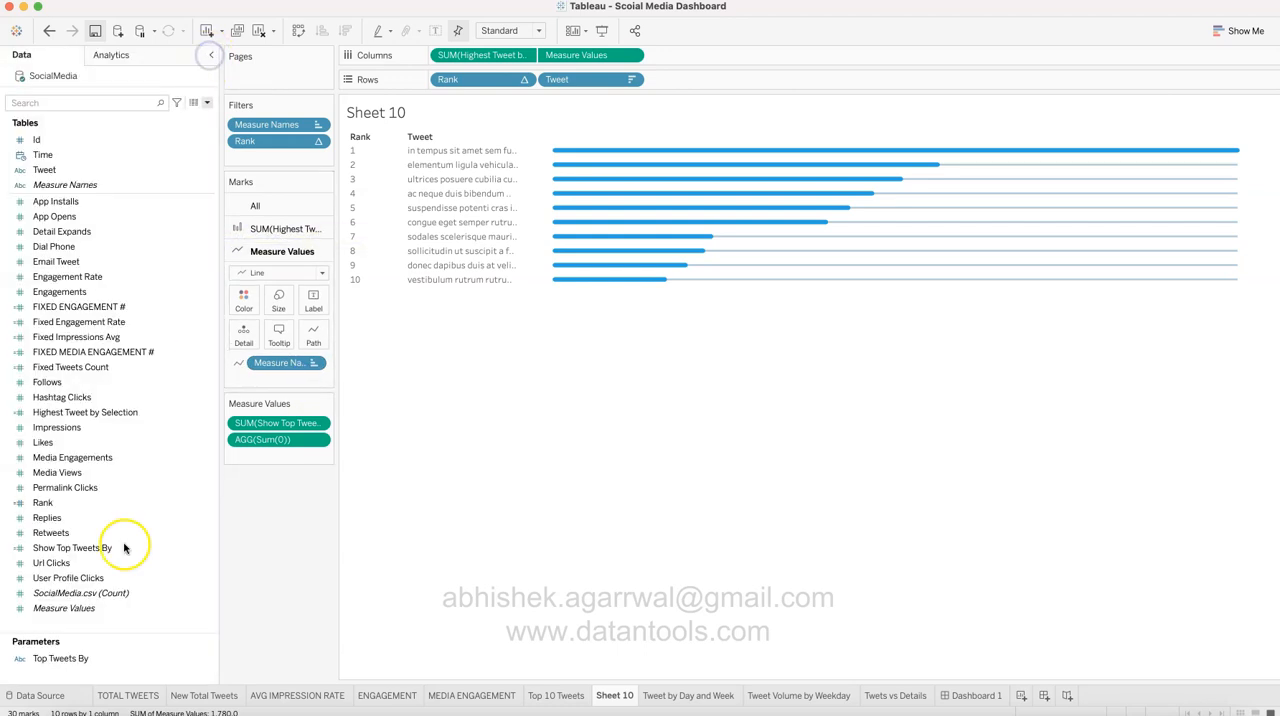
right_click(206, 657)
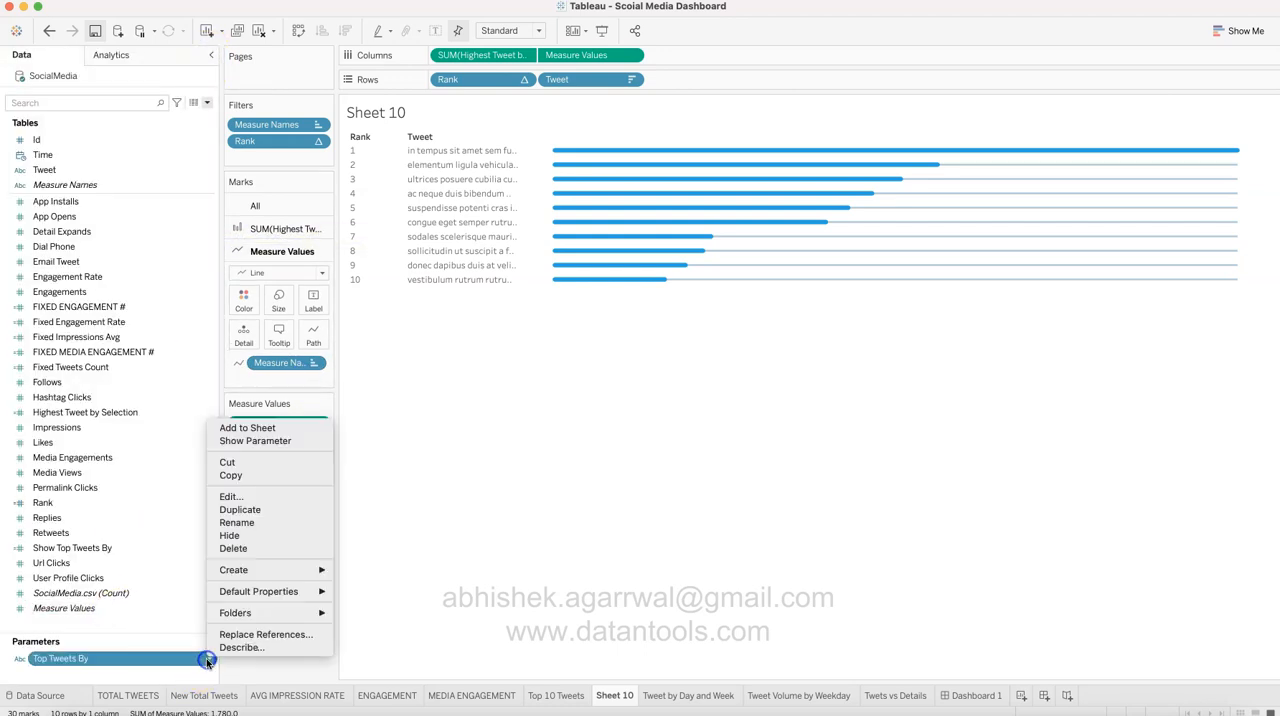
click(262, 441)
Step: Test the Top Tweets By parameter with Engagements, Likes and Media Engagements, and set it back to URL Clicks
click(1226, 125)
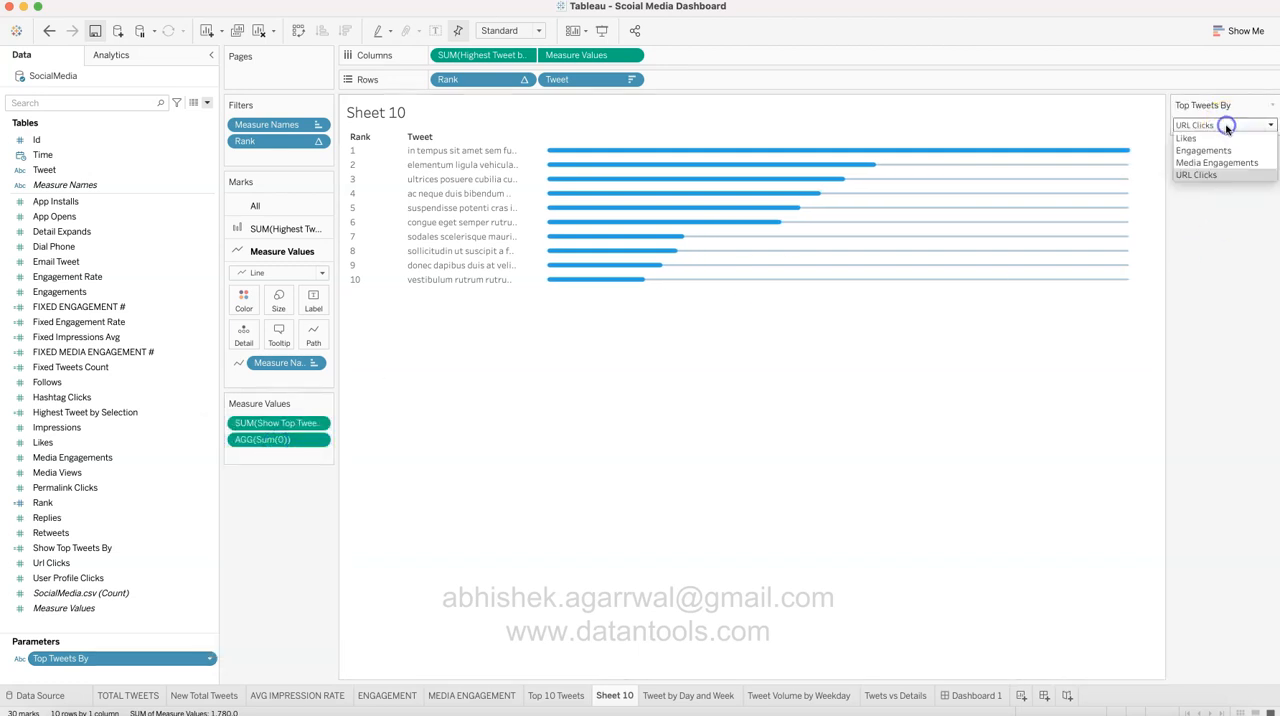
click(1226, 150)
click(1226, 125)
click(1226, 139)
click(1226, 125)
click(1229, 163)
click(1226, 125)
click(1227, 175)
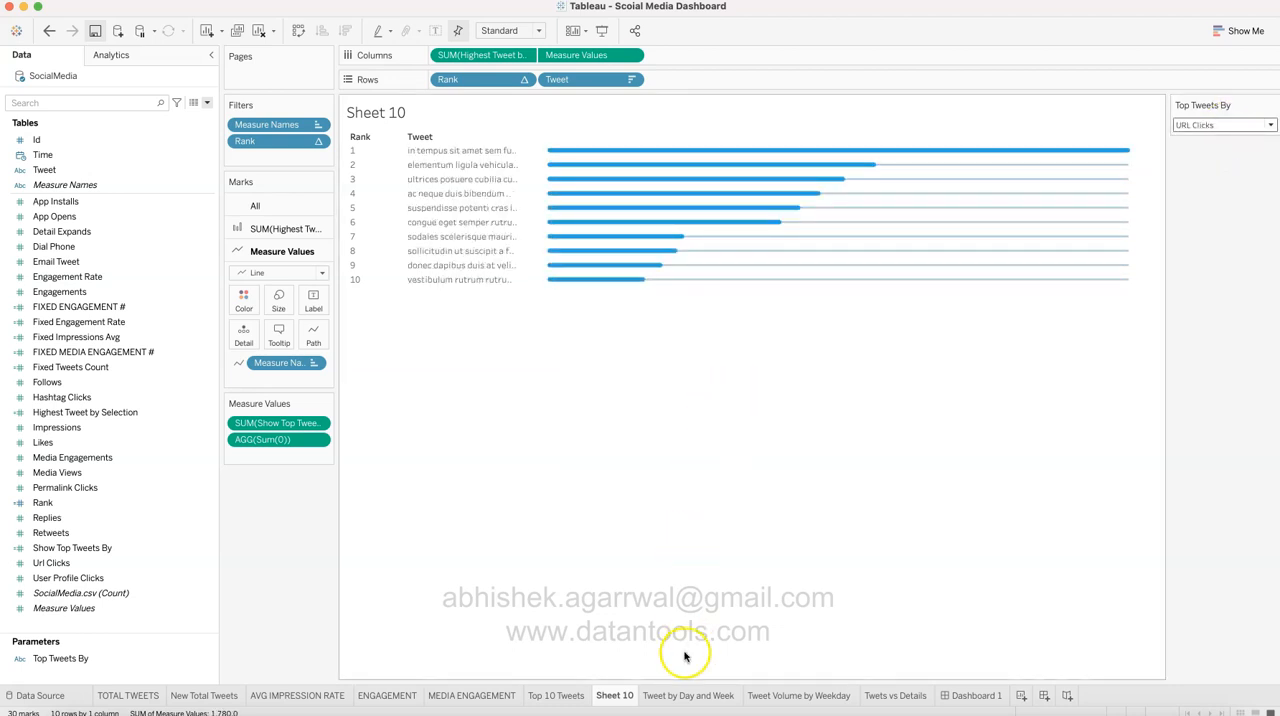
Step: Check the rows of the Top 10 Tweets sheet and add Show Top Tweets By to Sheet 10's rows as a discrete sum after Tweet
click(553, 695)
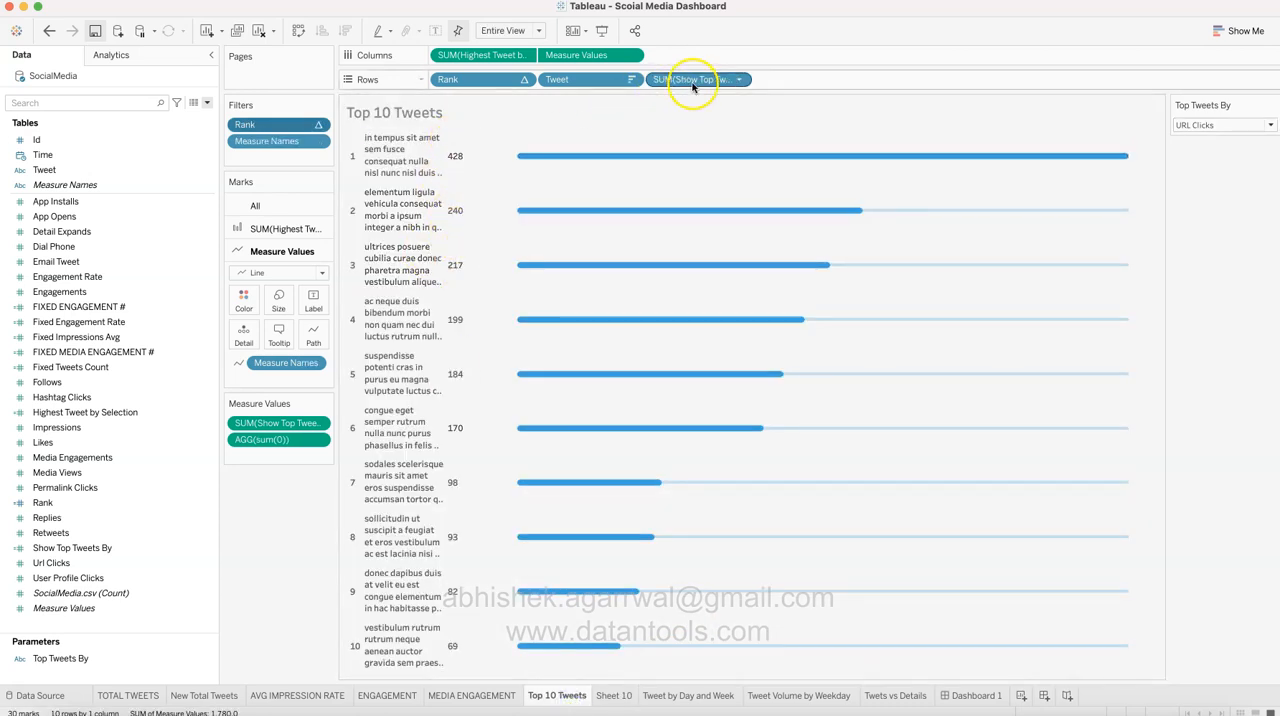
click(614, 695)
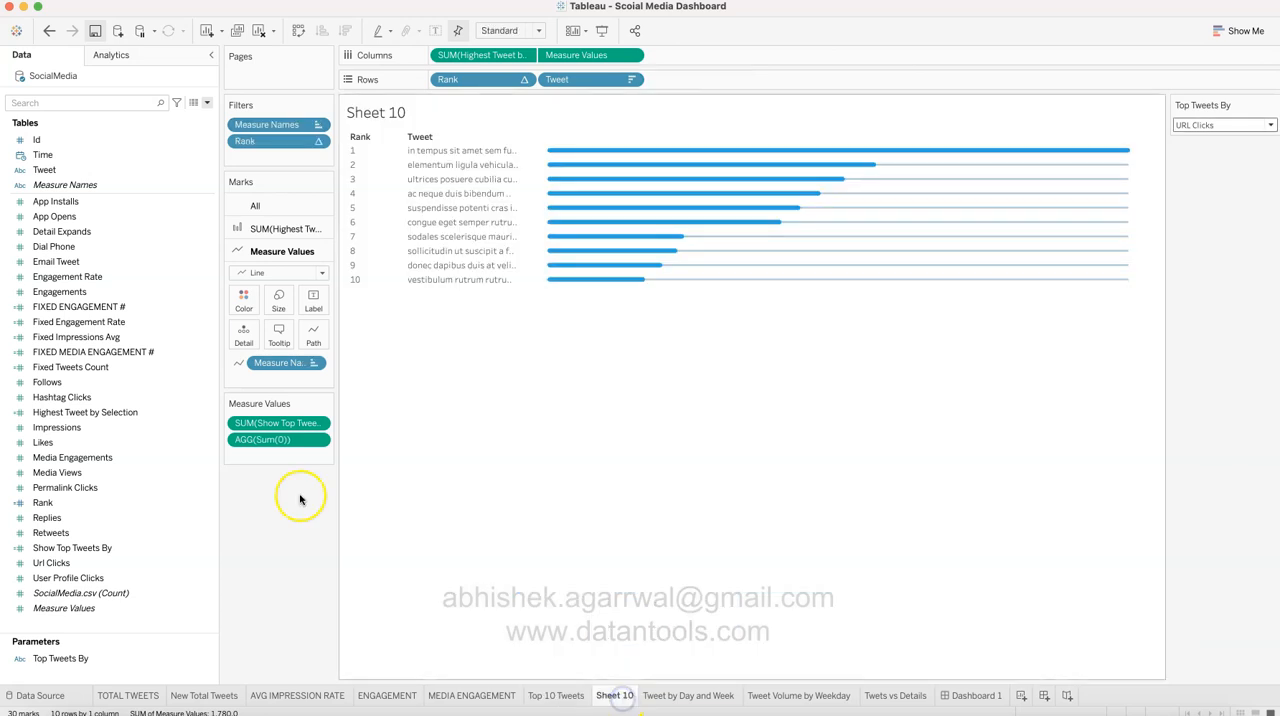
drag(168, 547, 697, 90)
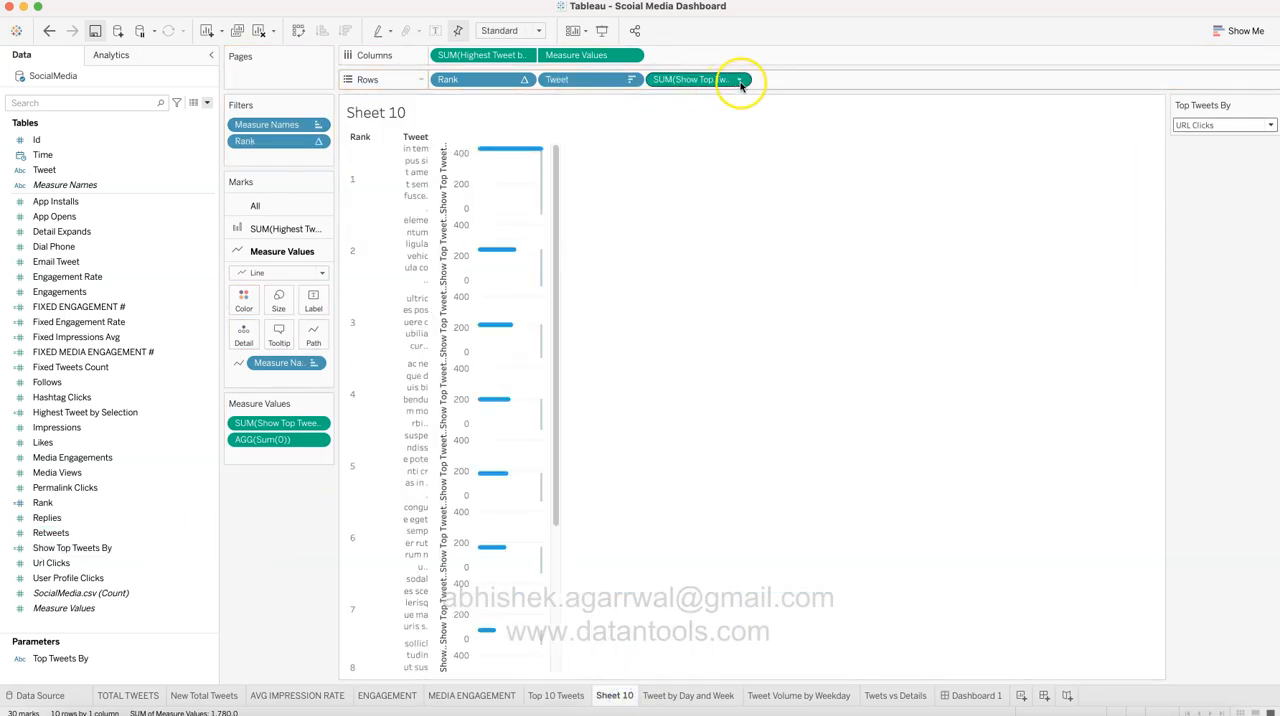
click(739, 80)
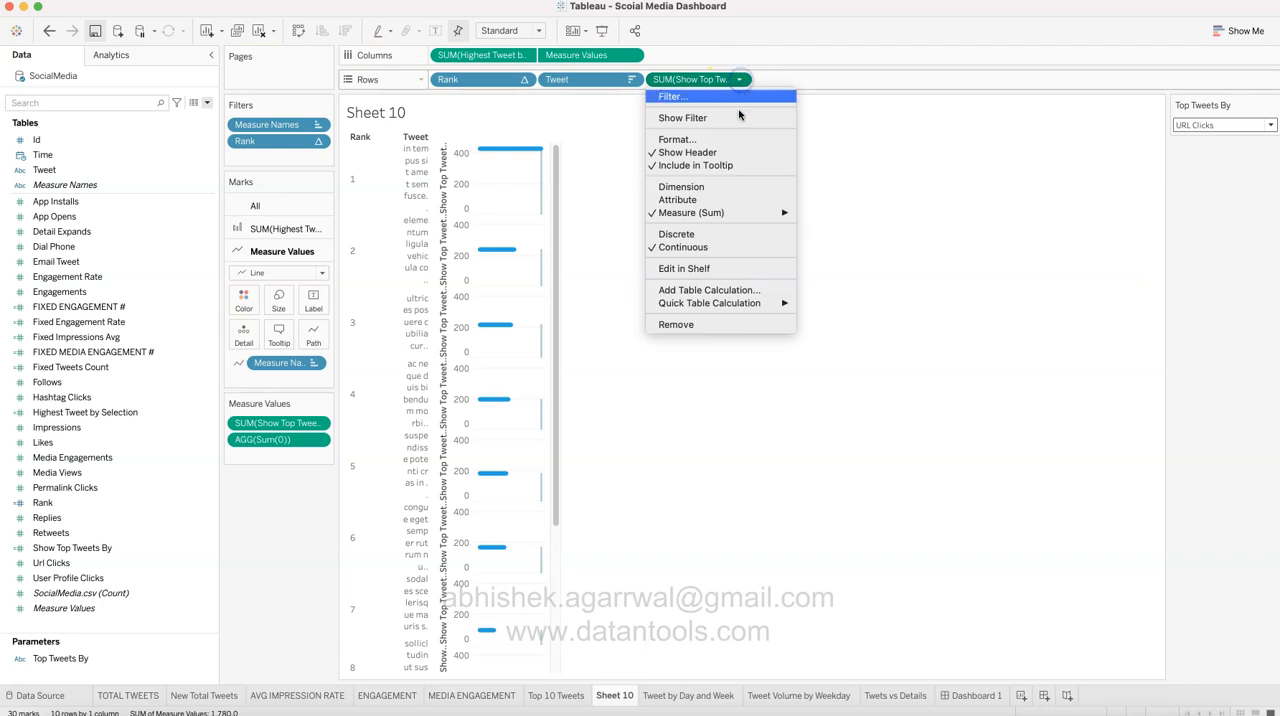
click(752, 233)
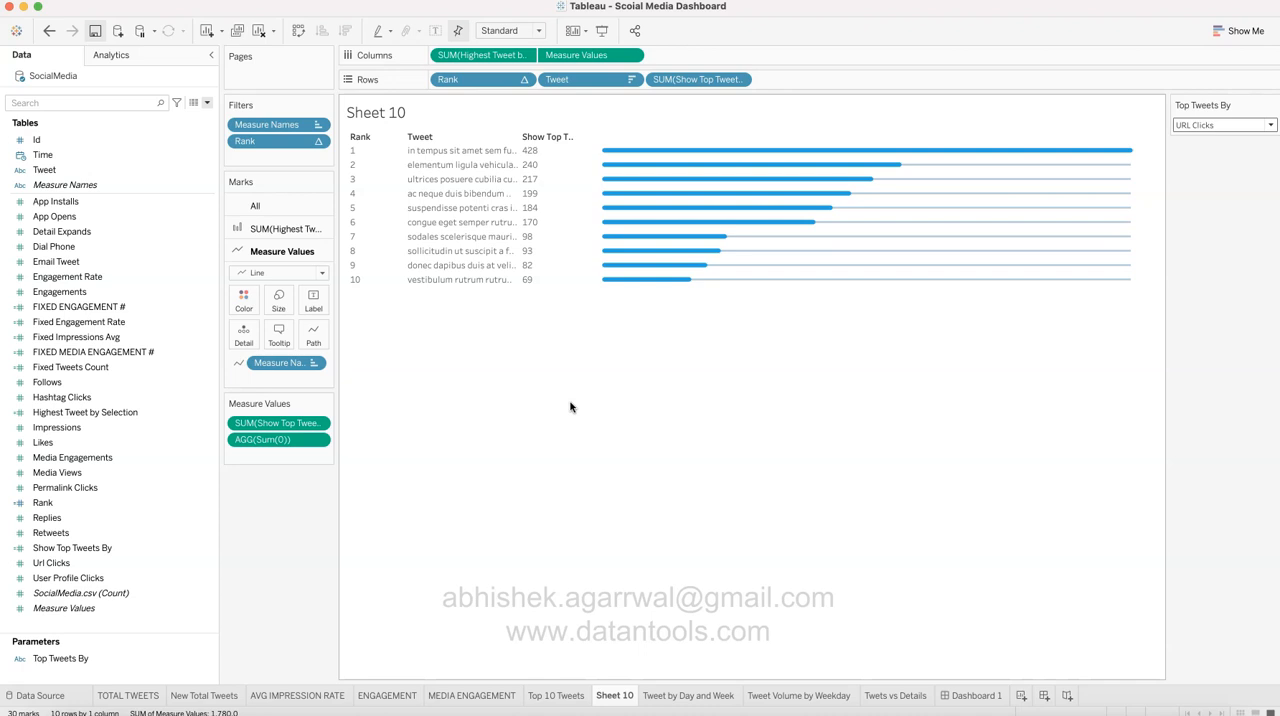
Step: Open the Tweet by Day and Week sheet and check which date level the Time field in columns uses
click(690, 697)
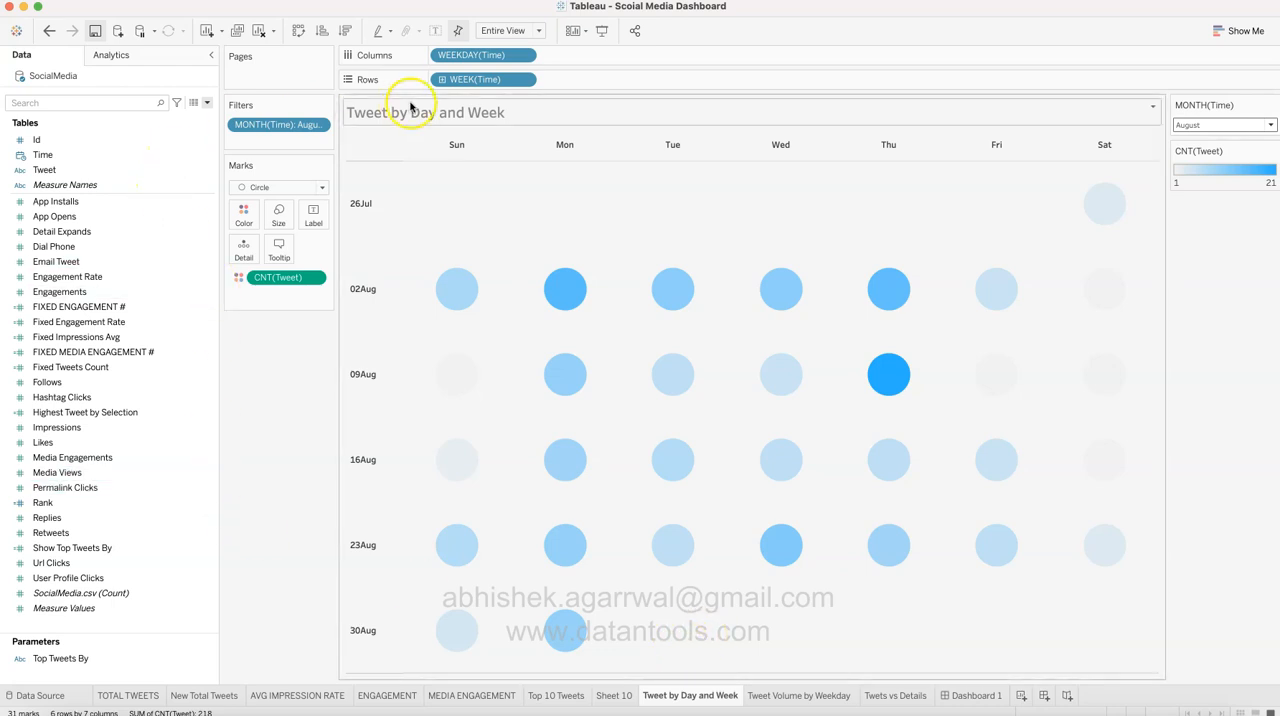
click(523, 56)
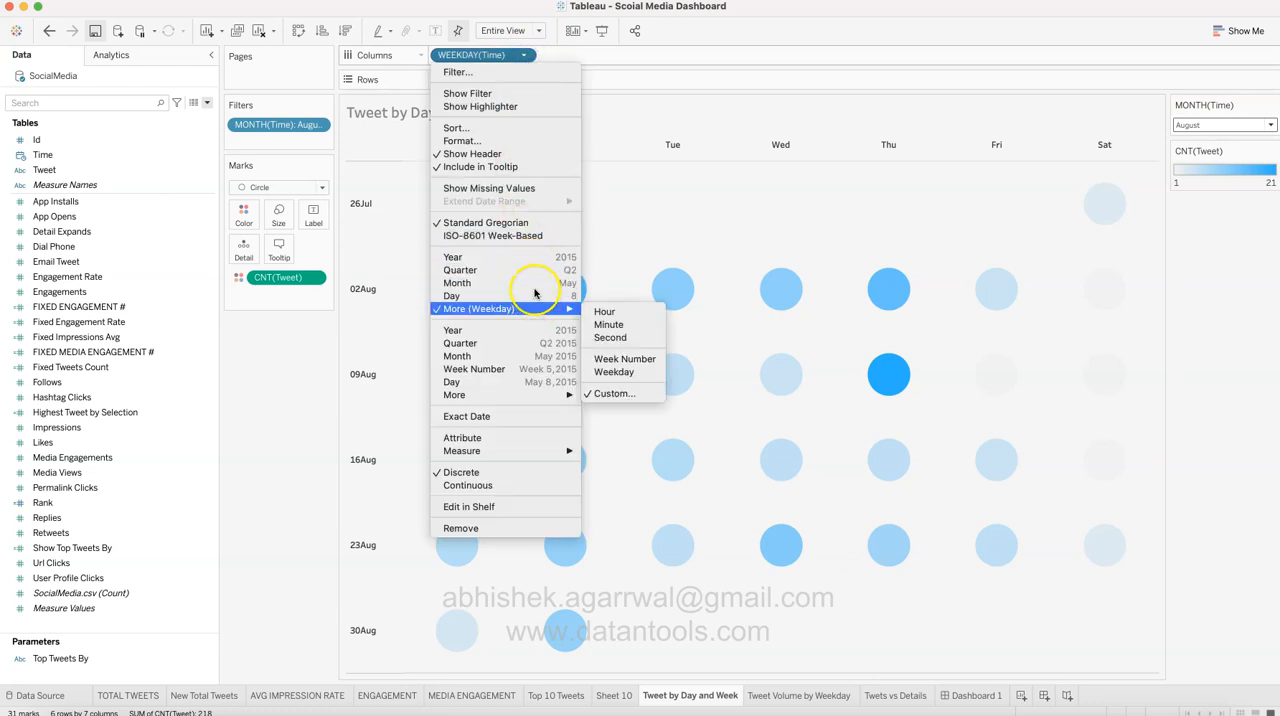
click(287, 430)
click(72, 170)
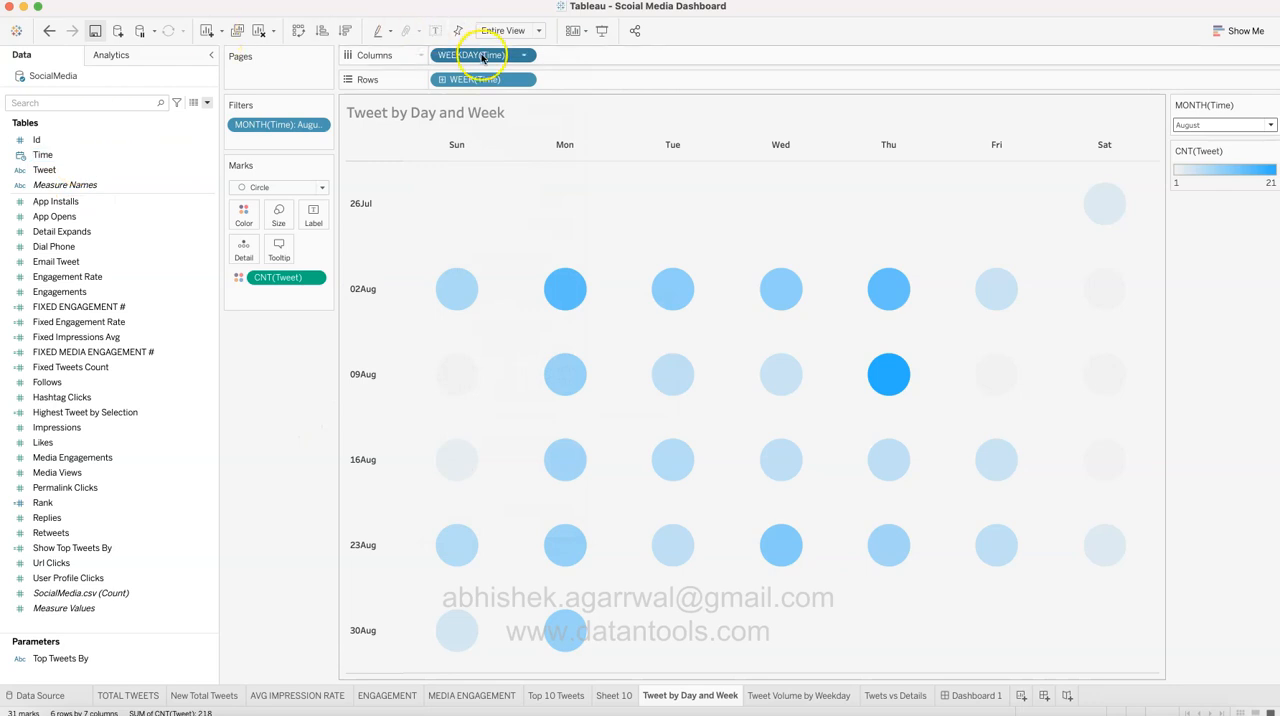
click(524, 55)
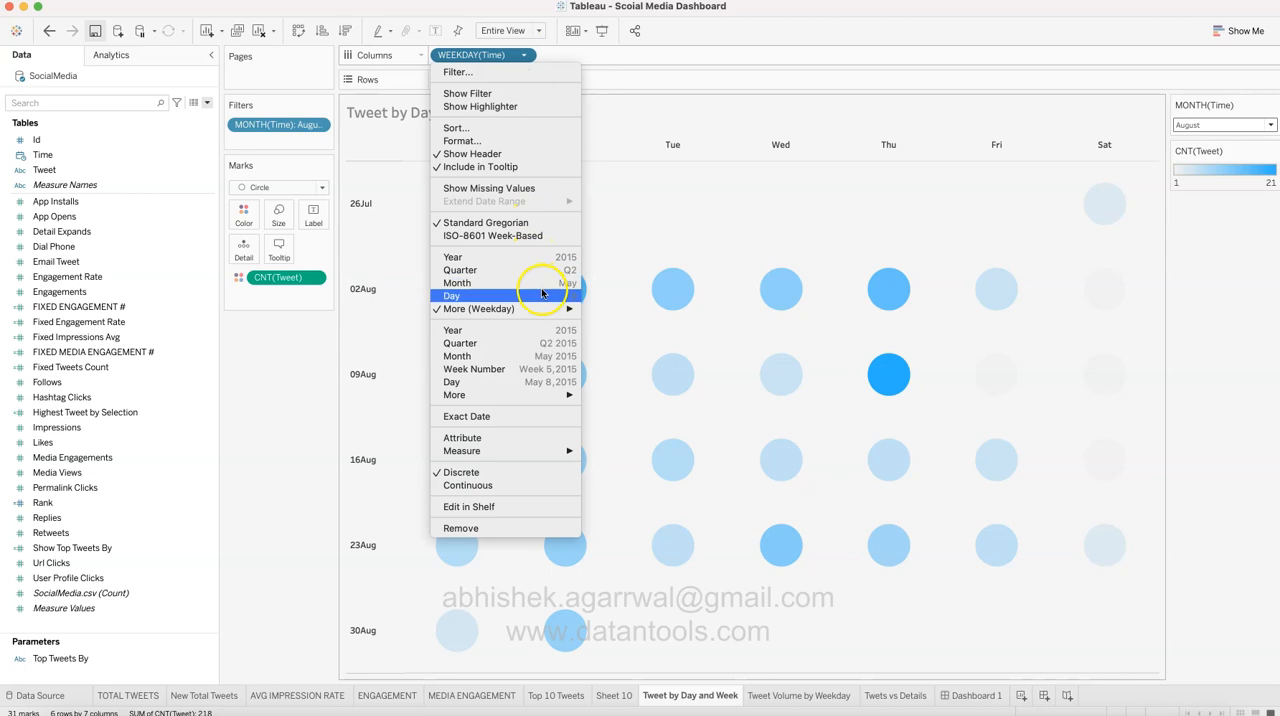
mouse_move(546, 308)
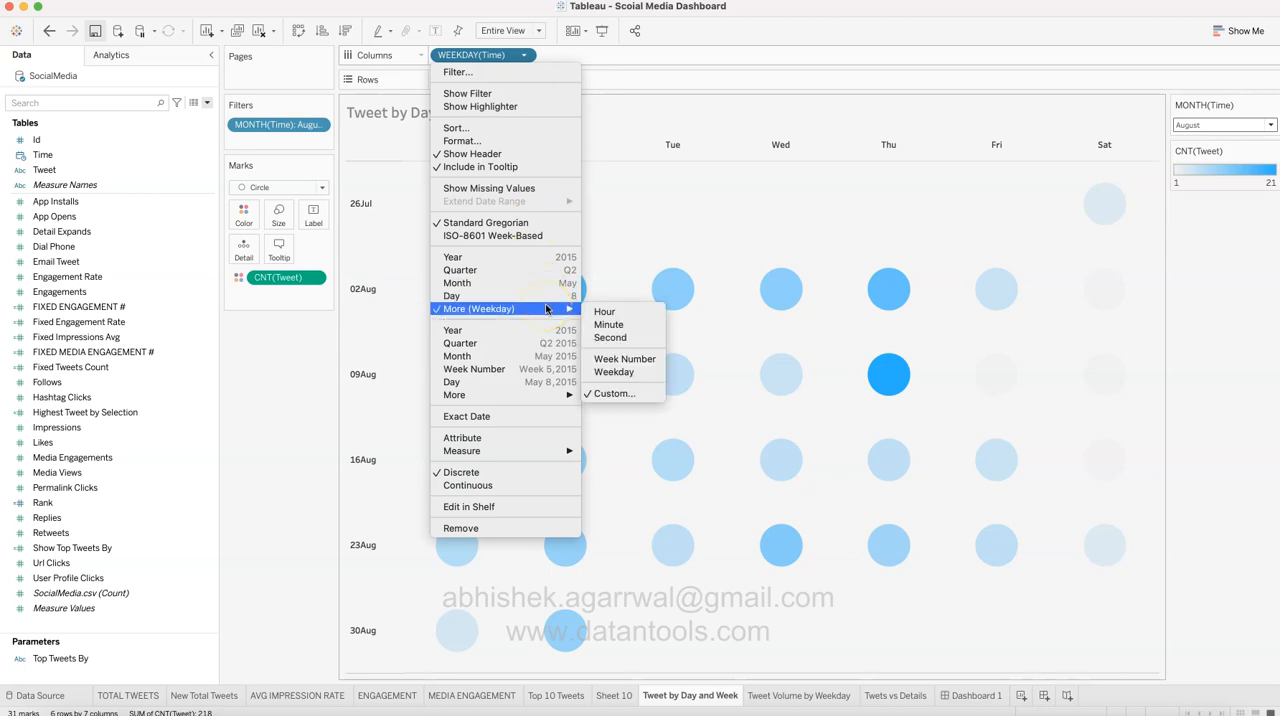
click(614, 366)
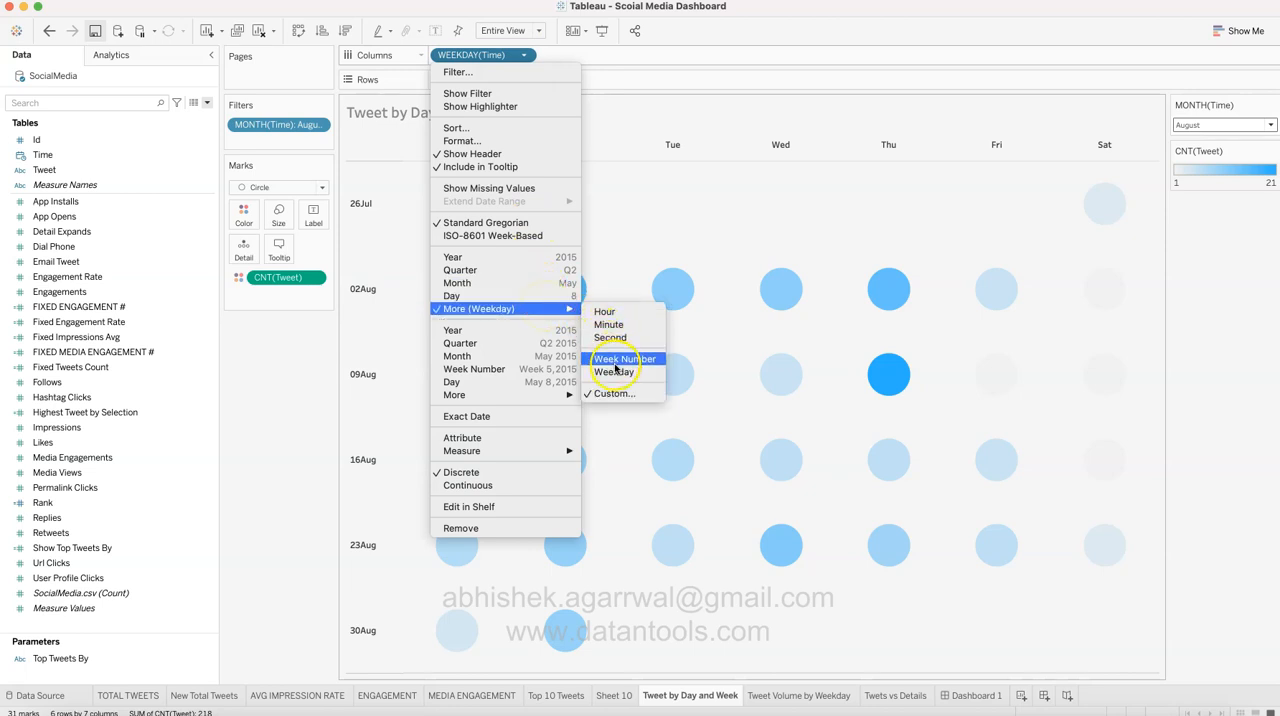
mouse_move(571, 308)
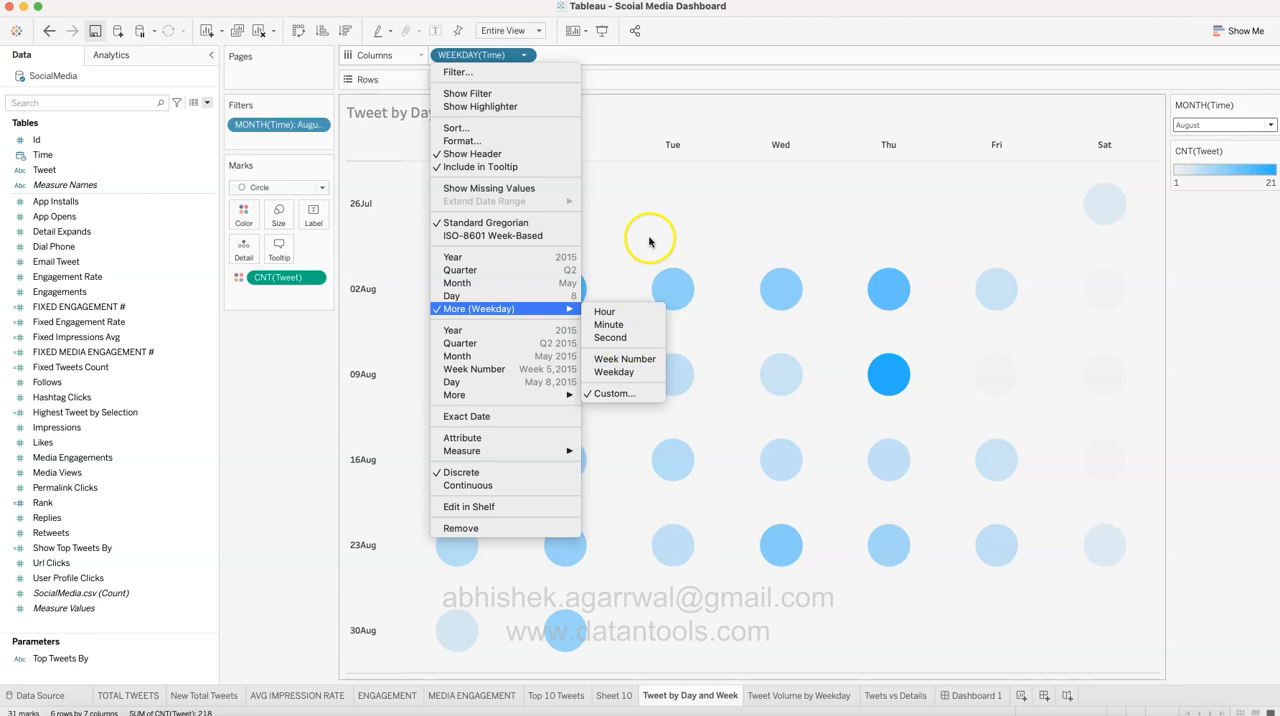
click(647, 150)
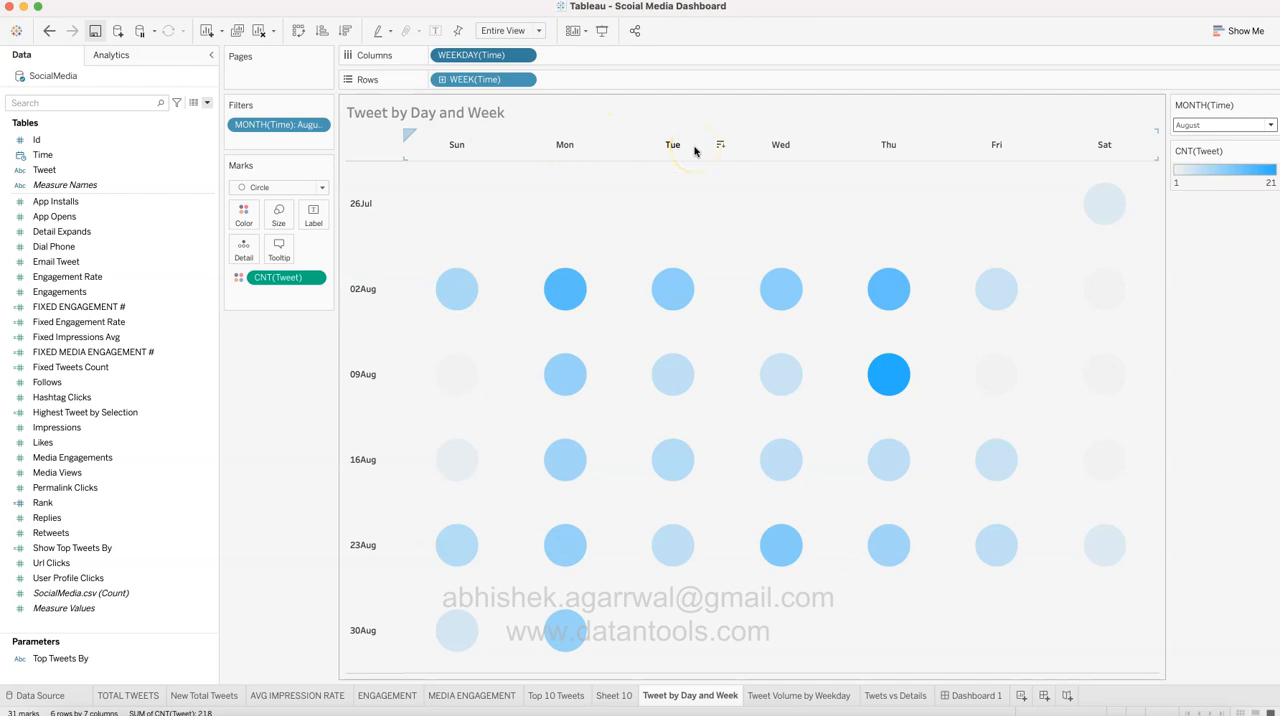
Step: Check the date format options of the weekday headers and close the formatting
right_click(459, 152)
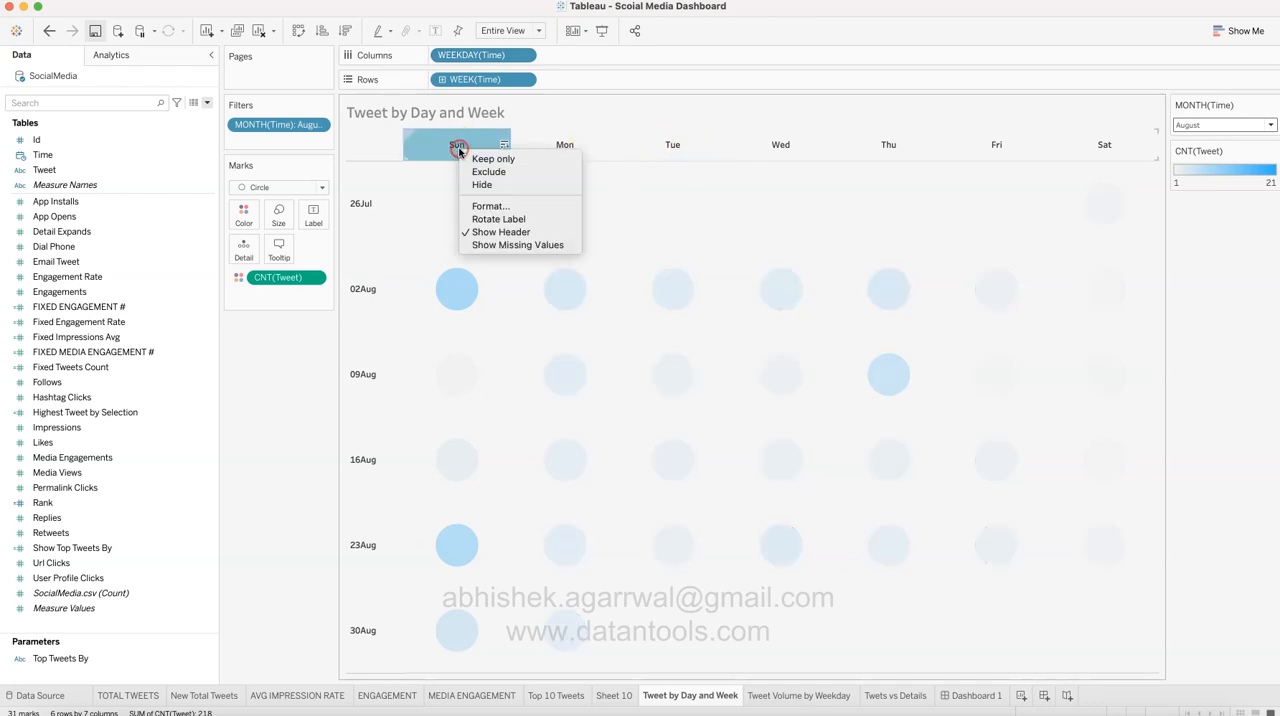
click(490, 204)
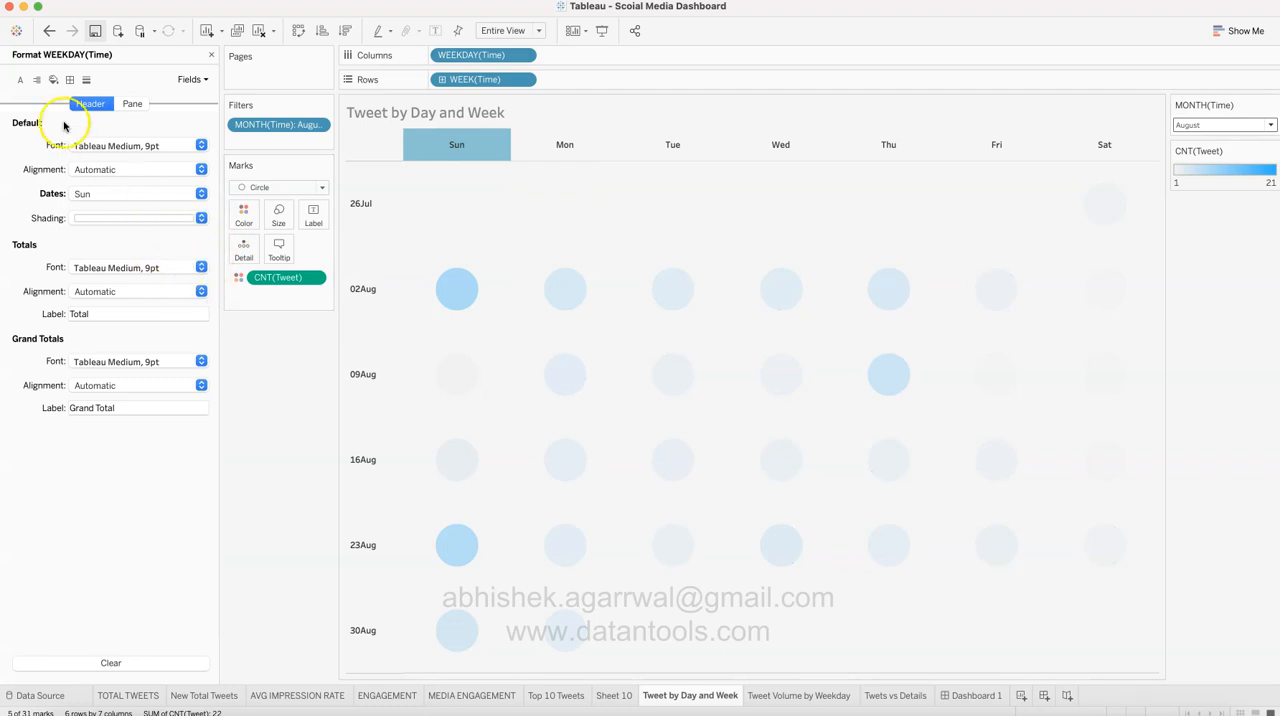
click(101, 194)
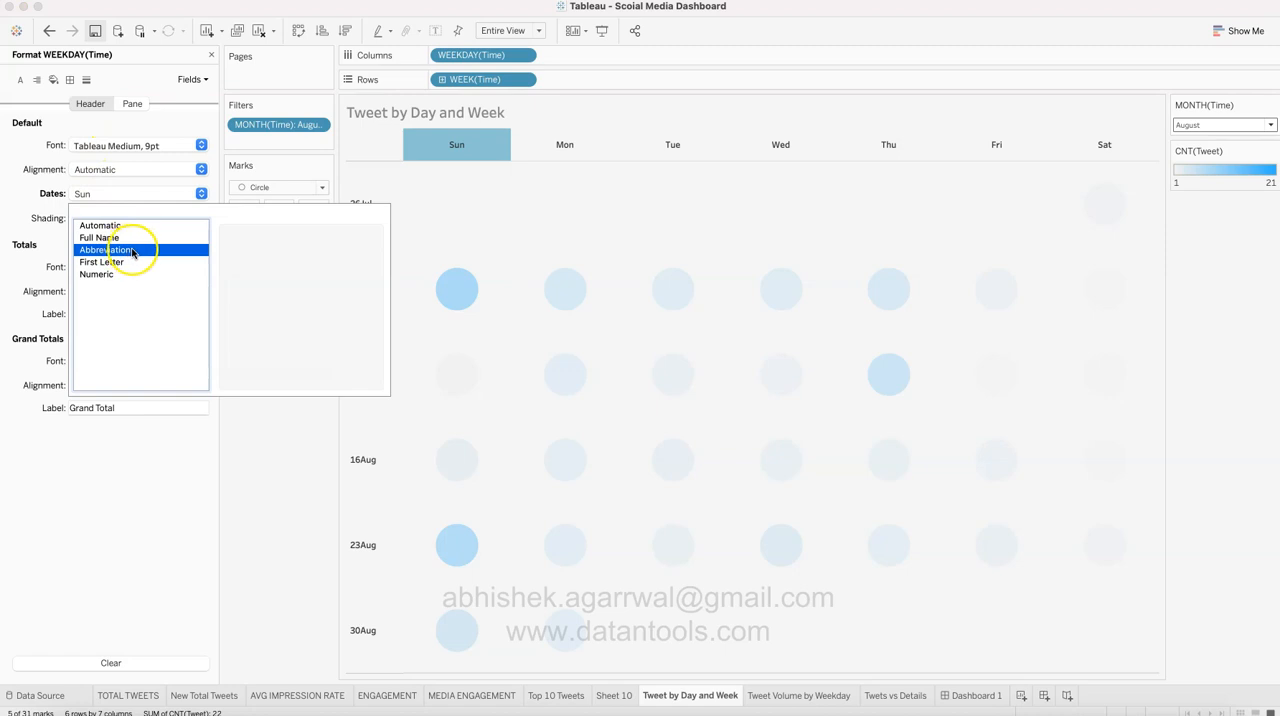
click(57, 196)
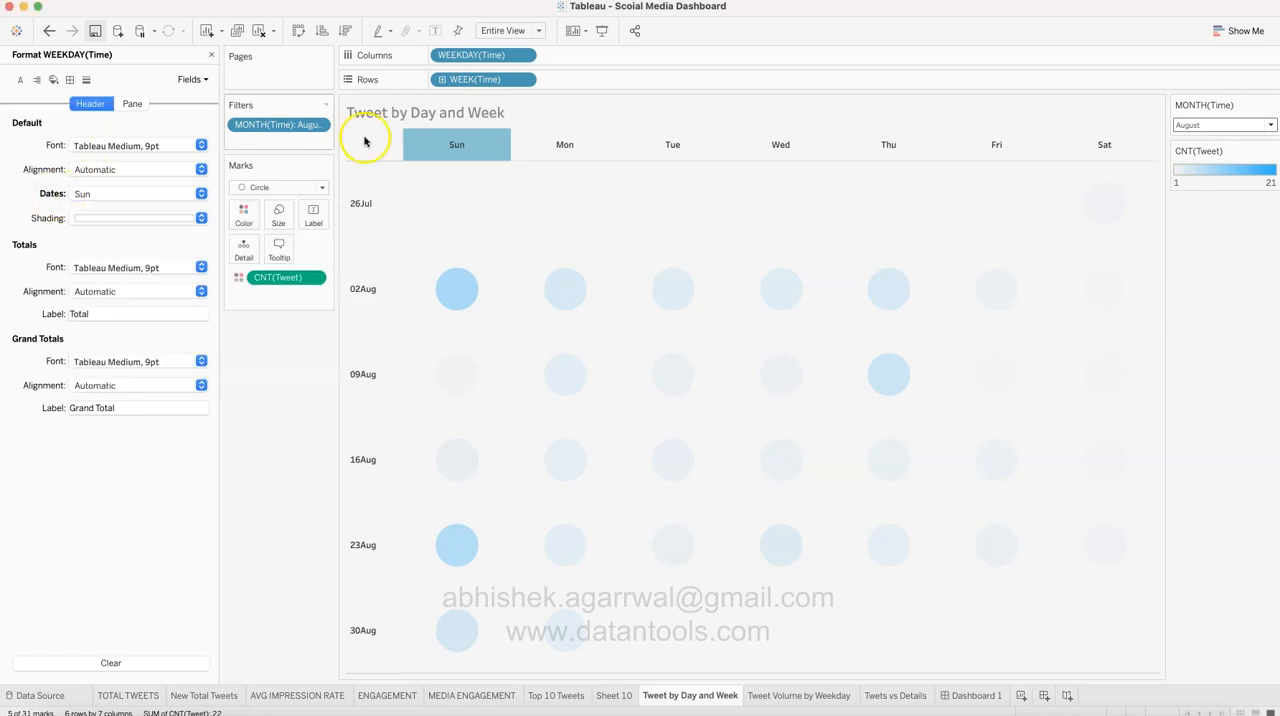
click(451, 146)
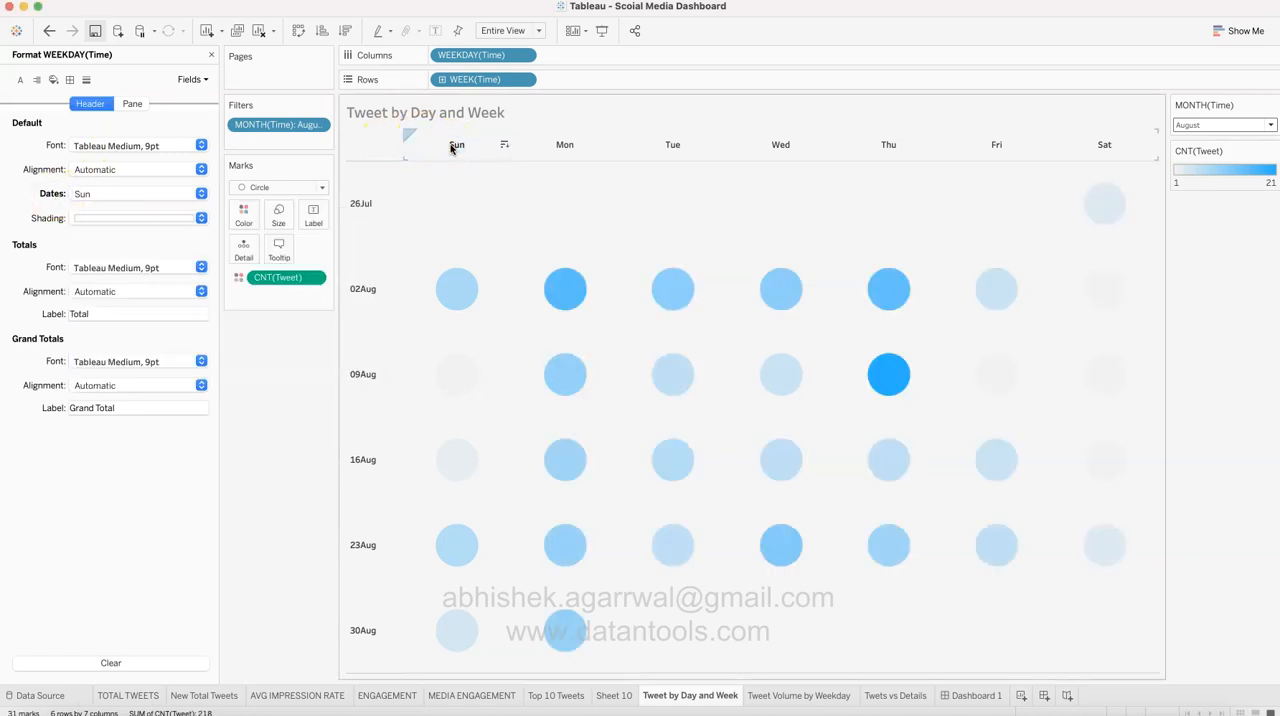
click(211, 55)
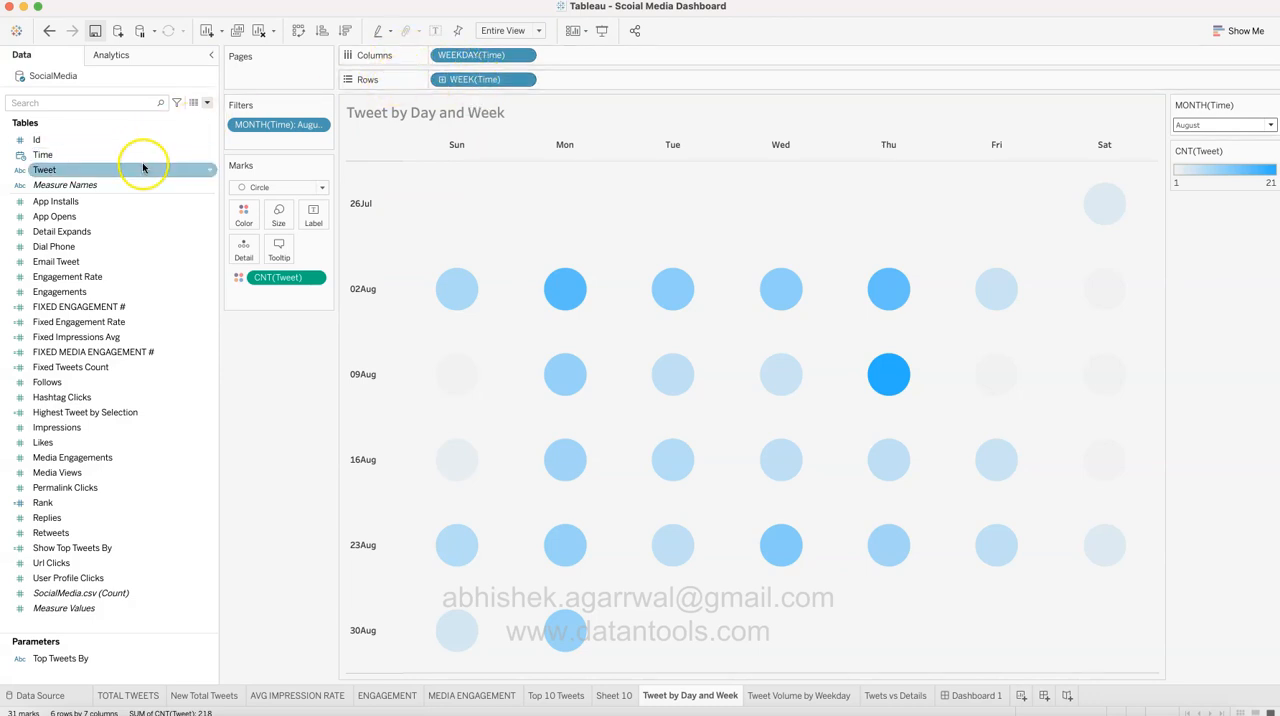
Step: Check the date level and the discrete or continuous setting of the Time field in rows
click(521, 80)
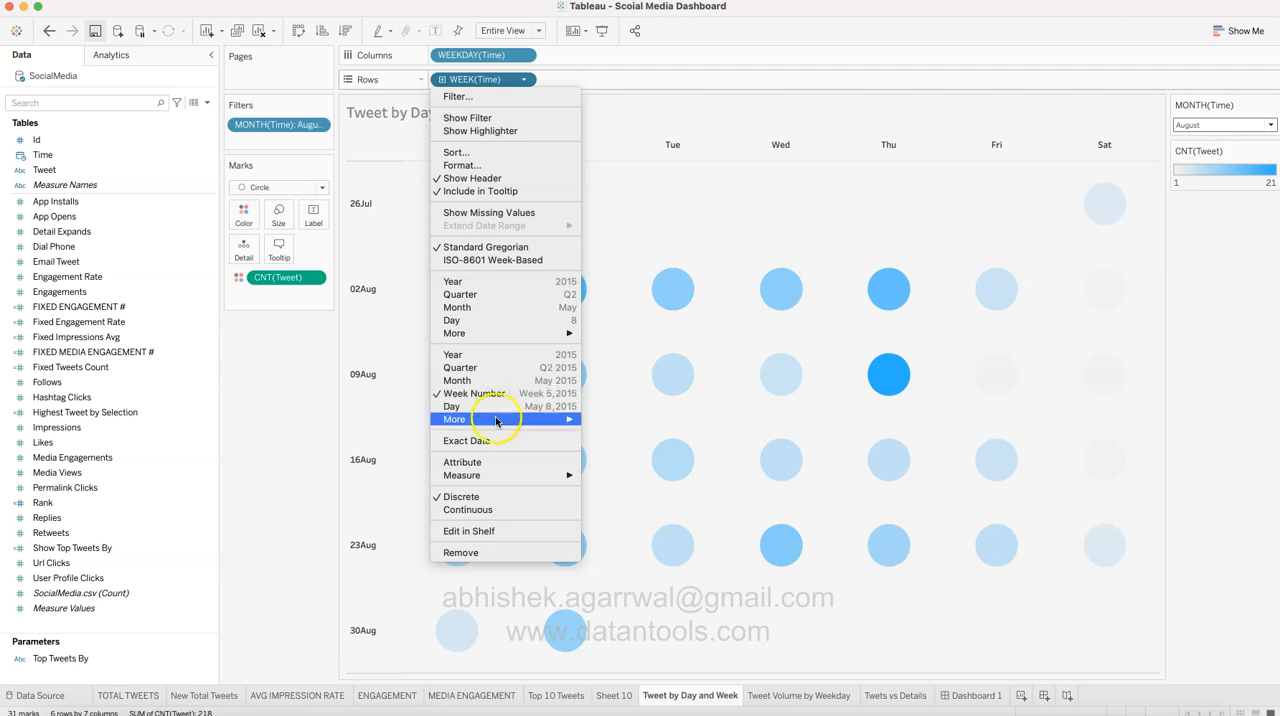
click(487, 502)
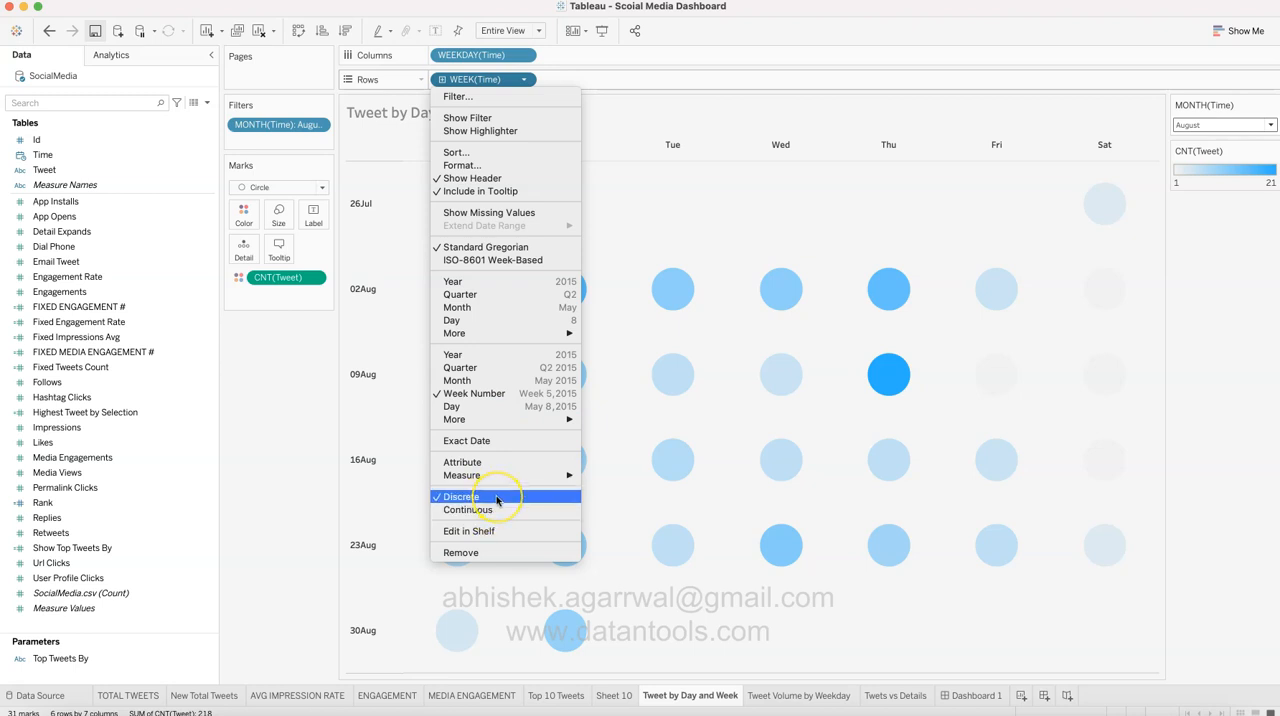
click(264, 500)
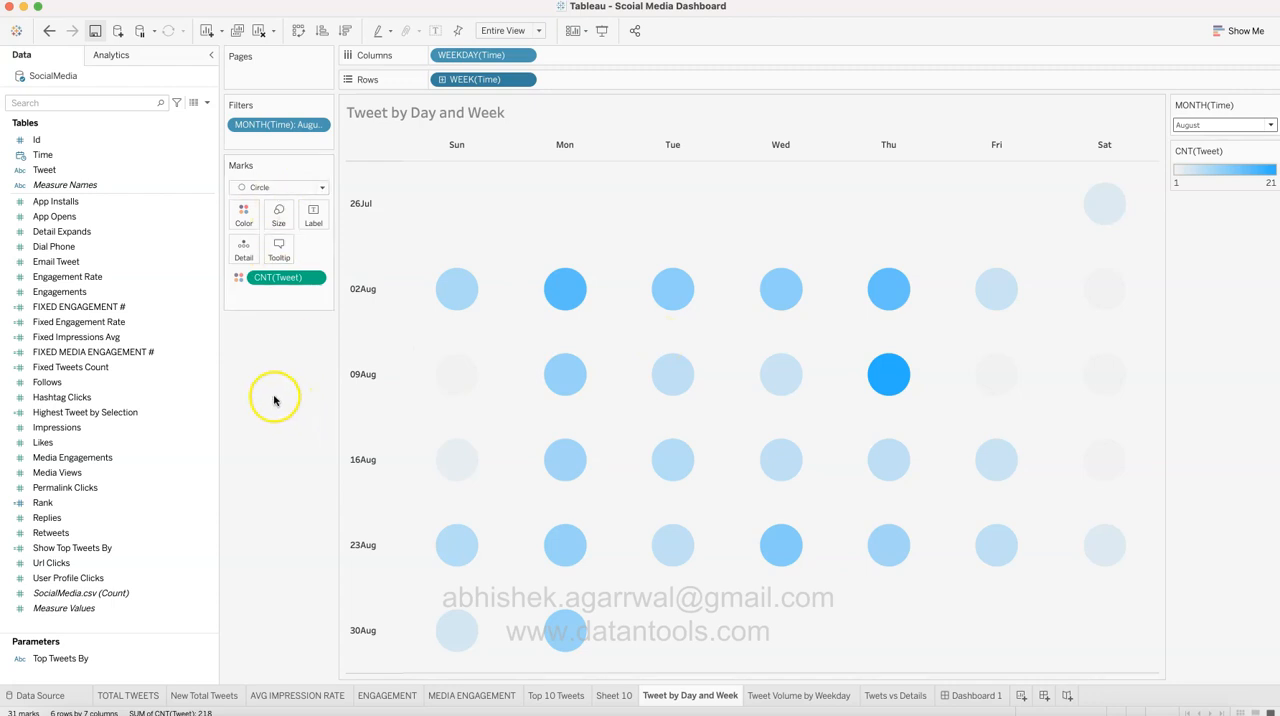
click(108, 380)
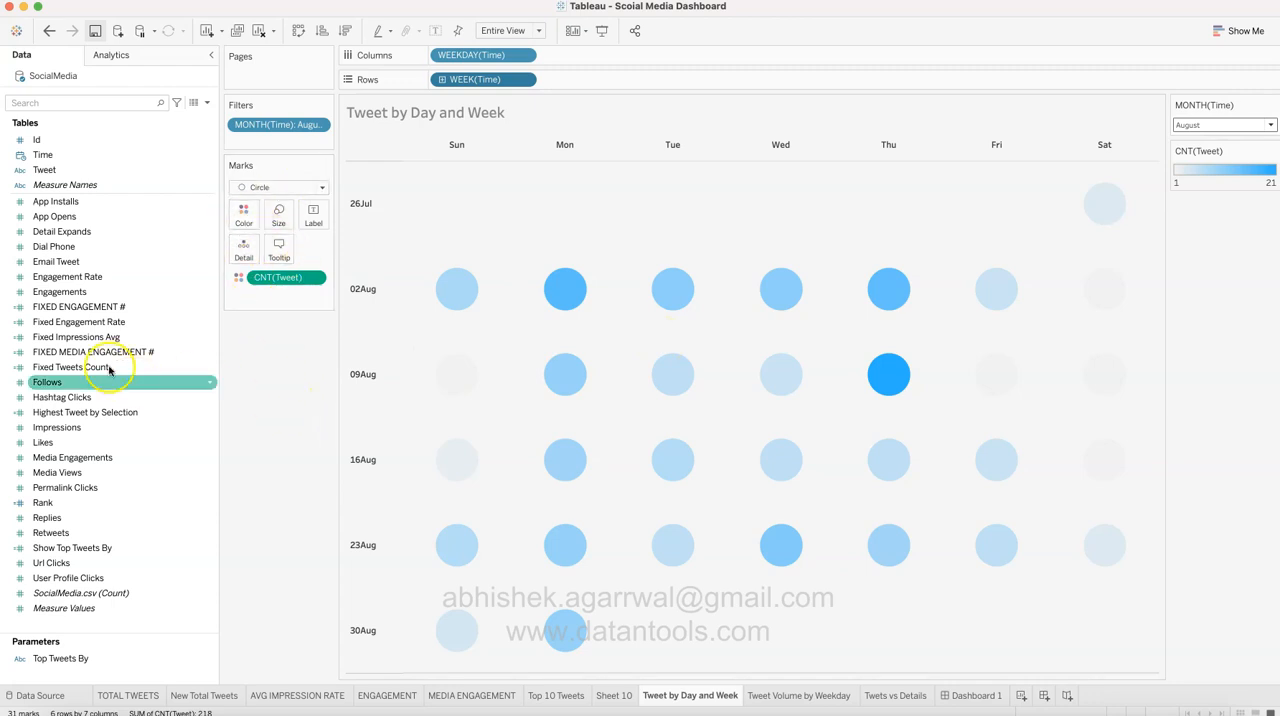
click(95, 307)
click(74, 249)
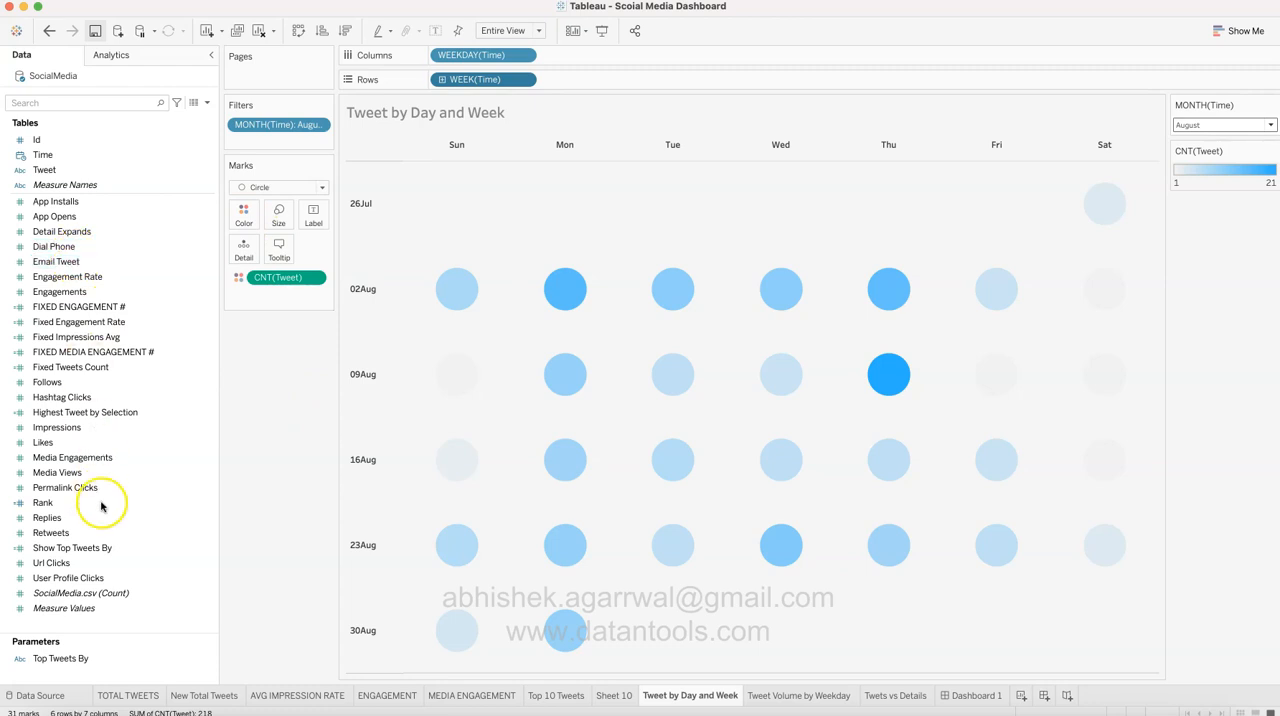
Step: Try adding a second count of Tweet to the marks with a COUNT expression, and remove it again
click(70, 172)
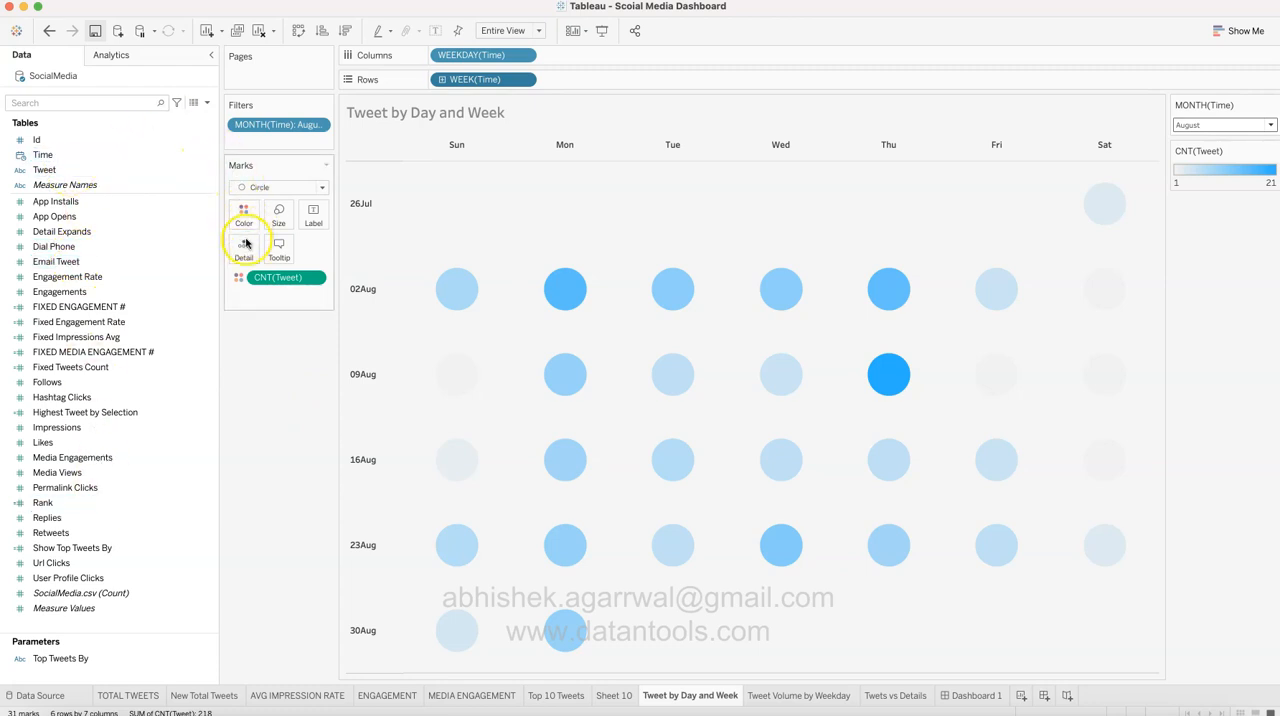
double_click(283, 297)
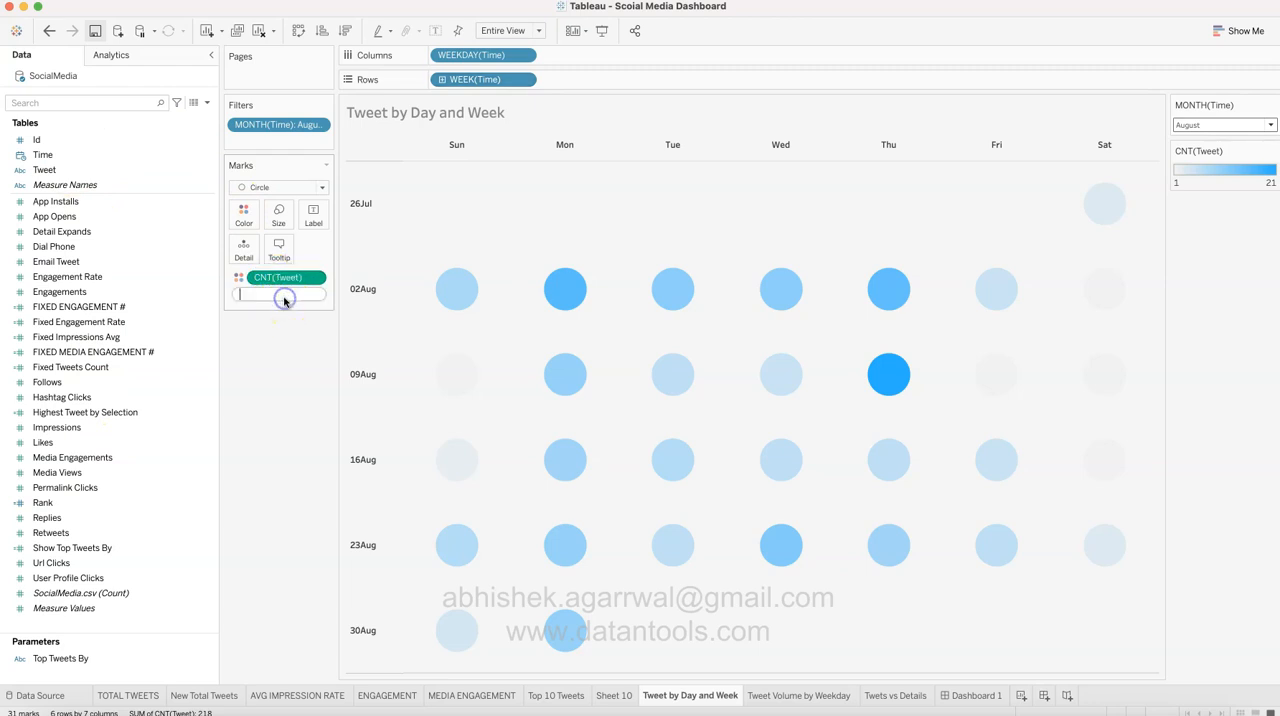
text(coun)
key(Return)
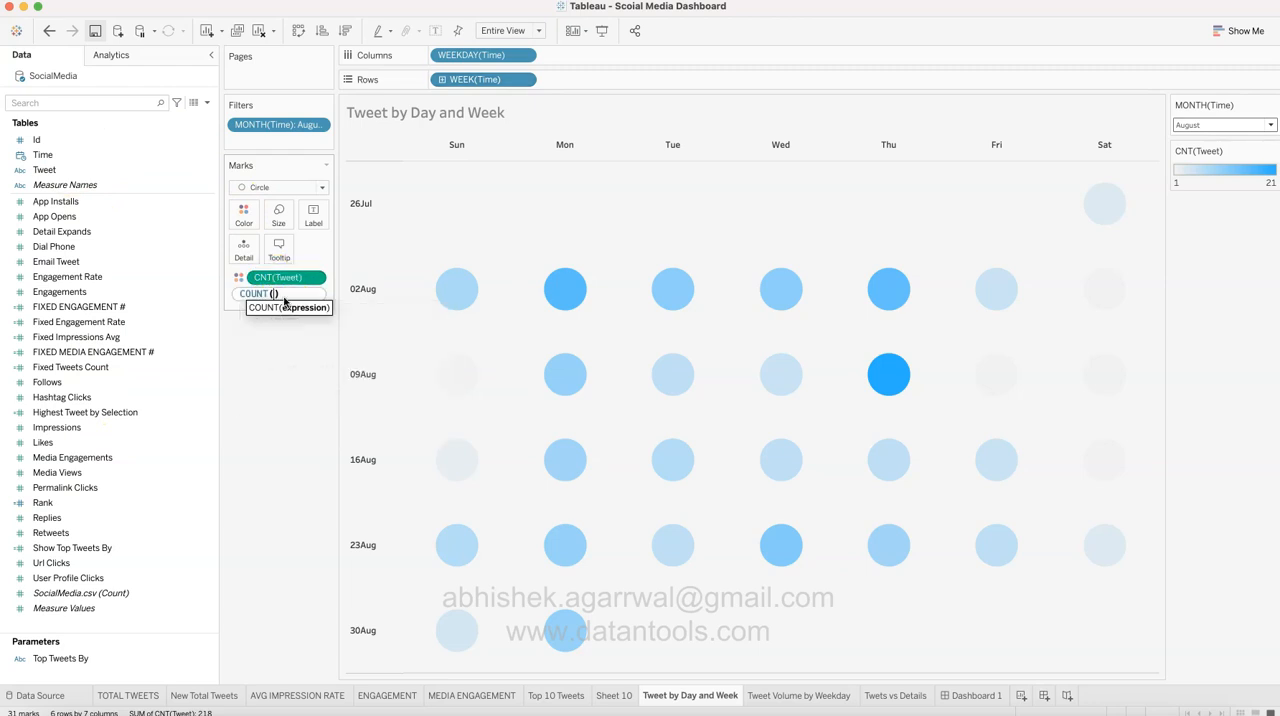
text(twe)
key(Return)
click(300, 355)
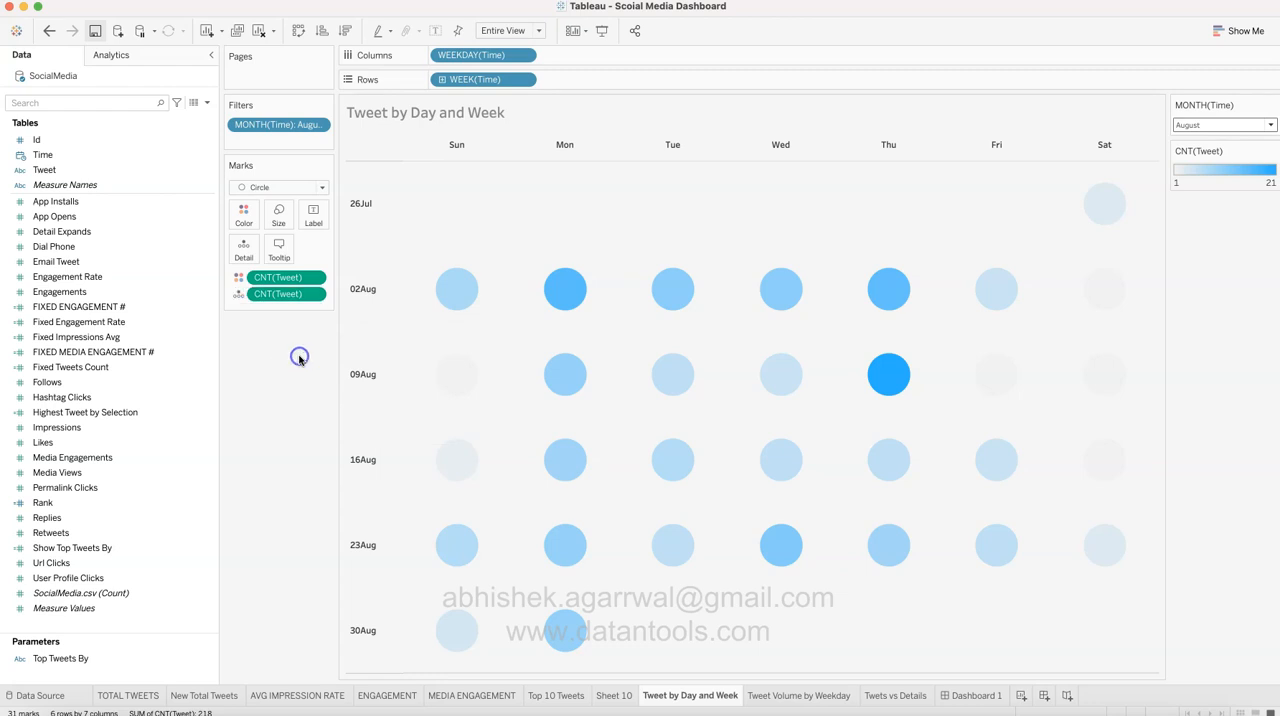
click(239, 294)
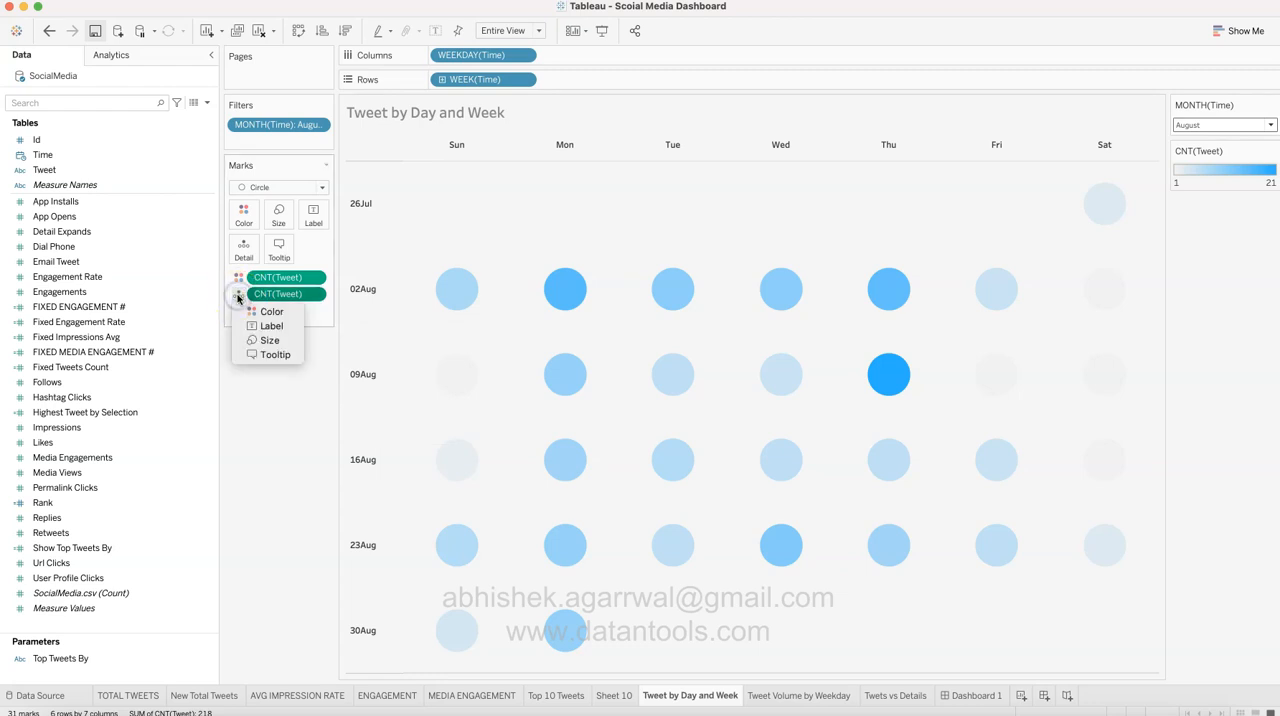
click(253, 318)
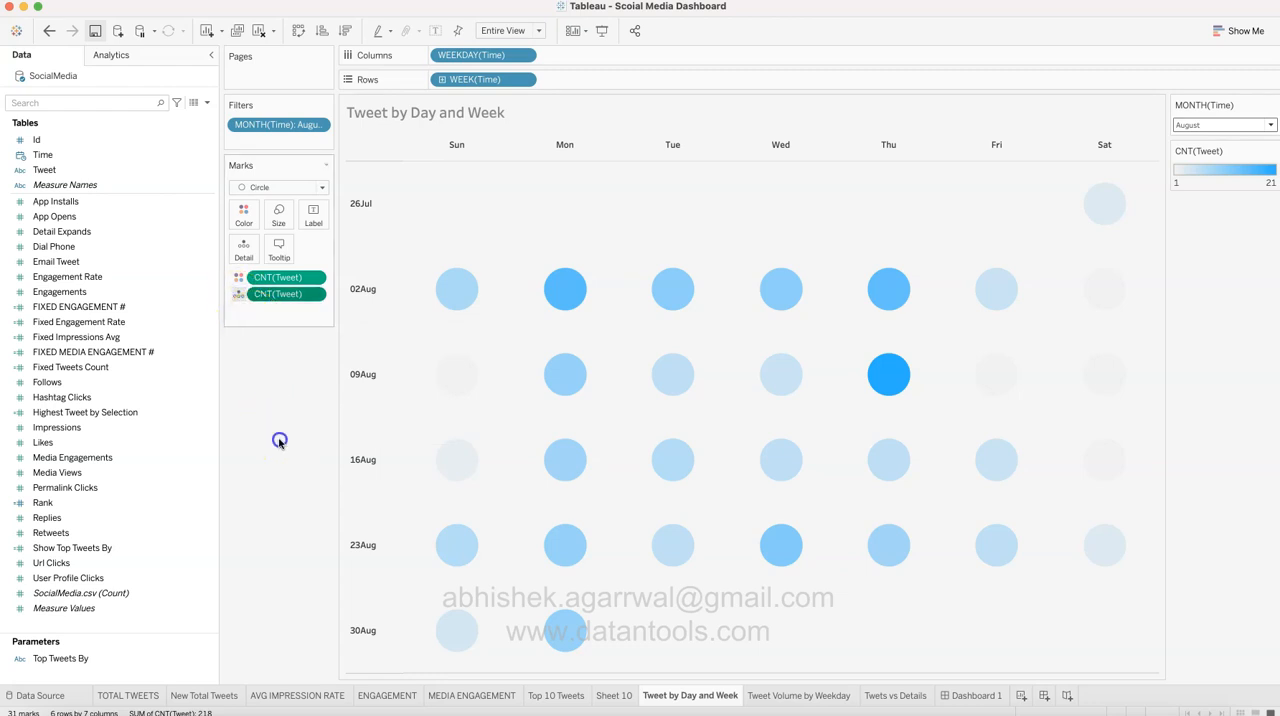
drag(291, 294, 294, 405)
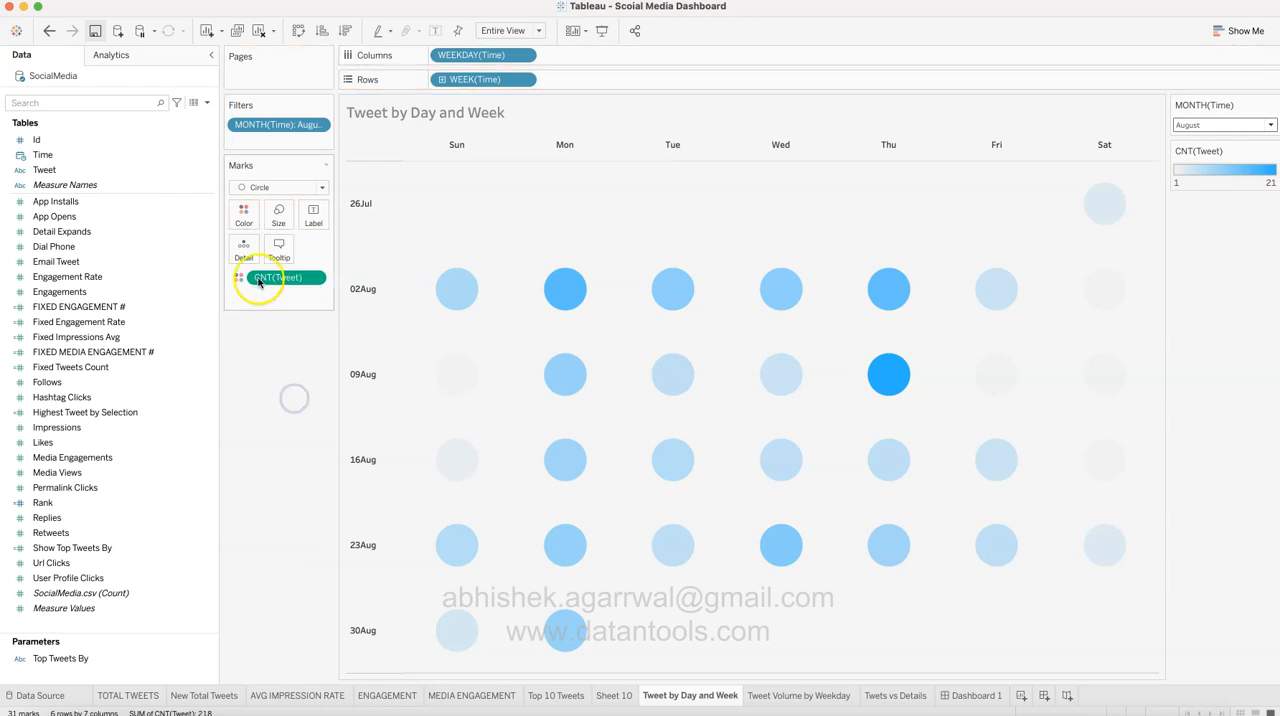
Step: Check the custom sequential palette and its hex color for the tweet count, leaving the colors as they are
click(243, 213)
click(316, 265)
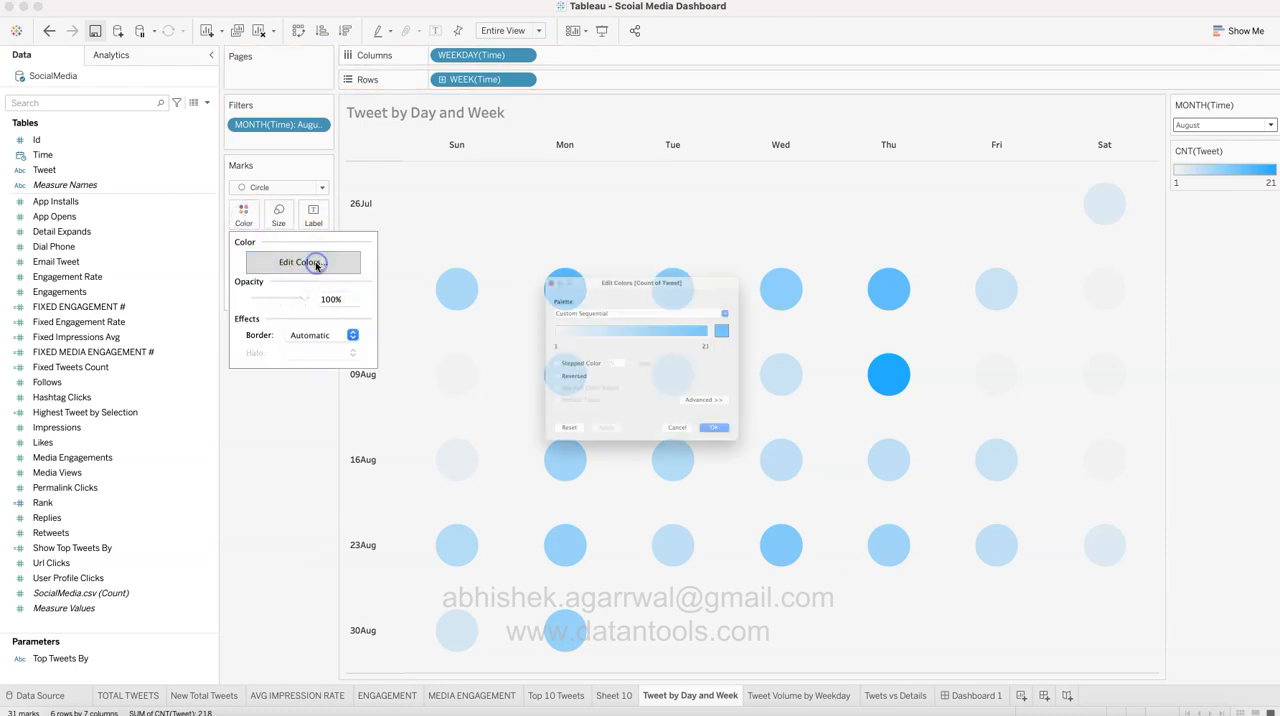
click(773, 316)
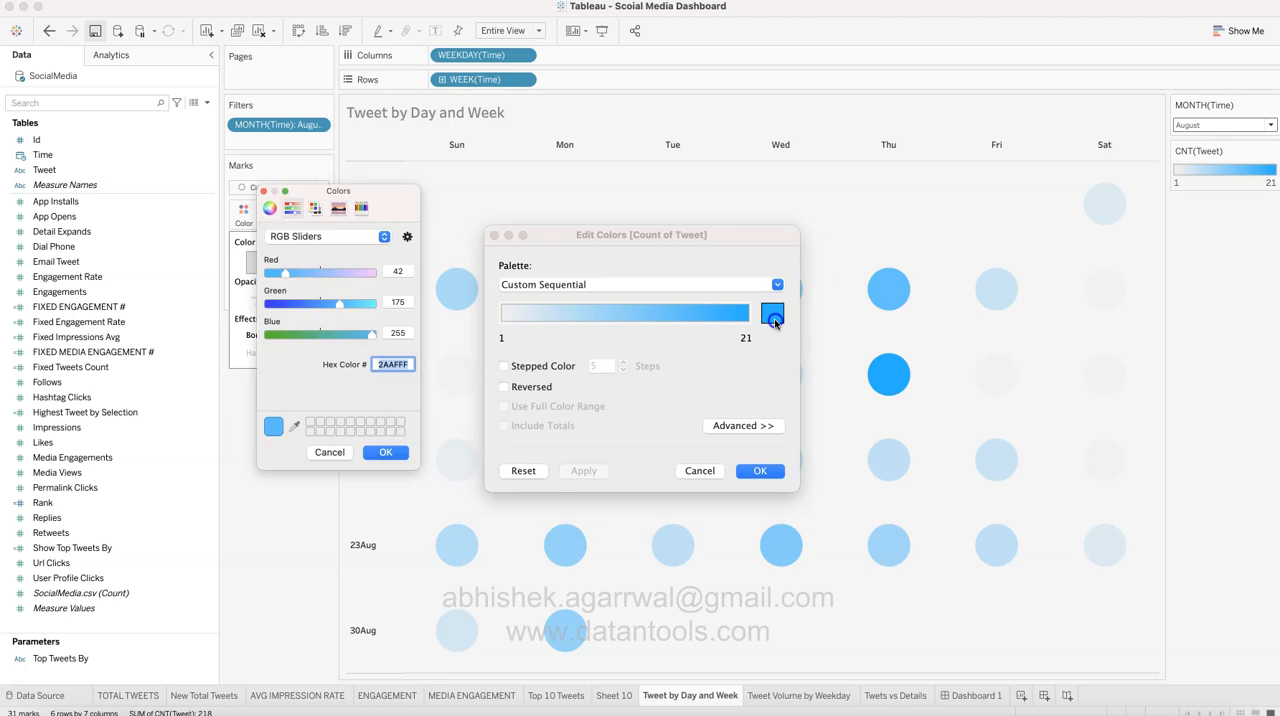
double_click(384, 365)
click(396, 457)
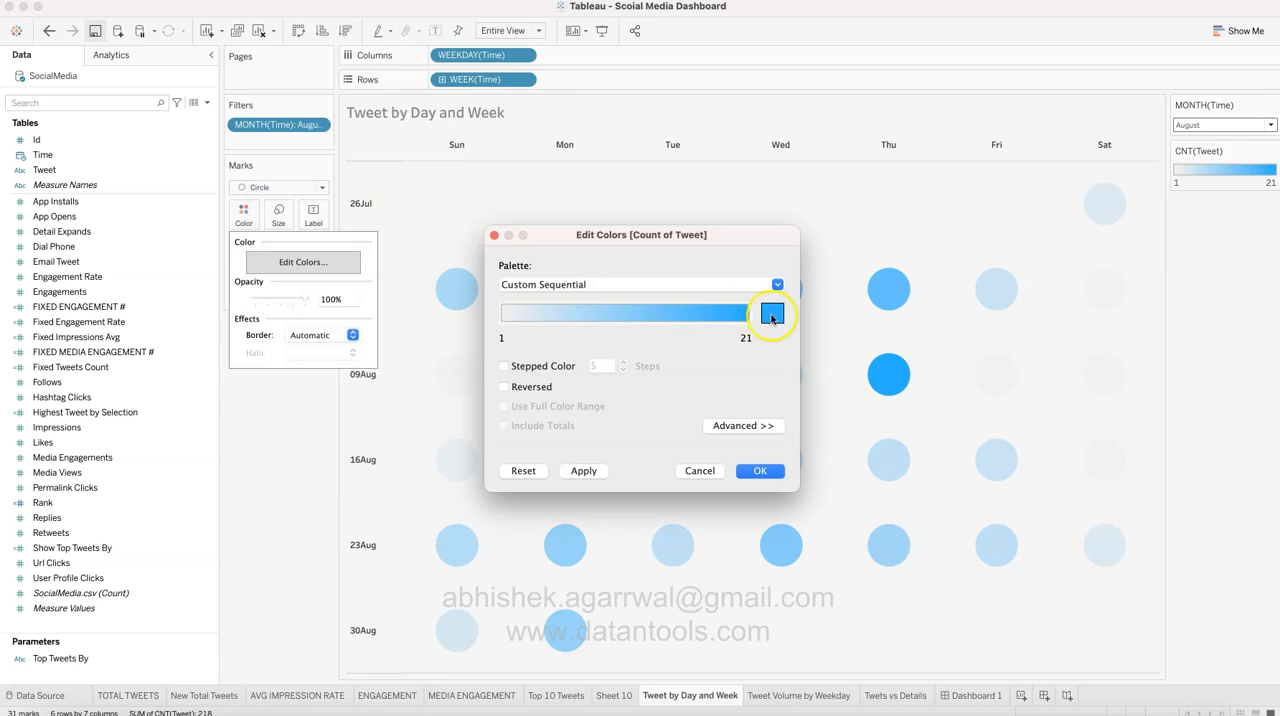
click(704, 471)
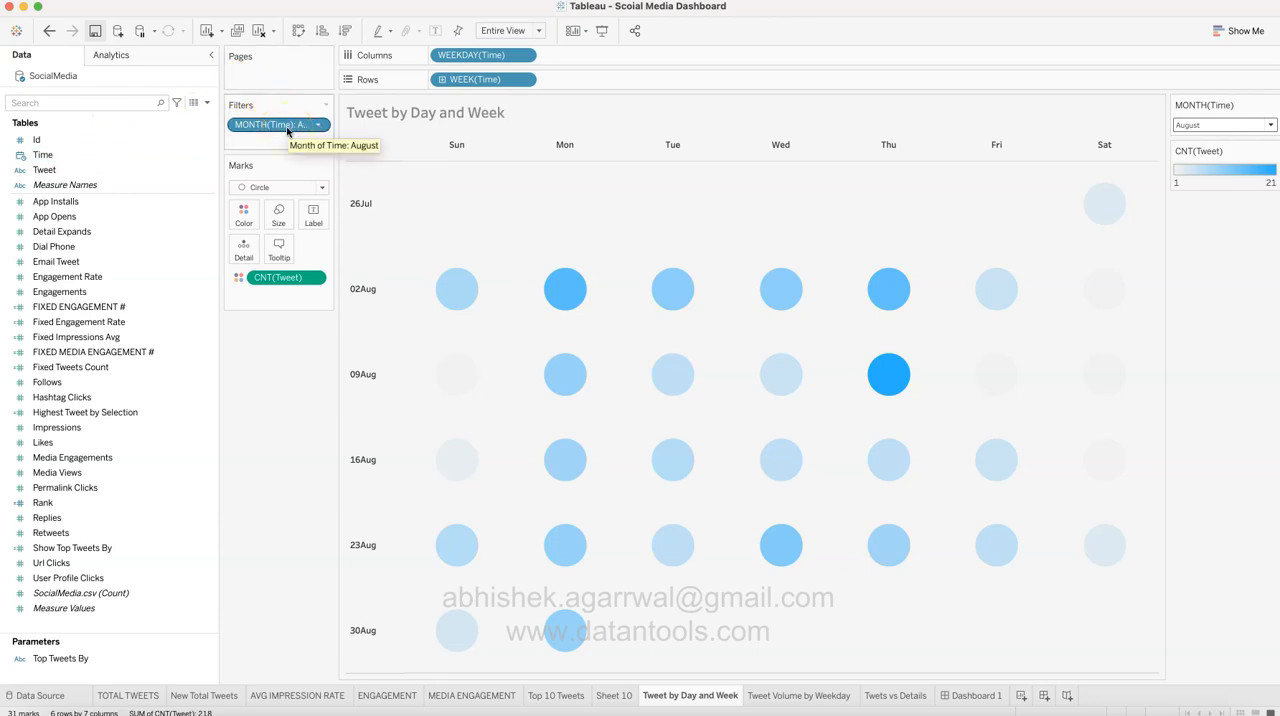
Step: Try adding a filter on the Time field by Months, and cancel it
drag(130, 155, 288, 140)
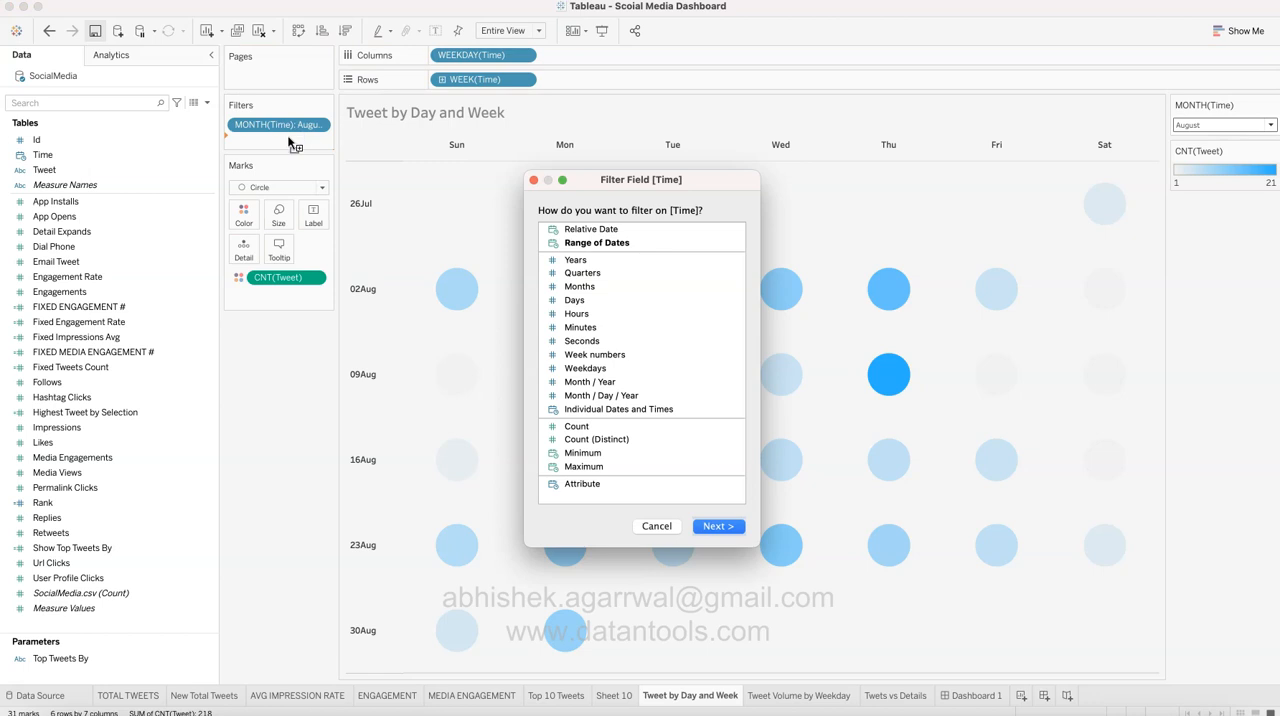
click(572, 286)
click(726, 527)
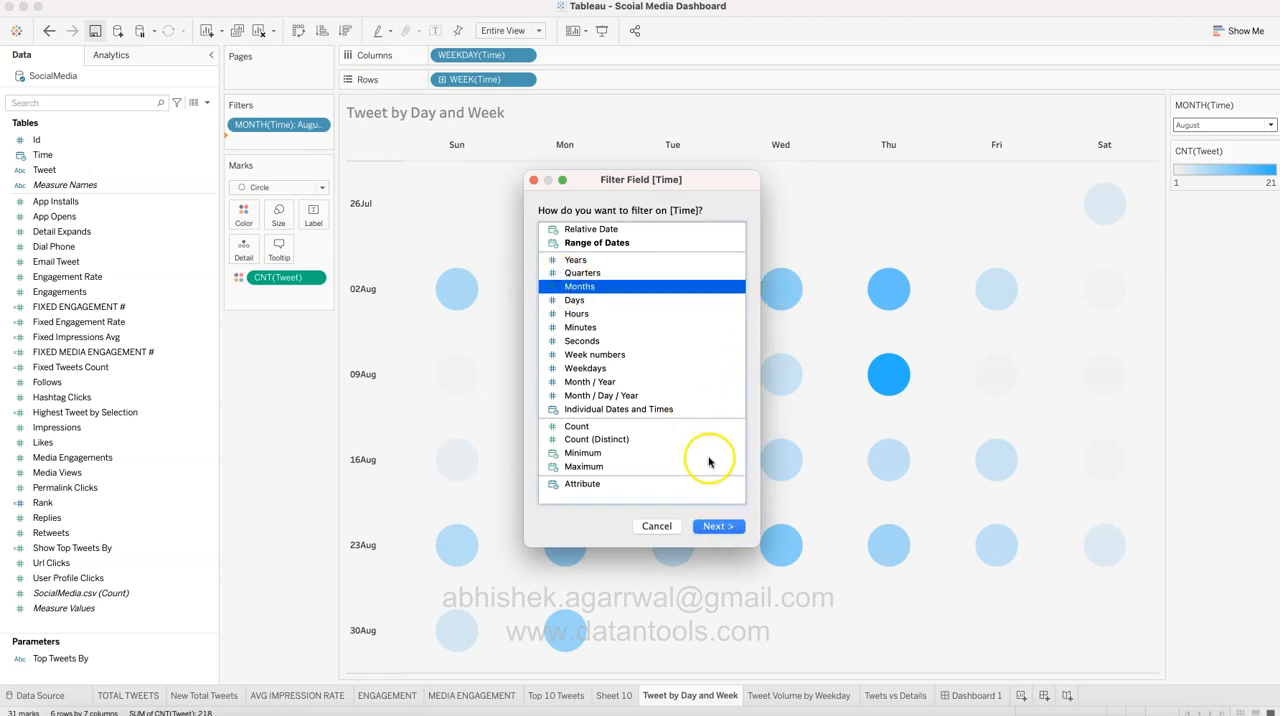
click(657, 526)
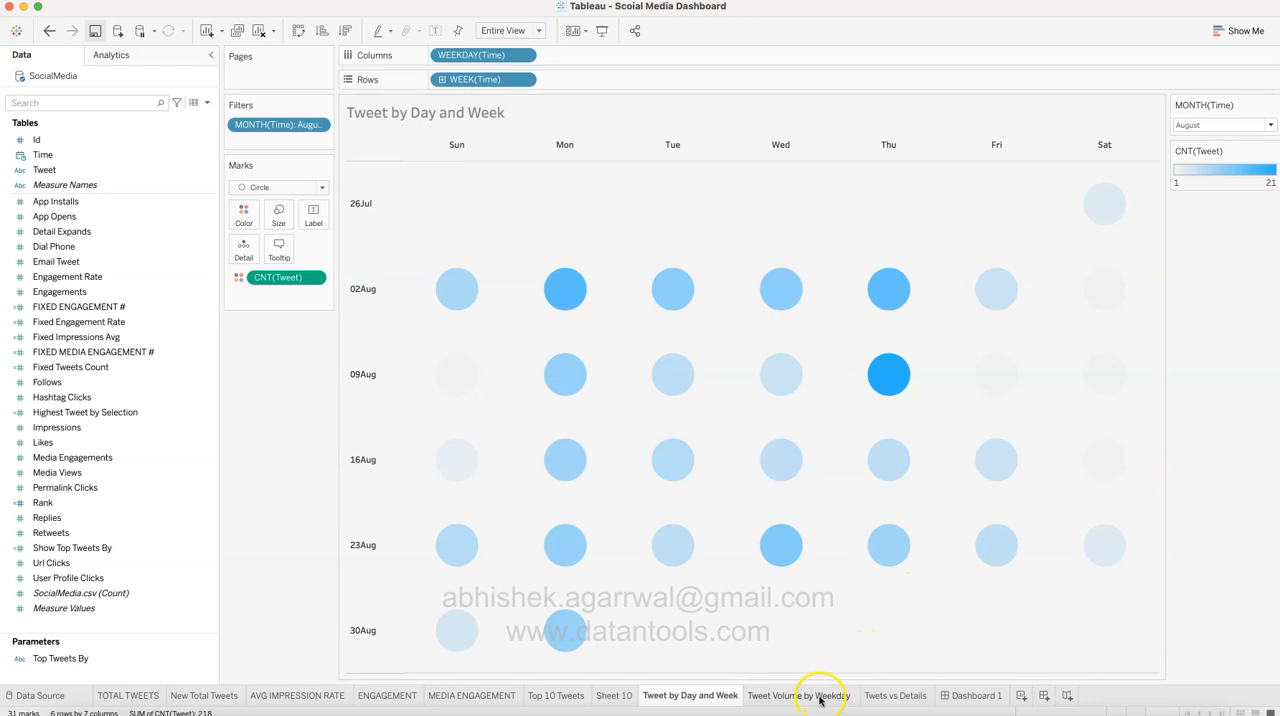
Step: Open the Tweet Volume by Weekday worksheet and clear the Monday selection in the chart
mouse_move(819, 700)
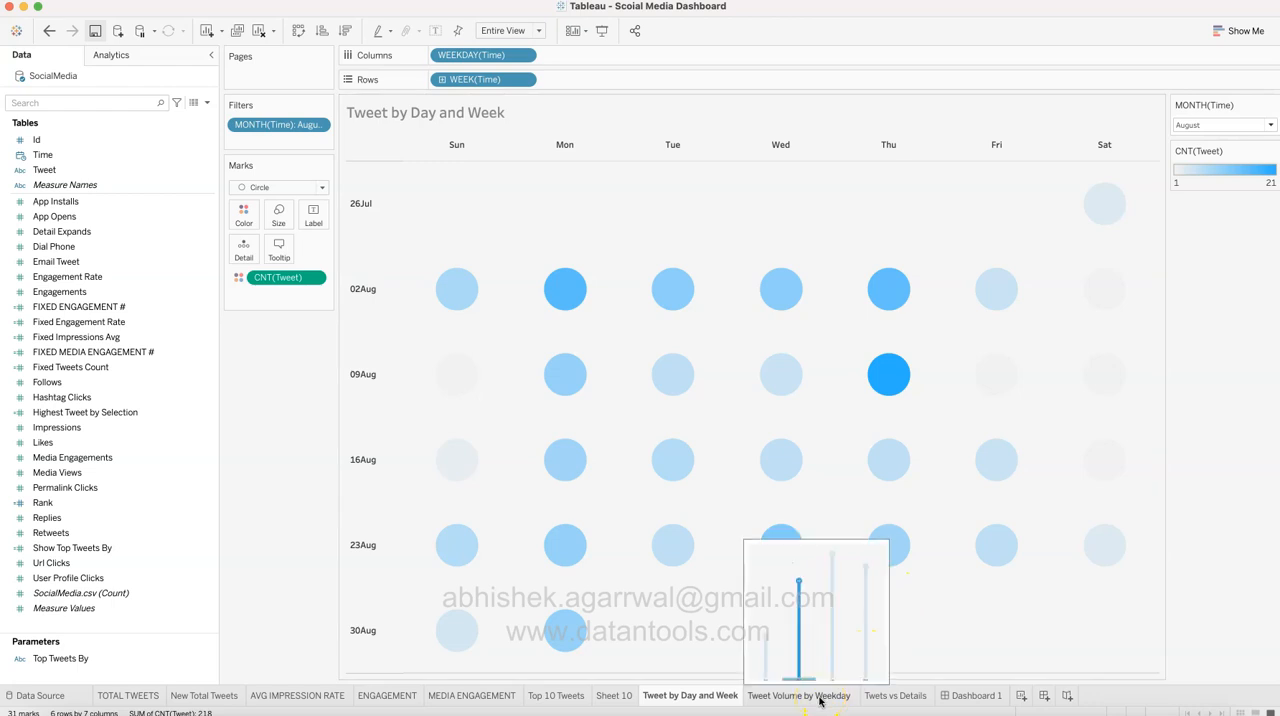
click(819, 697)
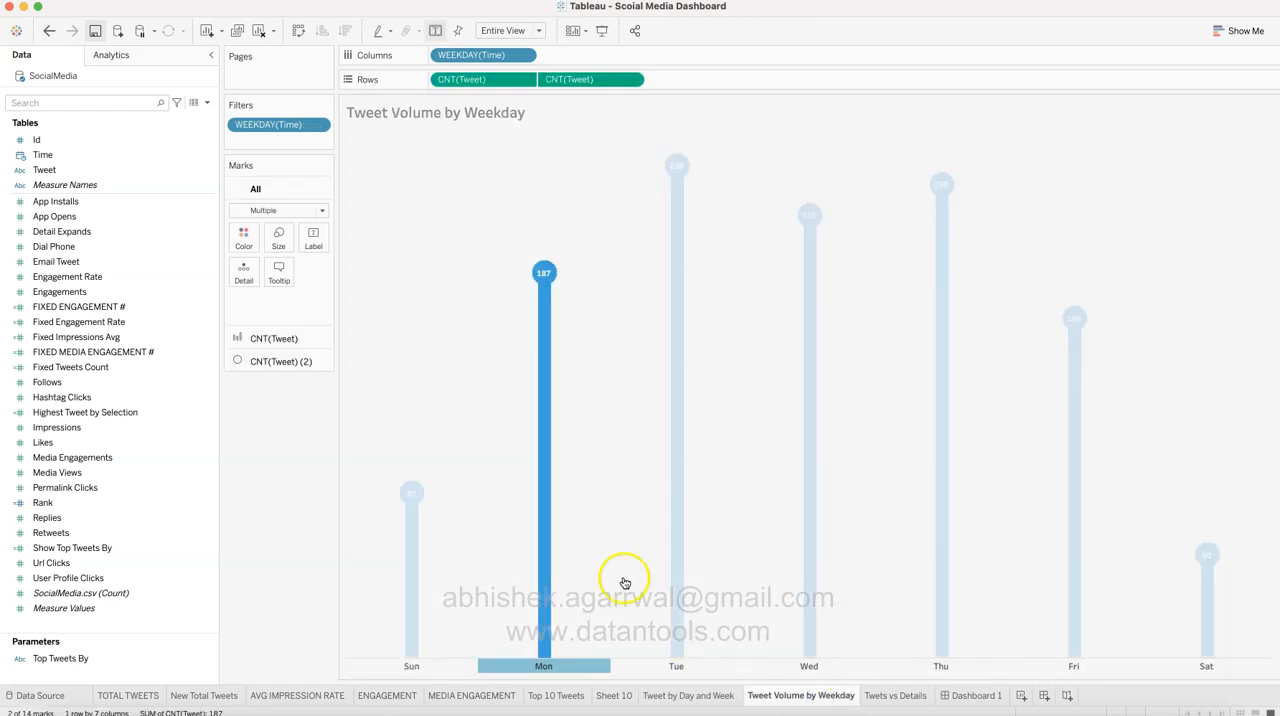
click(615, 551)
click(615, 551)
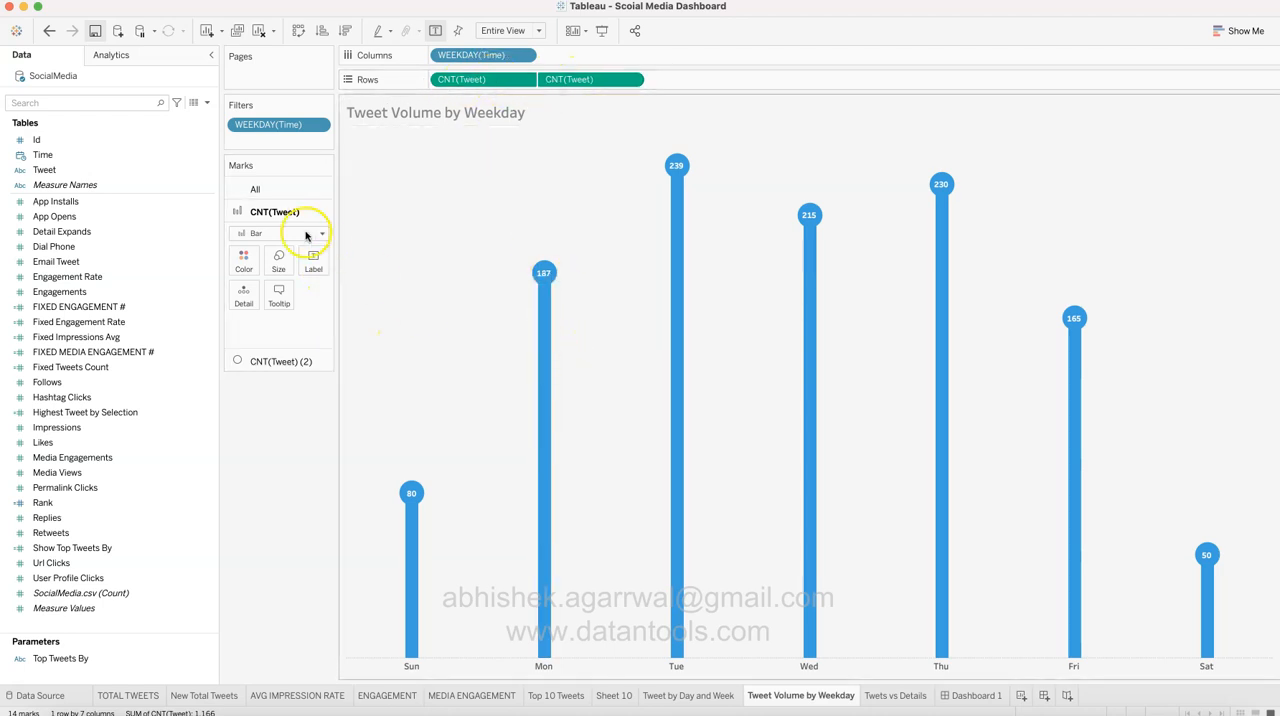
Step: Check the size settings of the circle and bar marks for the tweet count, and compare the chart with its version on Dashboard 1
click(283, 362)
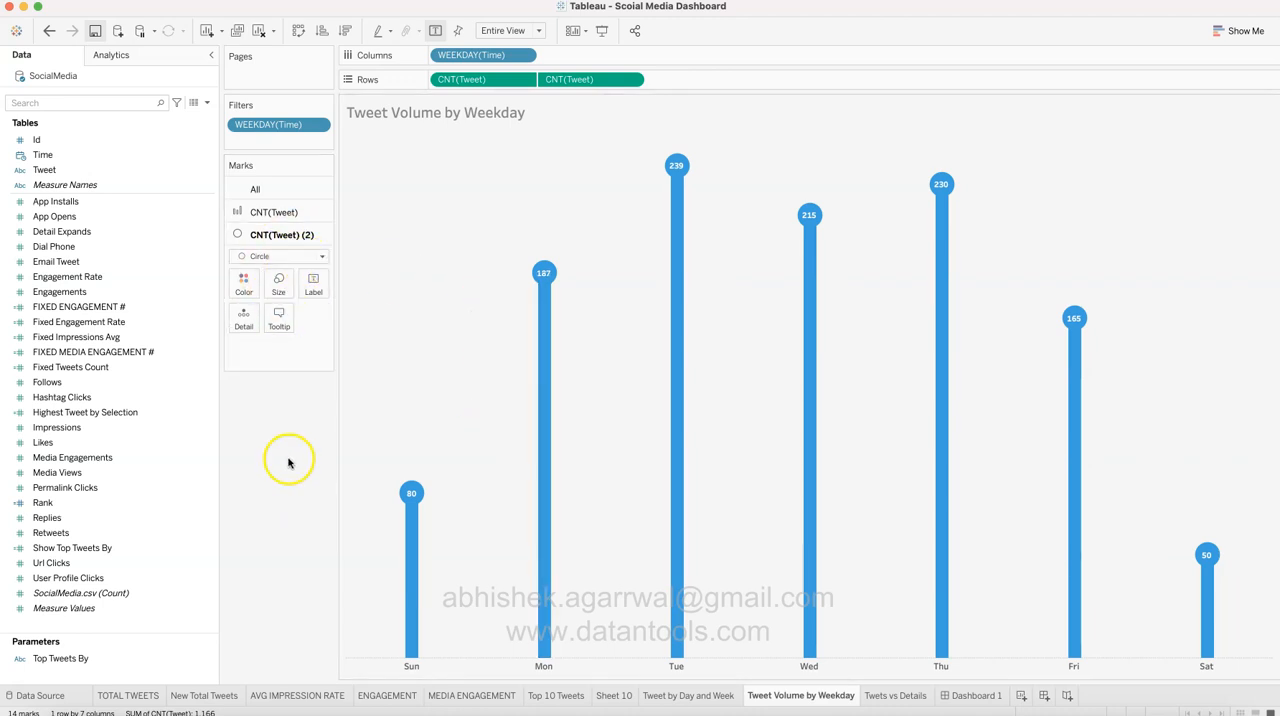
click(279, 290)
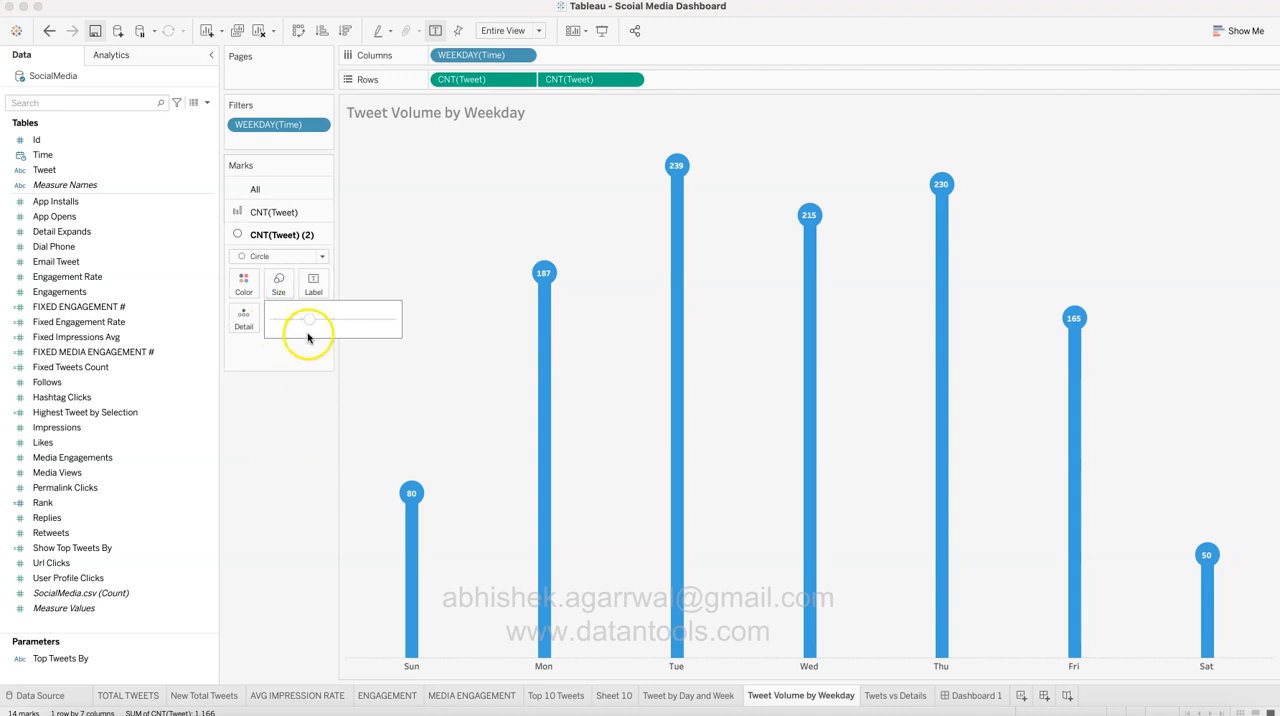
click(311, 448)
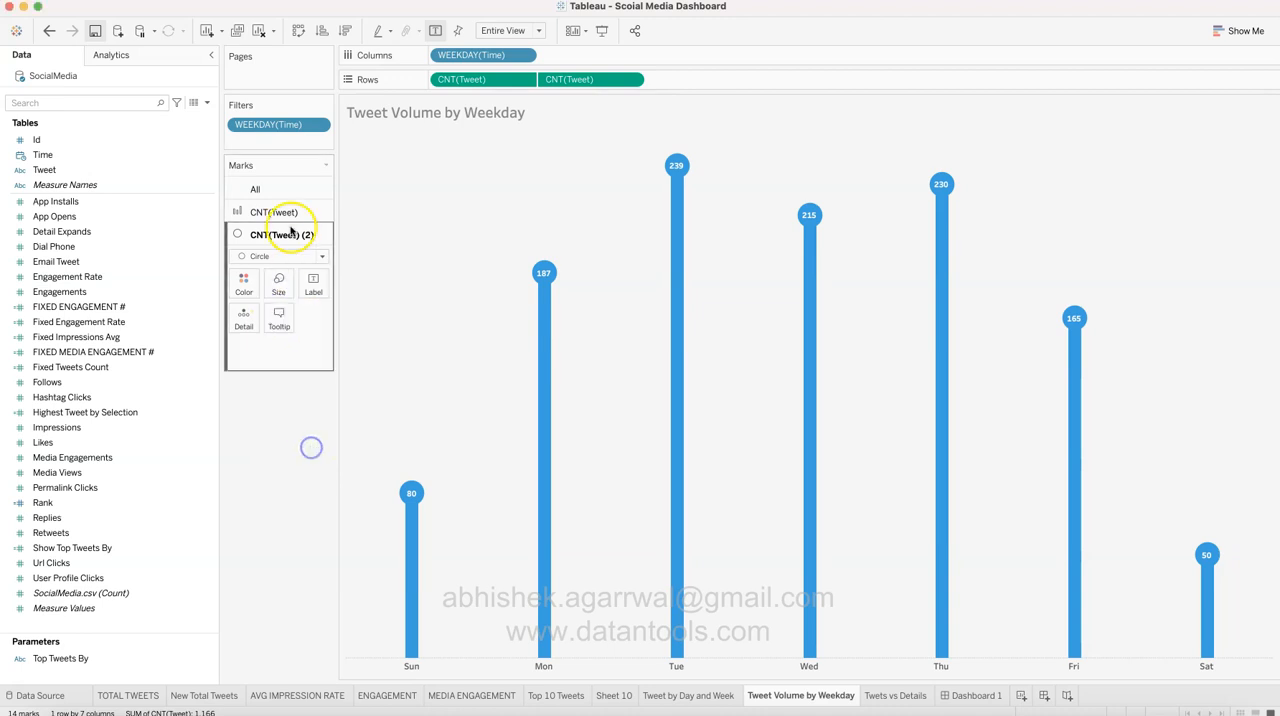
click(282, 212)
click(277, 264)
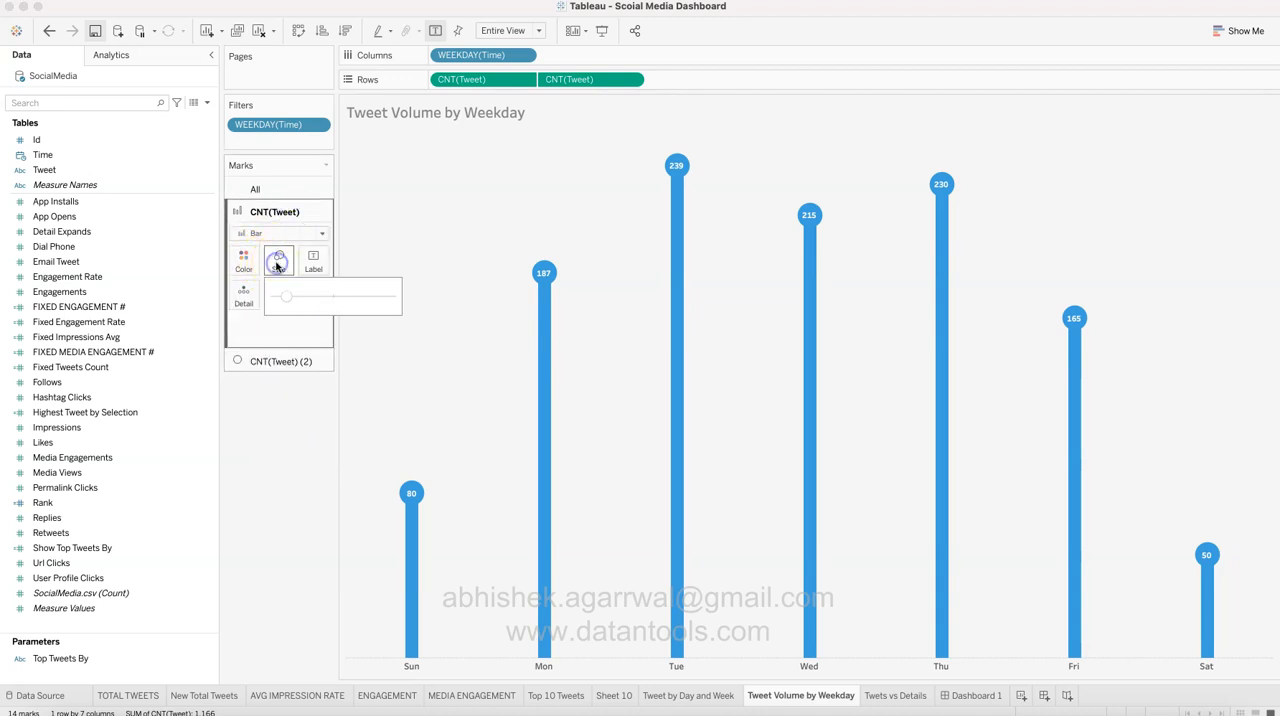
click(299, 508)
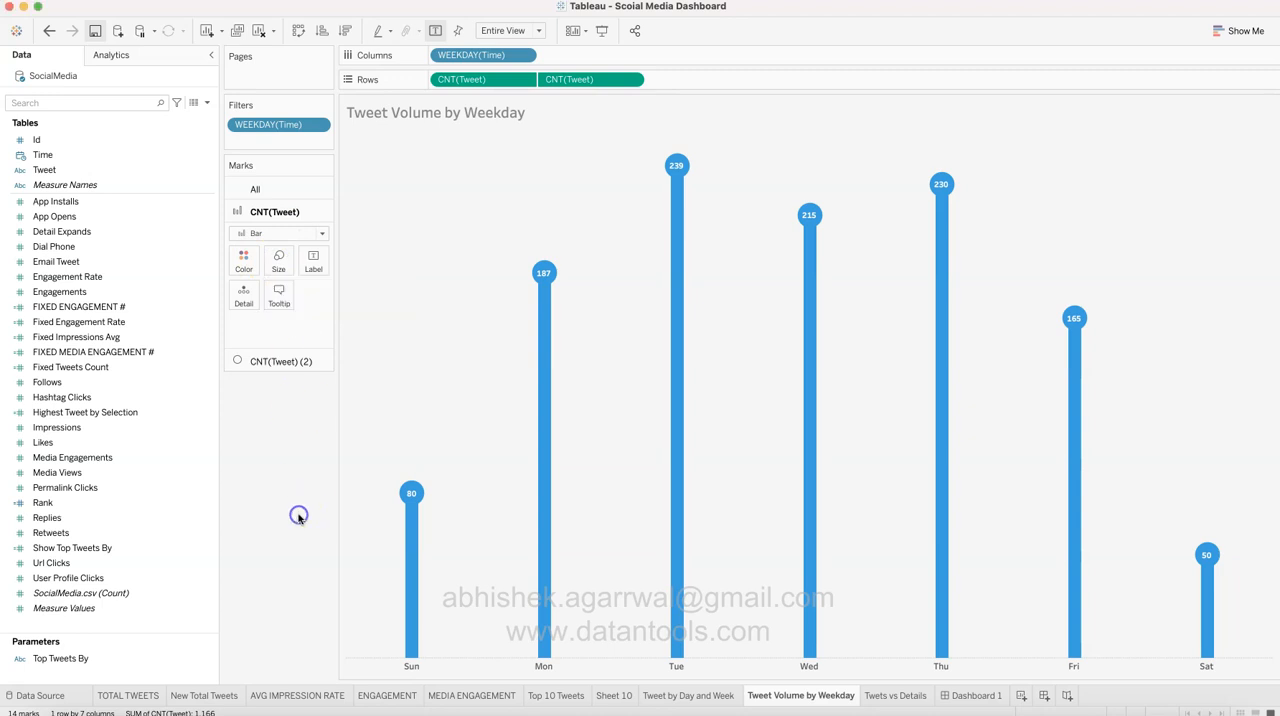
click(966, 697)
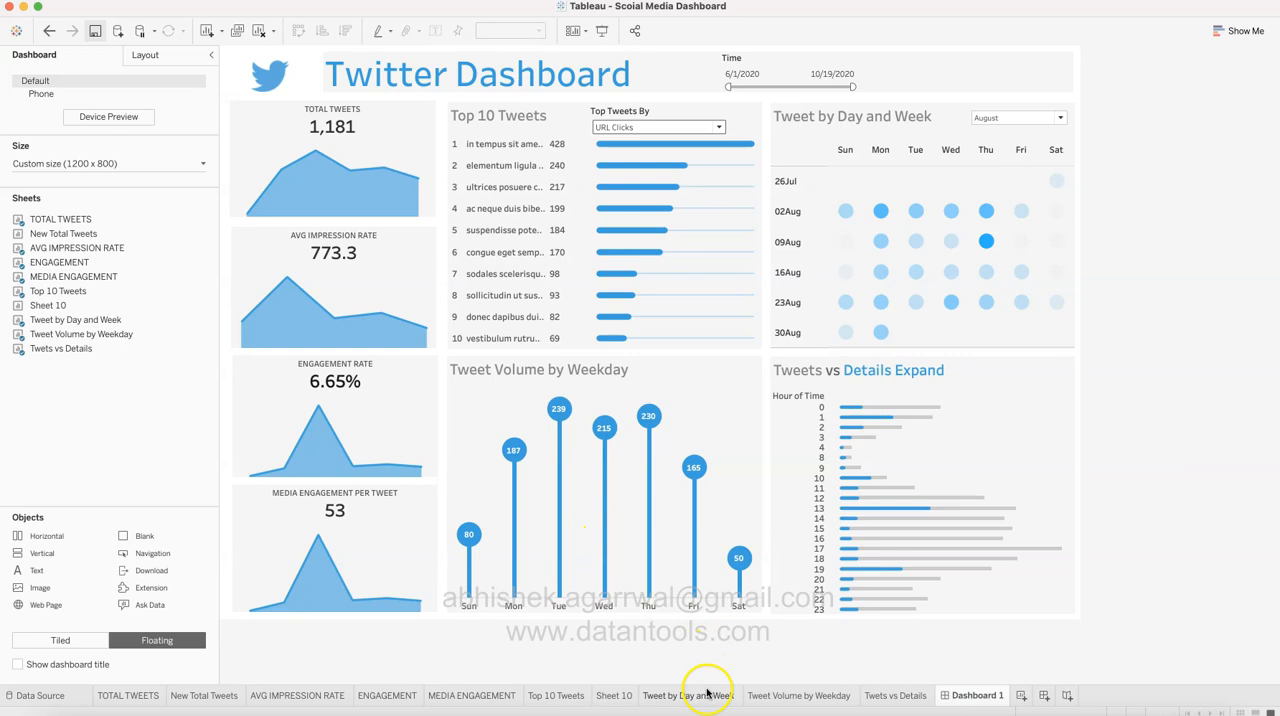
click(824, 694)
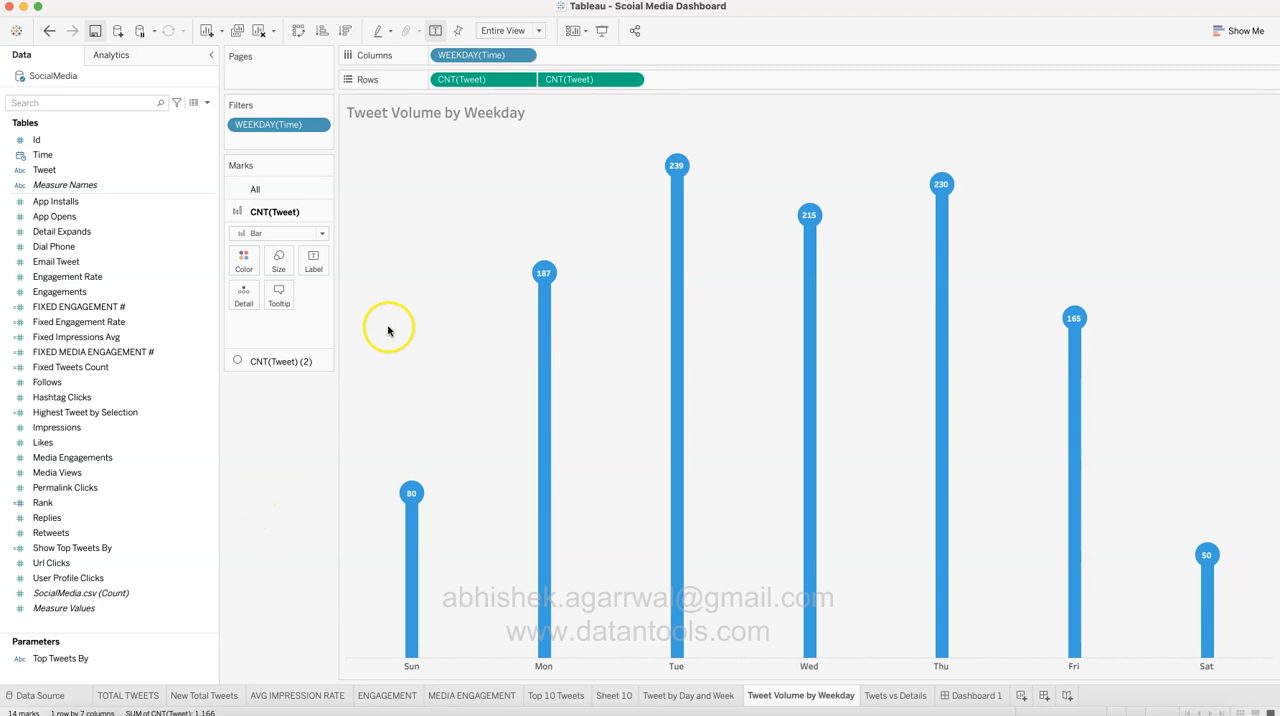
Step: Check the label settings and alignment options of the circle marks, leaving the vertical alignment at Middle
mouse_move(665, 168)
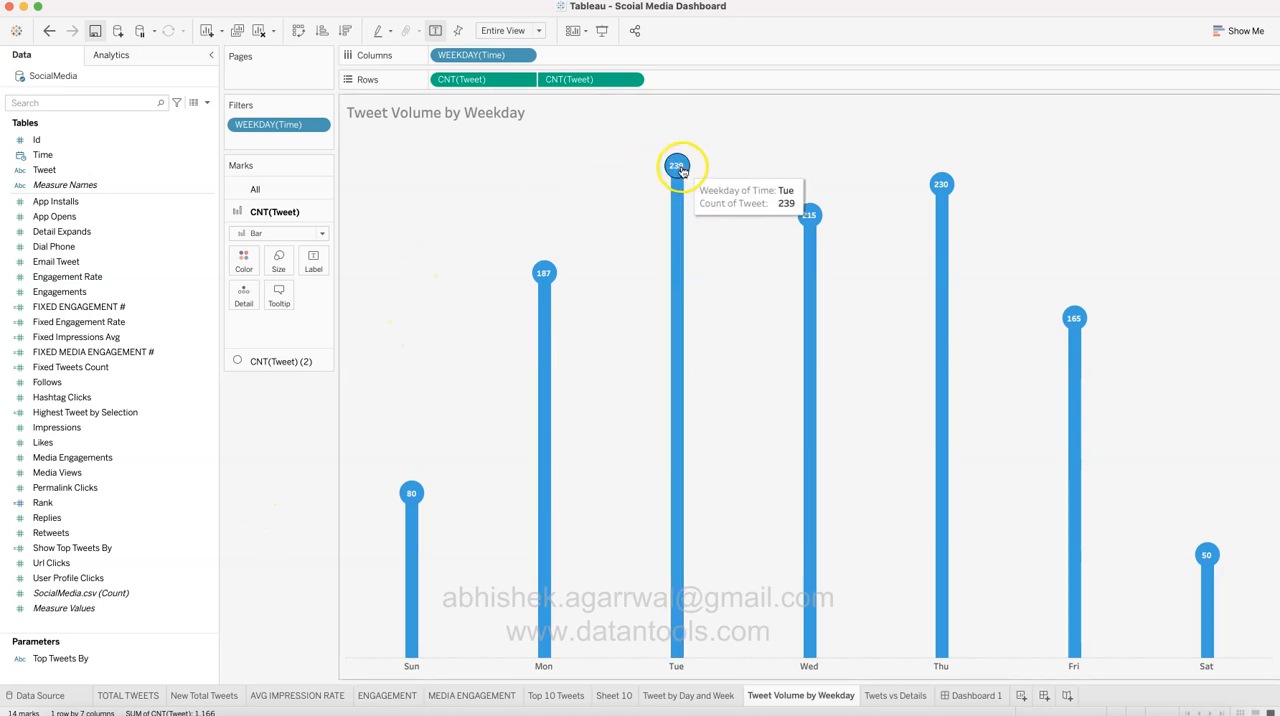
click(315, 360)
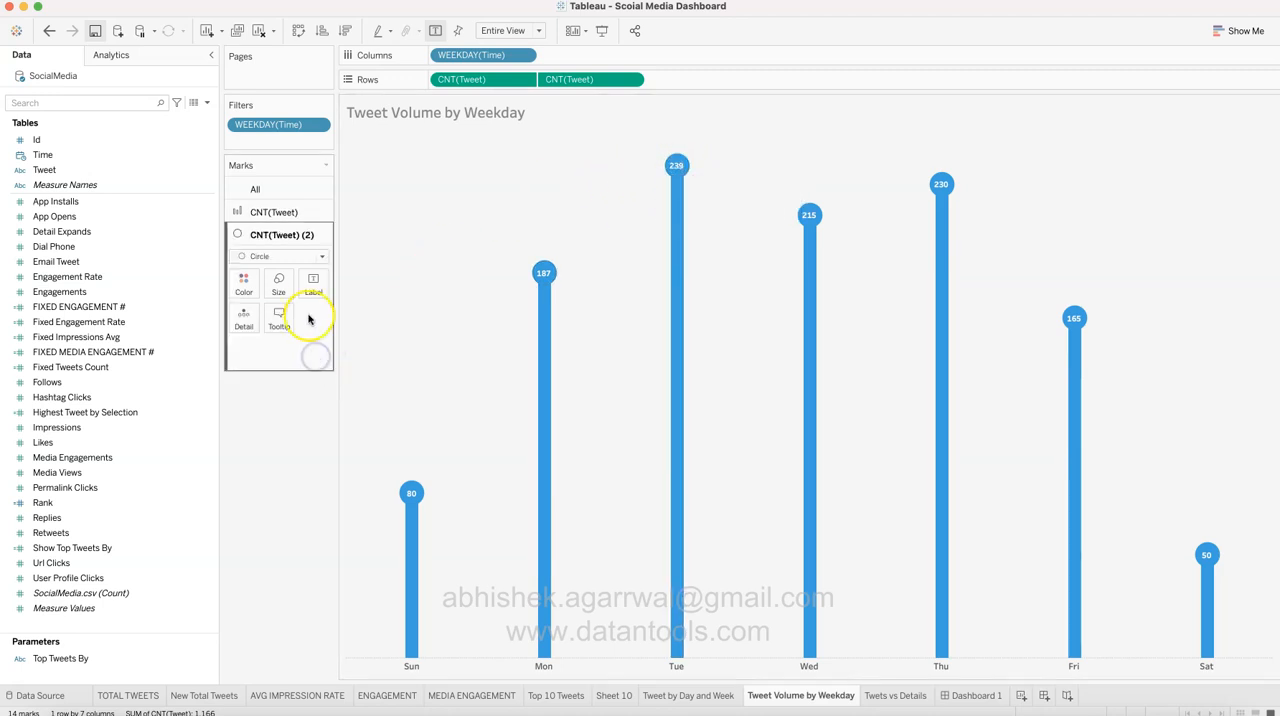
click(313, 283)
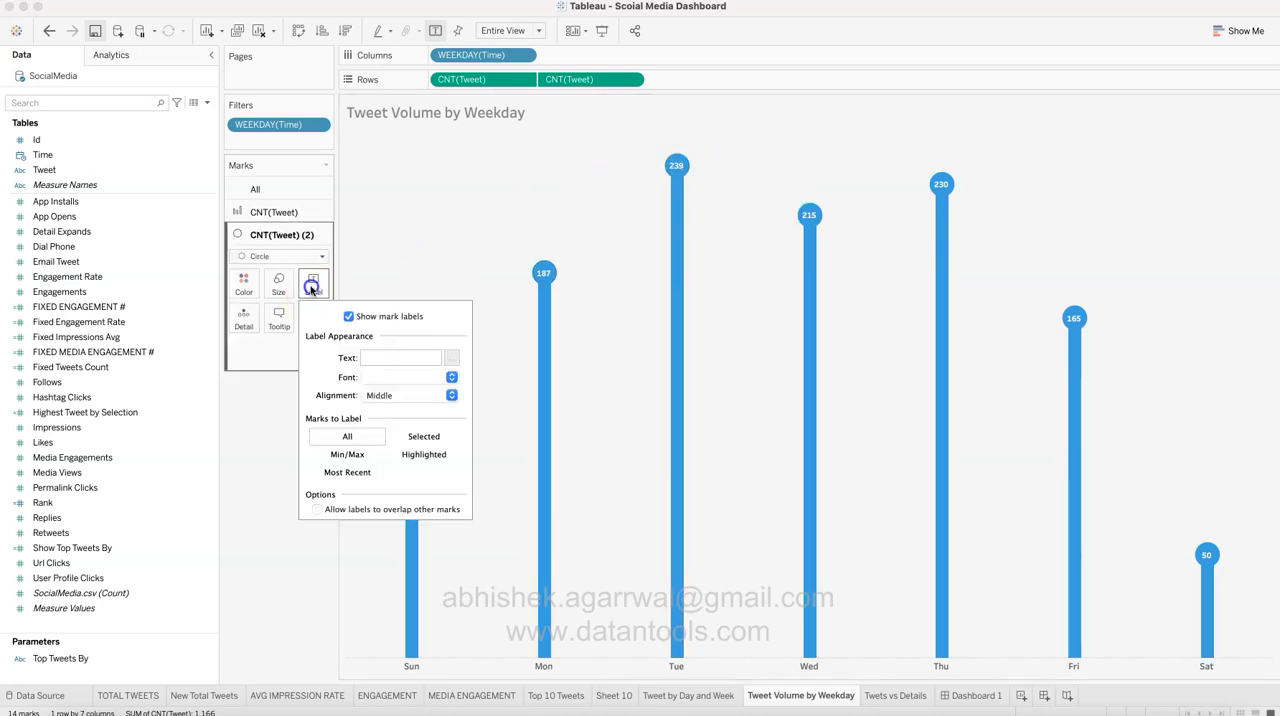
click(451, 395)
click(417, 531)
click(401, 532)
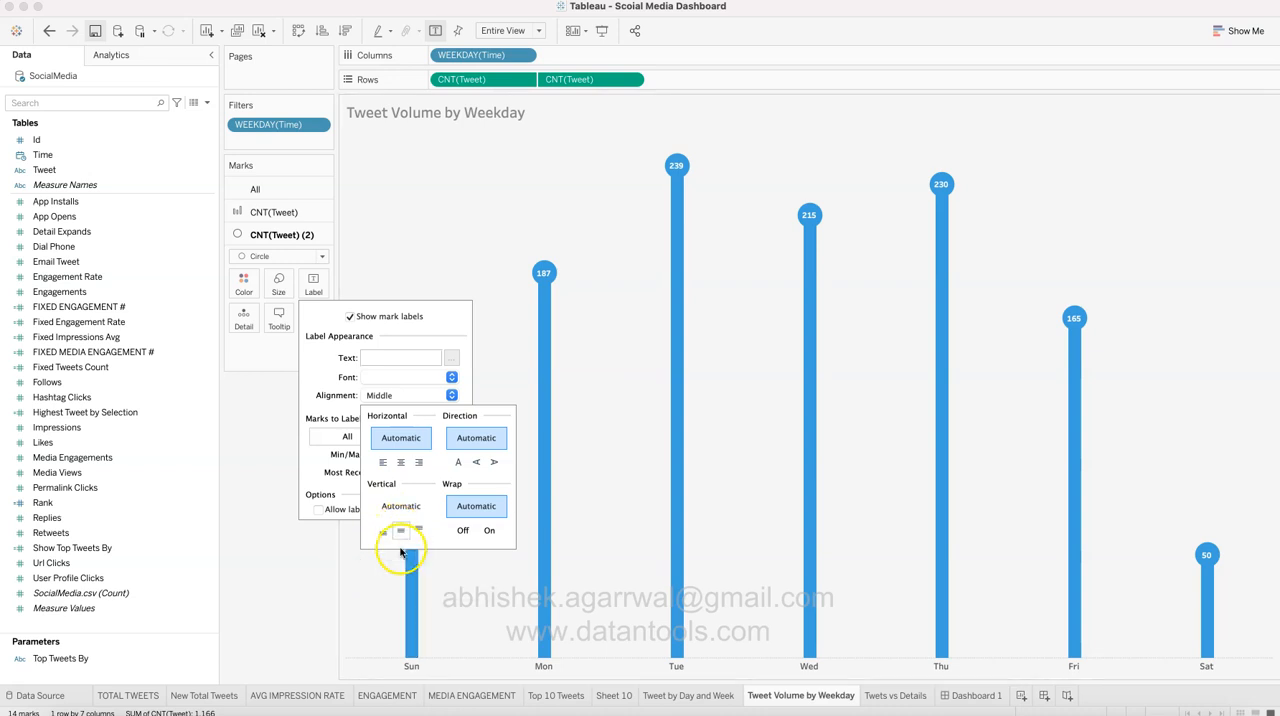
click(296, 573)
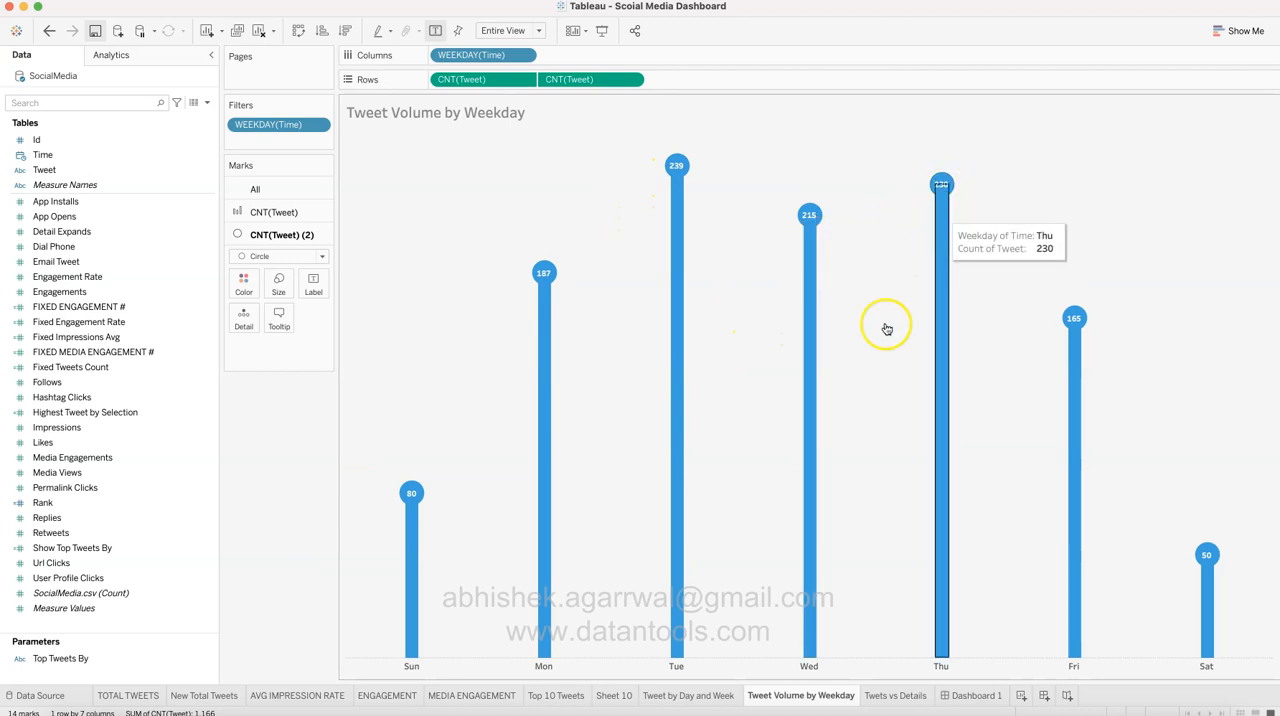
Step: Compare the mark settings of the two tweet counts in rows, the bar and the circle
click(355, 554)
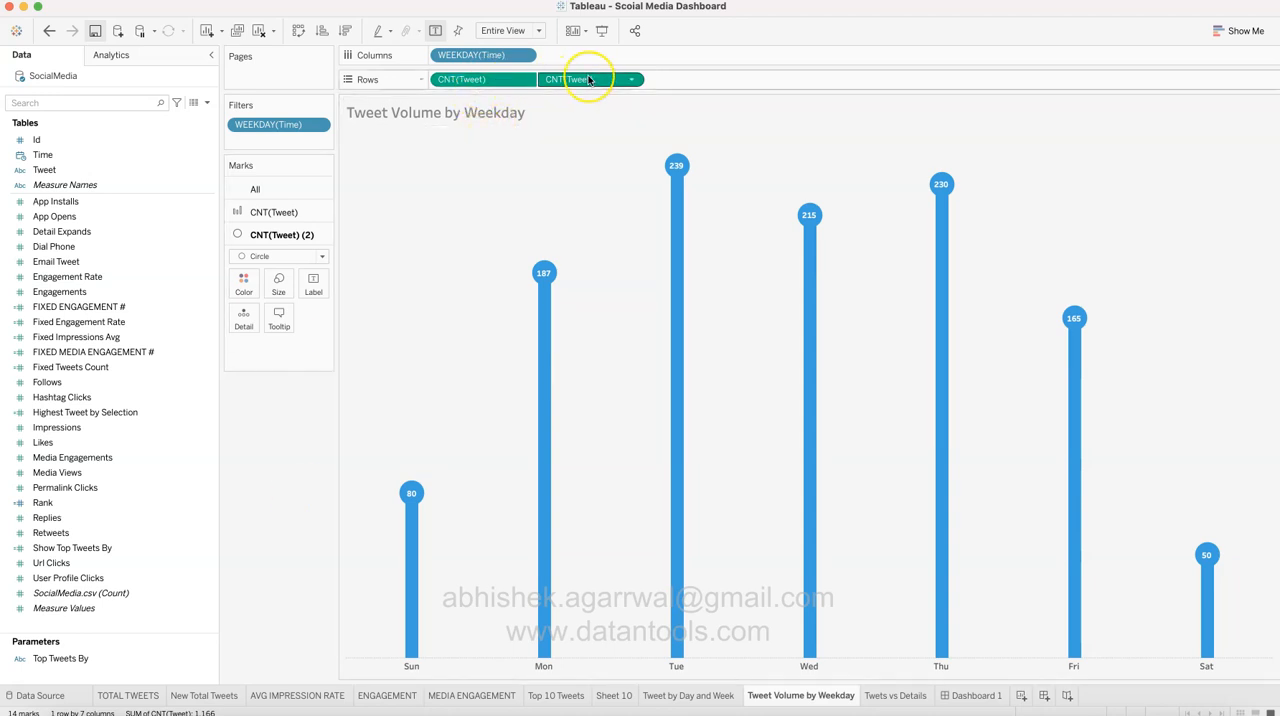
click(323, 211)
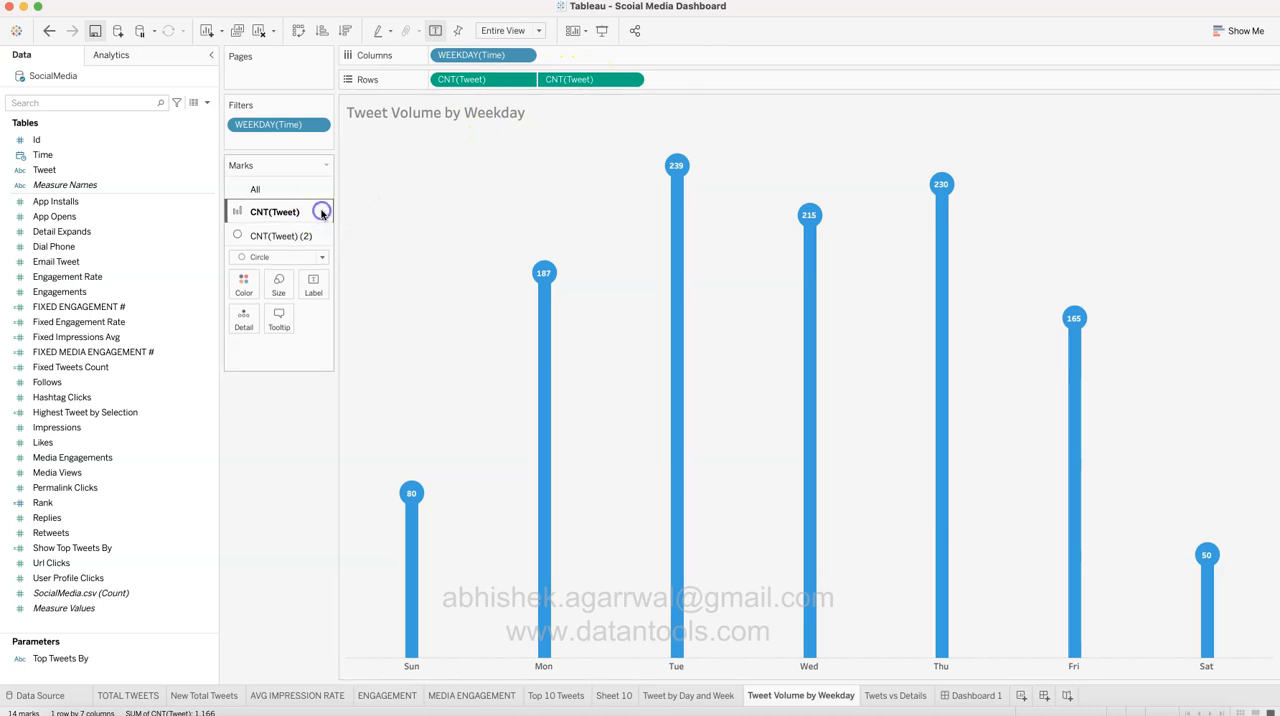
click(292, 361)
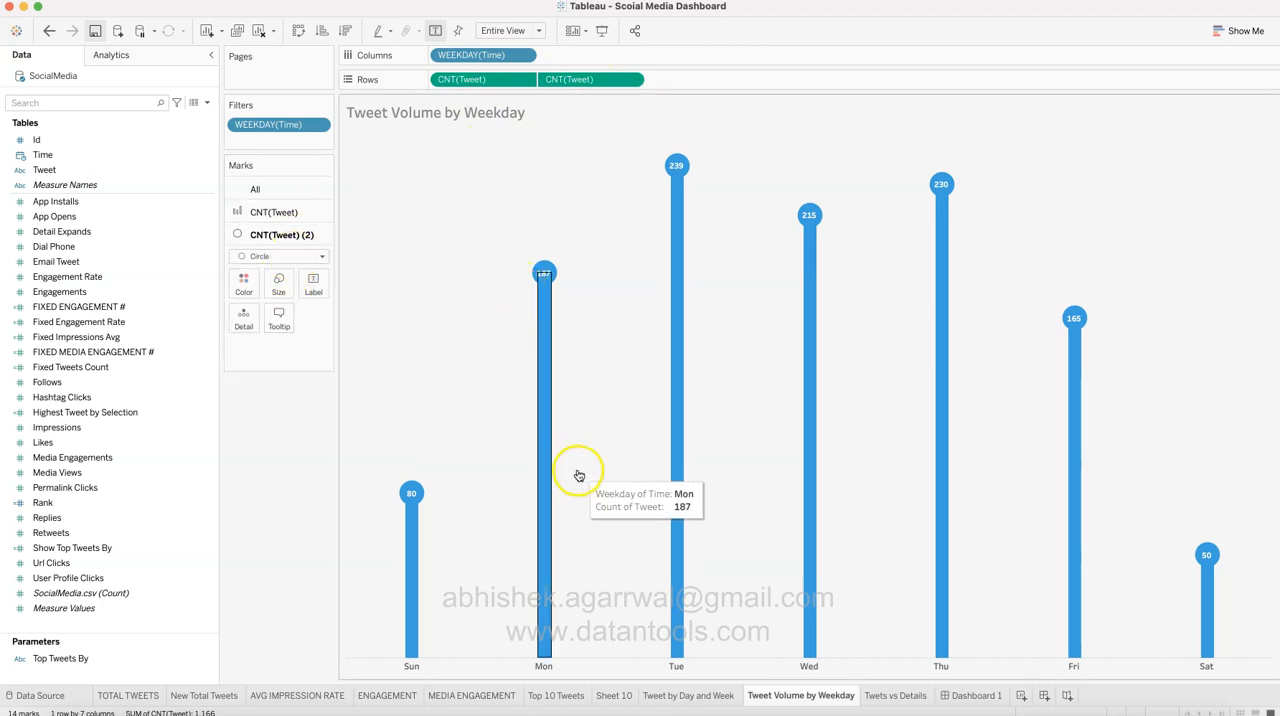
Step: Check the measures selected in the Measure Names filter of the Twets vs Details worksheet, and compare its build with Sheet 10
click(892, 699)
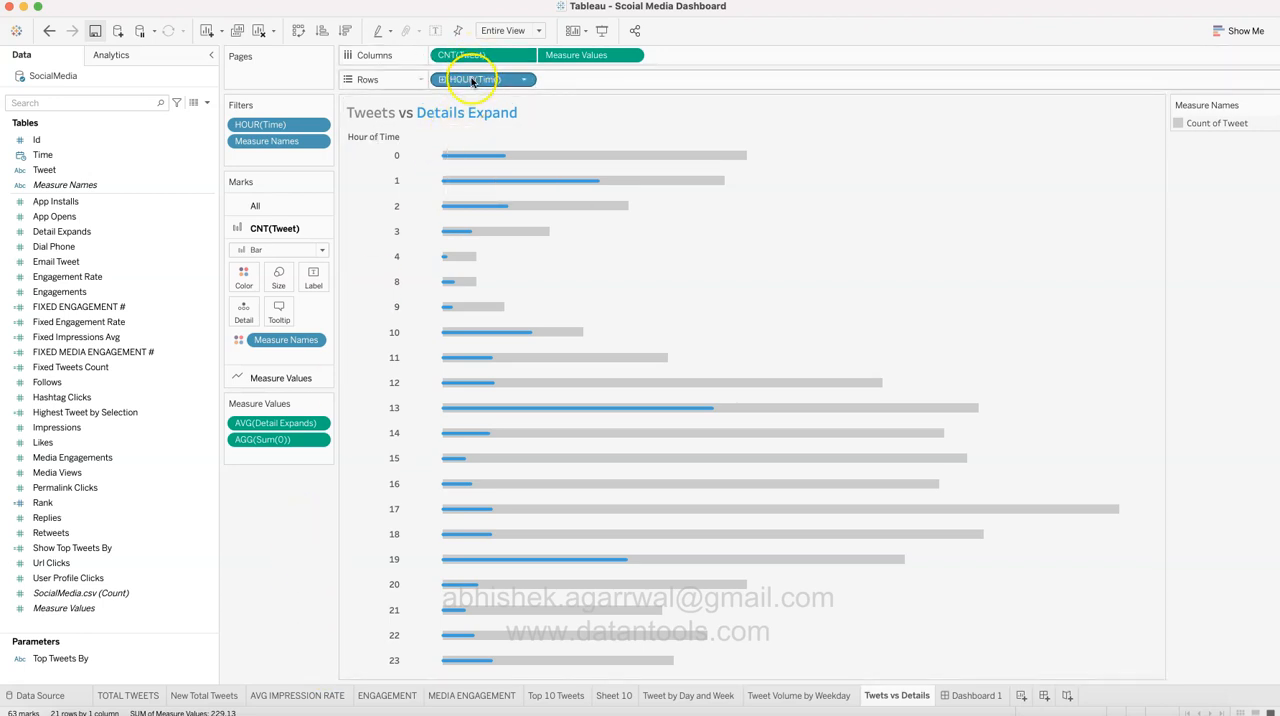
click(112, 609)
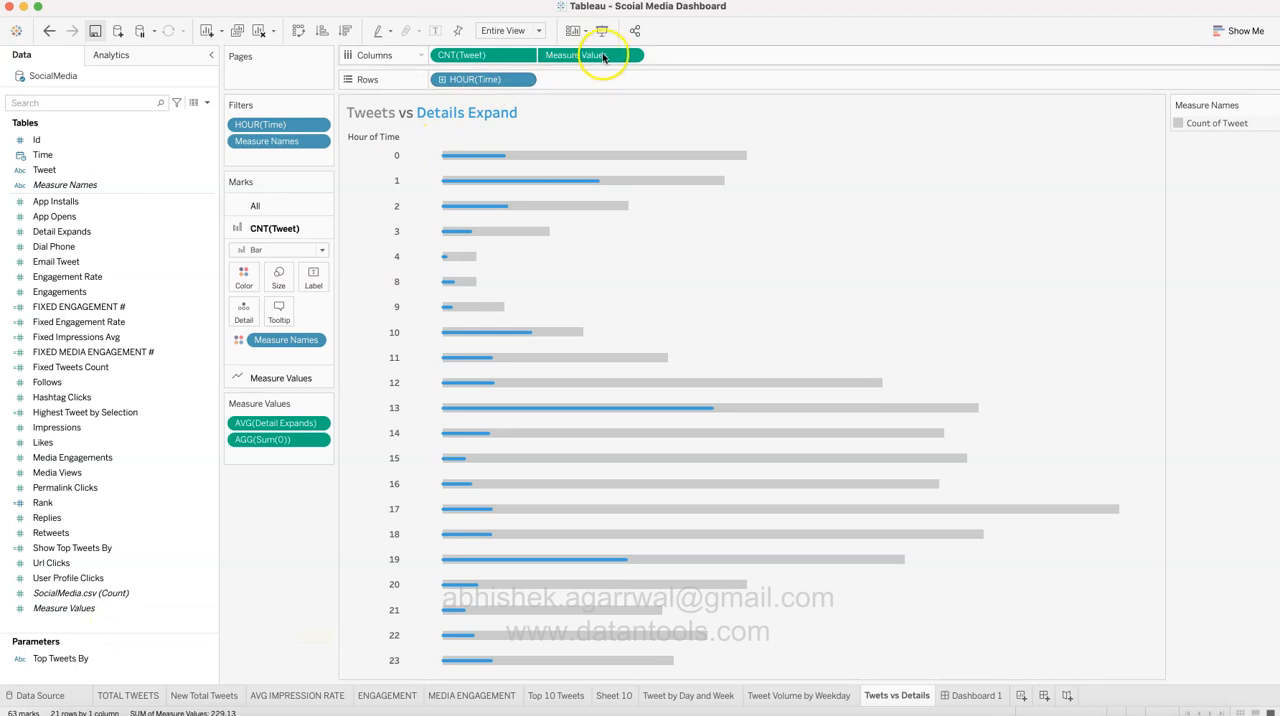
click(317, 142)
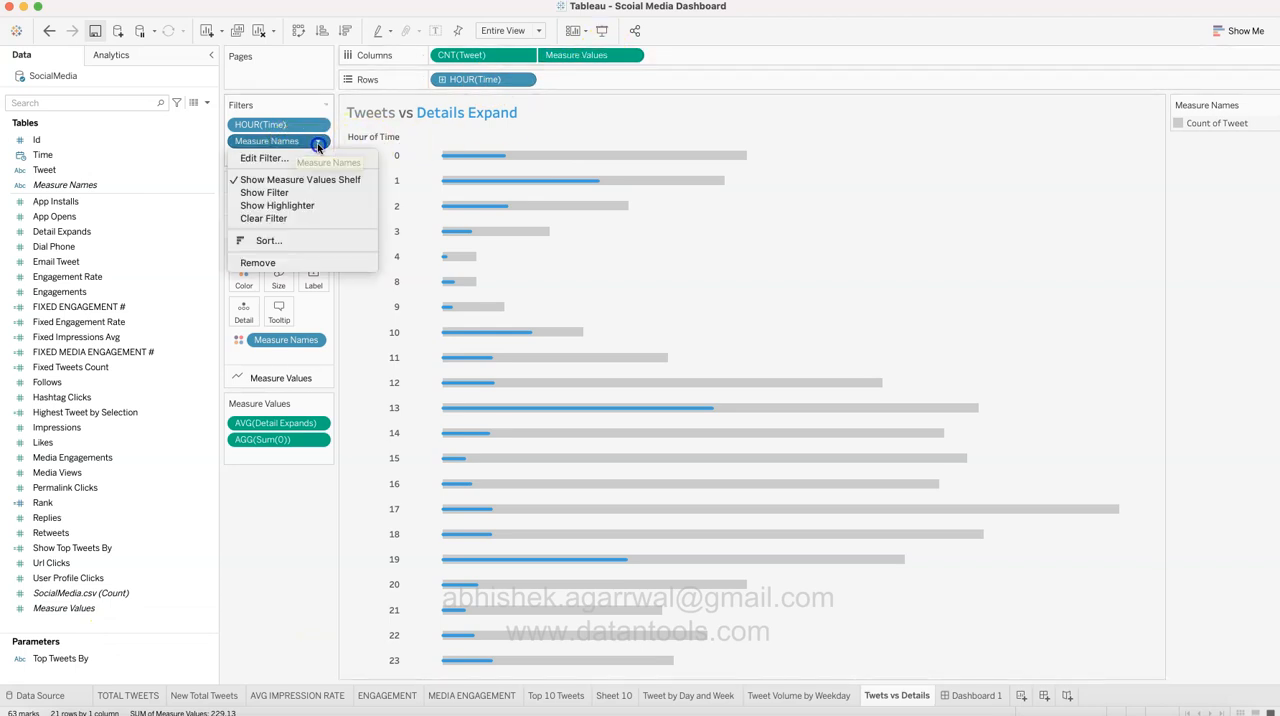
click(316, 160)
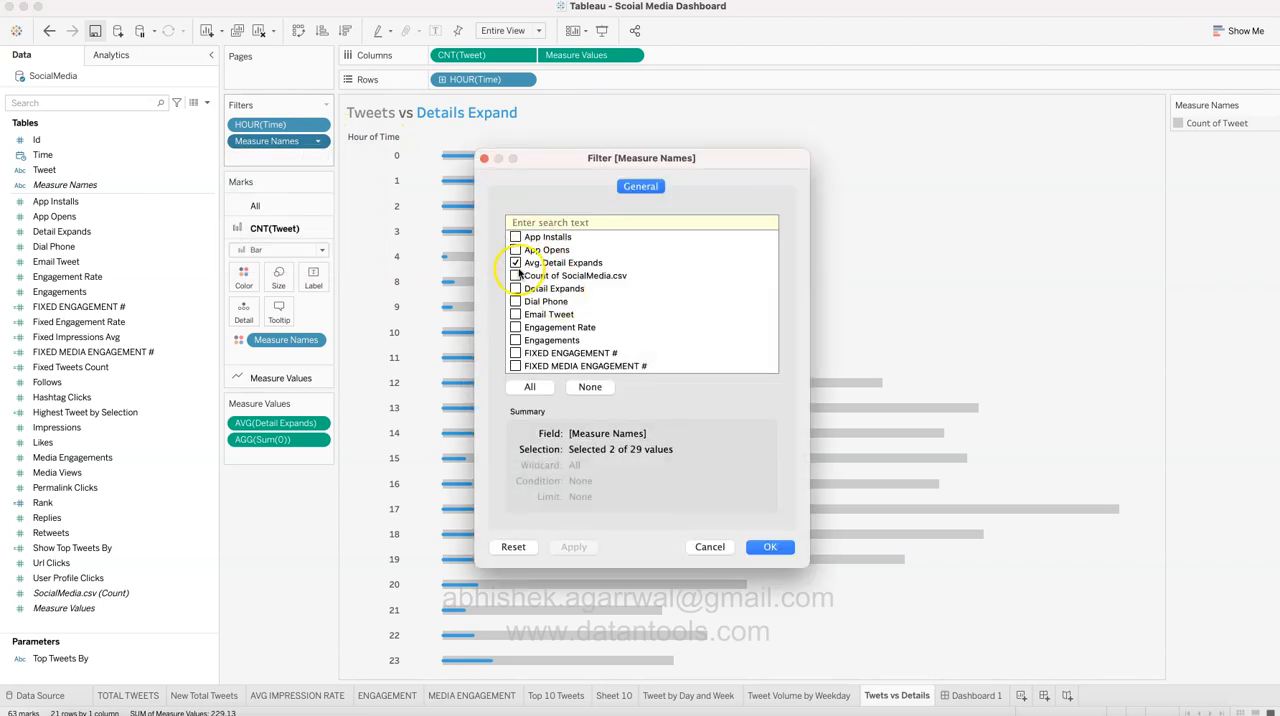
scroll(519, 274, down, 1)
scroll(519, 274, up, 1)
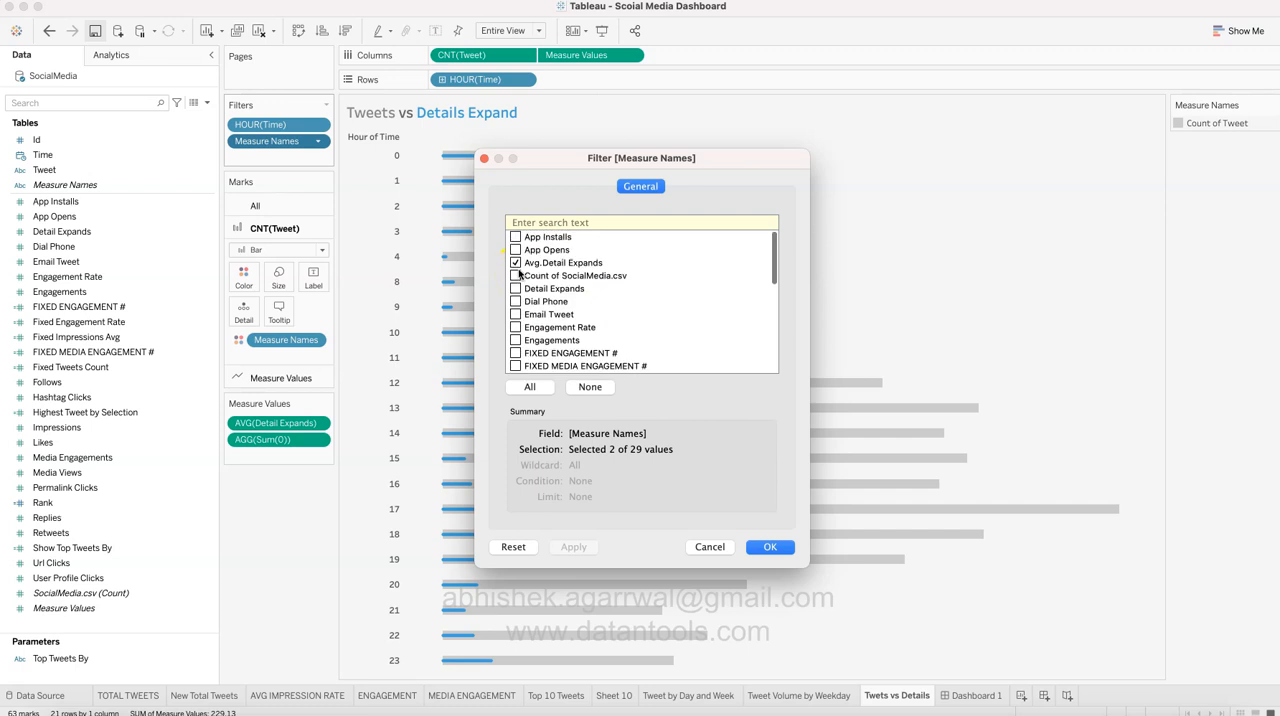
click(712, 547)
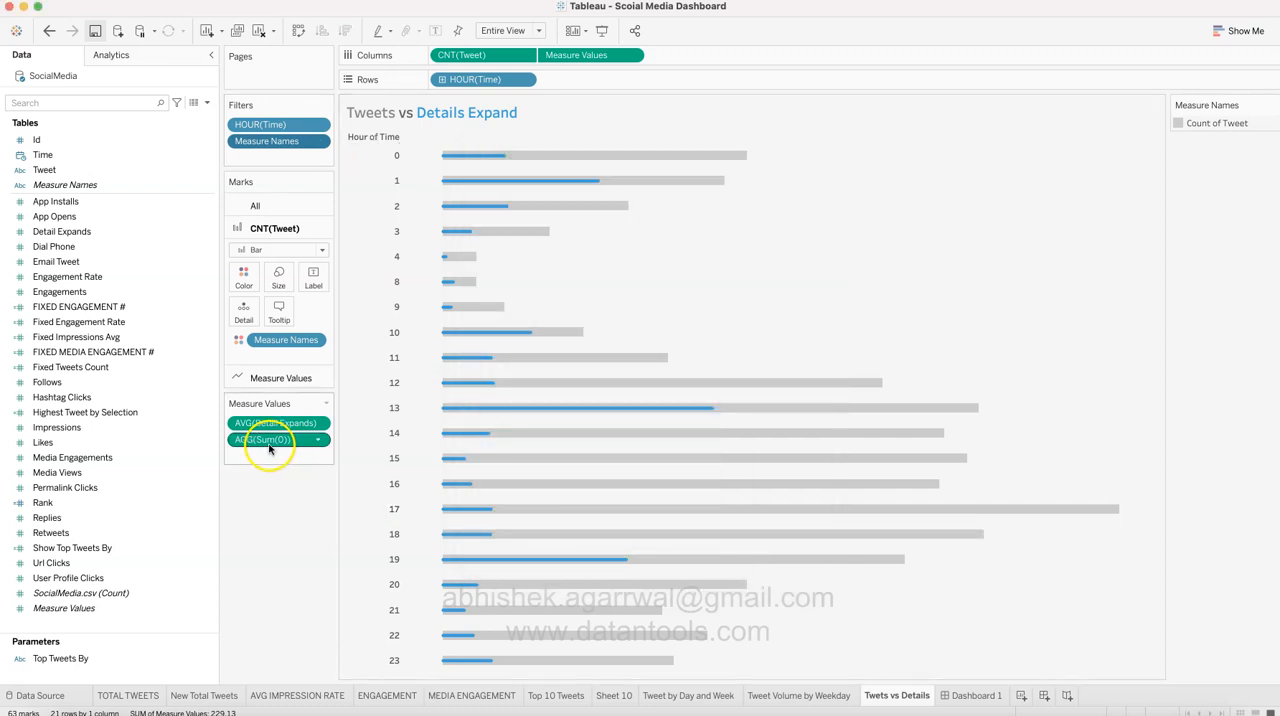
click(626, 704)
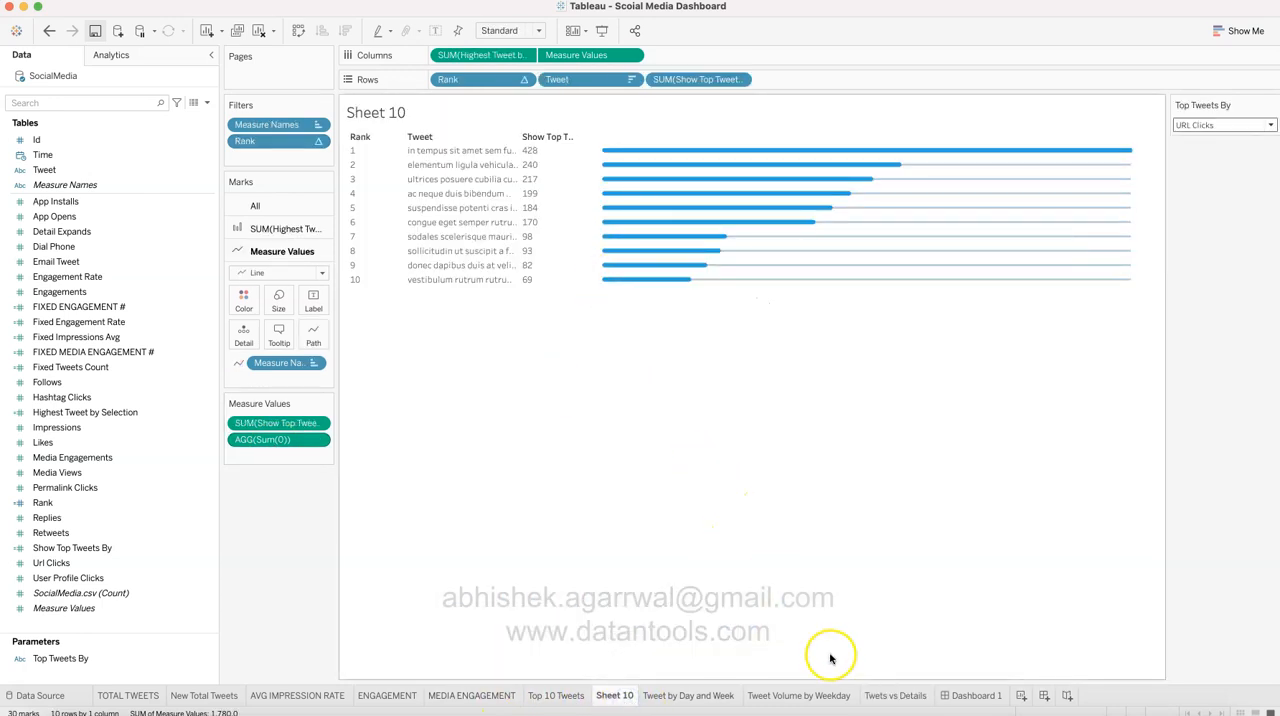
click(892, 695)
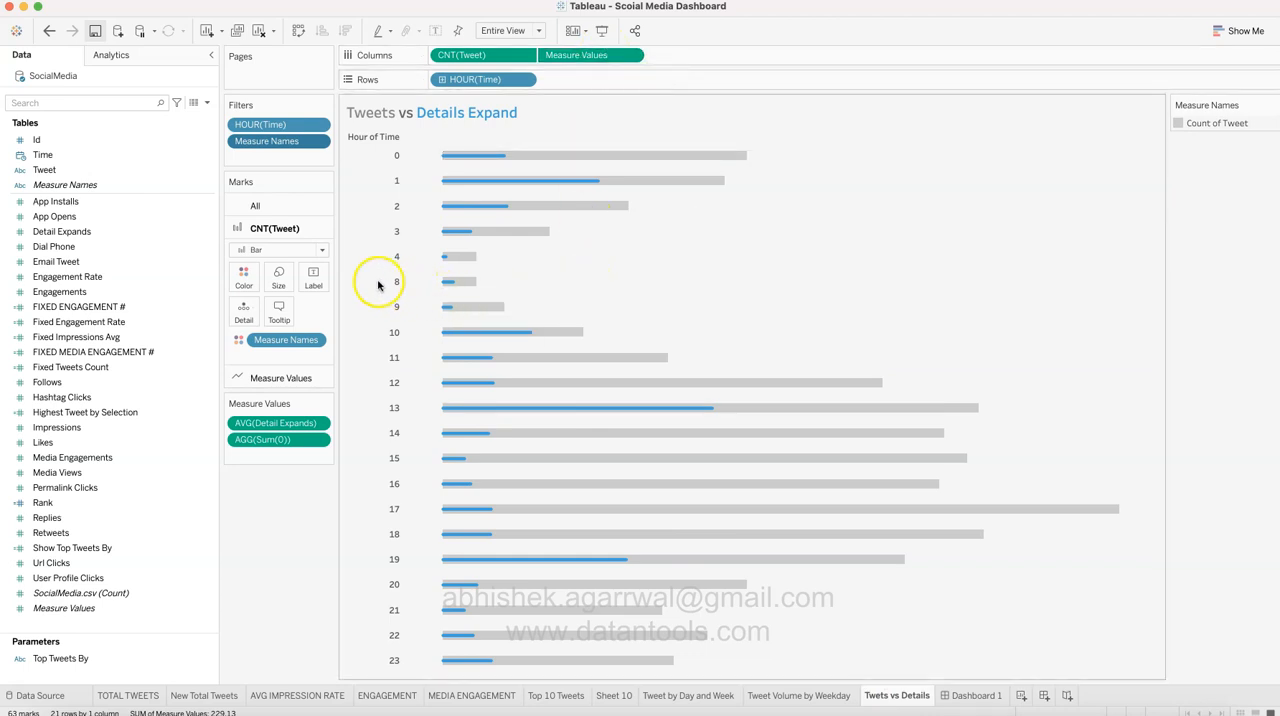
Step: Check the color settings of the CNT(Tweet) bars and the Measure Values lines, leaving the colors as they are
click(246, 285)
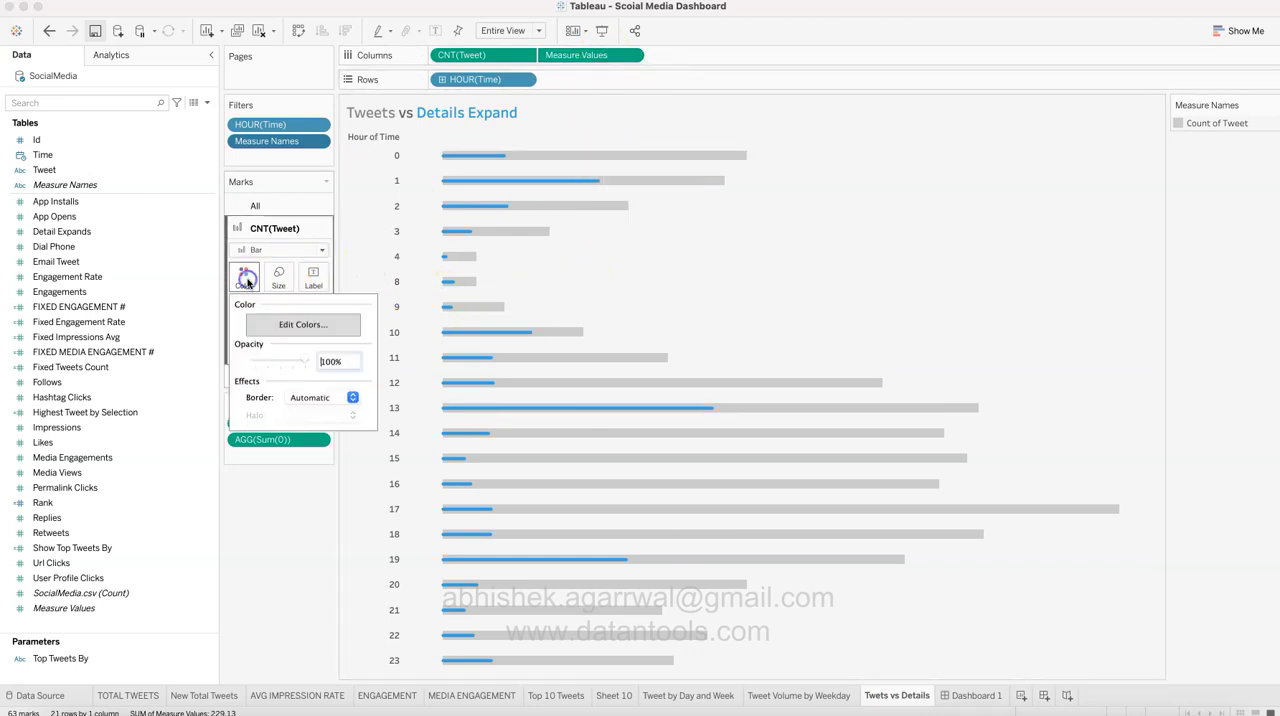
click(306, 325)
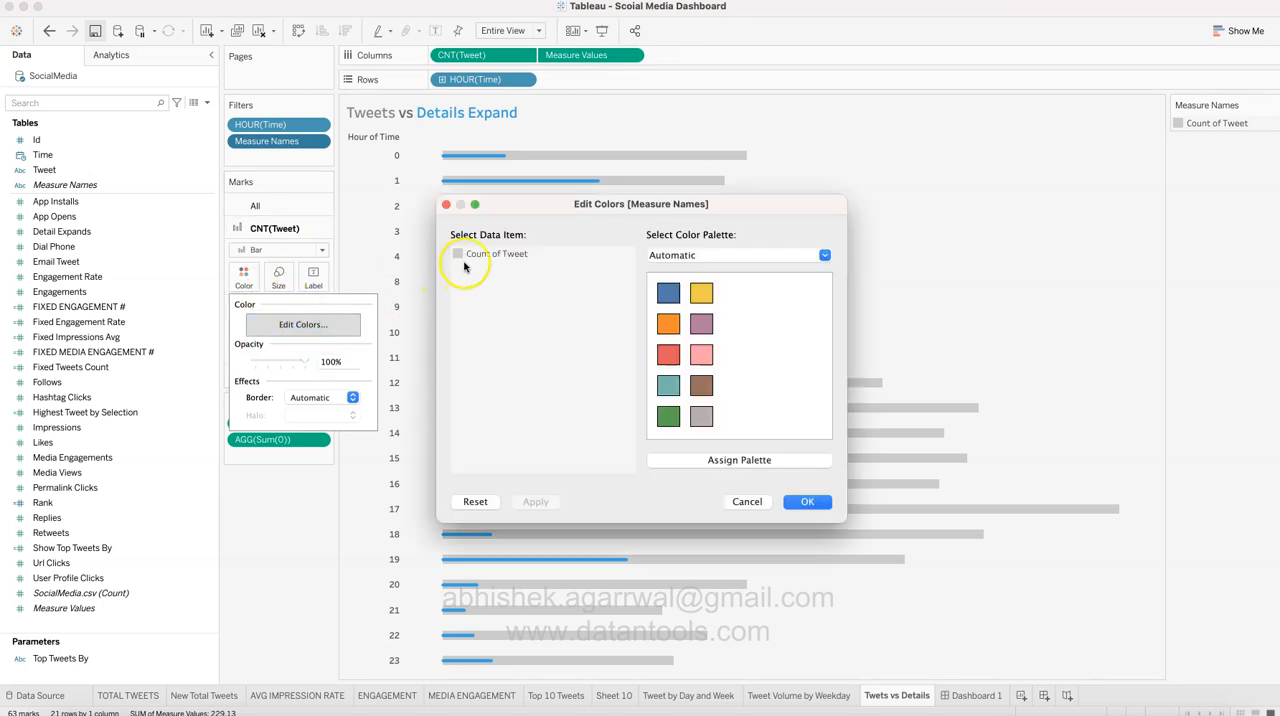
click(760, 501)
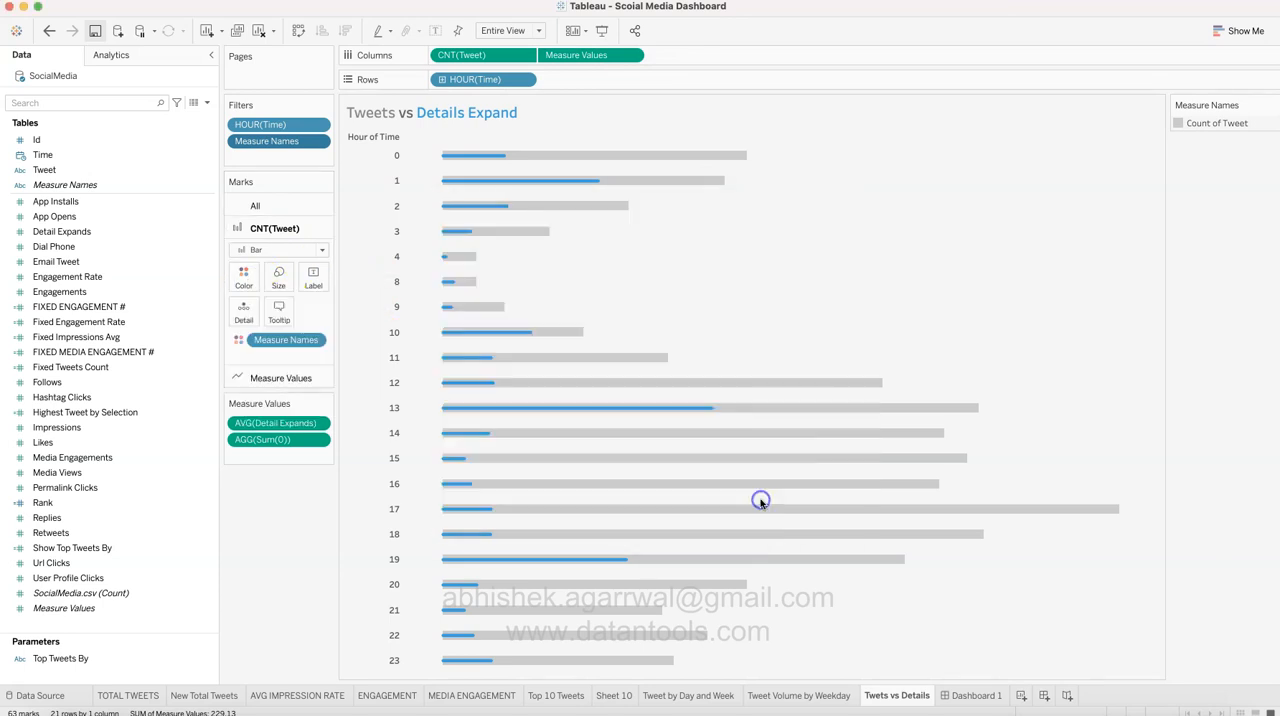
click(280, 378)
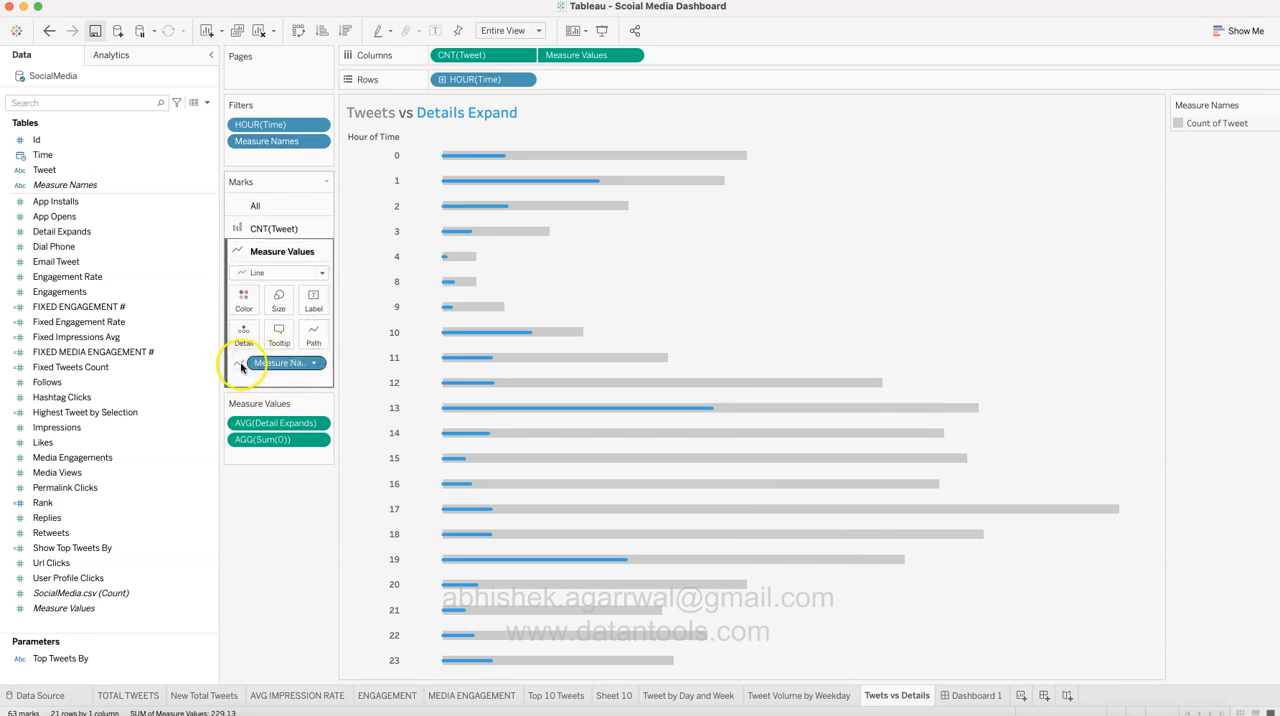
click(244, 314)
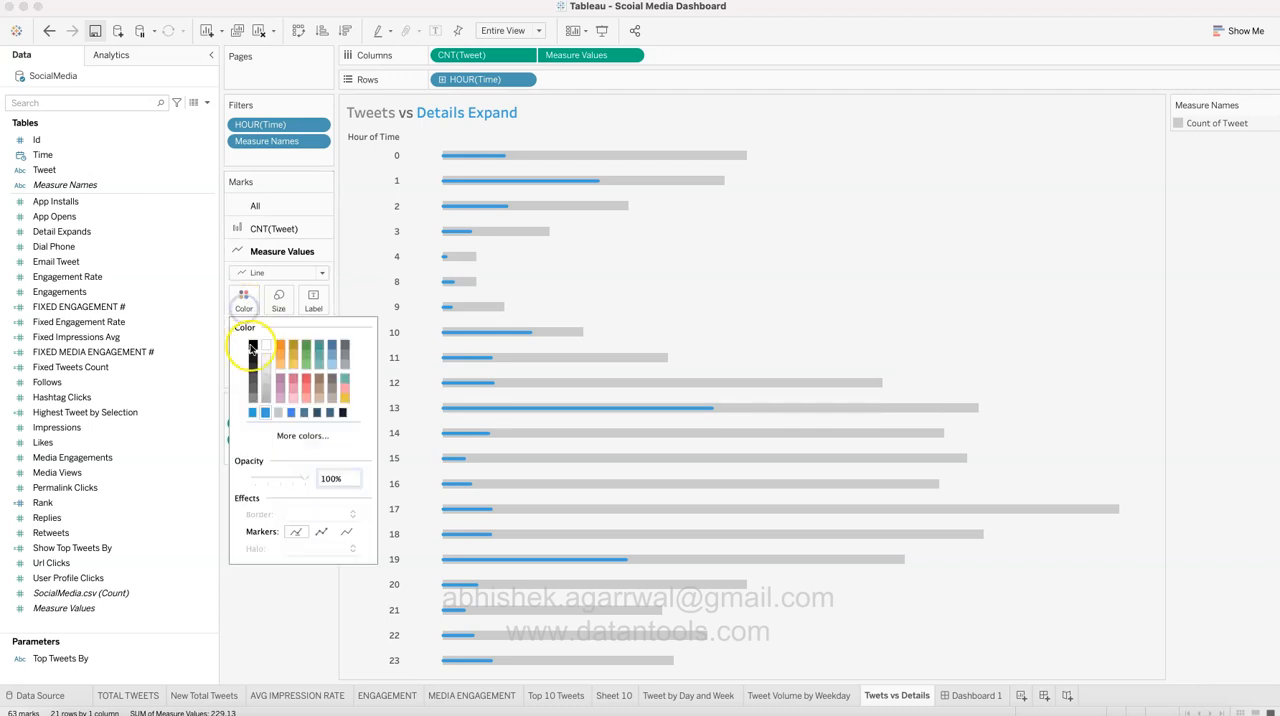
mouse_move(471, 410)
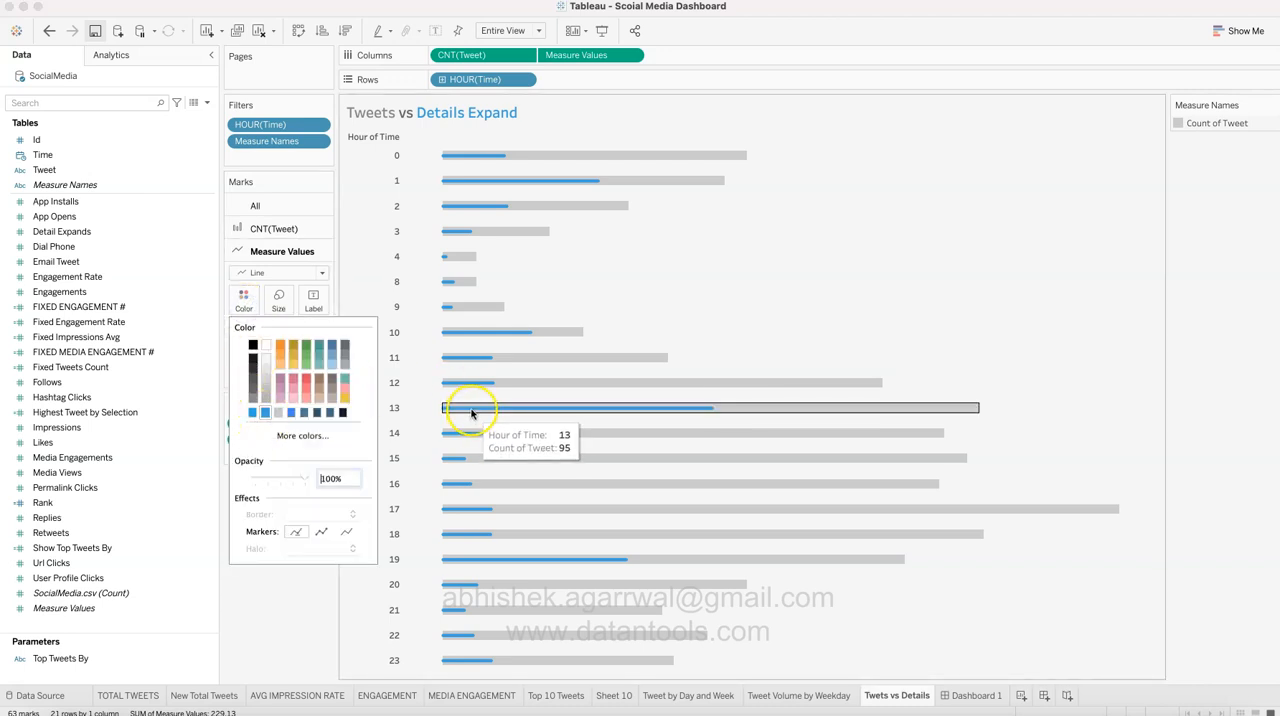
click(276, 618)
click(268, 514)
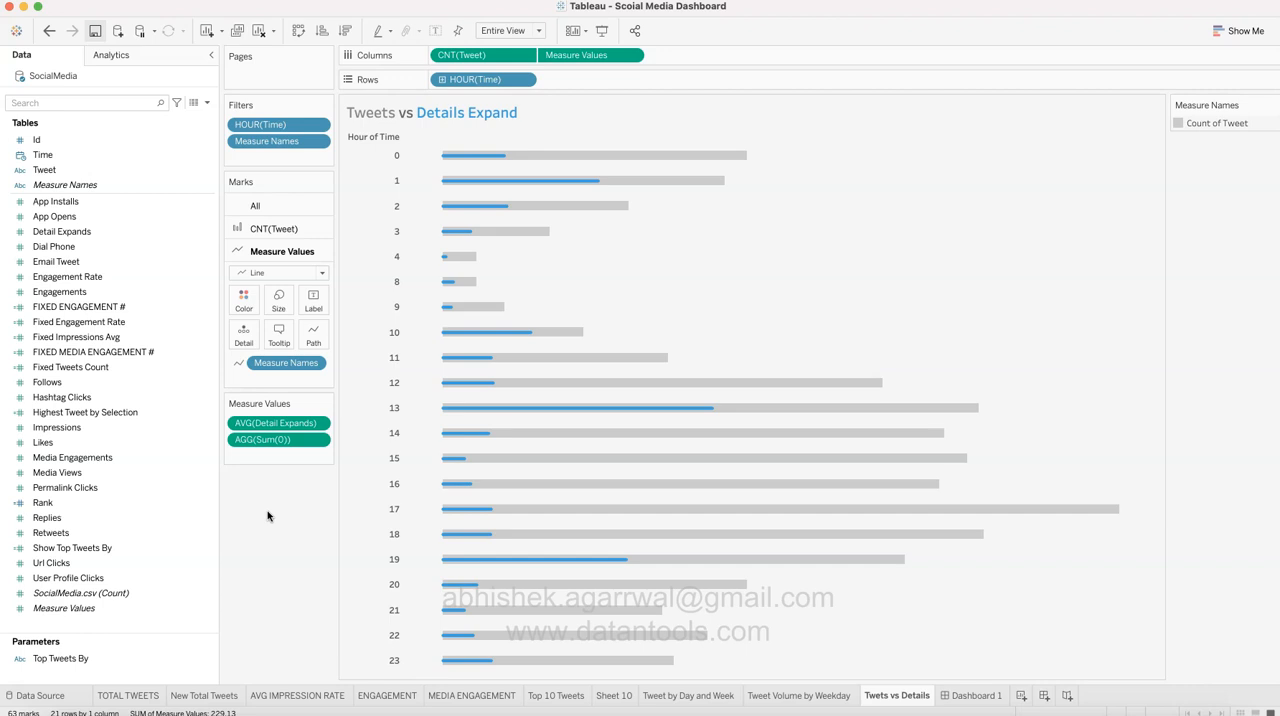
Step: Return to Dashboard 1 and review the complete Twitter Dashboard
click(975, 697)
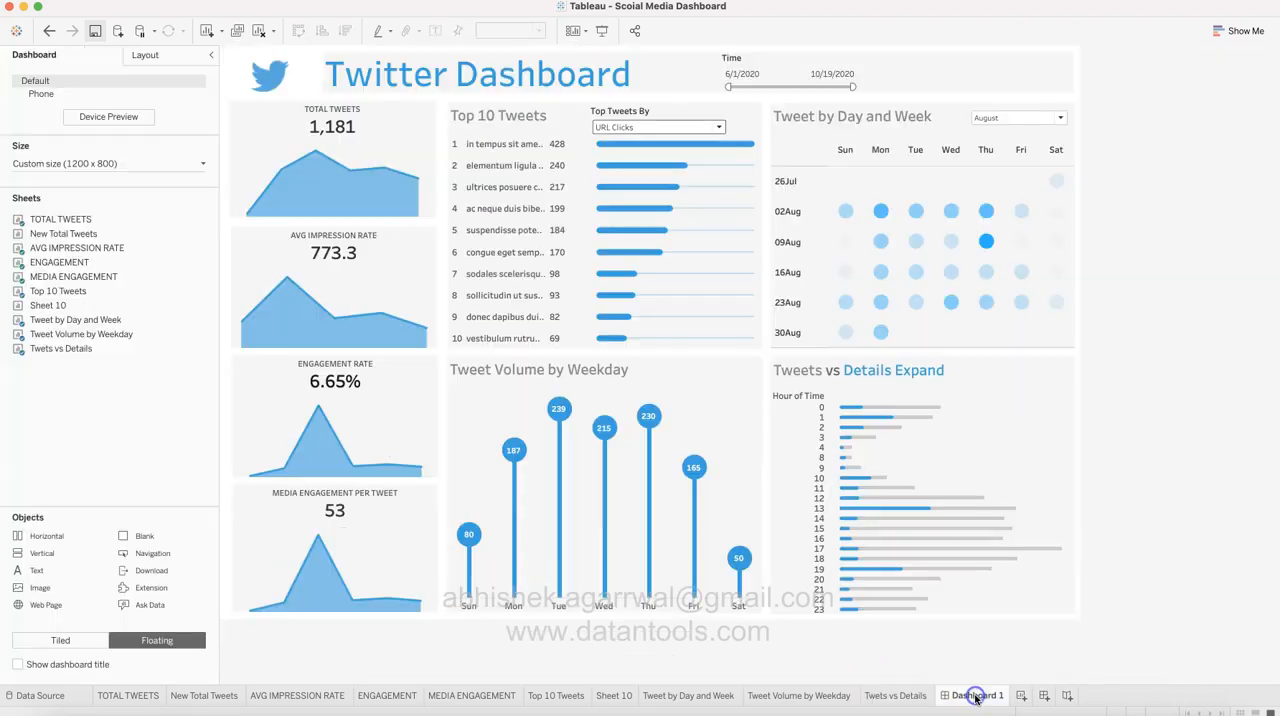
click(1156, 497)
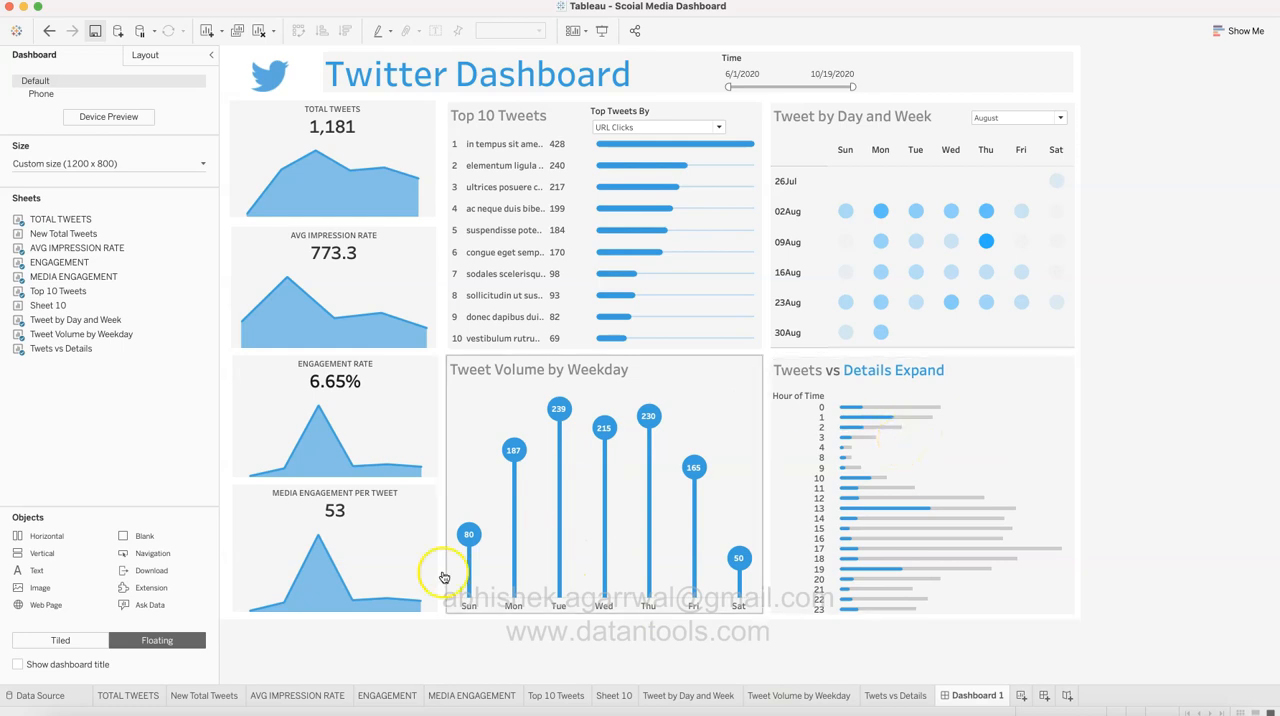
Step: Create a new blank dashboard, try both placement modes, and leave its object placement set to Tiled
click(172, 638)
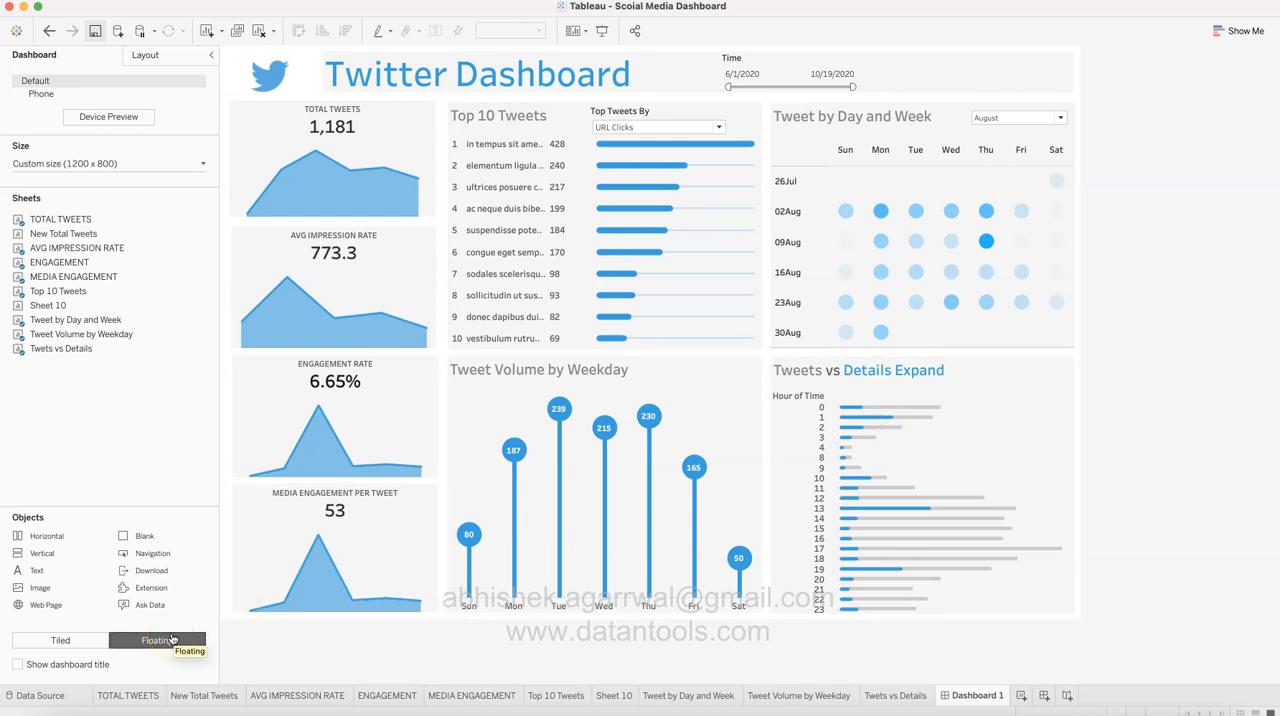
click(1042, 697)
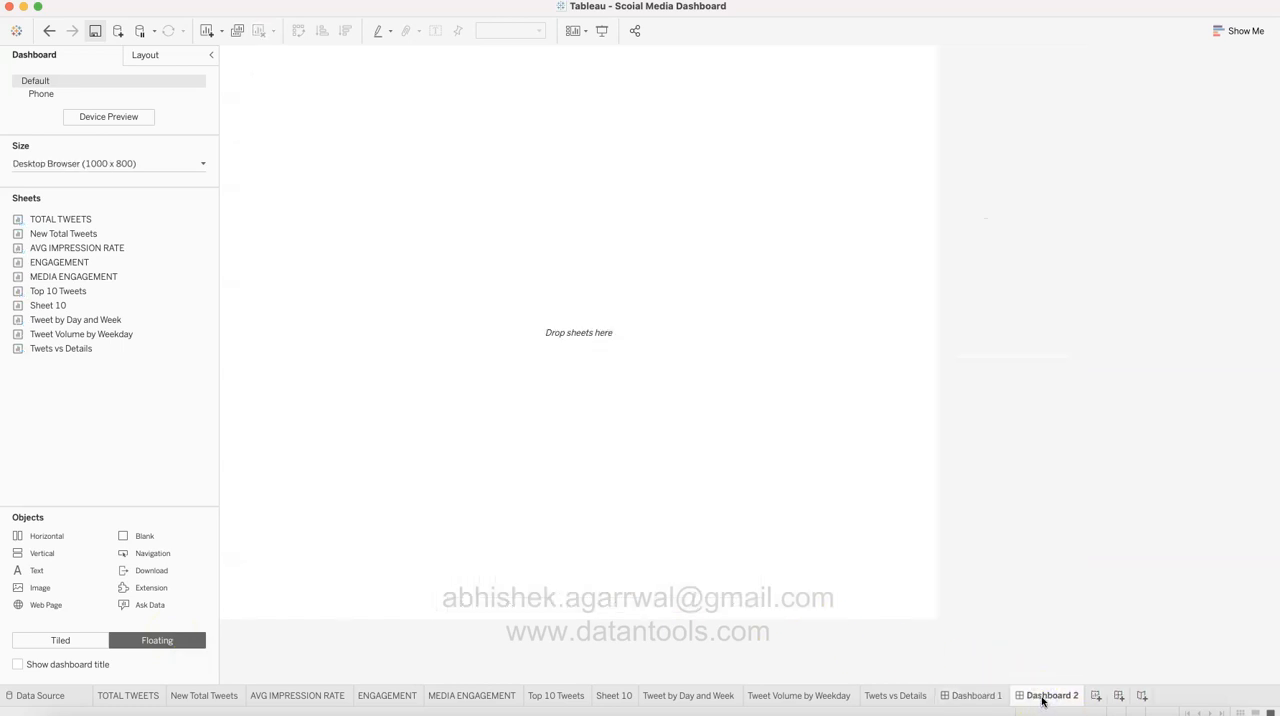
click(80, 641)
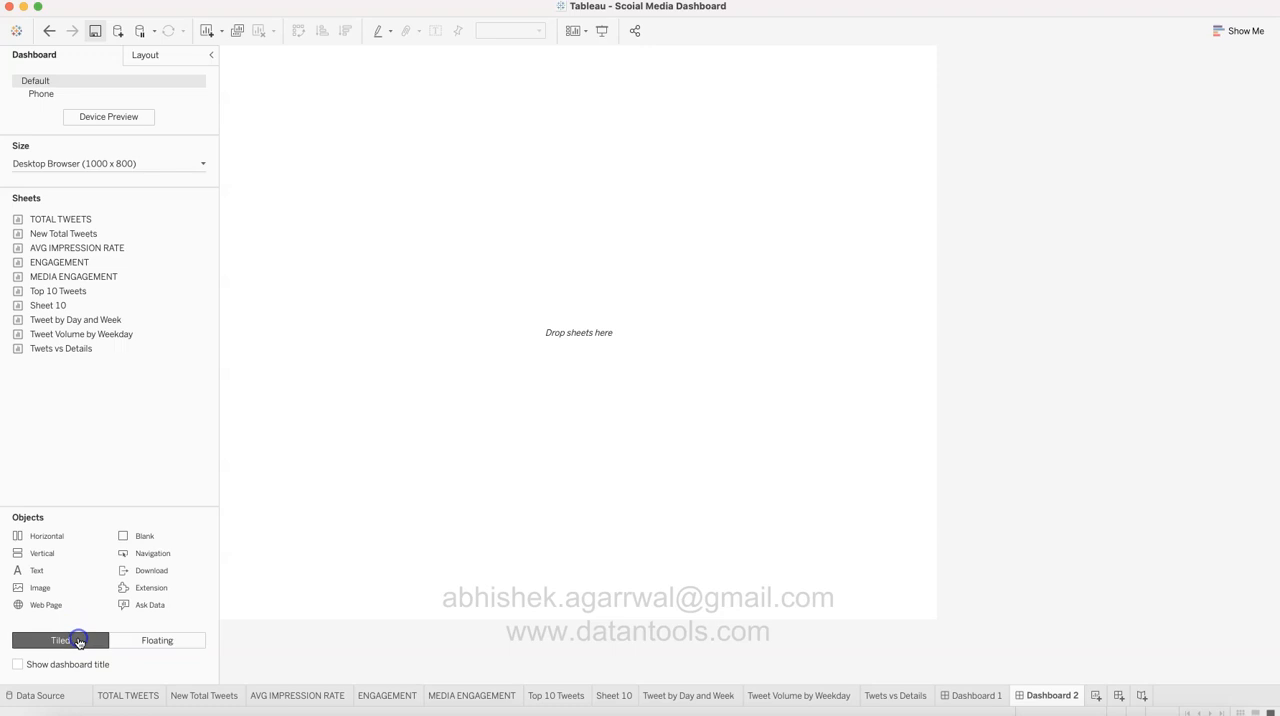
click(157, 640)
click(86, 640)
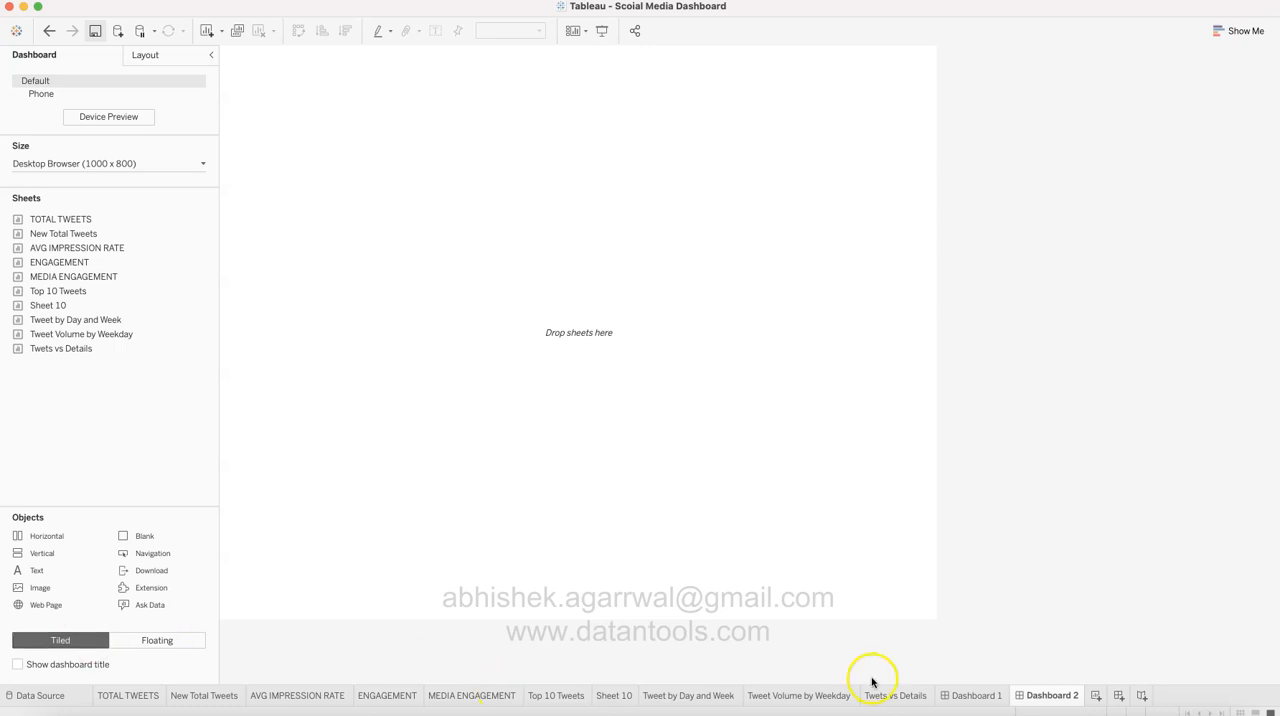
Step: Return to Dashboard 1 with Floating placement and check the layout position and size of the dashboard and its TOTAL TWEETS tile
click(968, 696)
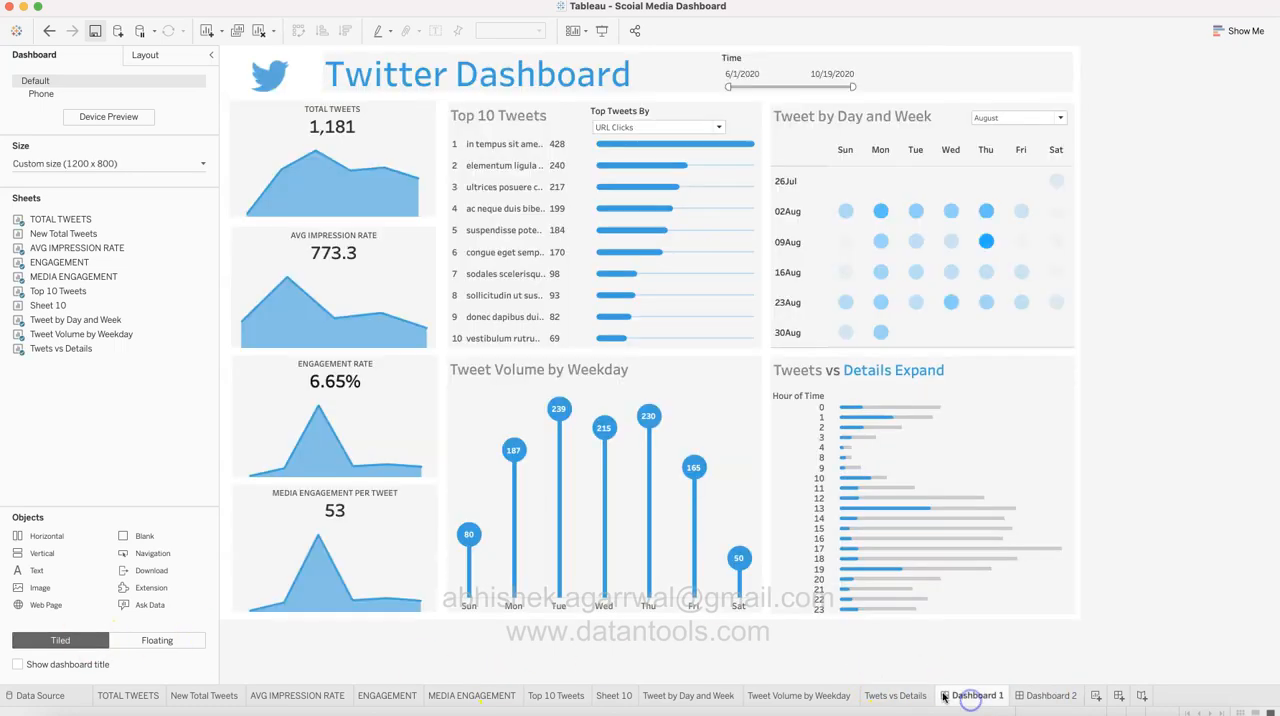
click(180, 641)
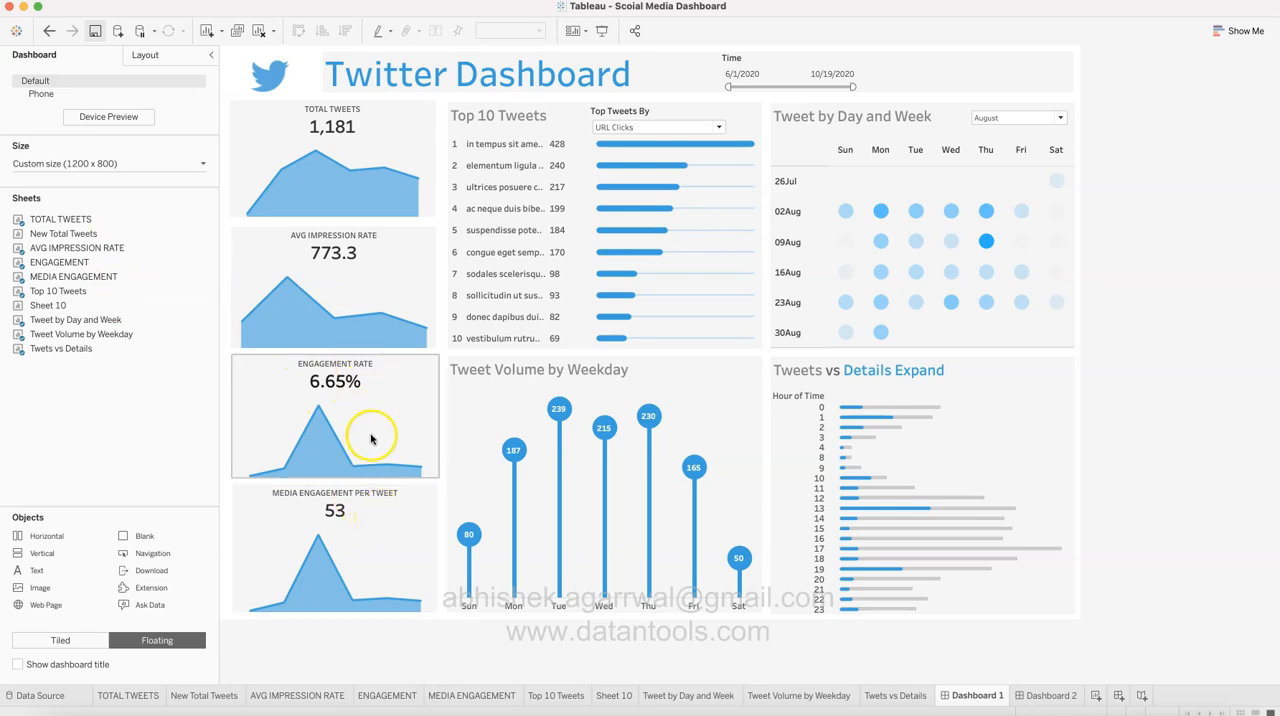
click(145, 55)
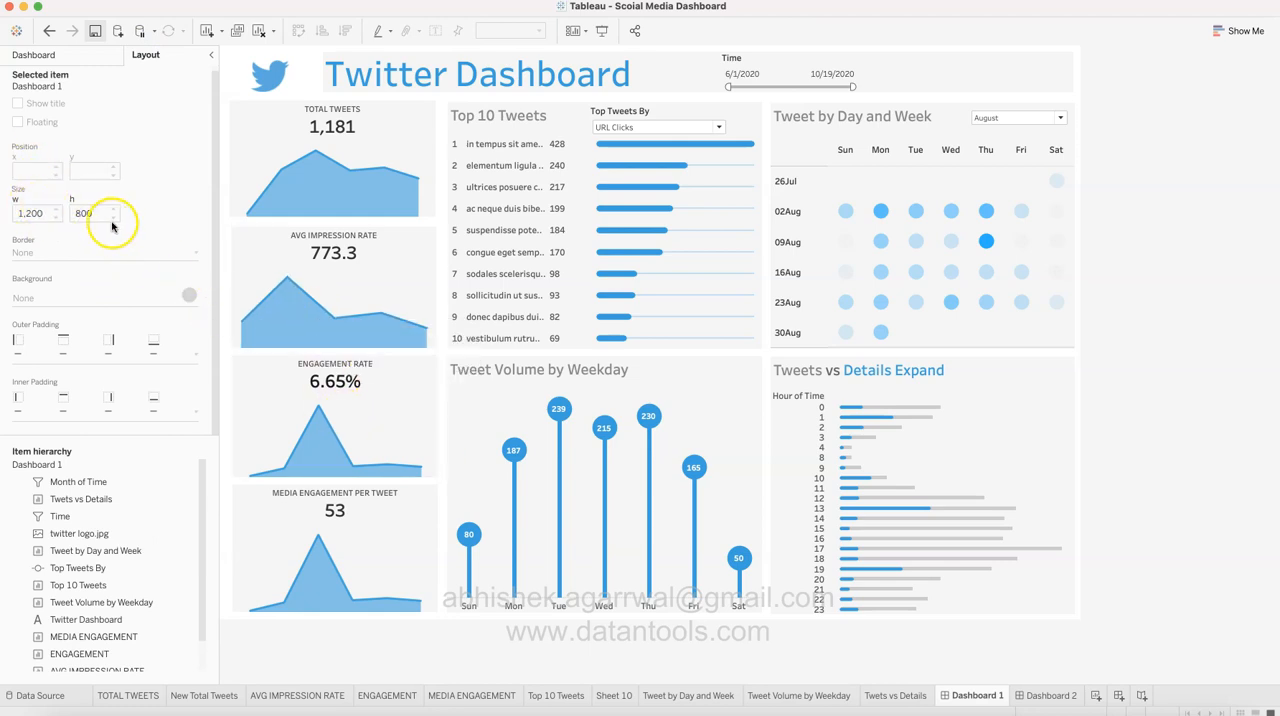
click(255, 152)
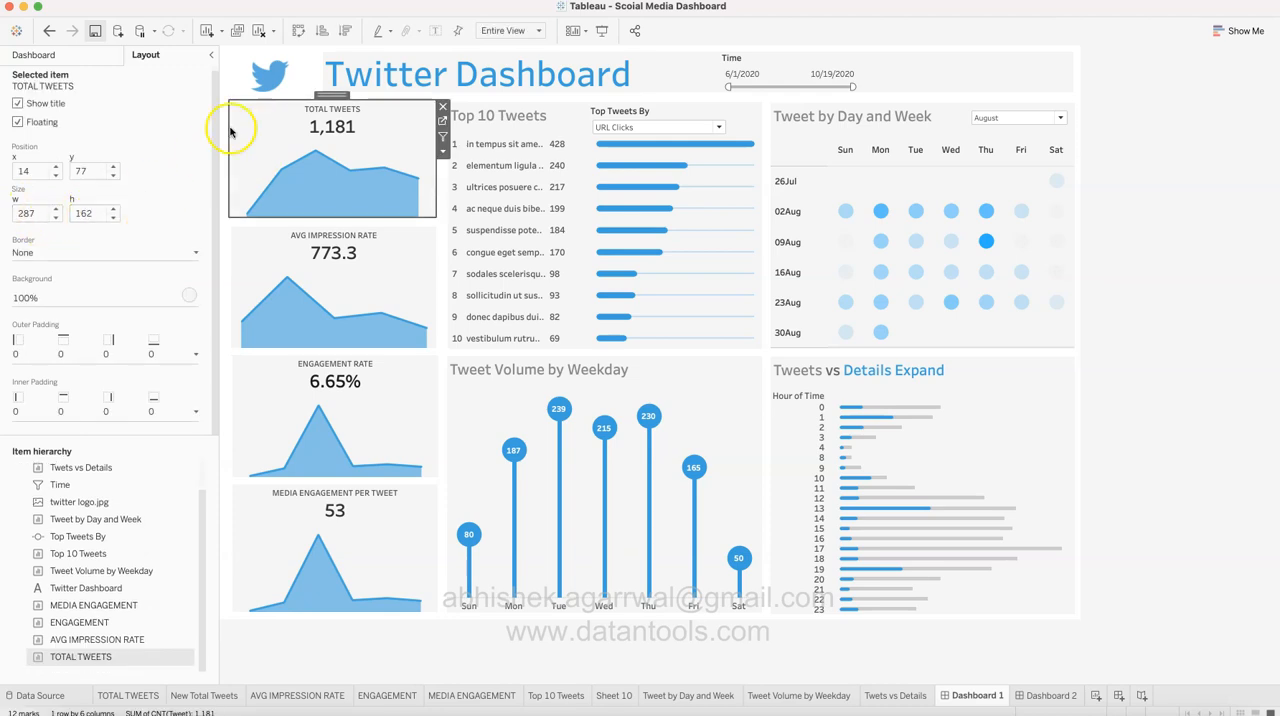
click(353, 653)
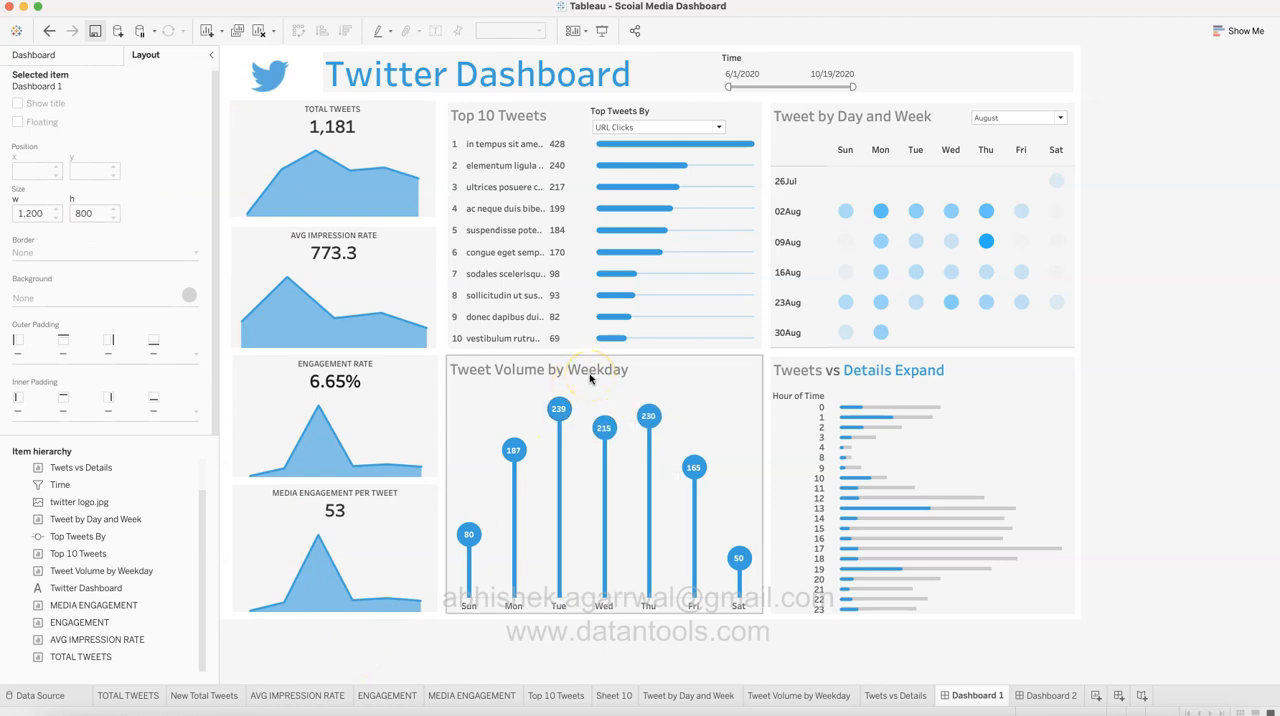
Step: On Dashboard 2, place the TOTAL TWEETS sheet as a tiled object and put New Total Tweets directly below it
click(1041, 695)
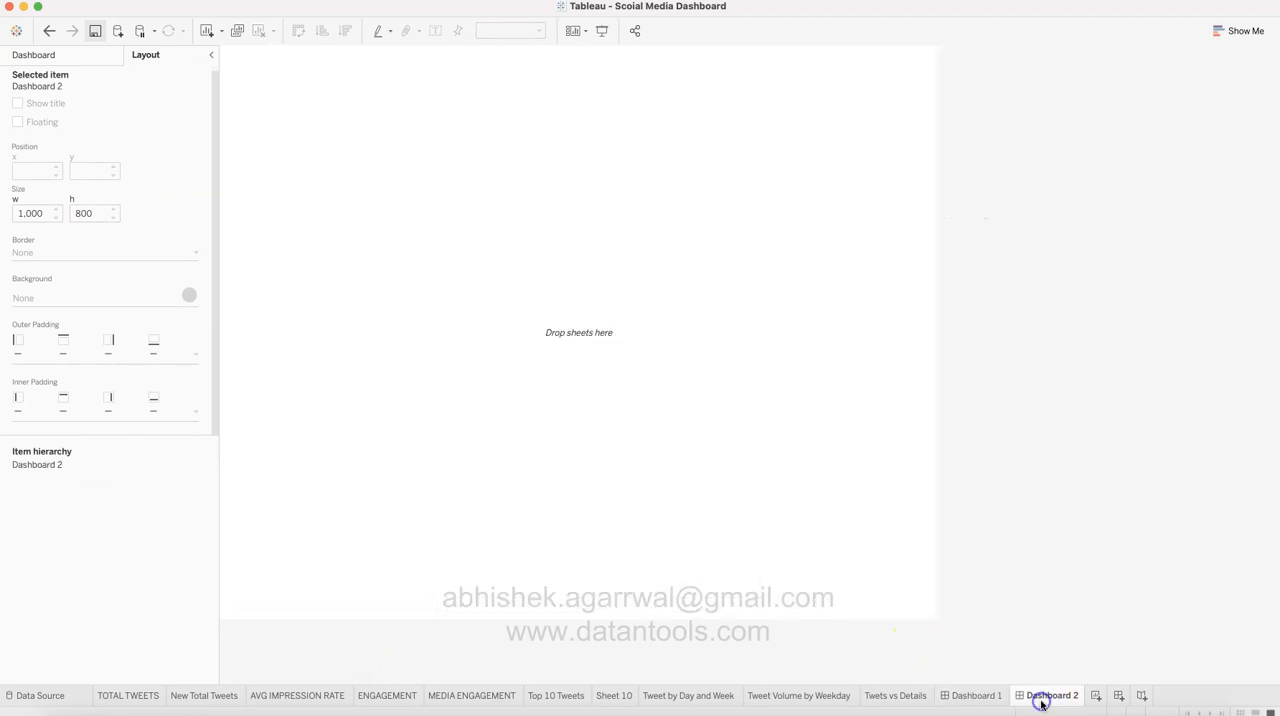
click(103, 58)
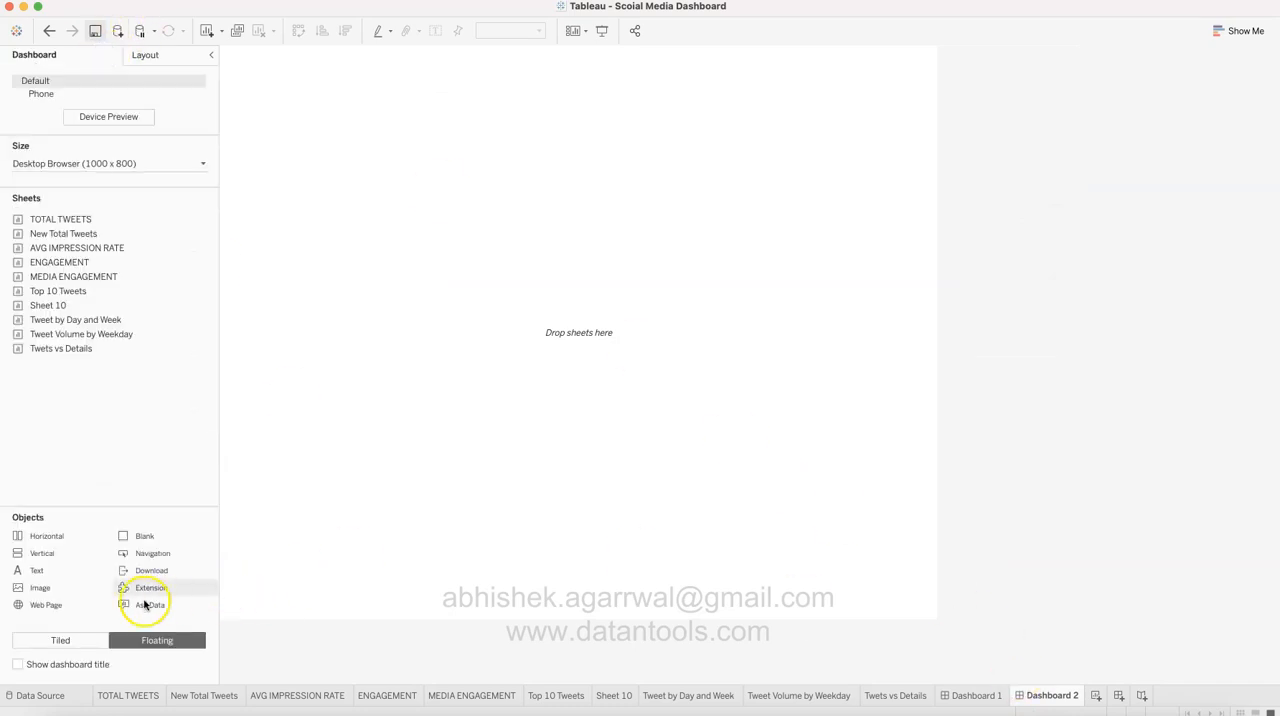
click(88, 640)
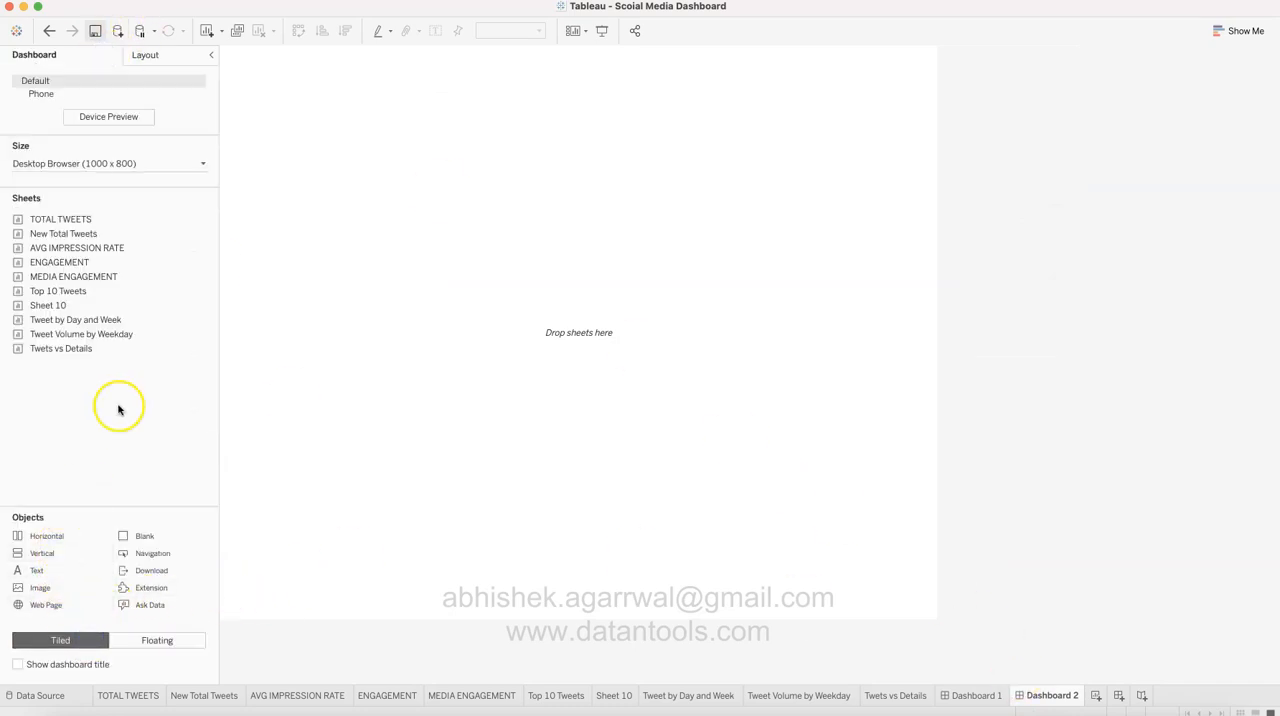
drag(163, 218, 418, 258)
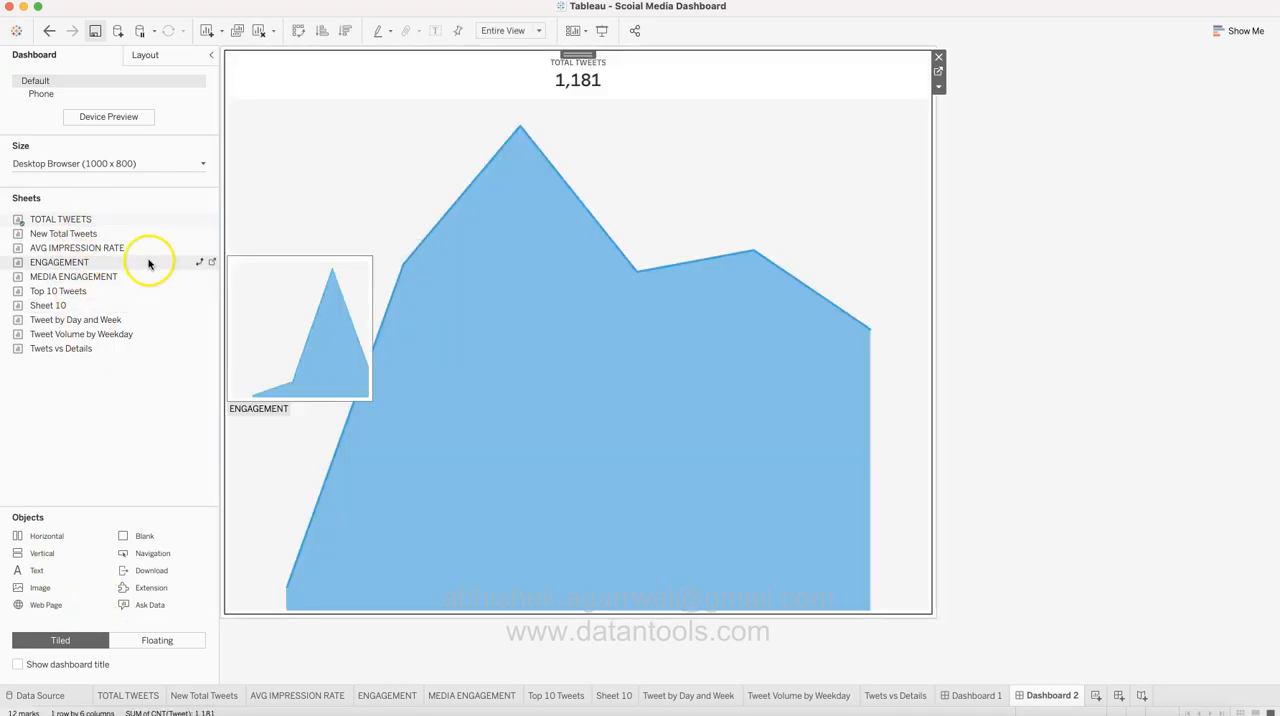
mouse_move(120, 220)
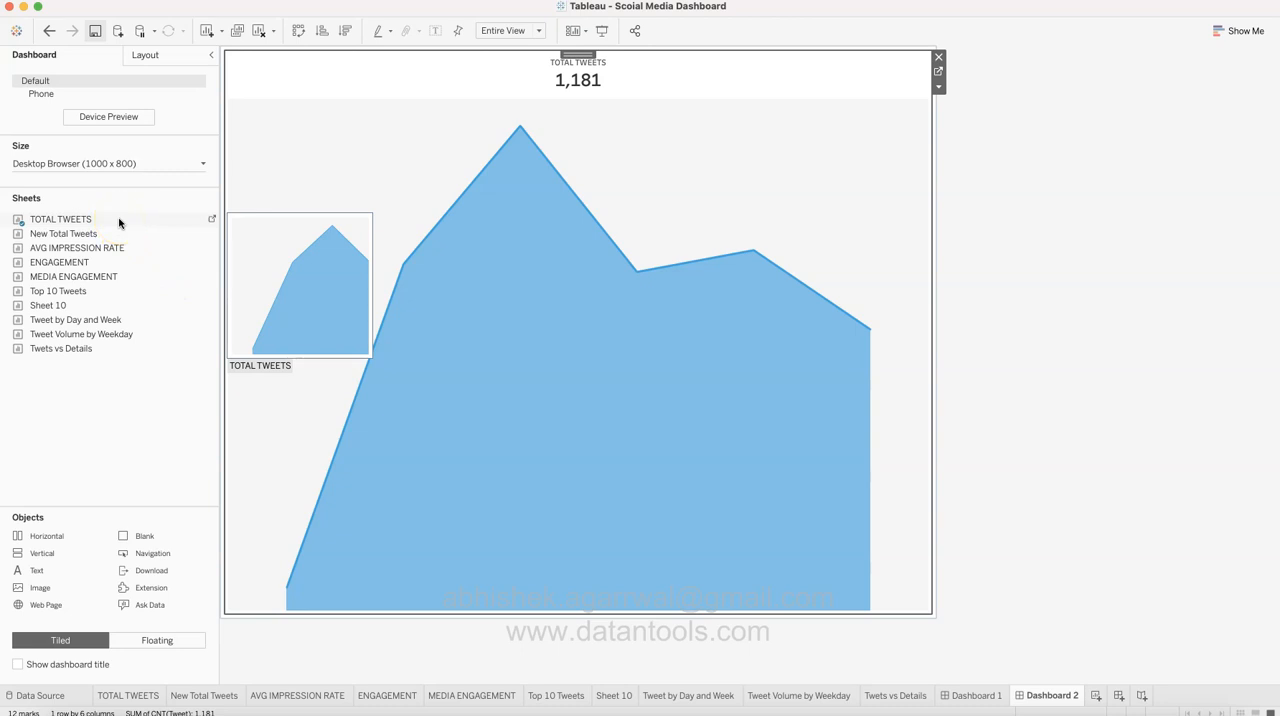
drag(125, 235, 599, 413)
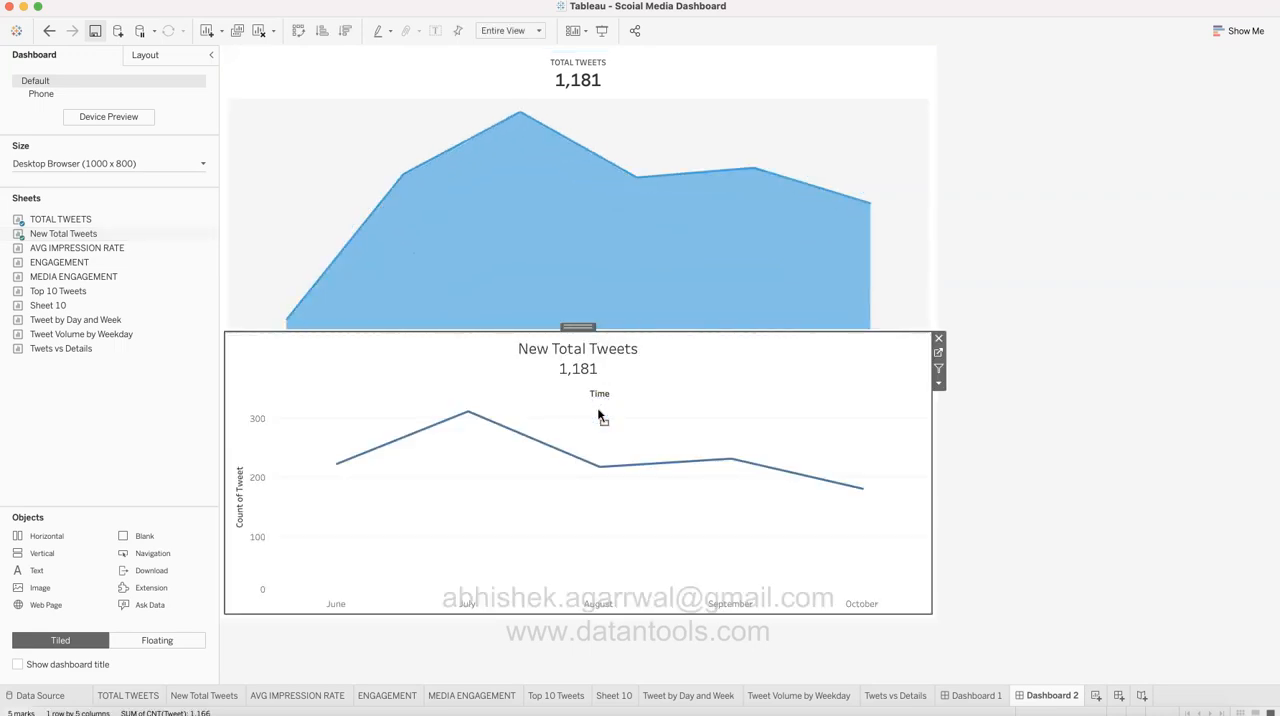
Step: Create a third dashboard with Floating placement, put TOTAL TWEETS near its upper-left corner and shrink it to a small tile
click(1094, 697)
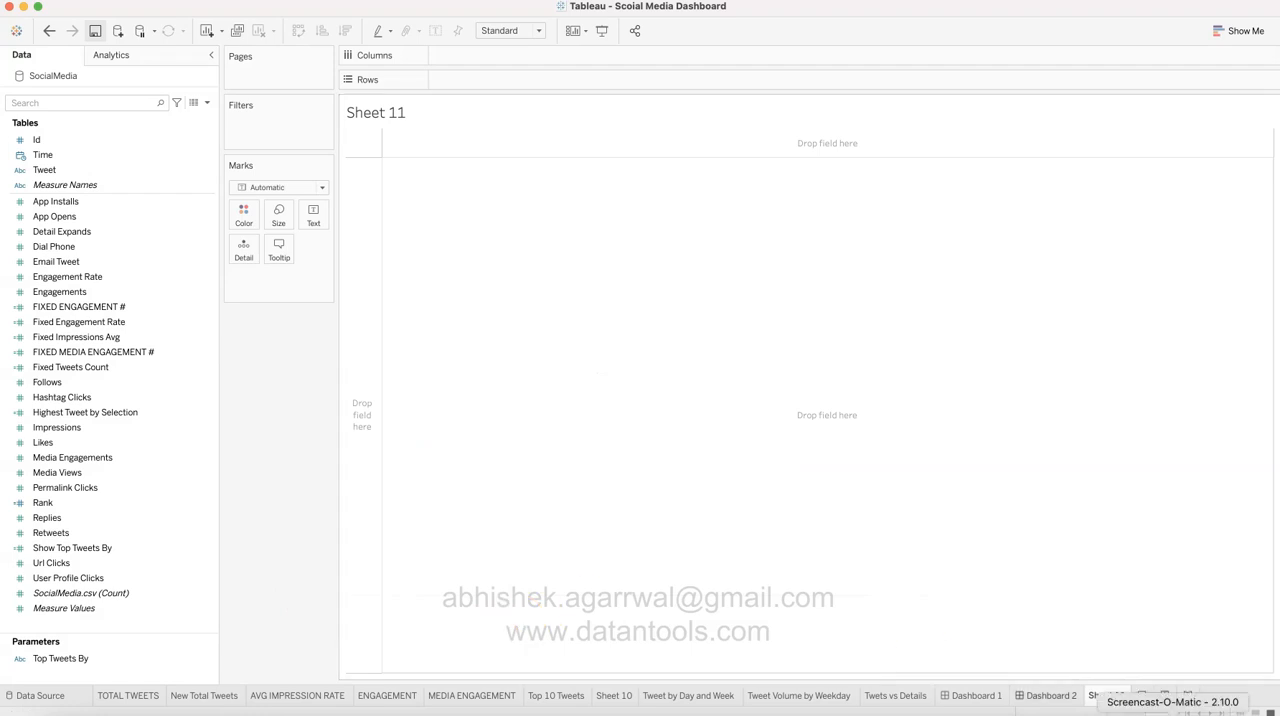
click(1165, 697)
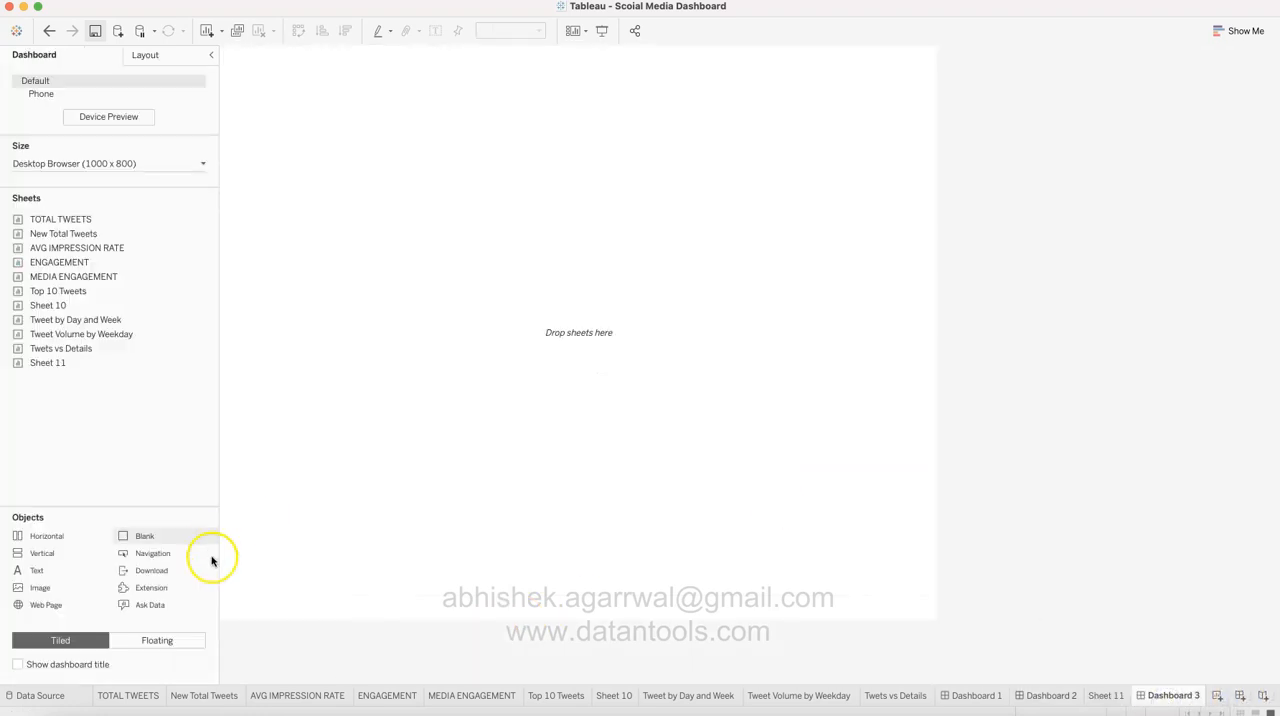
click(190, 641)
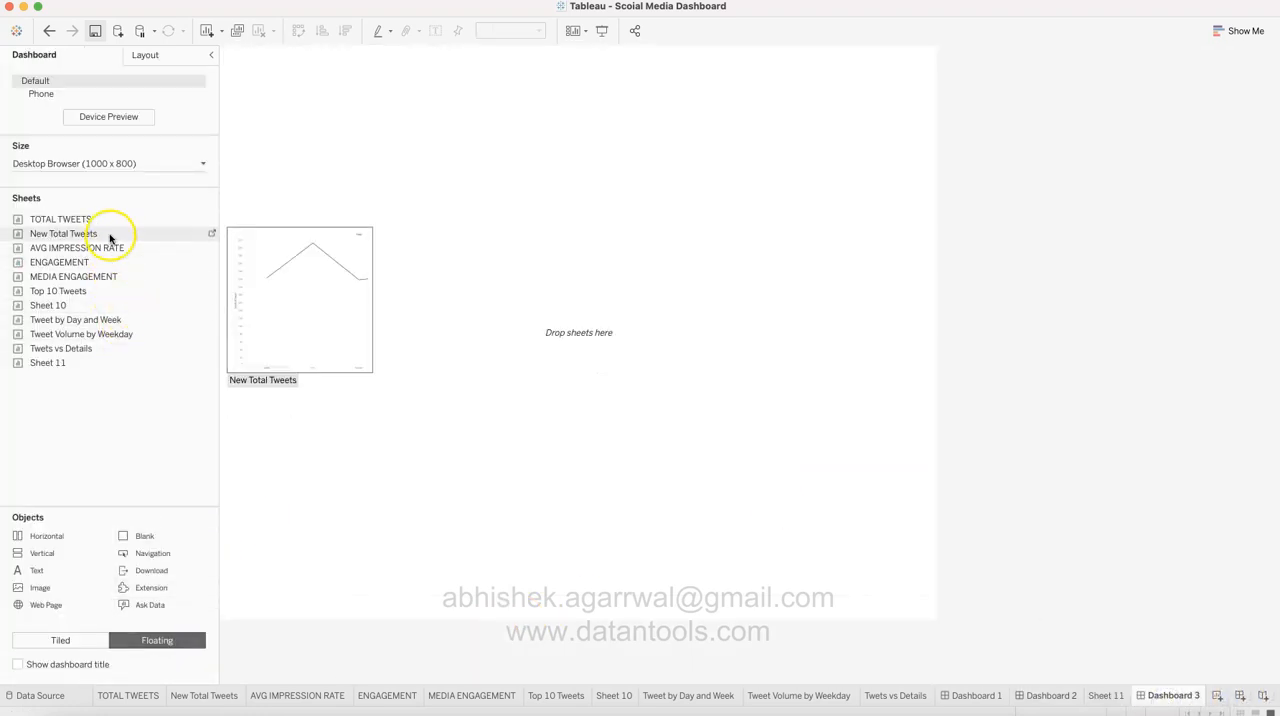
drag(110, 220, 255, 105)
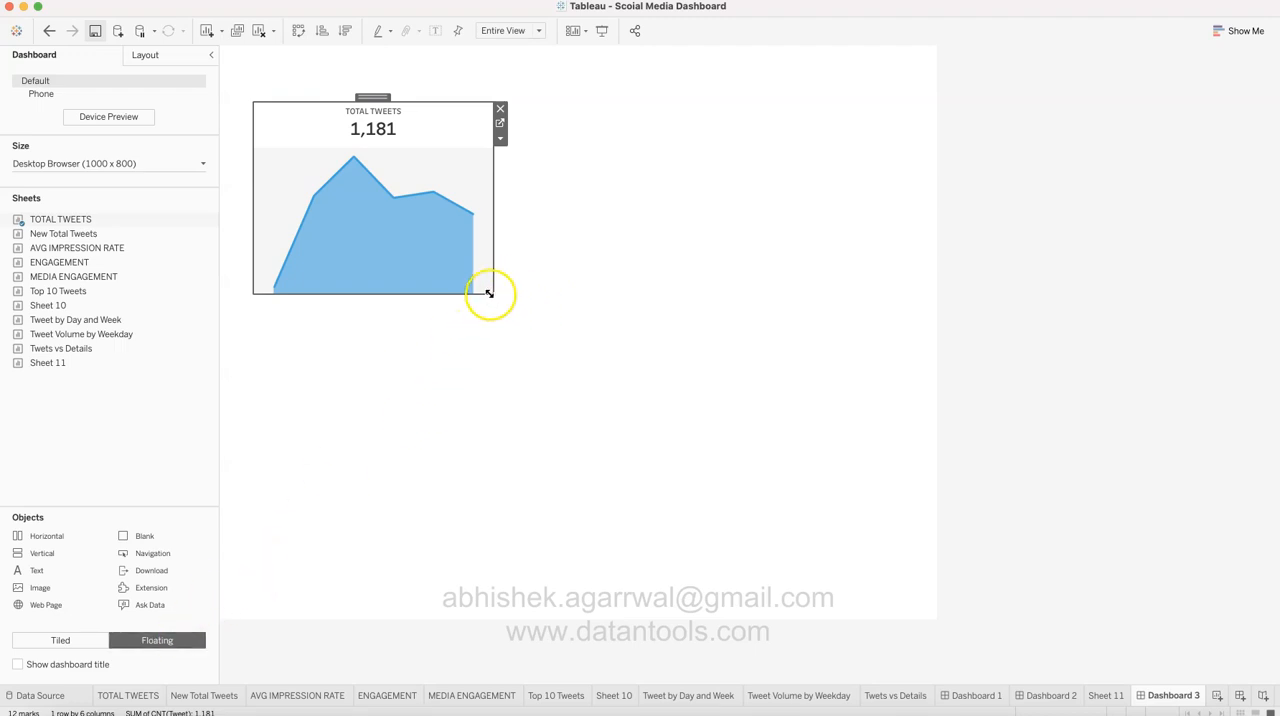
drag(490, 292, 403, 228)
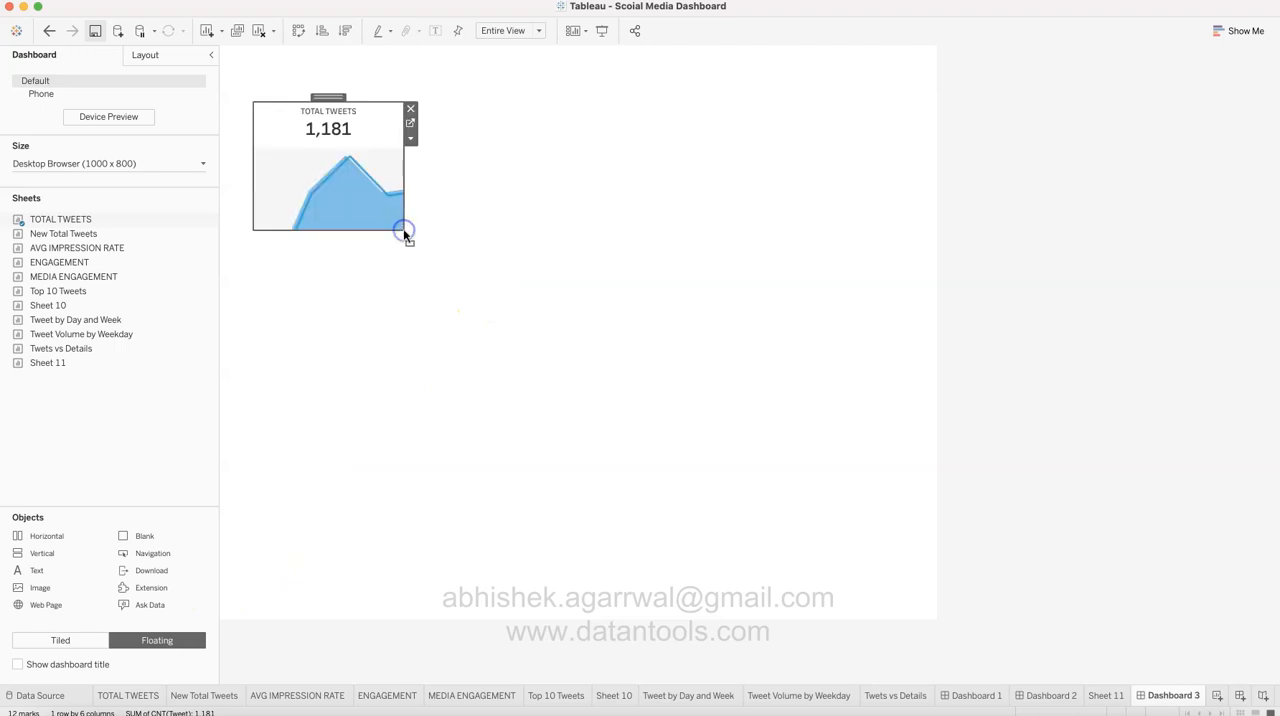
Step: Add New Total Tweets and AVG IMPRESSION RATE as floating tiles stacked below TOTAL TWEETS, and shrink both to a similar size
drag(130, 236, 252, 239)
drag(491, 431, 403, 366)
mouse_move(131, 262)
drag(131, 248, 162, 278)
drag(253, 388, 246, 375)
drag(486, 568, 399, 486)
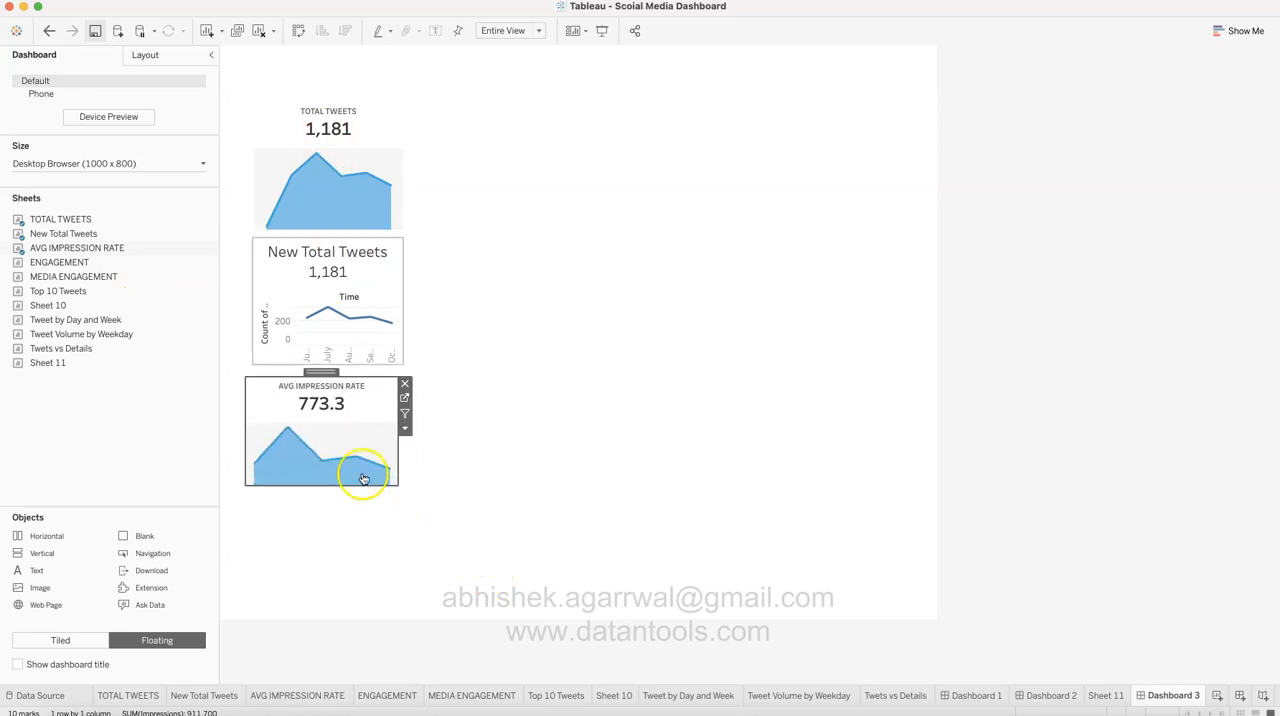
Step: Return to Dashboard 1 and examine how the floating Top Tweets By selector is laid over the Top 10 Tweets chart
click(974, 694)
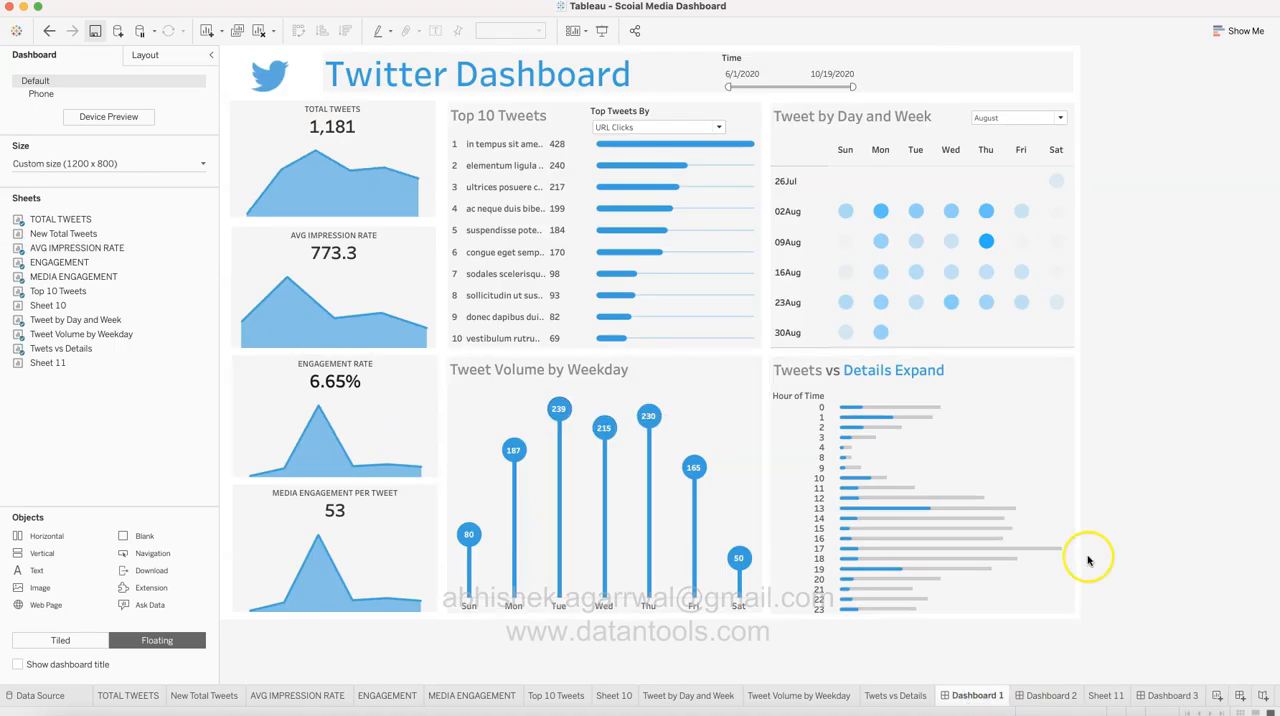
click(1193, 510)
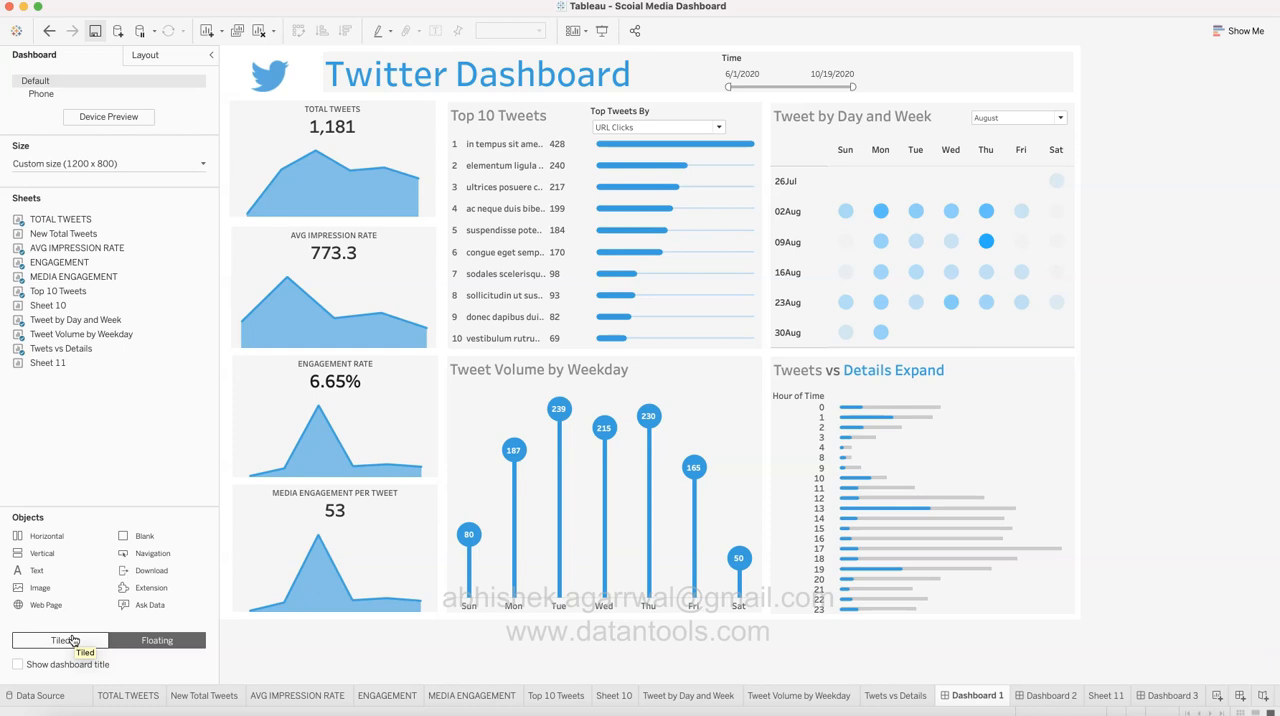
click(524, 129)
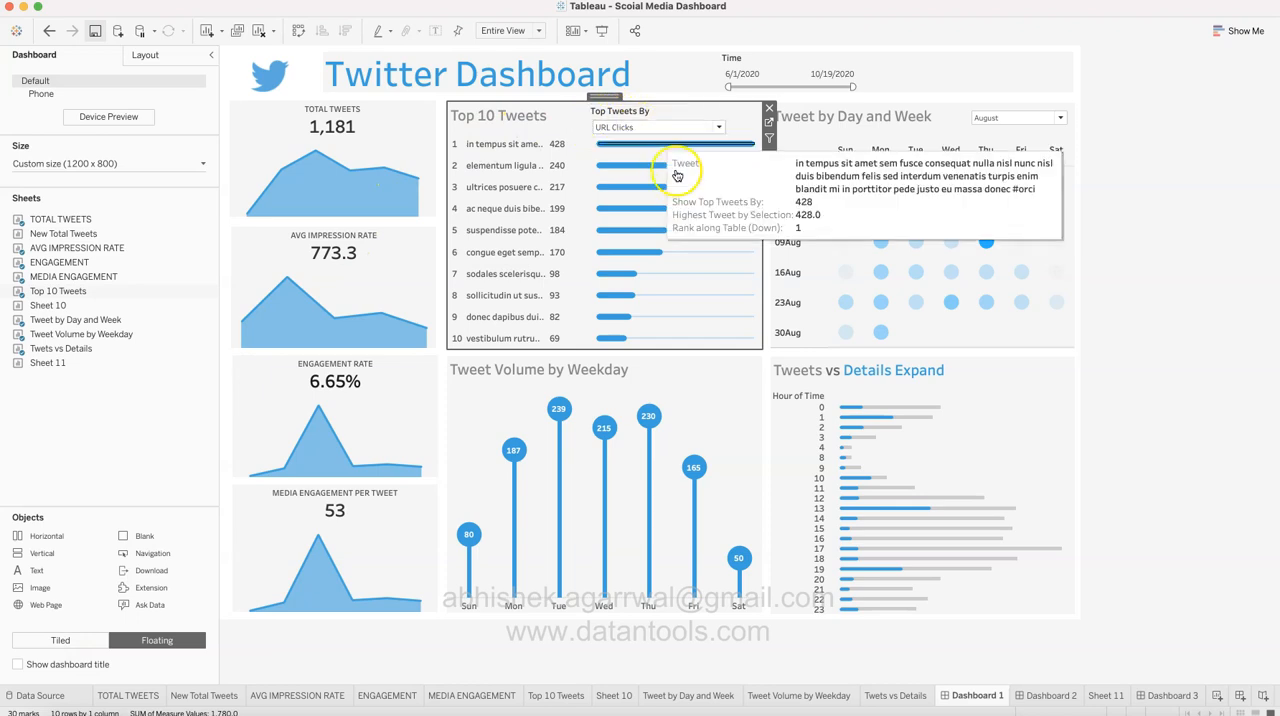
click(702, 228)
click(655, 118)
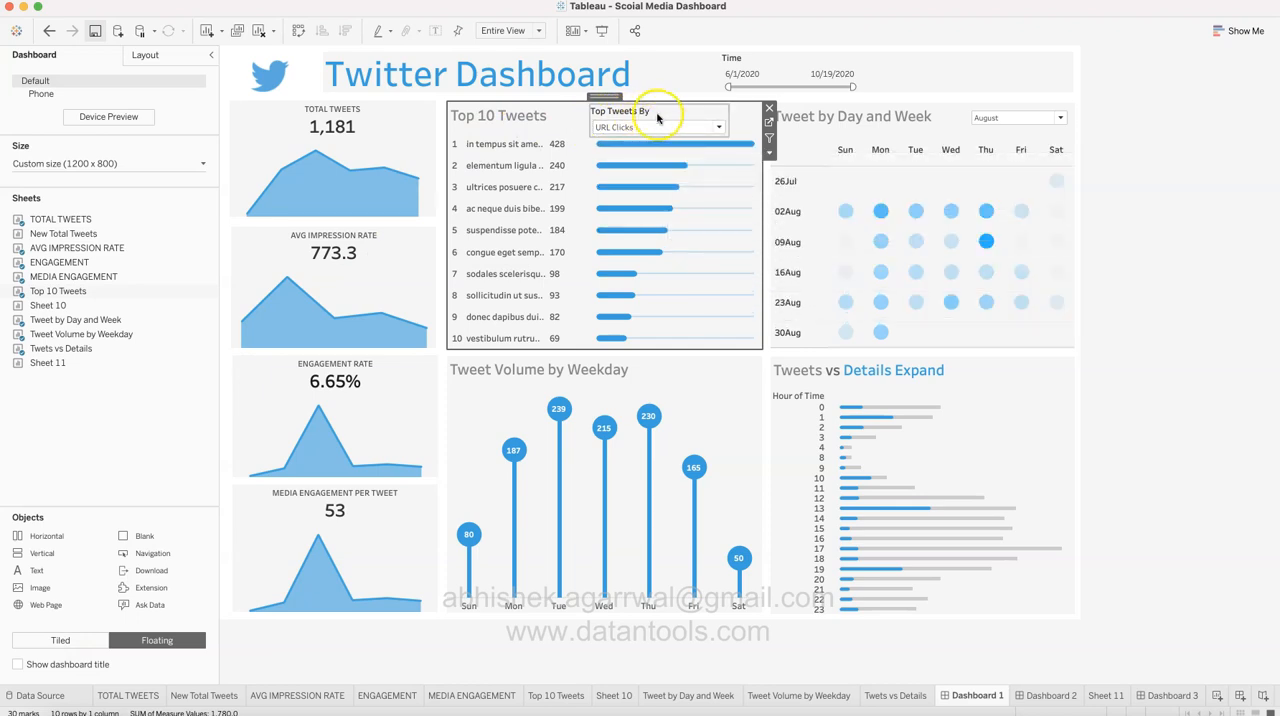
click(645, 121)
click(541, 145)
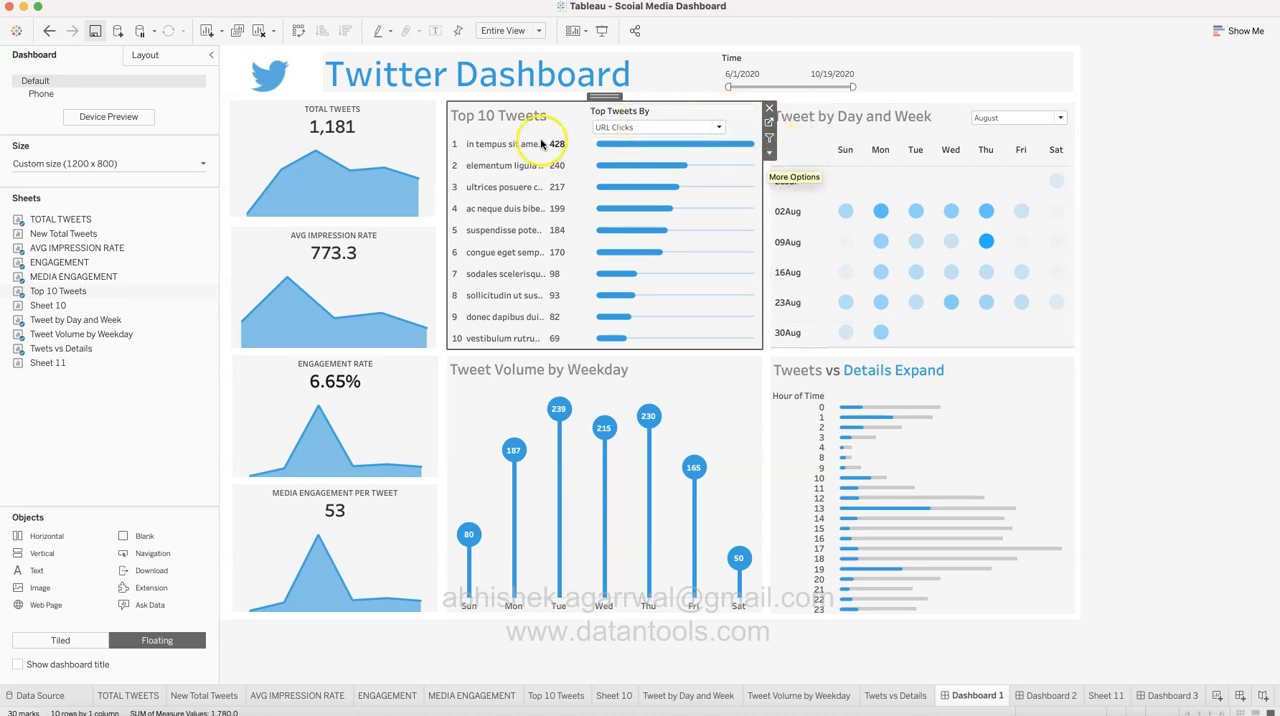
Step: Check the font, size and color of the Twitter Dashboard title text, leaving the text as it is
click(1023, 57)
click(951, 70)
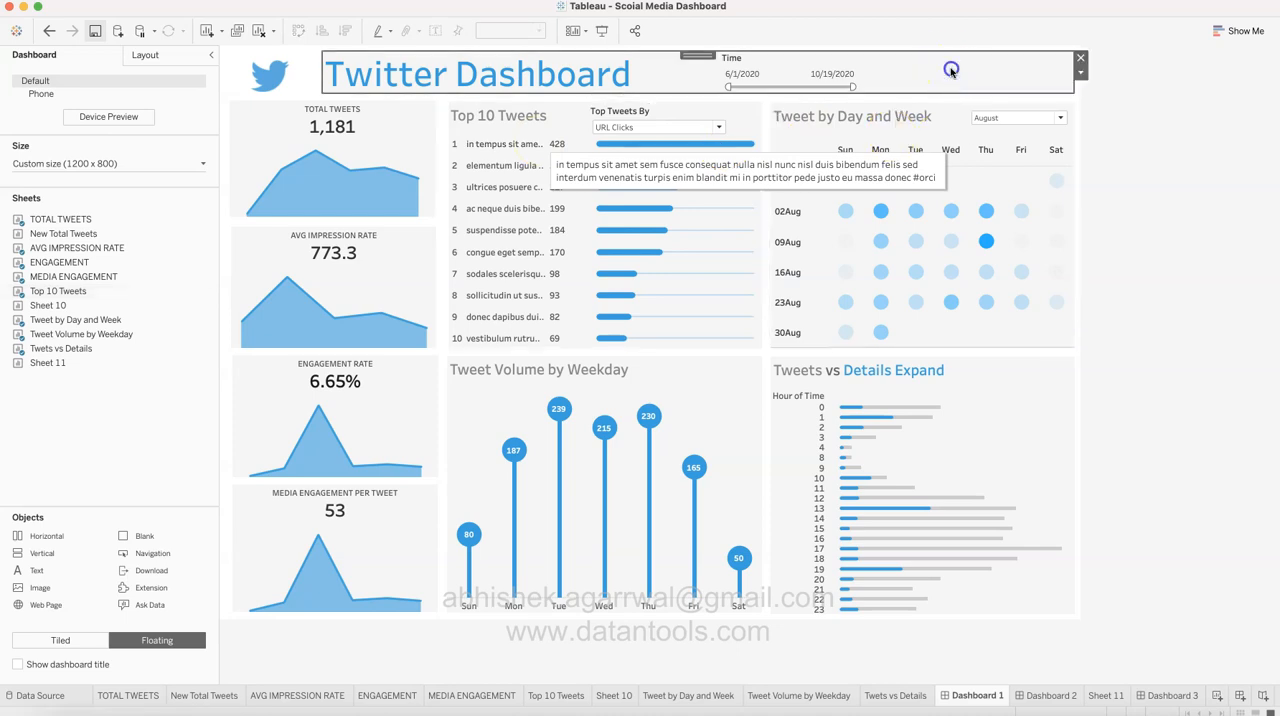
double_click(951, 70)
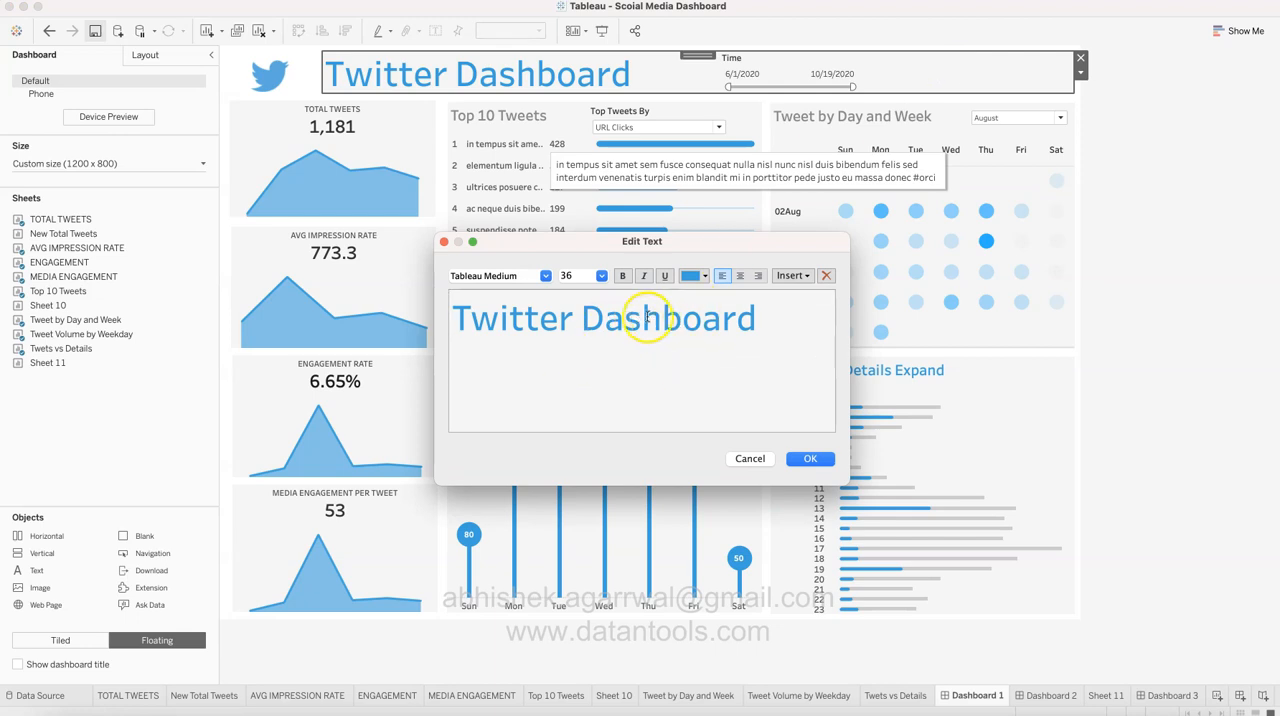
click(752, 459)
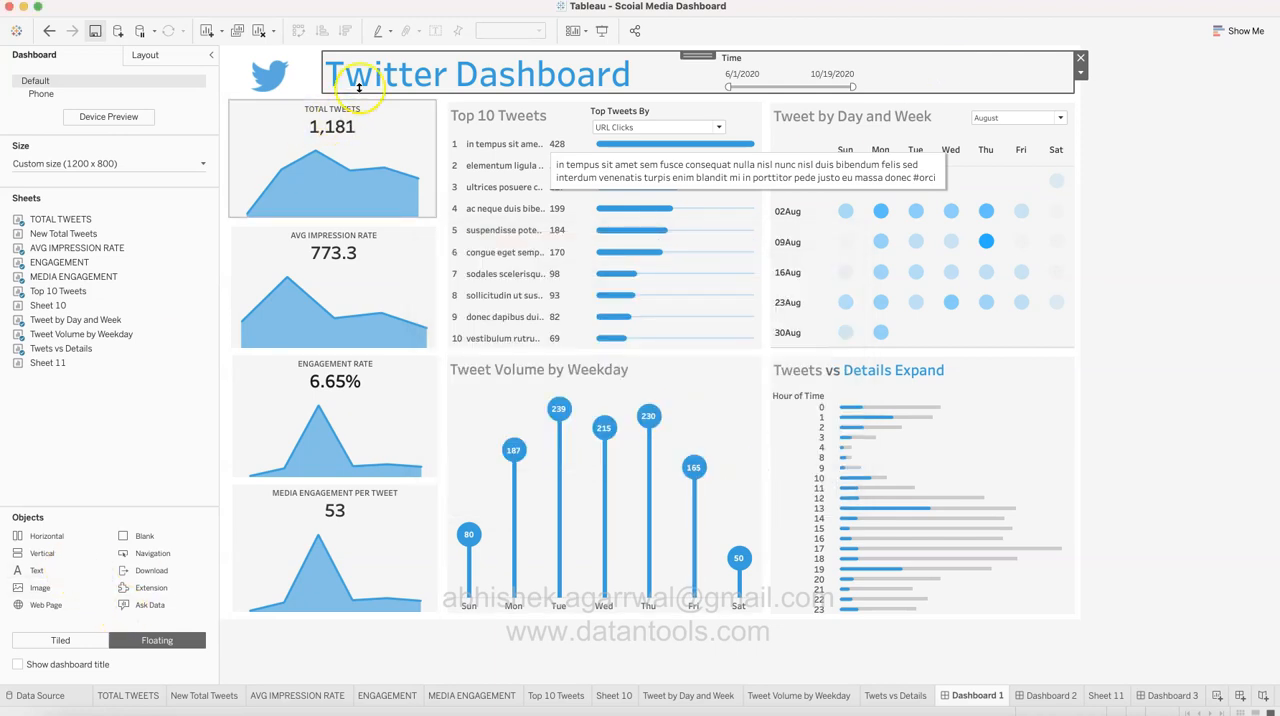
Step: Inspect the Twitter logo area, and check the layout settings of the title and the TOTAL TWEETS tile, including the title's background color options
click(255, 81)
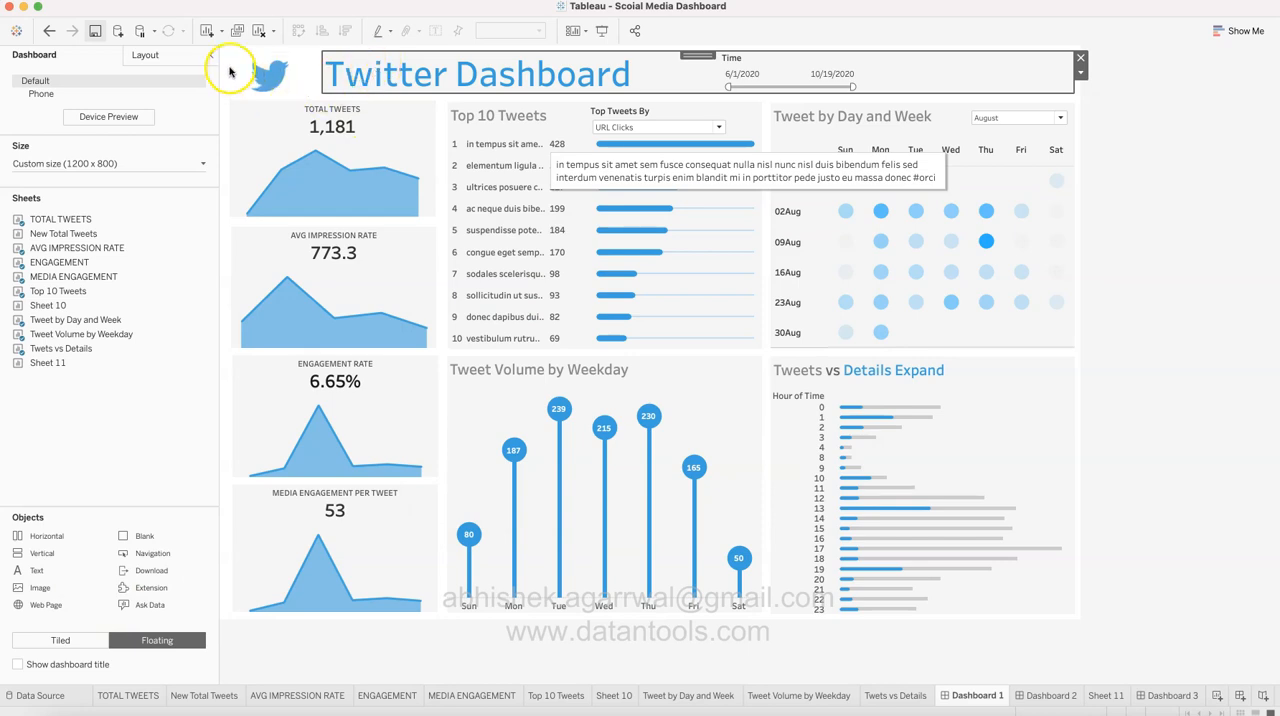
click(230, 69)
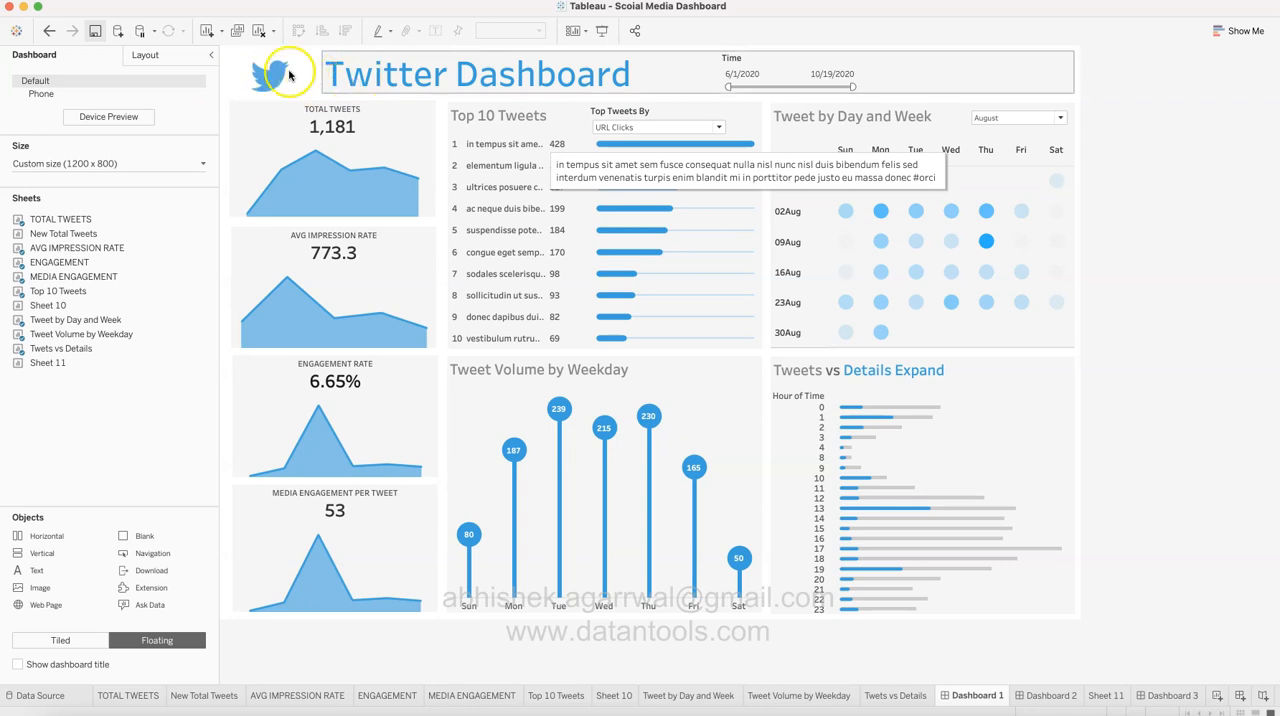
click(367, 69)
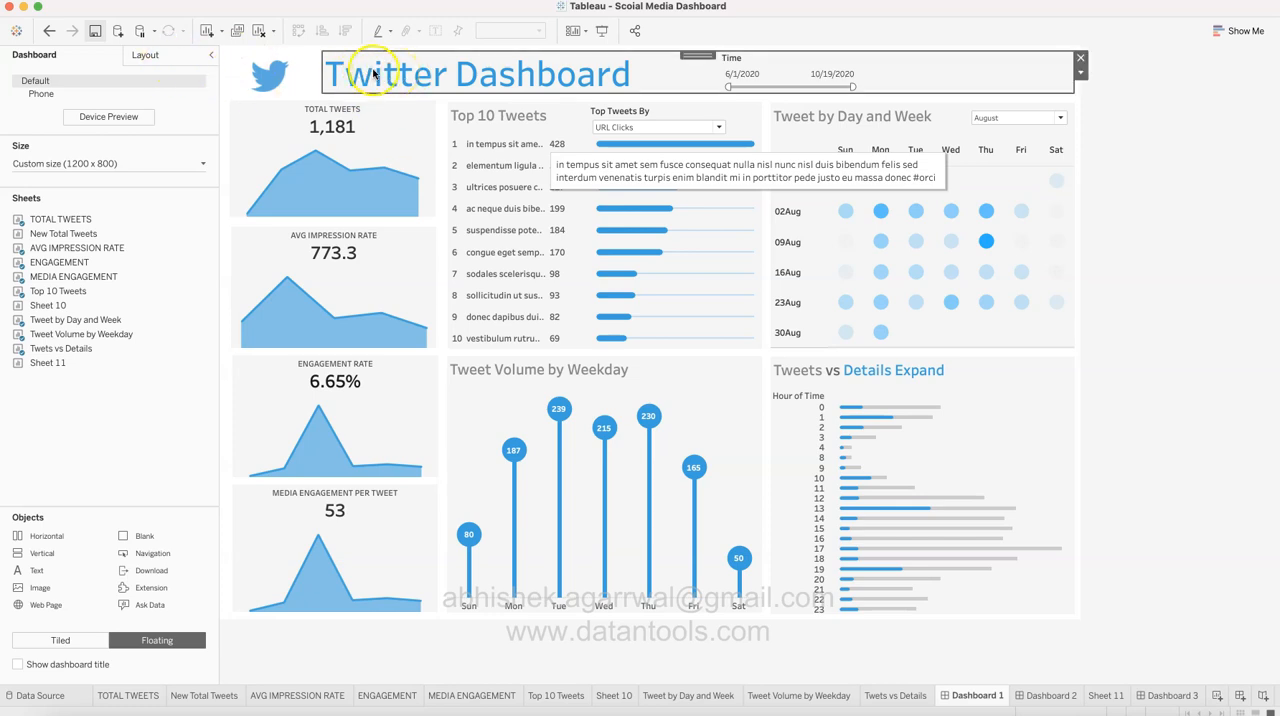
click(178, 52)
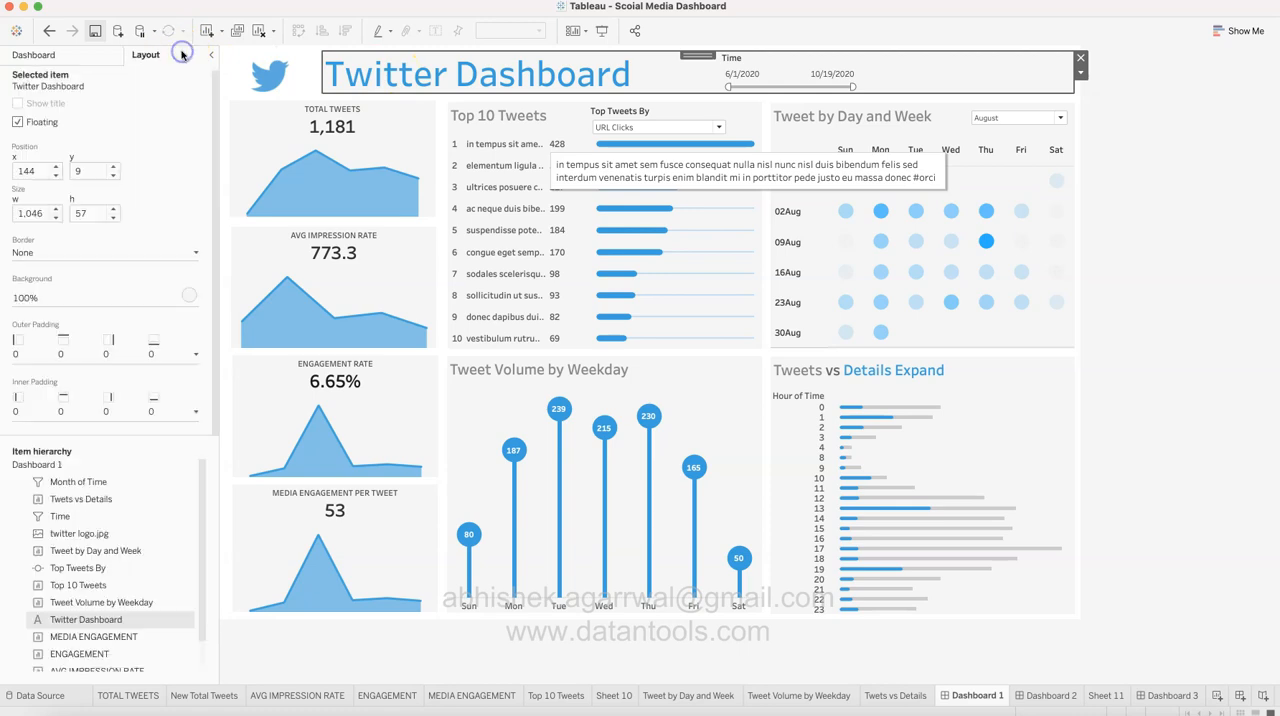
click(187, 298)
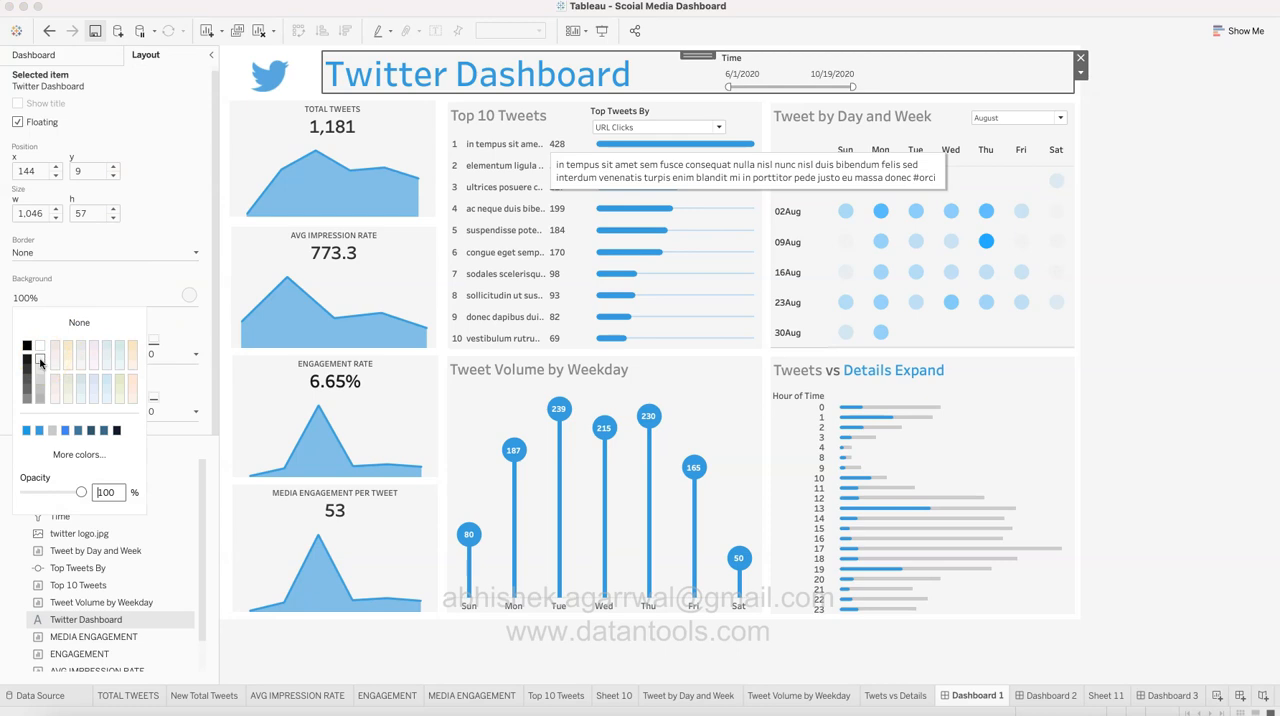
click(407, 153)
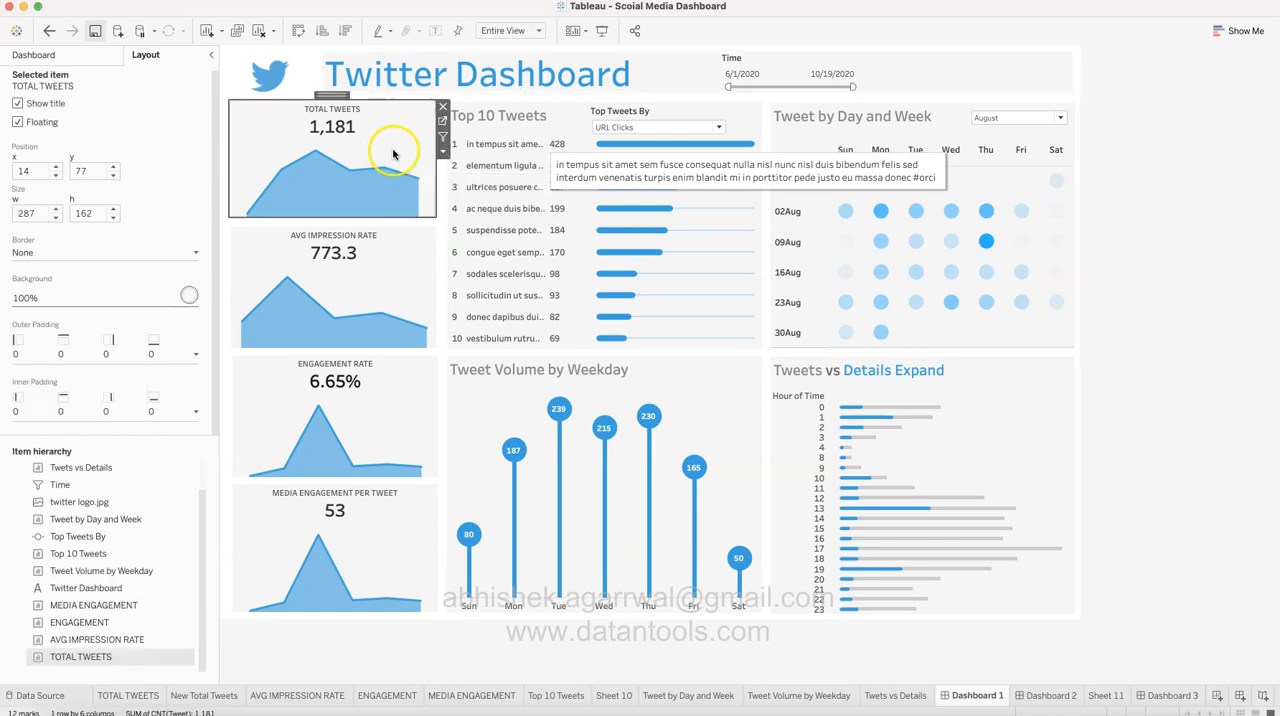
Step: Check the TOTAL TWEETS tile's background color options and the fields and font used in its title, leaving the title as it is
click(189, 295)
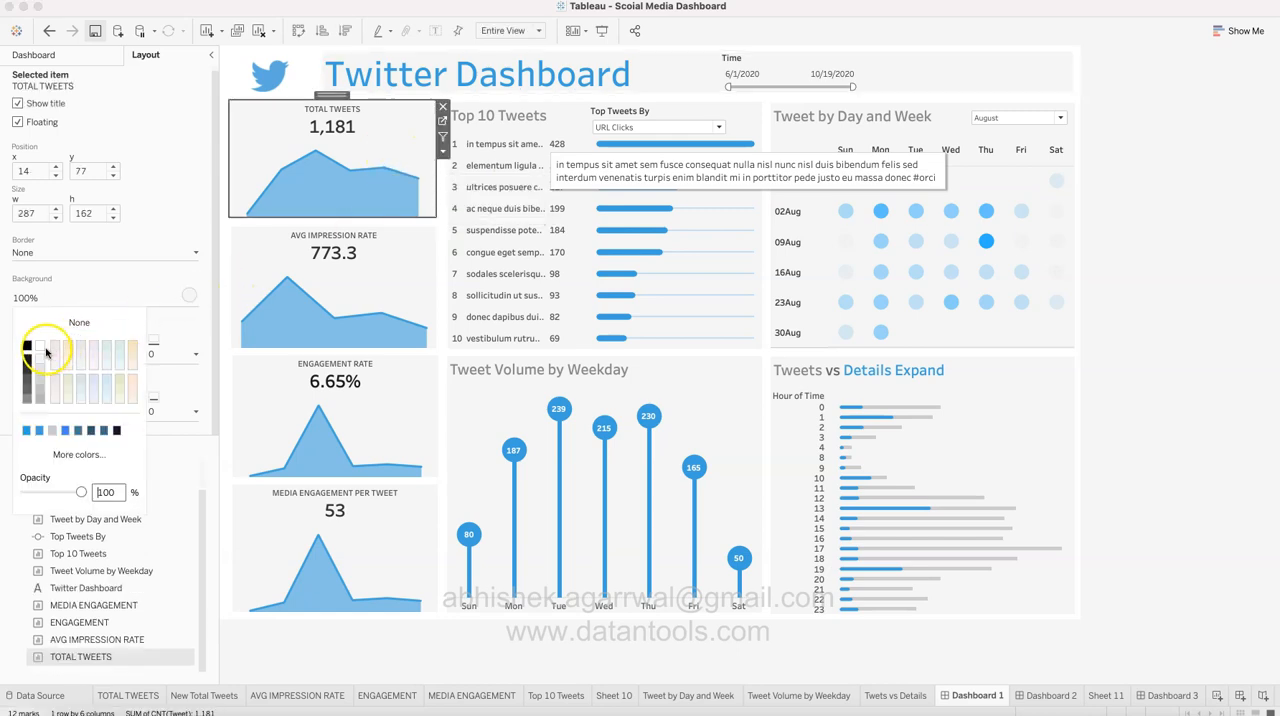
click(386, 118)
double_click(386, 118)
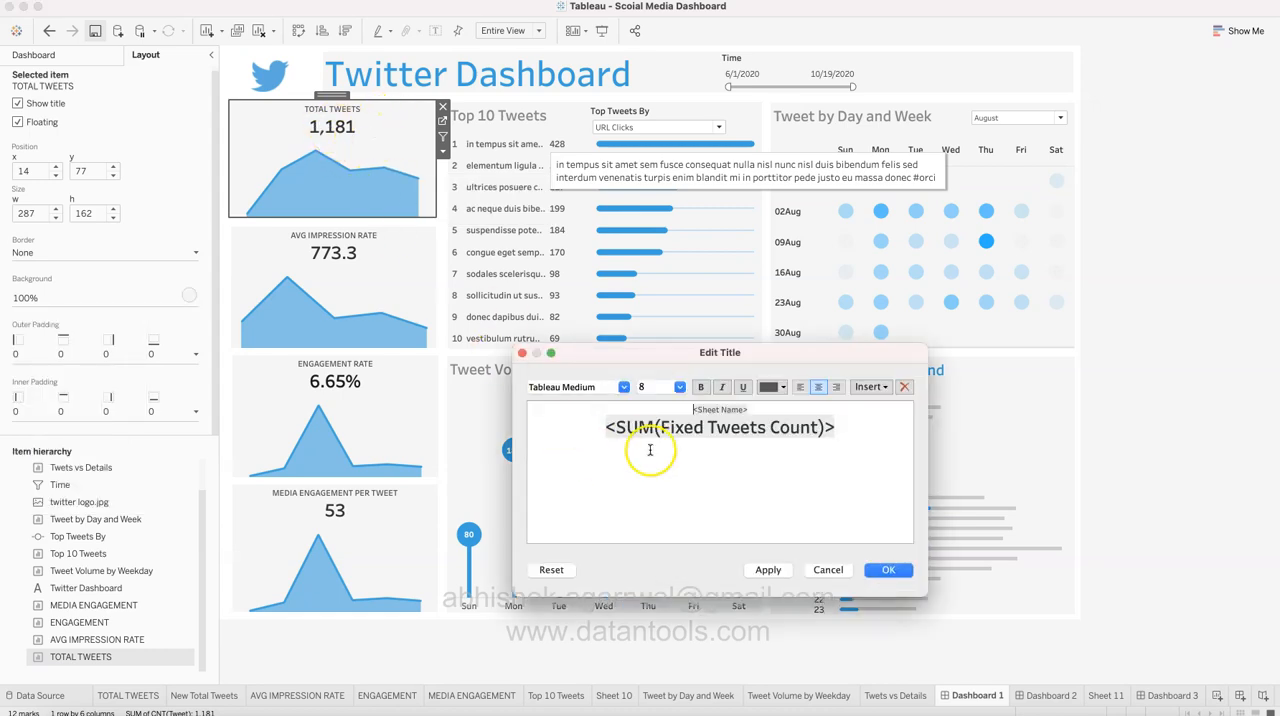
click(826, 572)
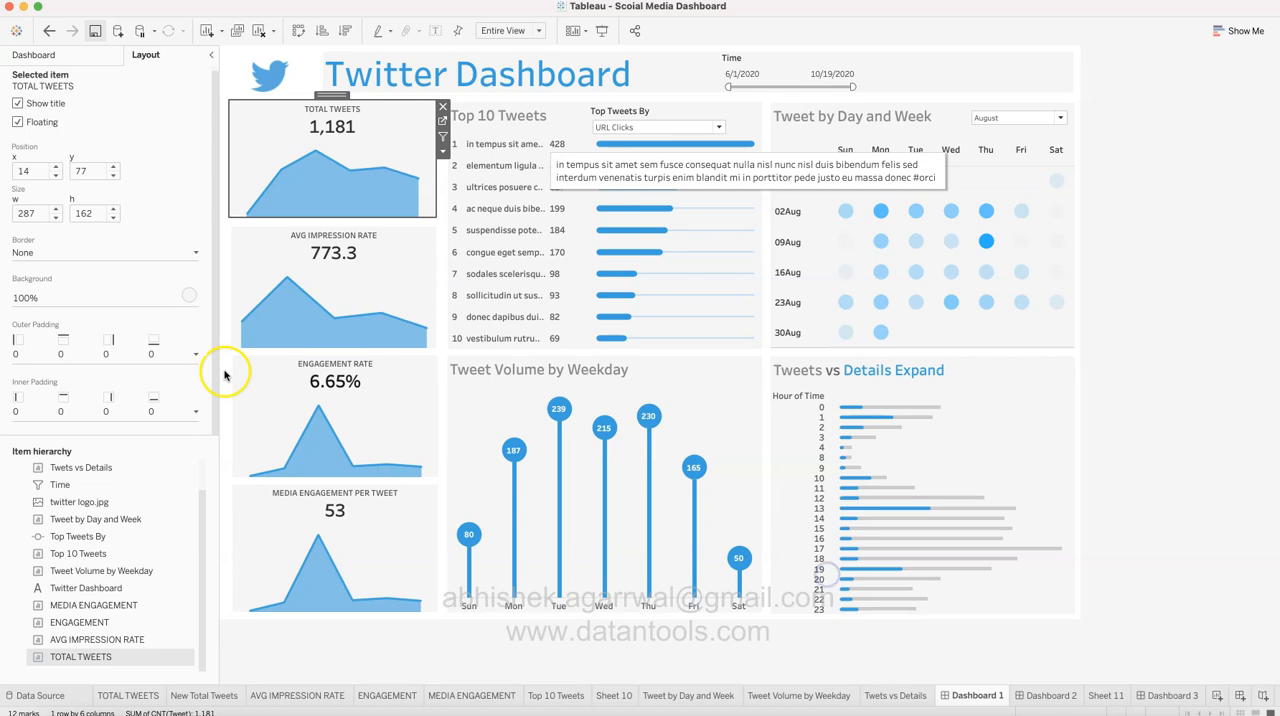
Step: Examine the available background colors and opacity setting in the layout options of the TOTAL TWEETS tile
click(189, 295)
click(41, 348)
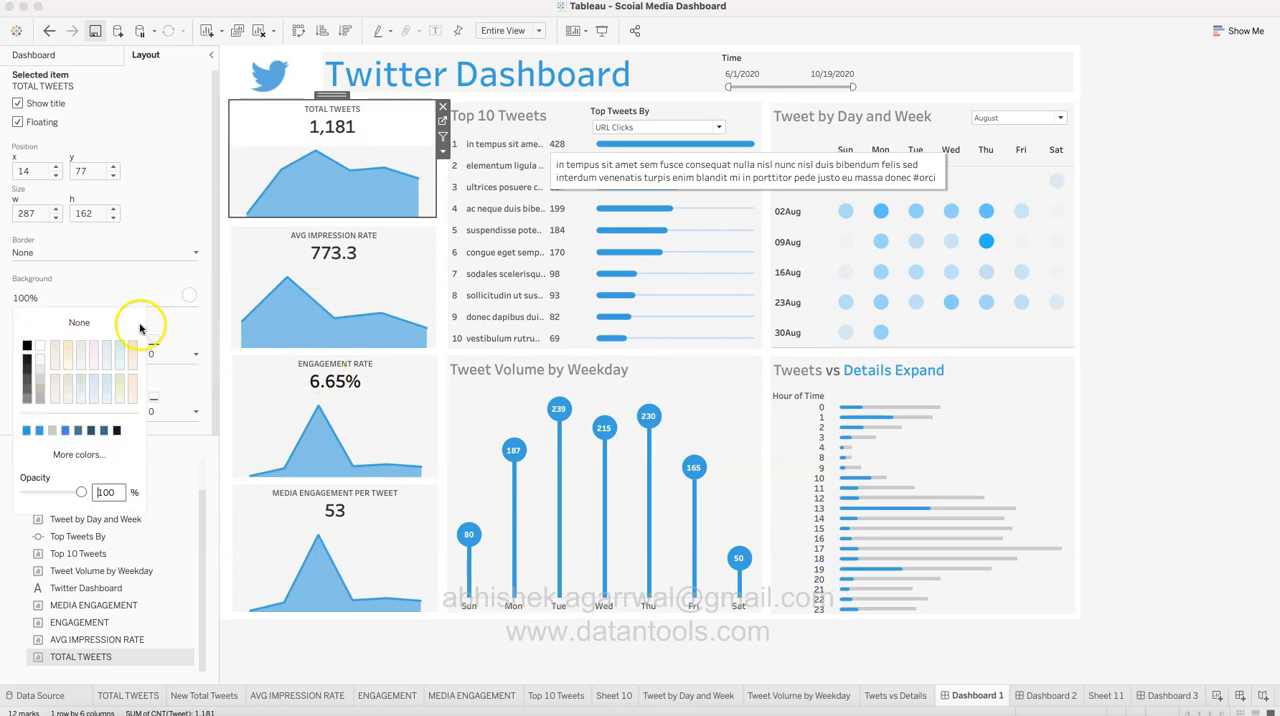
click(188, 190)
mouse_move(292, 203)
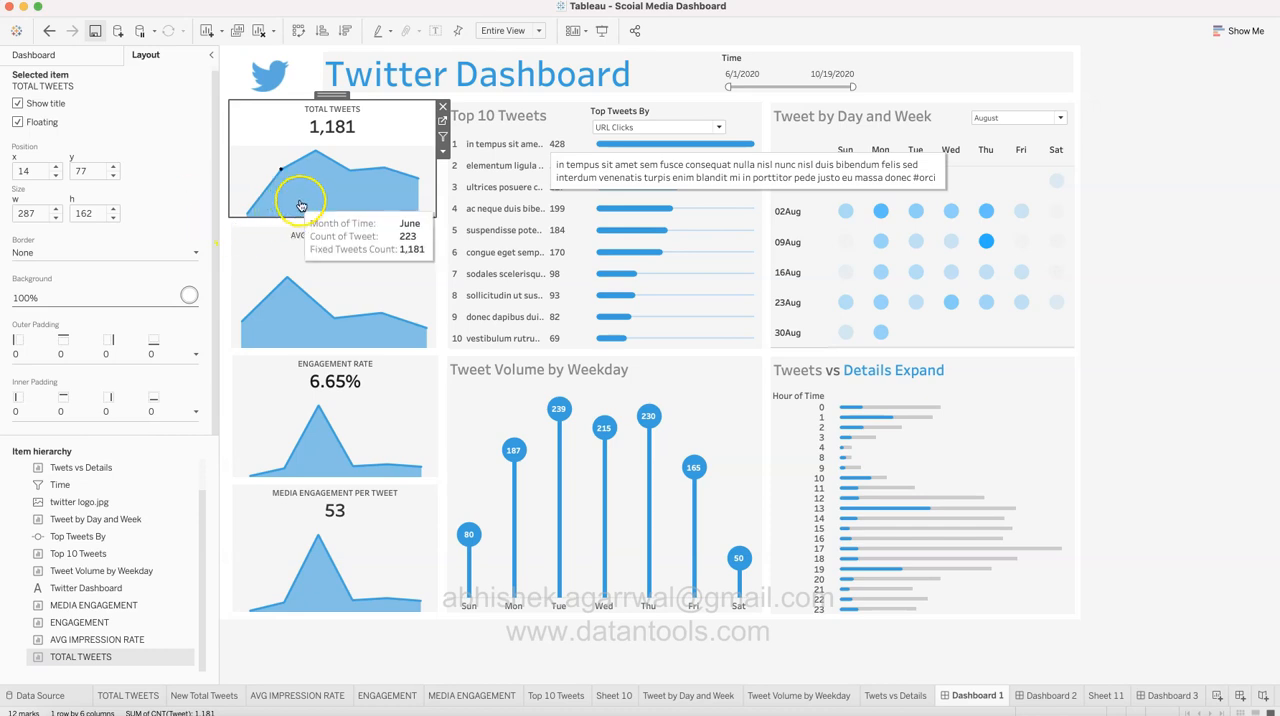
click(190, 295)
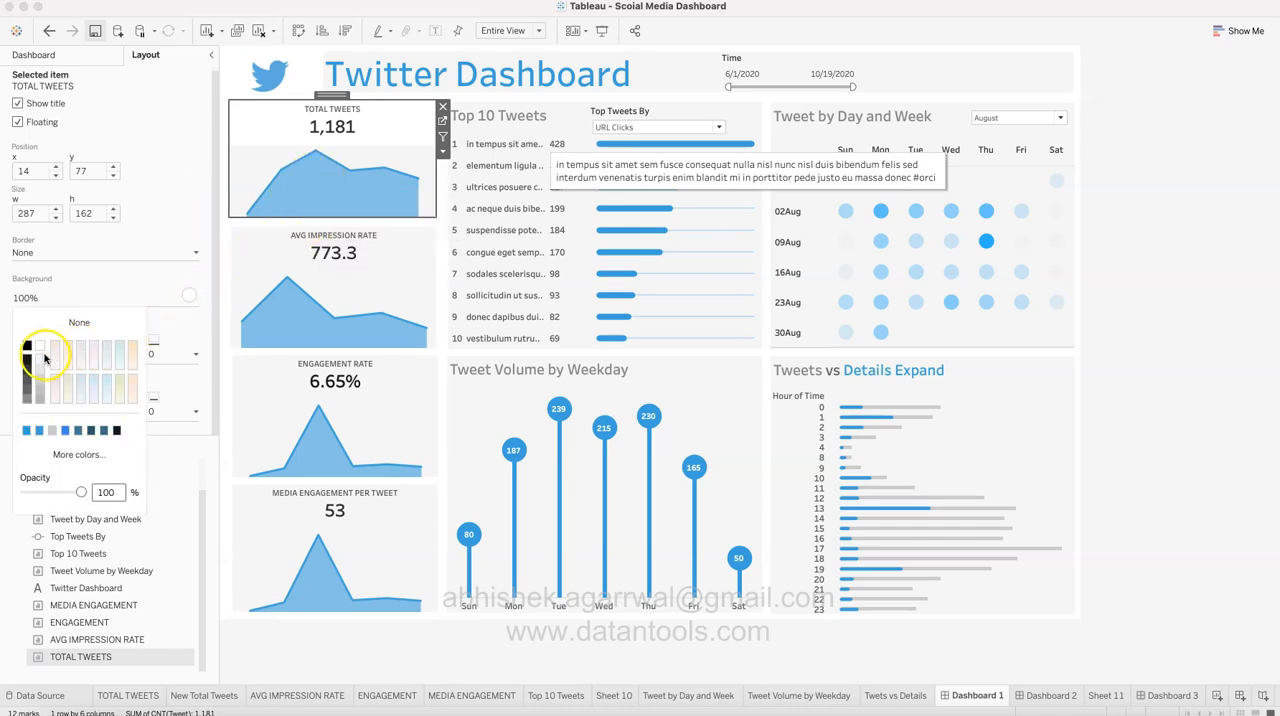
click(397, 153)
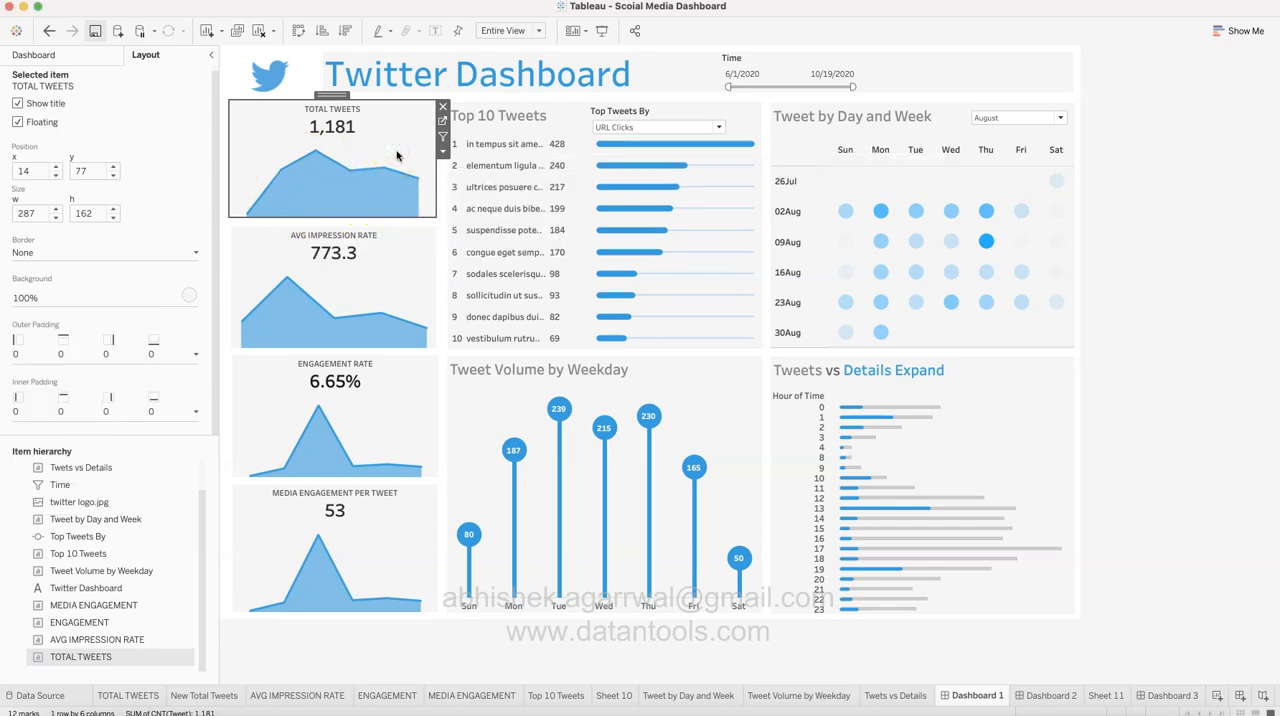
Step: Inspect the sheet-level shading of the TOTAL TWEETS chart and its worksheet color palette, and close the formatting settings
right_click(397, 155)
click(428, 221)
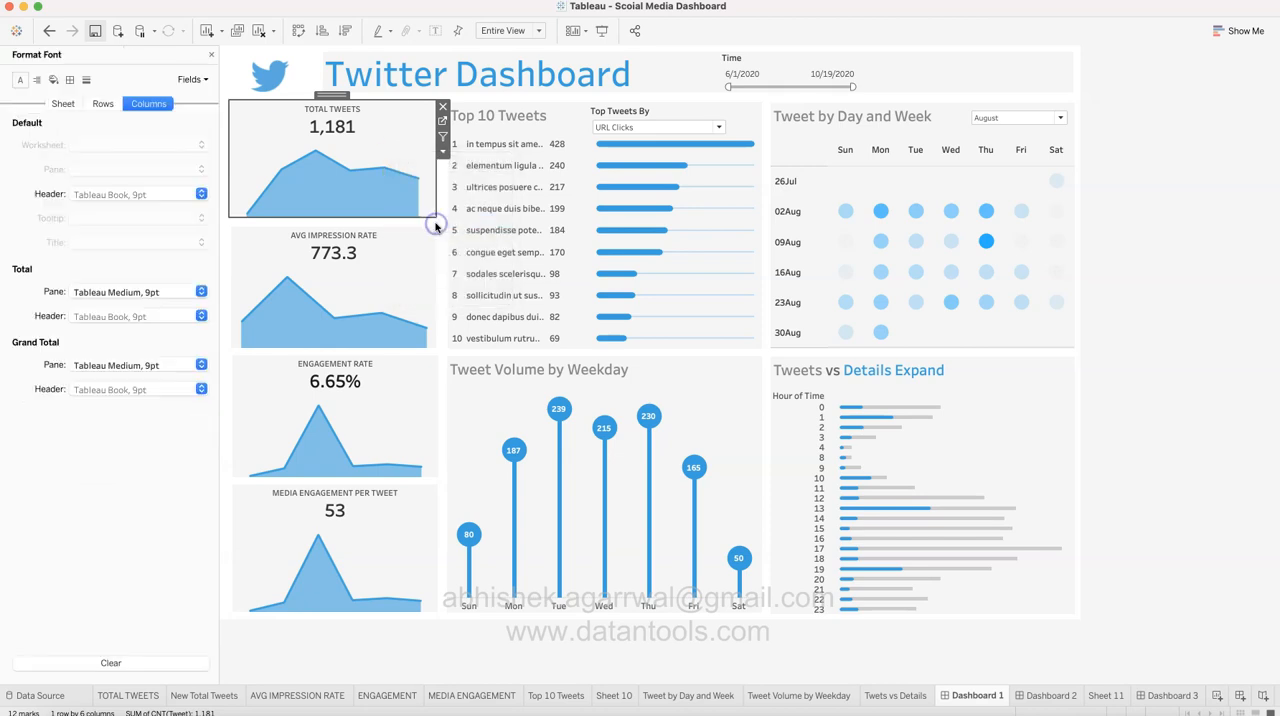
click(54, 80)
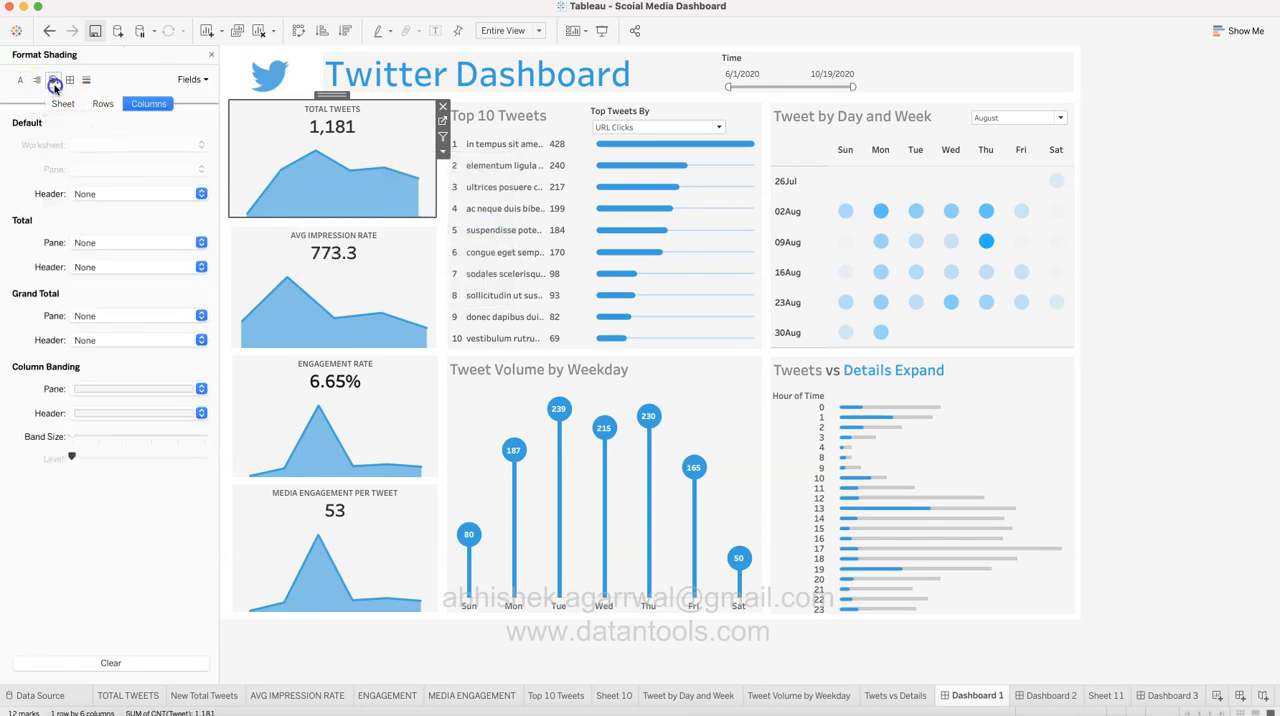
click(63, 104)
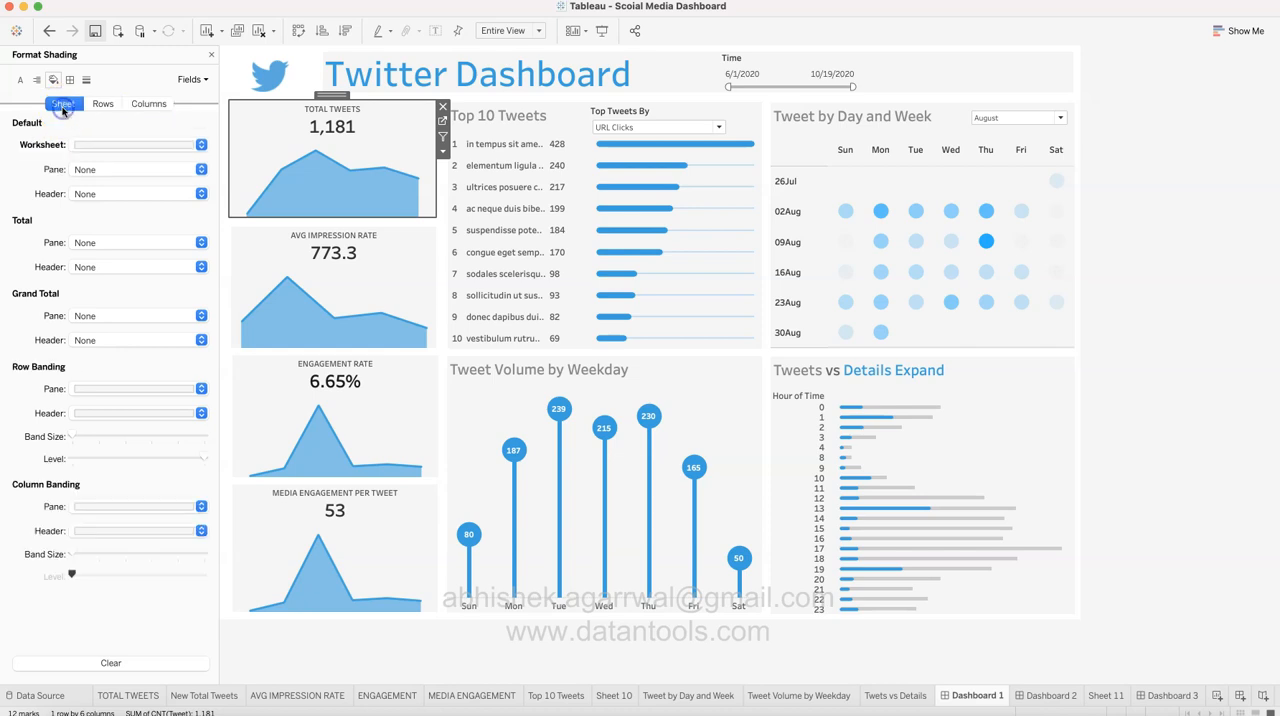
click(93, 145)
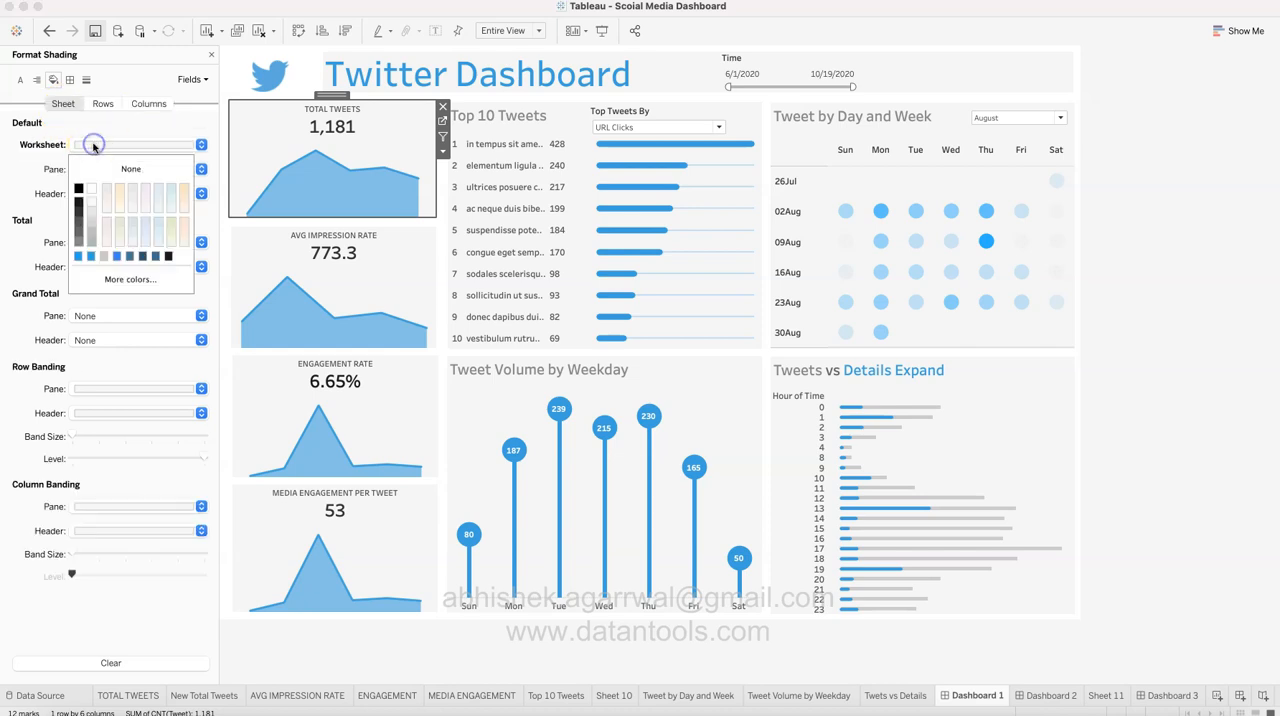
click(92, 192)
click(1178, 263)
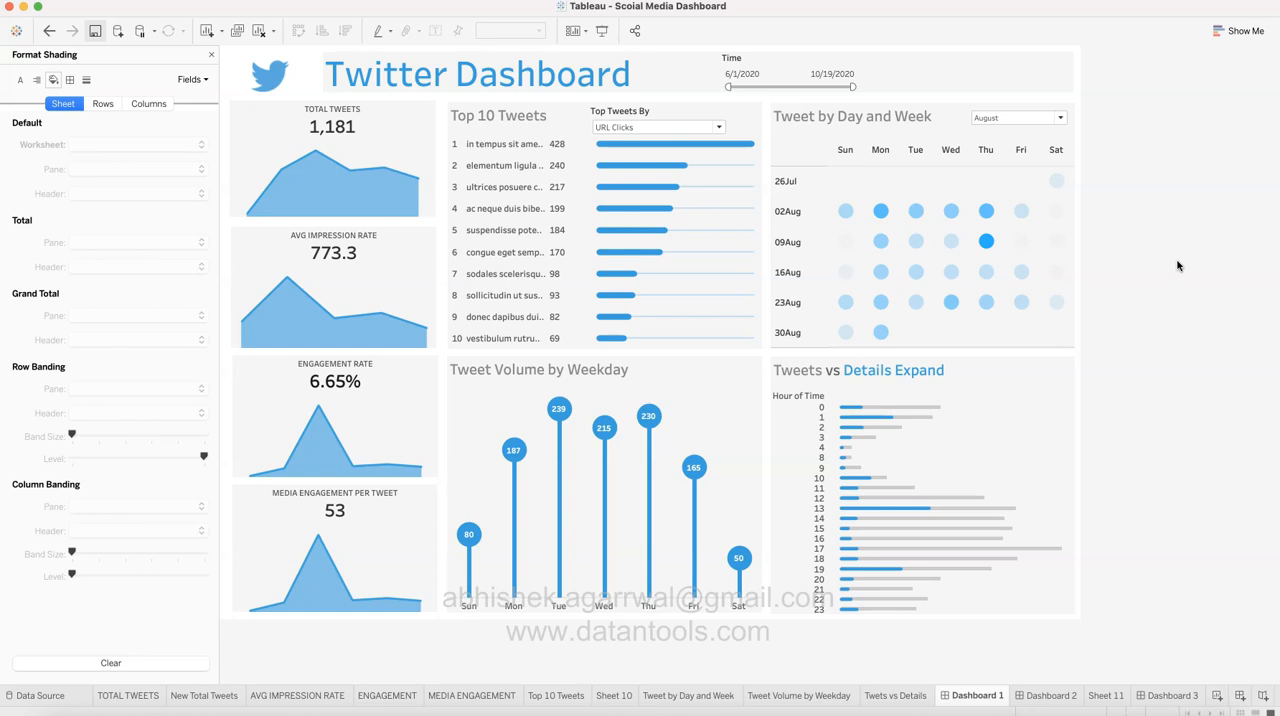
click(208, 61)
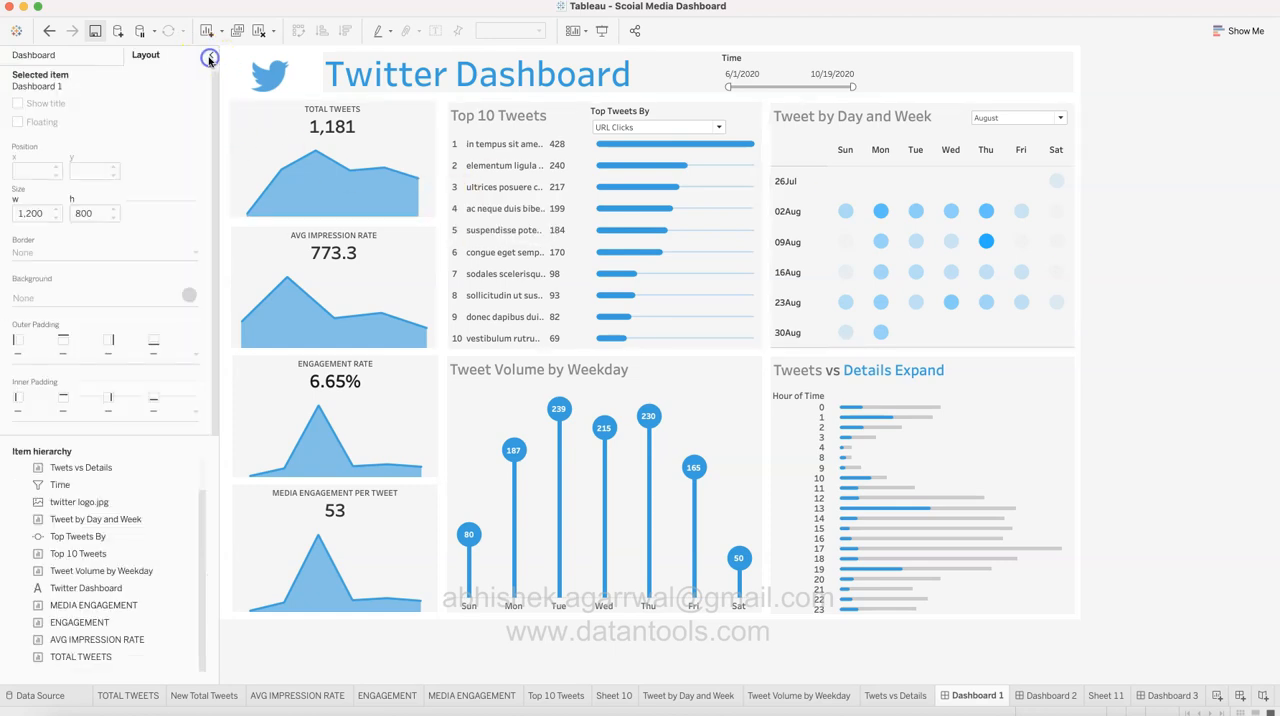
Step: Reopen the TOTAL TWEETS chart's formatting and review the worksheet shading colors once more
click(312, 136)
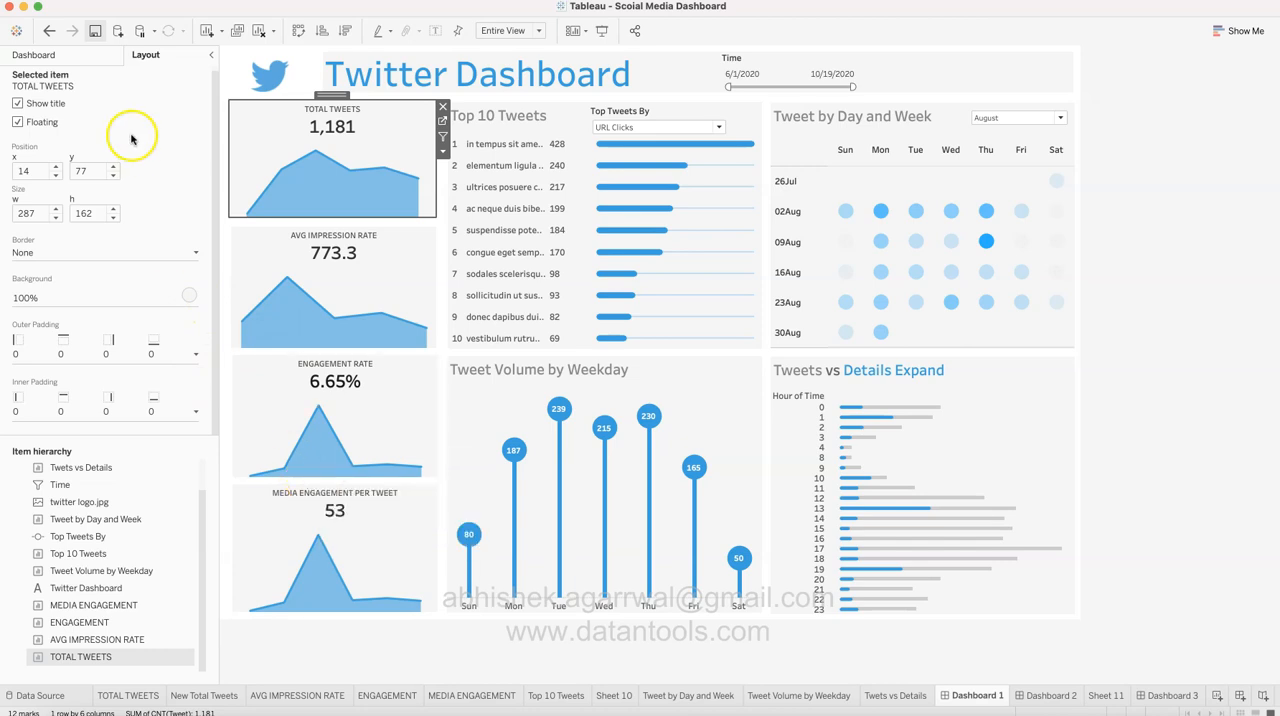
right_click(268, 152)
click(312, 213)
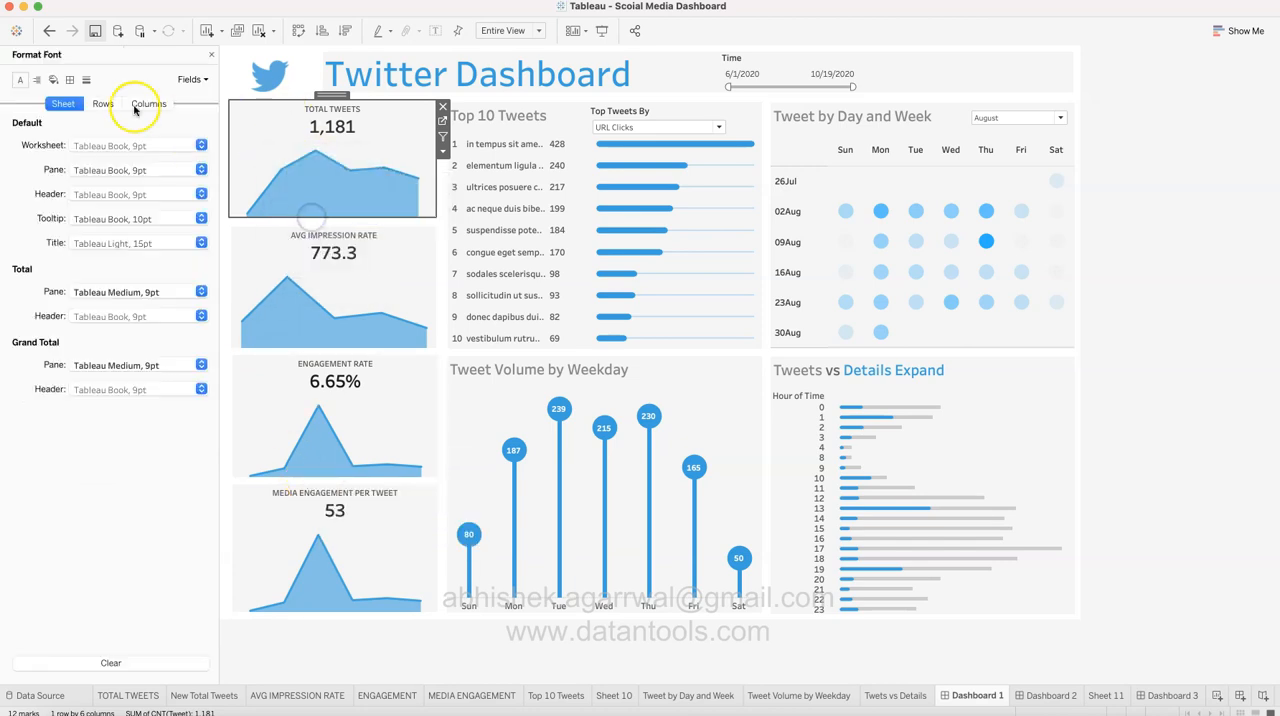
click(53, 79)
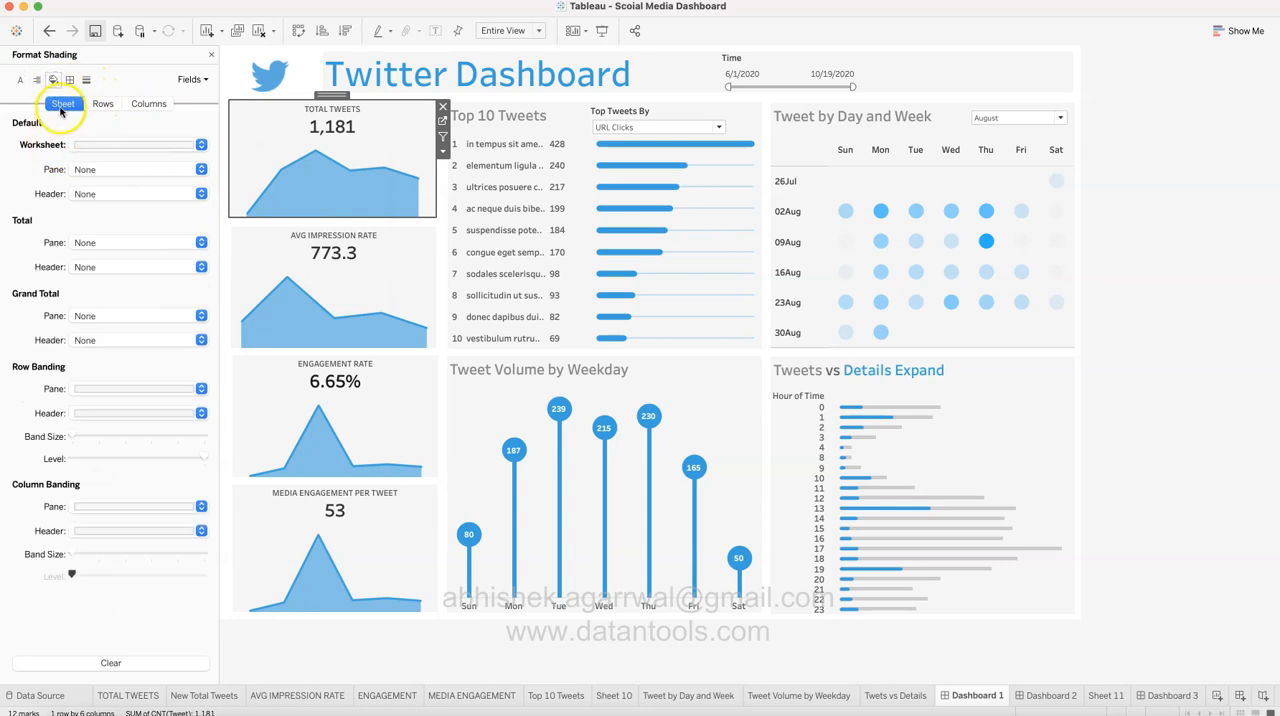
click(103, 144)
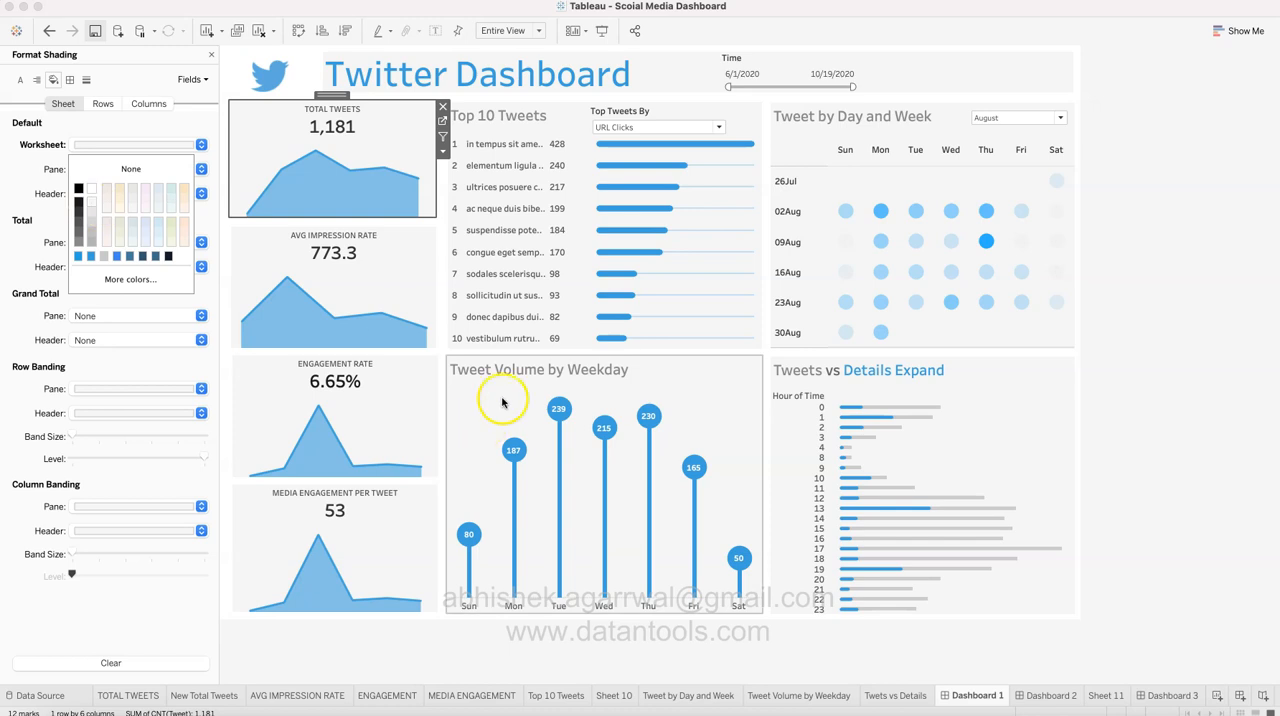
click(1214, 519)
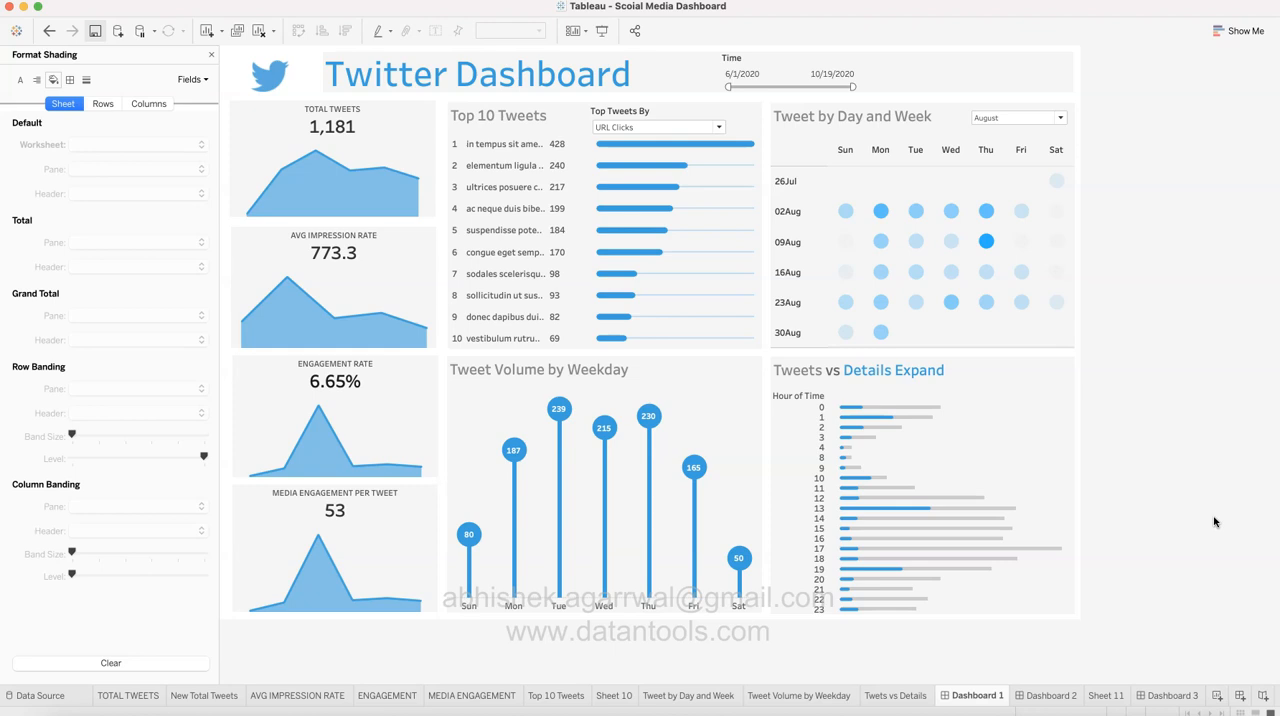
Step: Check the TOTAL TWEETS, New Total Tweets and AVG IMPRESSION RATE worksheets for a Time filter, and return to Dashboard 1
click(779, 62)
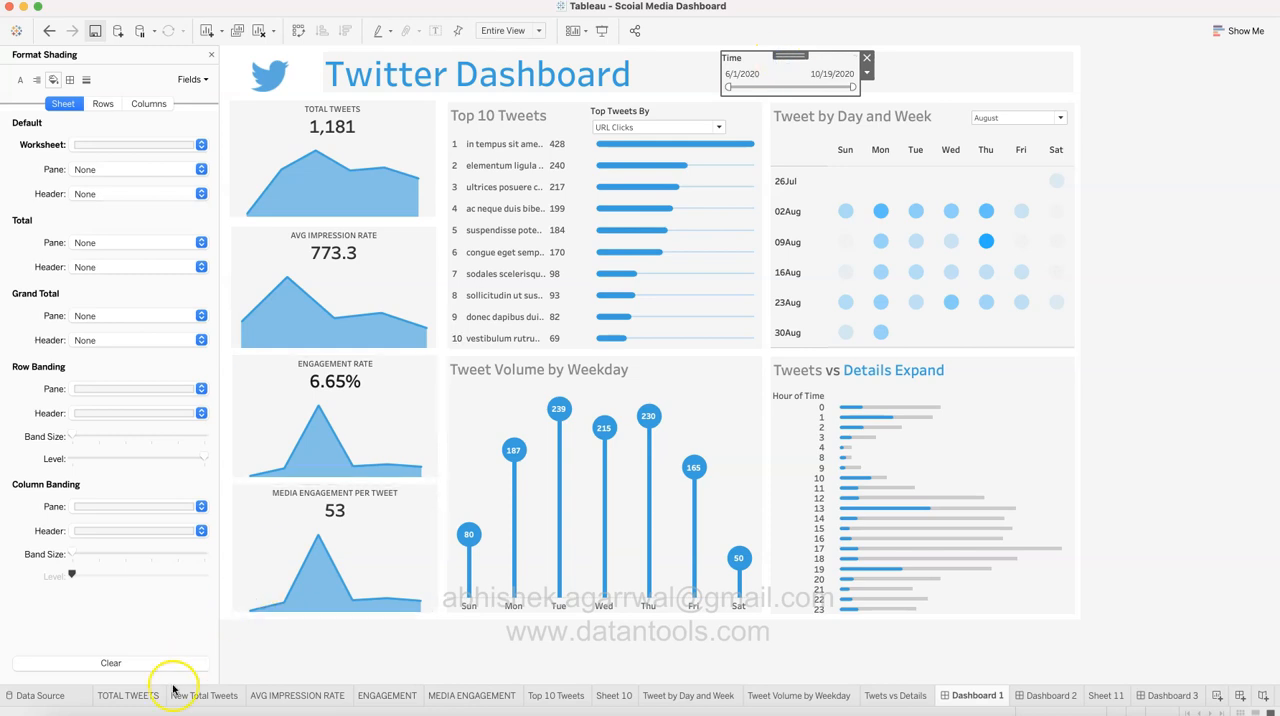
click(144, 697)
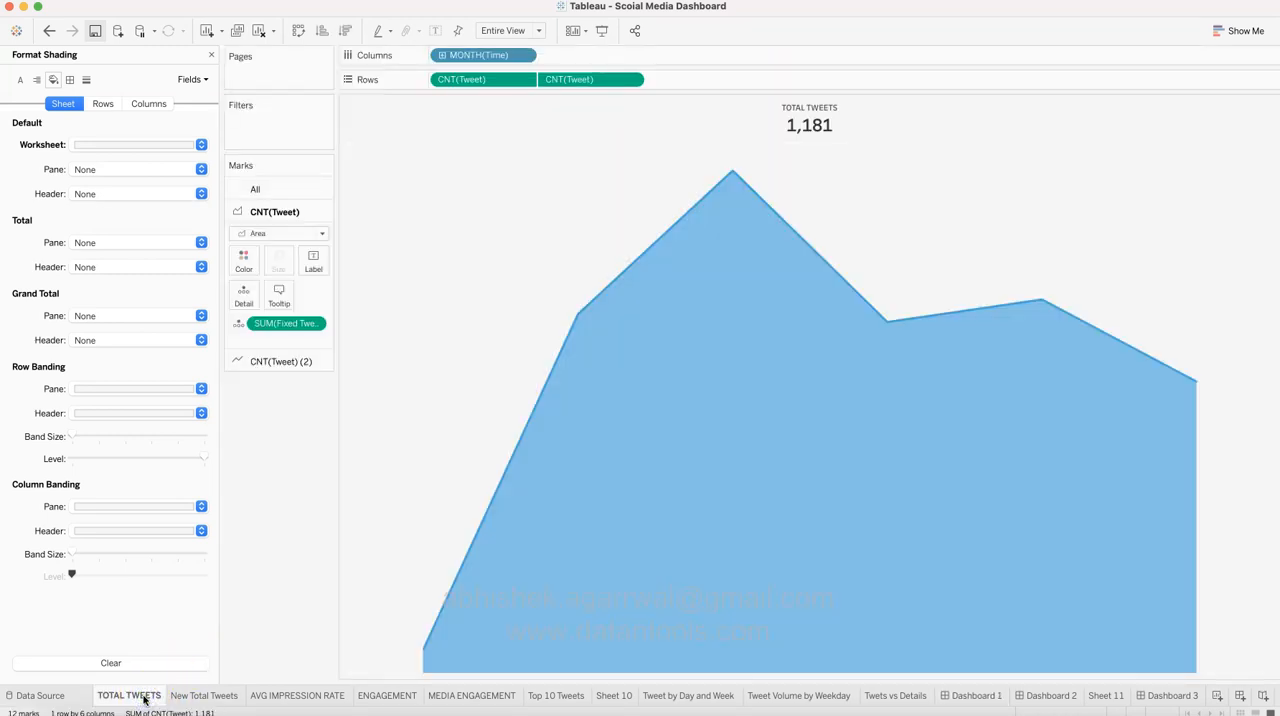
click(193, 699)
click(262, 696)
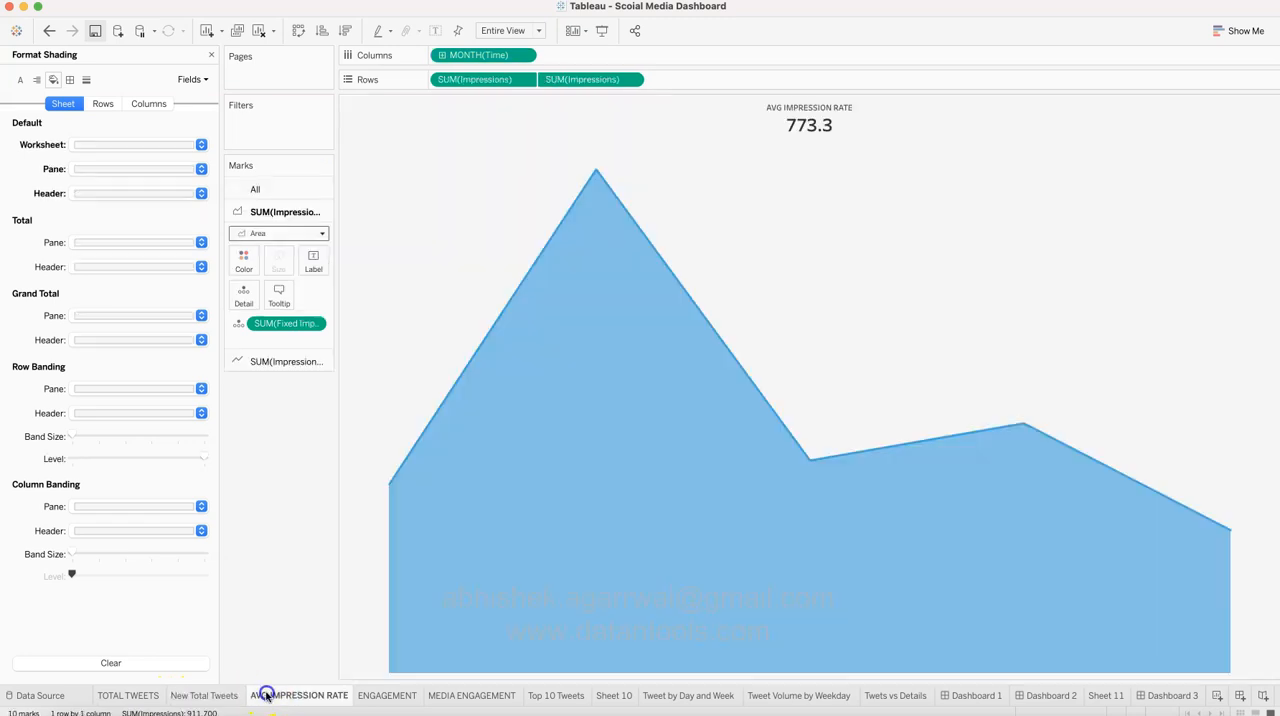
click(143, 696)
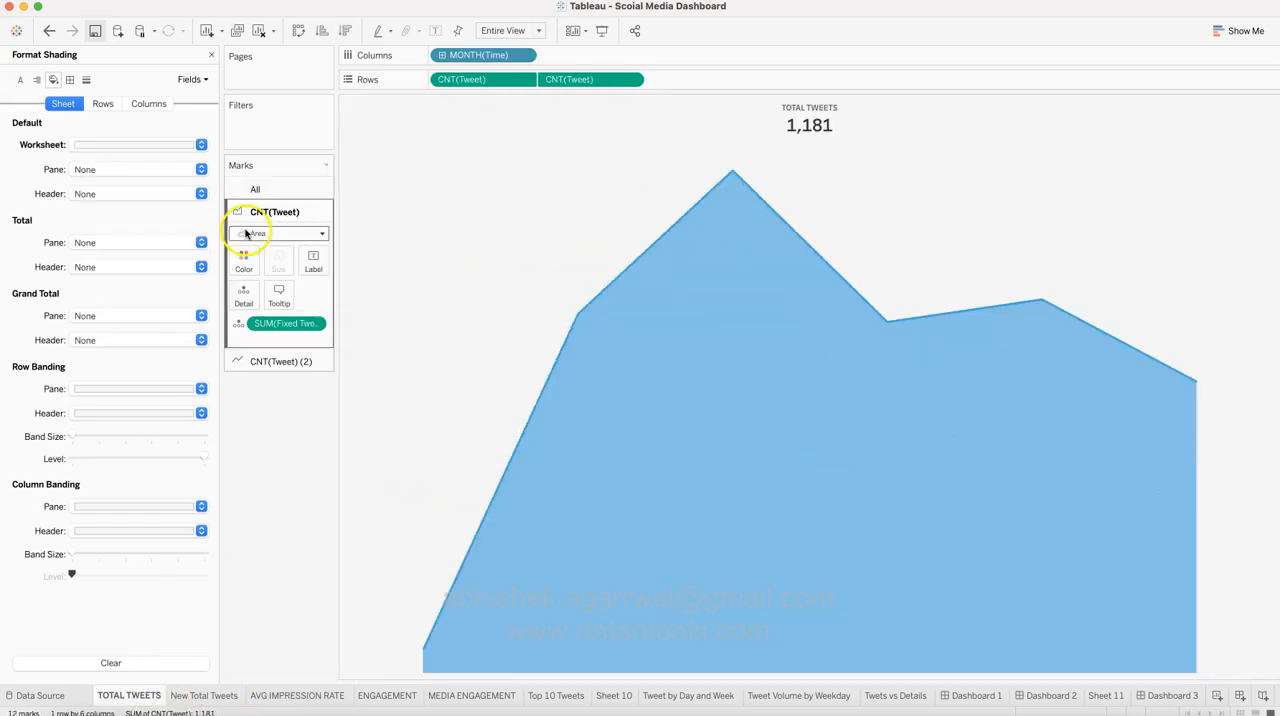
click(981, 698)
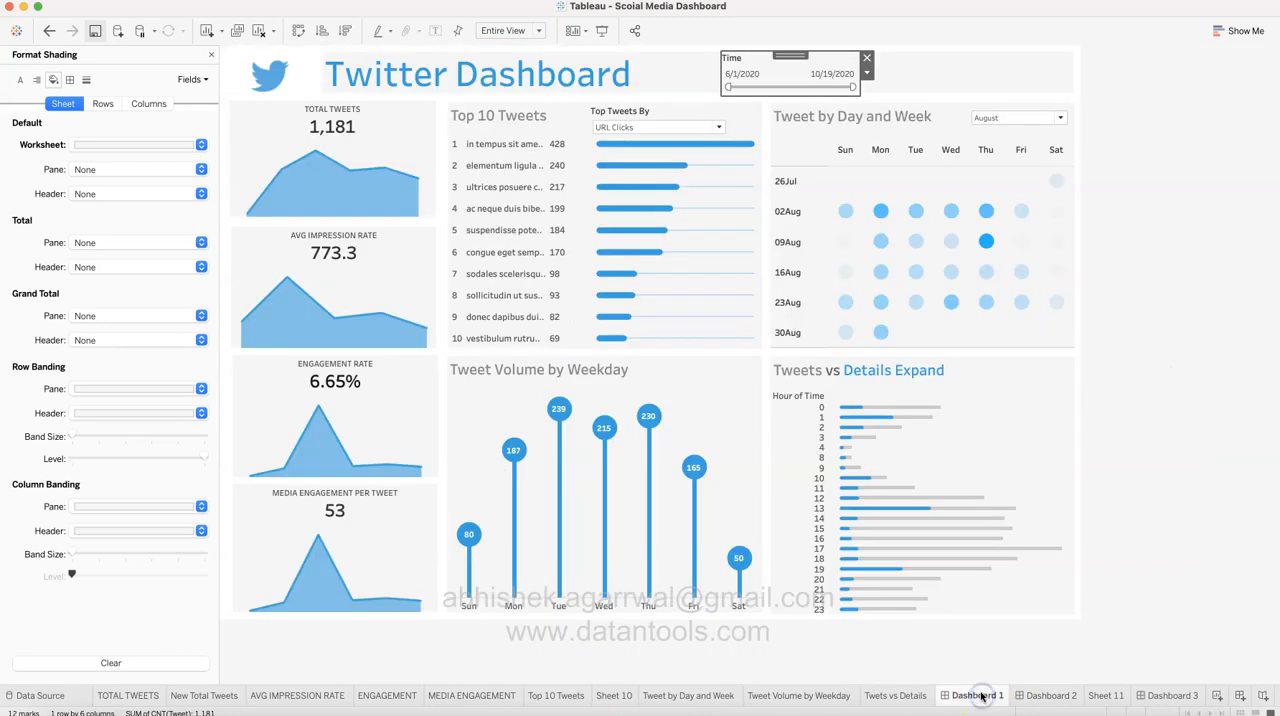
Step: Apply the dashboard's Time filter to all worksheets using this data source
click(868, 78)
click(965, 104)
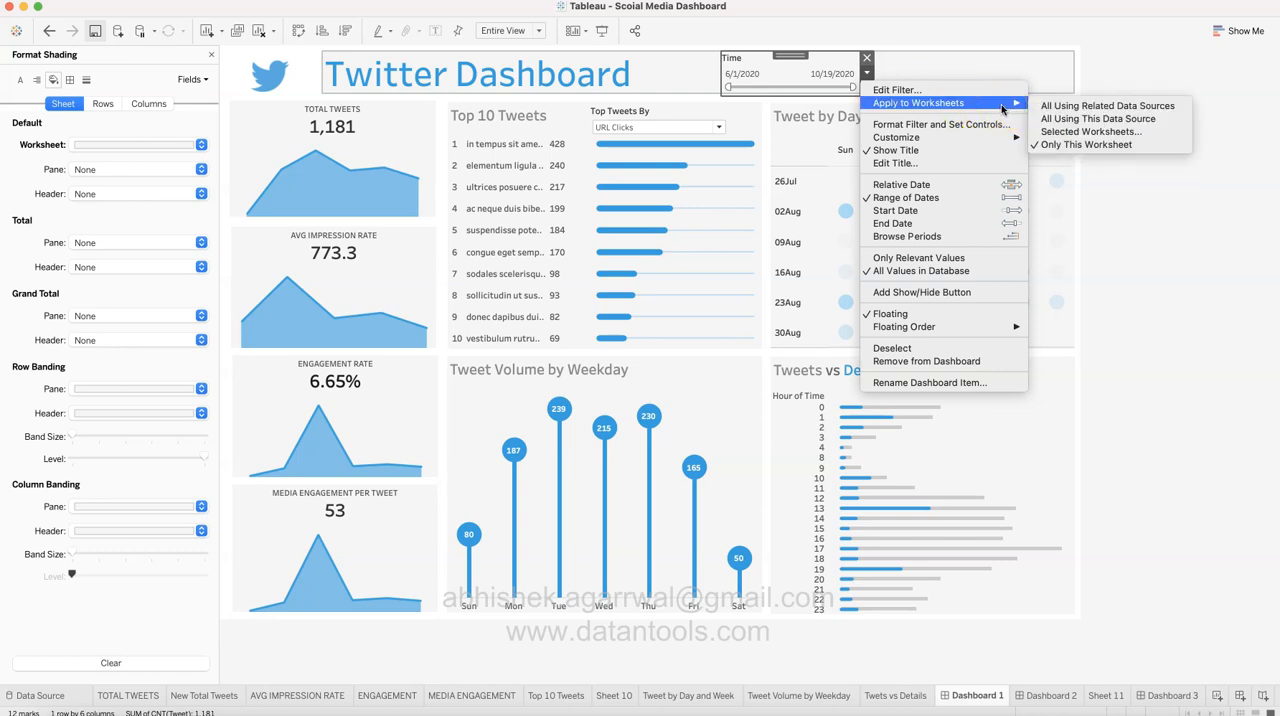
click(1063, 122)
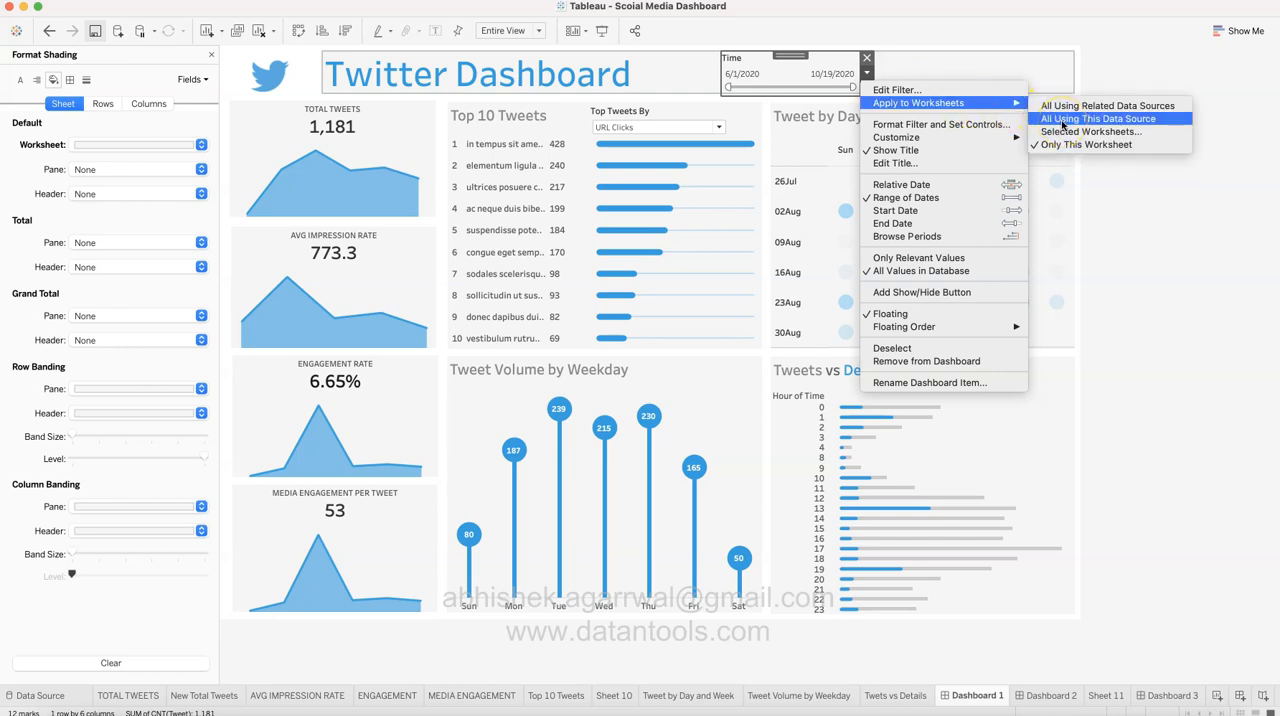
click(1063, 119)
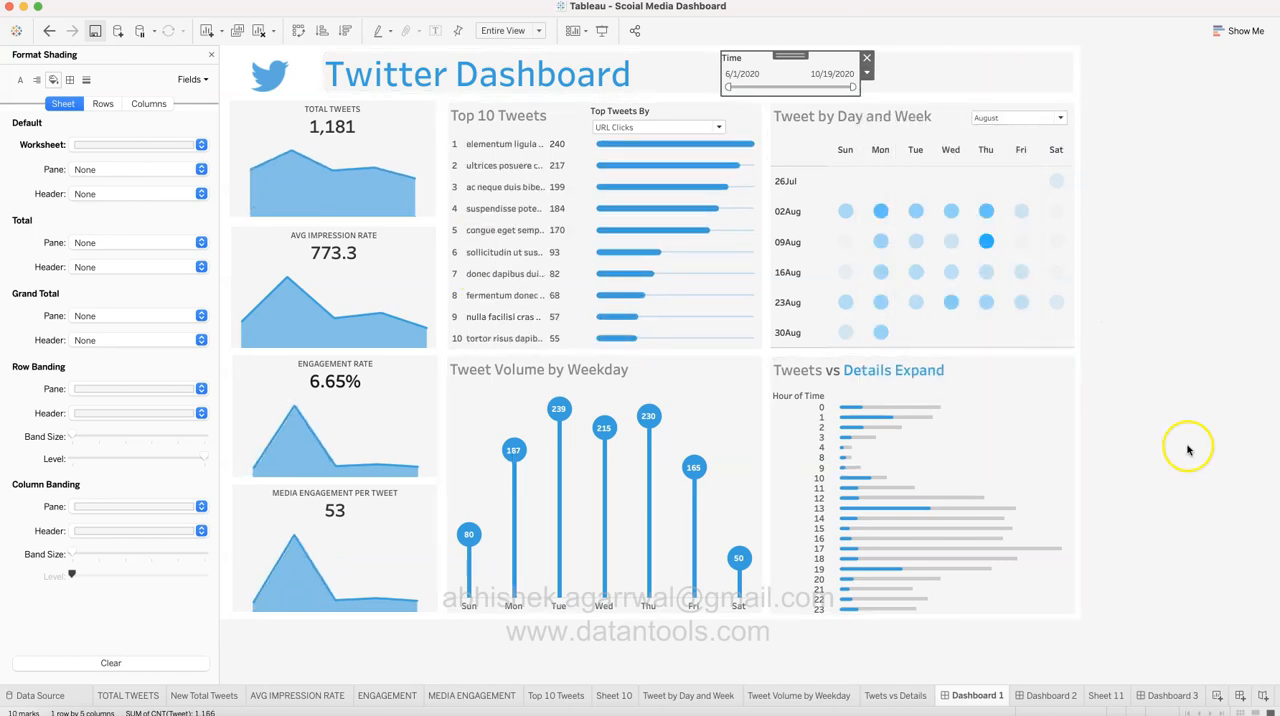
click(1189, 378)
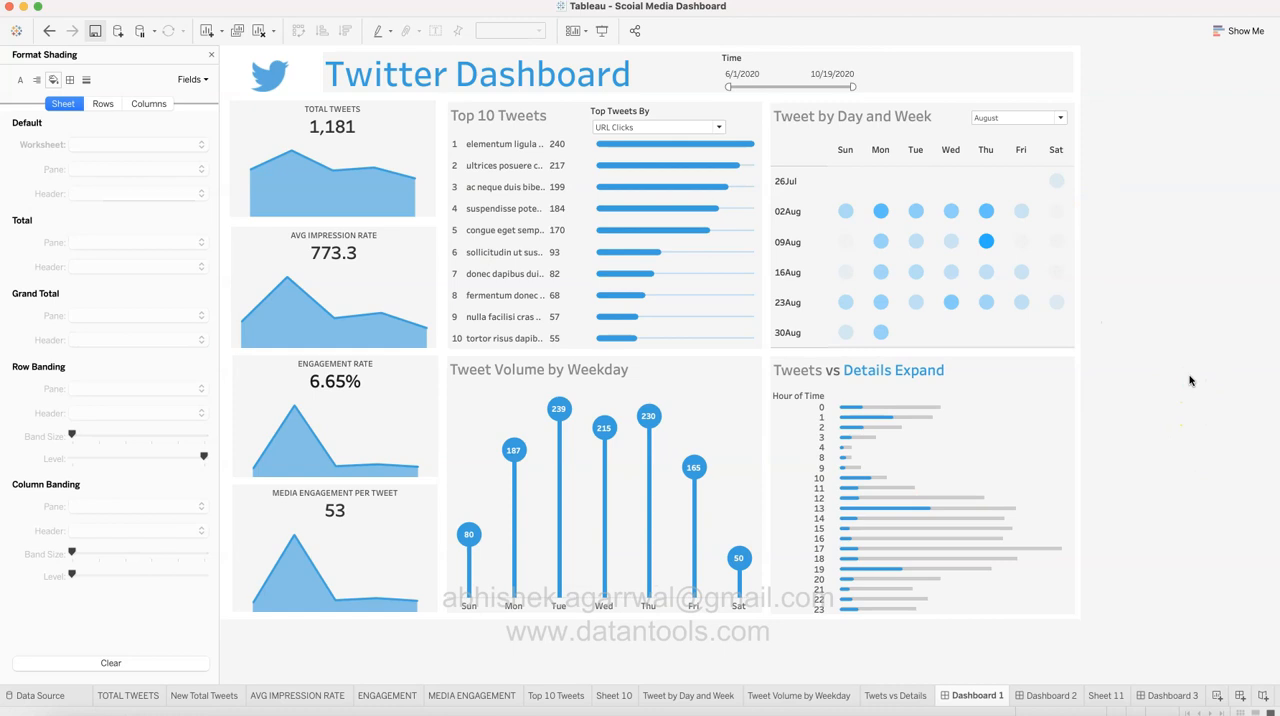
Step: Test the Time filter by setting its end date to 8/31/2020 and extending it to 10/6/2020
drag(852, 87, 812, 87)
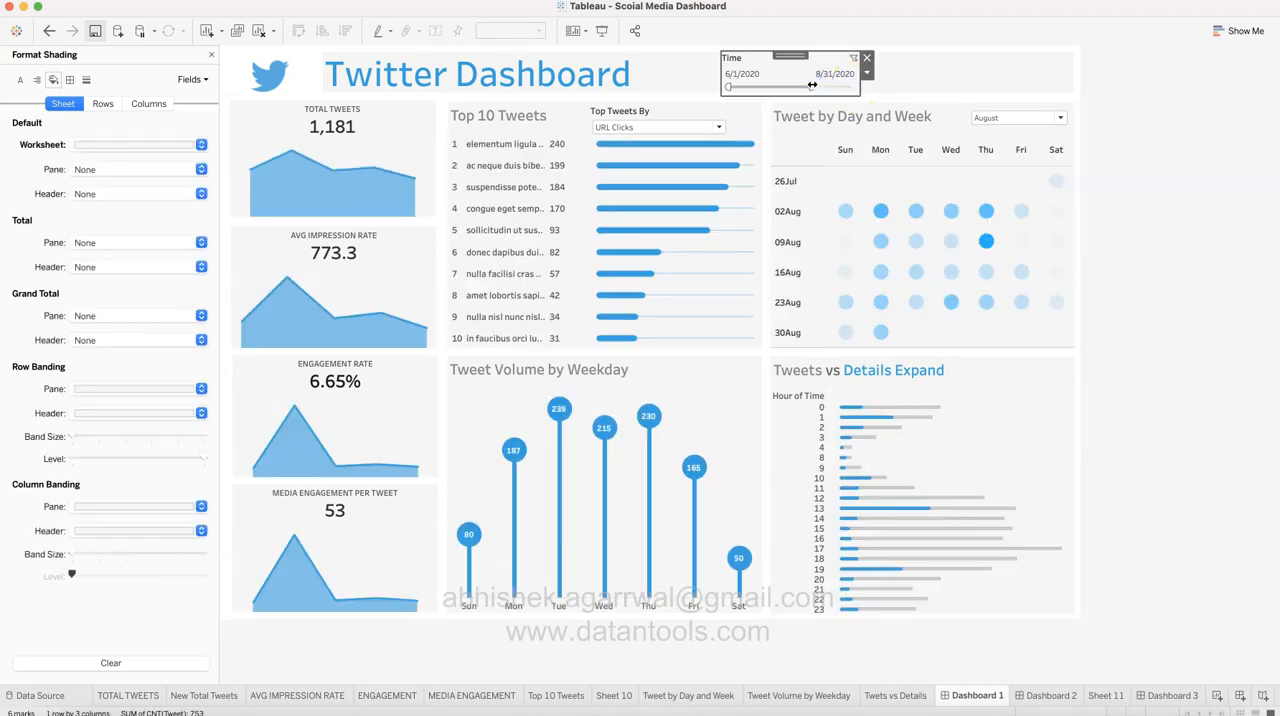
click(575, 447)
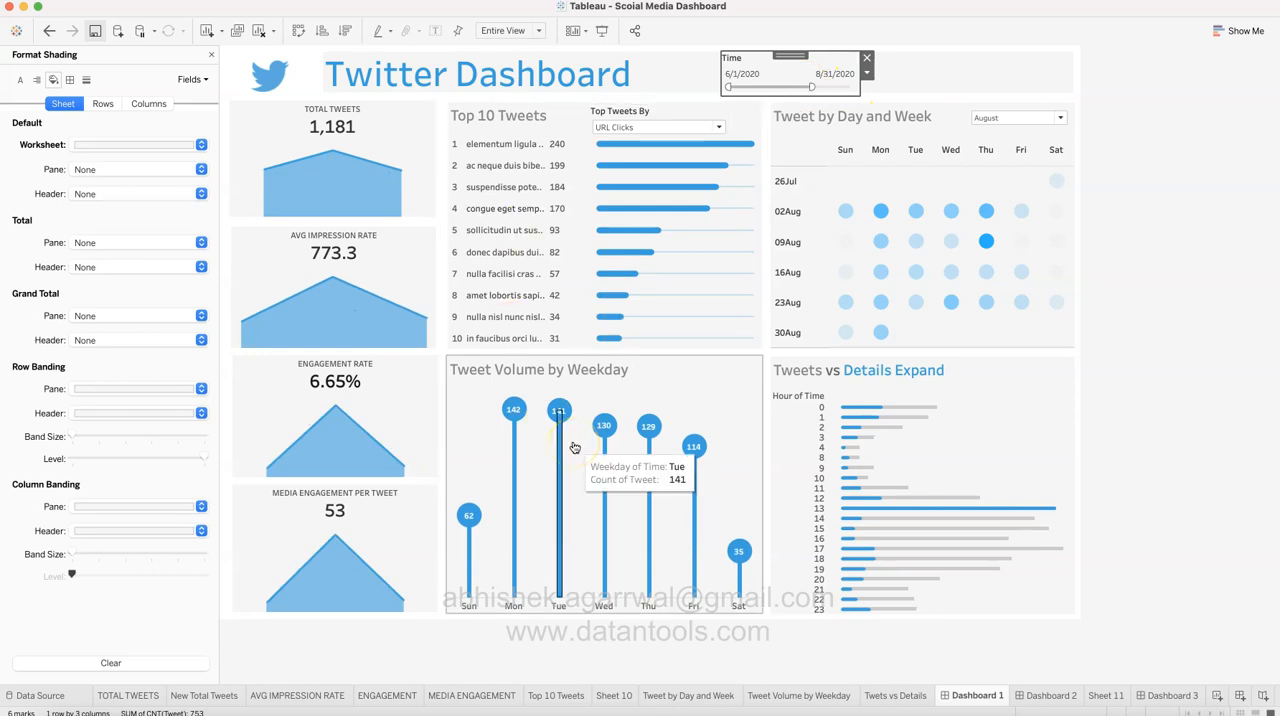
drag(812, 87, 841, 89)
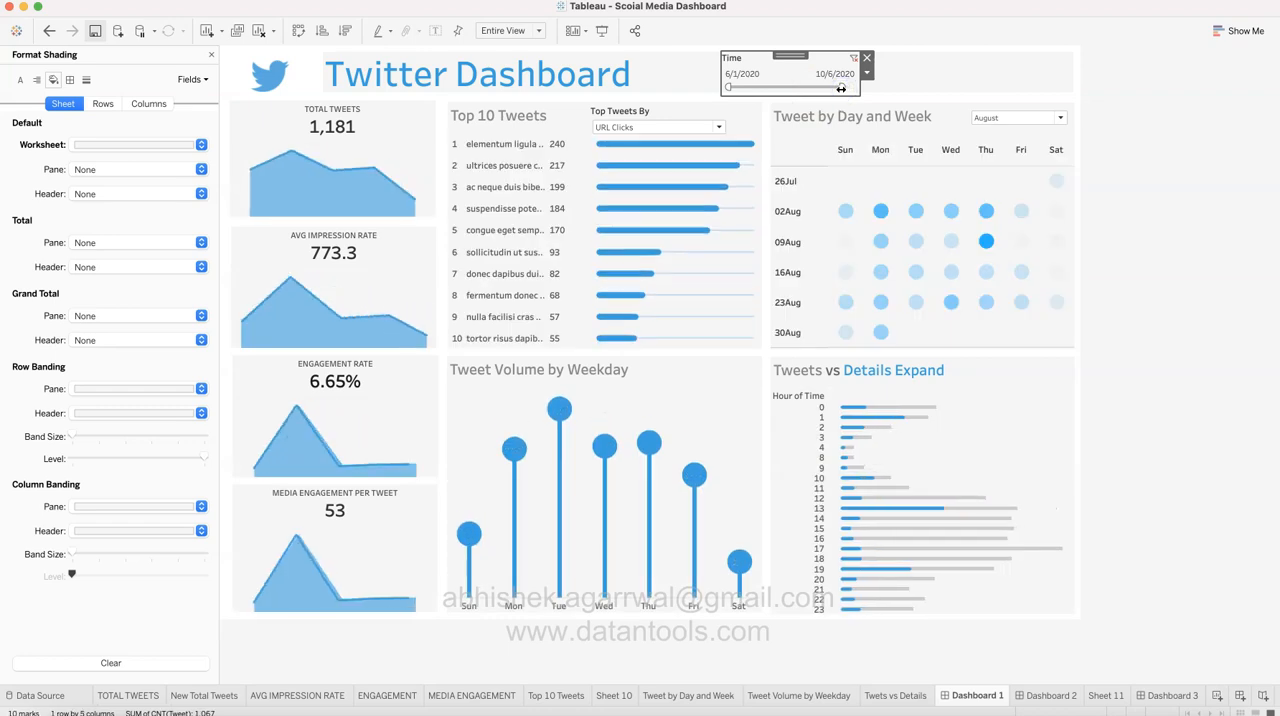
click(1148, 243)
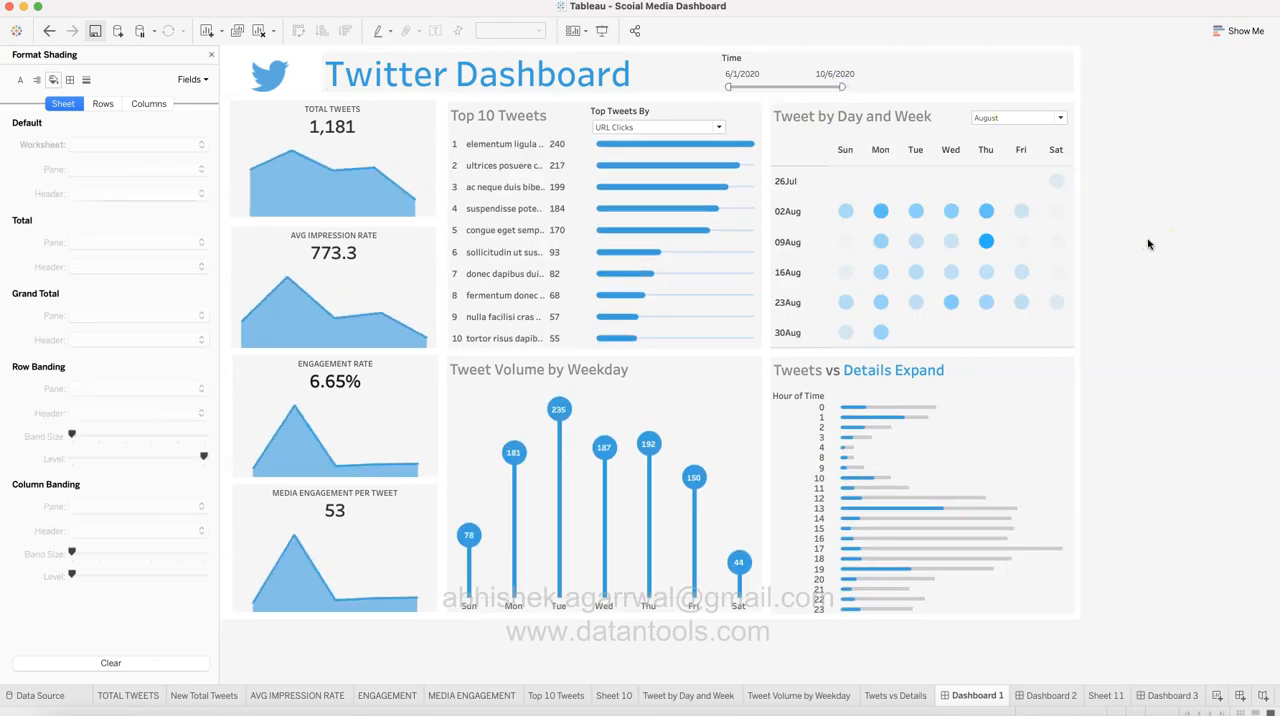